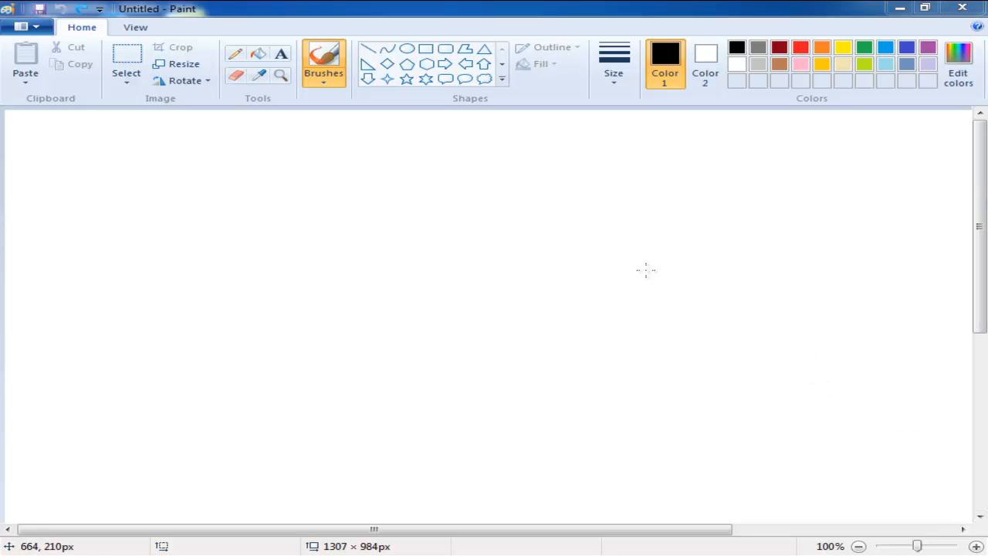
Draw a black oval reservoir outline with two parallel vertical well lines entering its left end
click(459, 222)
mouse_move(233, 257)
mouse_down()
mouse_move(115, 269)
mouse_move(190, 344)
mouse_move(337, 341)
mouse_move(344, 270)
mouse_move(228, 261)
mouse_up()
drag(139, 194, 136, 315)
drag(121, 200, 117, 311)
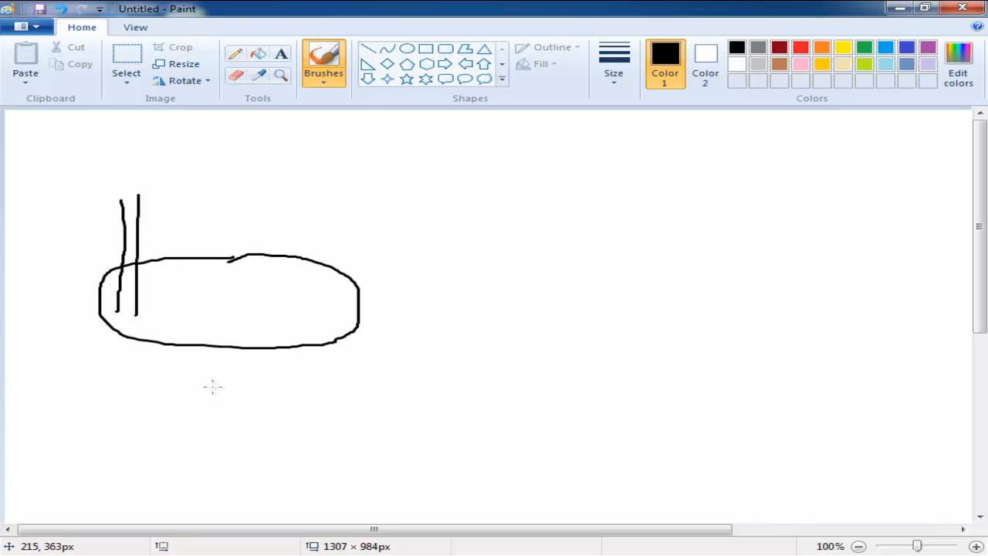
Draw a pair of black axes with arrowheads below the oval and label the horizontal axis P
drag(87, 362, 87, 485)
drag(85, 363, 60, 407)
drag(88, 364, 105, 398)
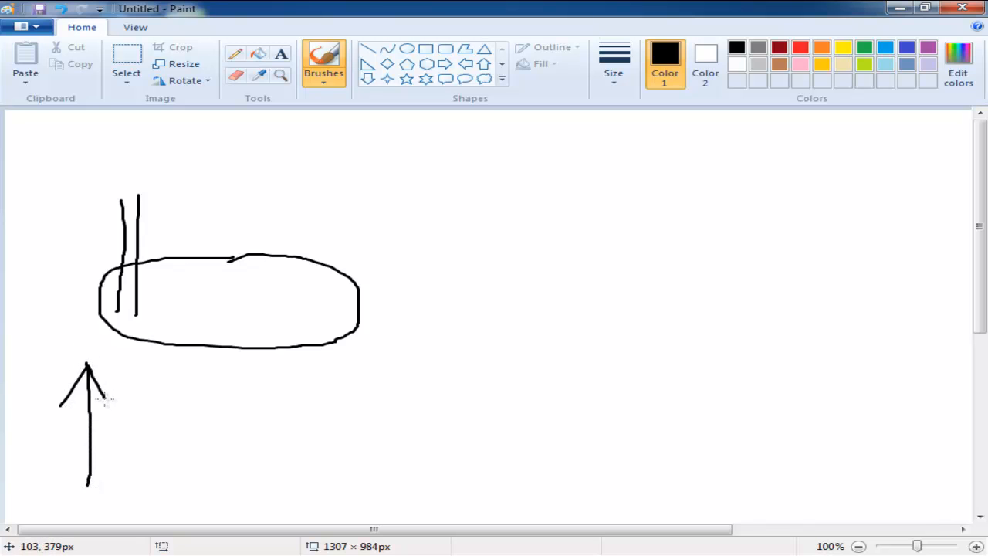
mouse_move(78, 484)
mouse_down()
mouse_move(228, 472)
mouse_move(379, 477)
mouse_move(358, 470)
mouse_move(339, 499)
mouse_up()
mouse_move(232, 501)
mouse_down()
mouse_move(234, 516)
mouse_move(239, 495)
mouse_move(244, 503)
mouse_move(234, 507)
mouse_up()
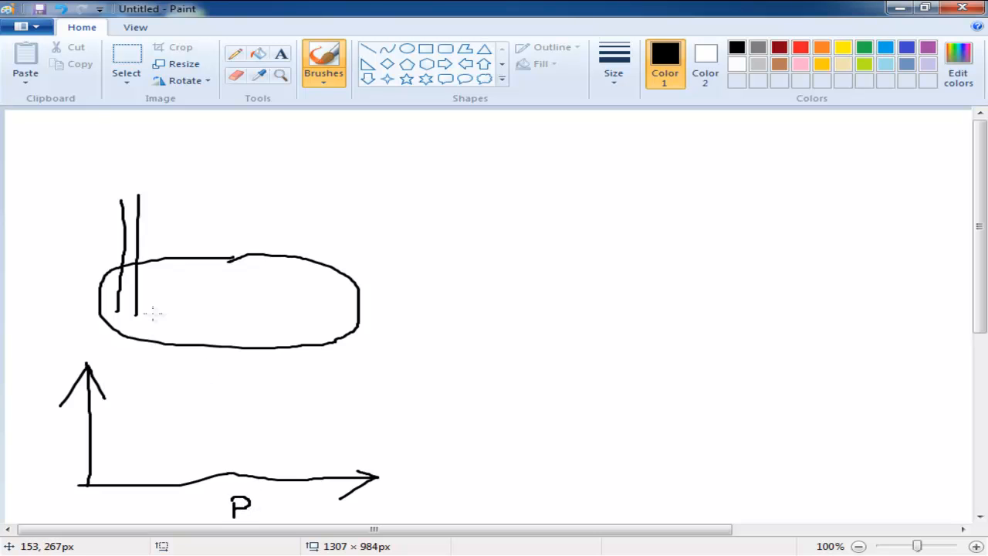
Write the heading U.S above the black sketch and CCE inside the oval
mouse_move(136, 132)
mouse_down()
mouse_move(136, 149)
mouse_move(152, 138)
mouse_move(157, 152)
mouse_move(173, 145)
mouse_move(191, 156)
mouse_move(178, 156)
mouse_up()
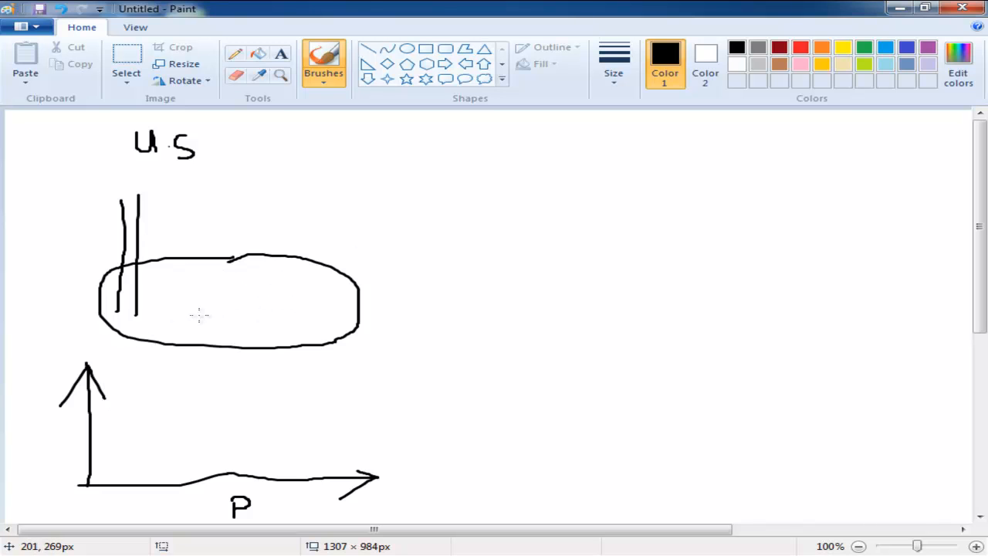
mouse_move(205, 295)
mouse_down()
mouse_move(199, 312)
mouse_move(305, 301)
mouse_move(265, 283)
mouse_move(291, 282)
mouse_up()
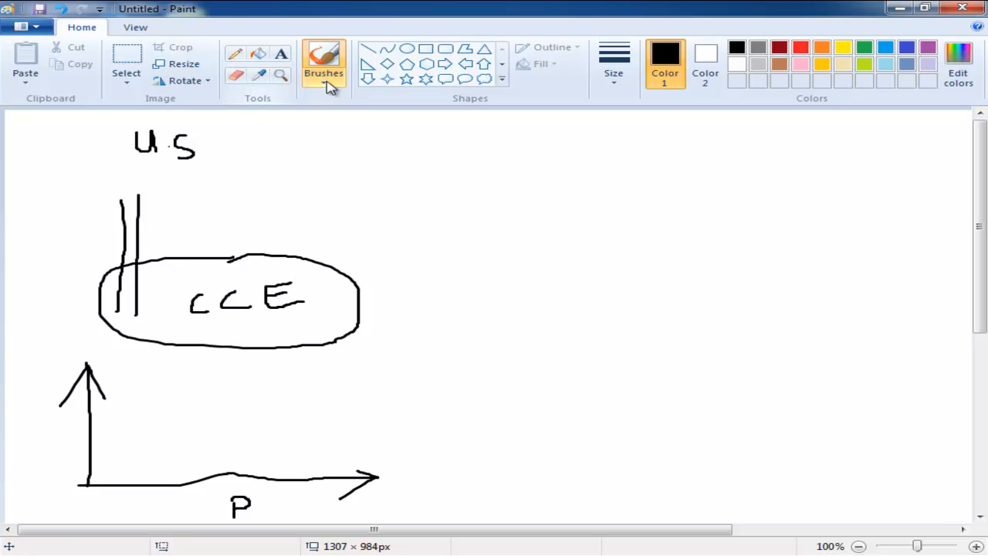
Sketch a second reservoir in red beside the first, with heading S, a closed outline, a vertical dividing line and two well lines
click(800, 49)
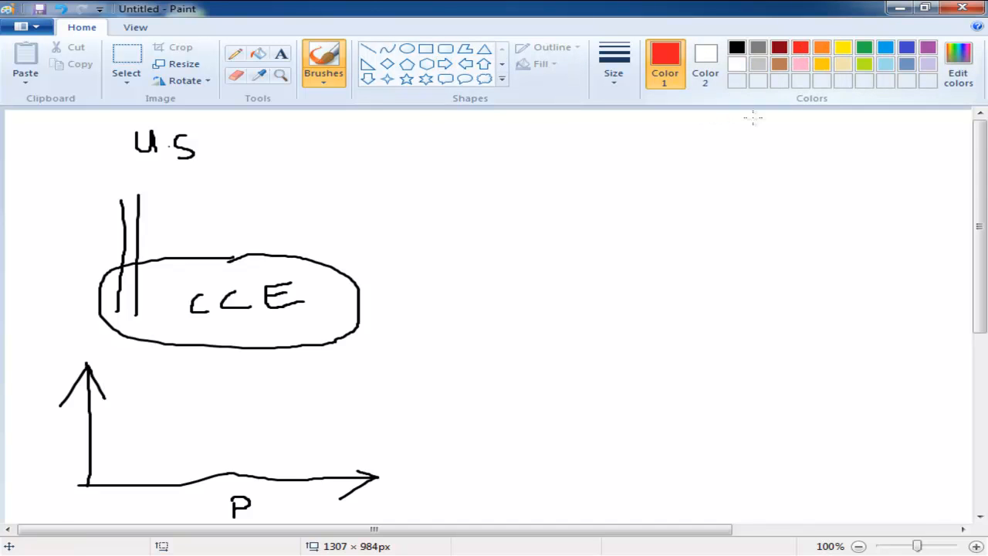
mouse_move(703, 142)
mouse_down()
mouse_move(674, 145)
mouse_move(704, 176)
mouse_move(679, 179)
mouse_up()
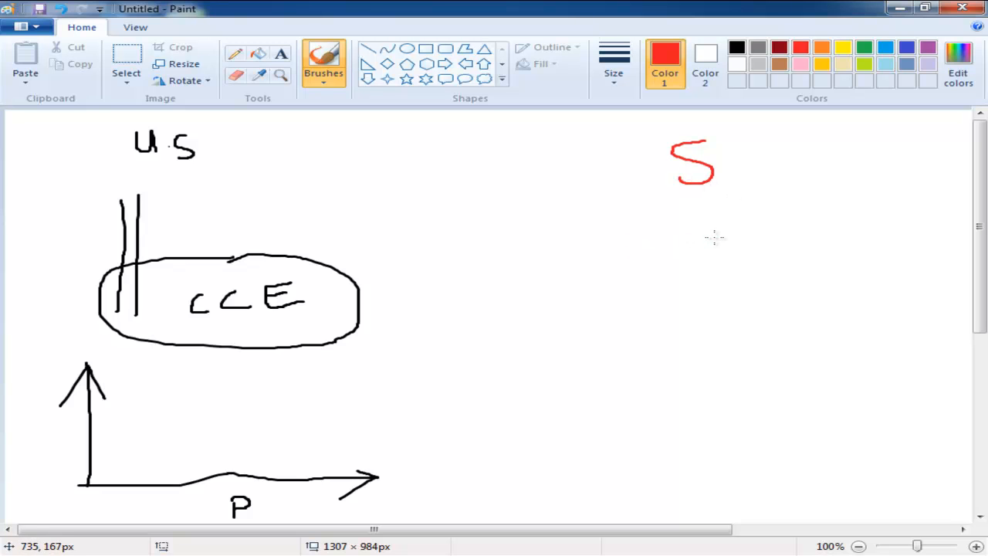
drag(715, 229, 721, 352)
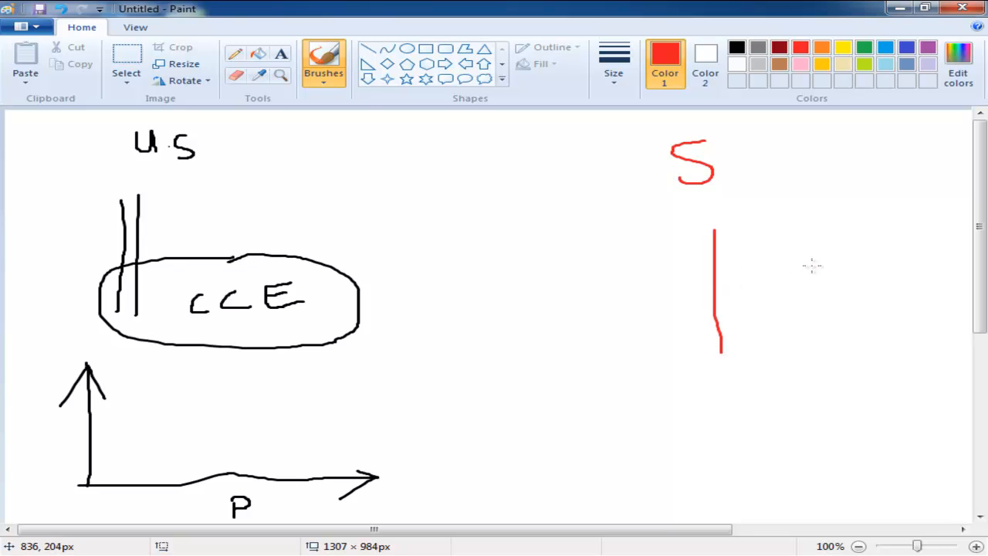
mouse_move(839, 261)
mouse_down()
mouse_move(657, 252)
mouse_move(611, 307)
mouse_move(701, 335)
mouse_move(907, 314)
mouse_move(872, 264)
mouse_move(841, 261)
mouse_up()
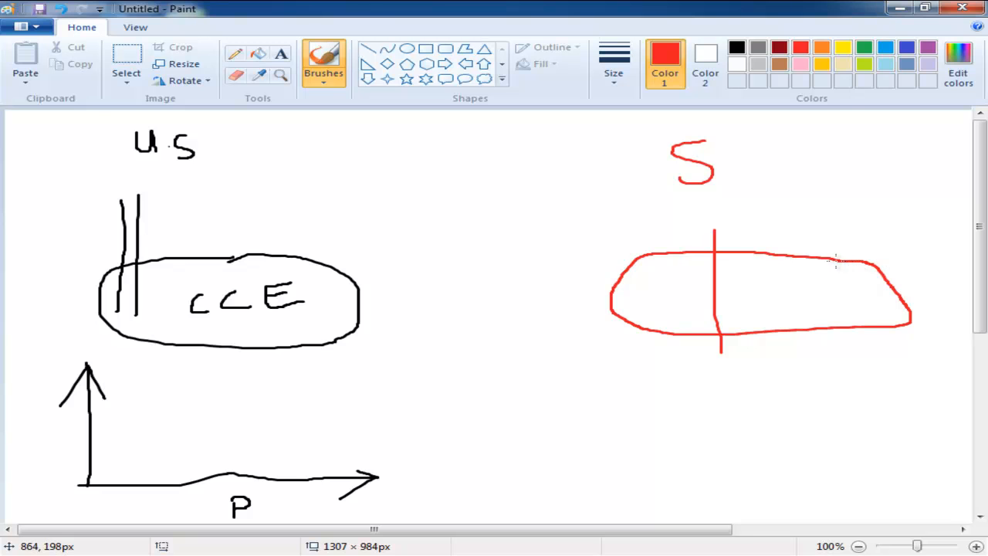
drag(632, 210, 648, 296)
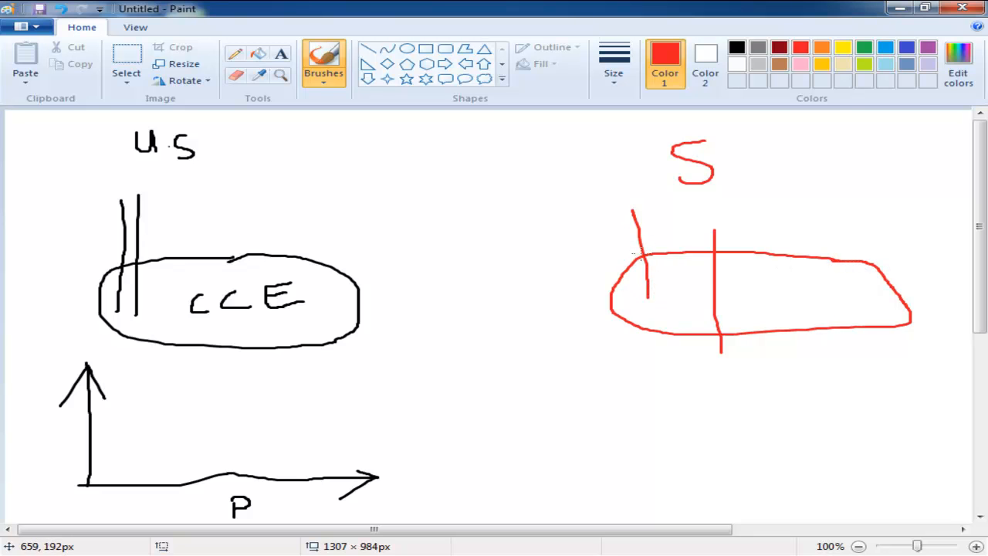
drag(622, 216, 632, 300)
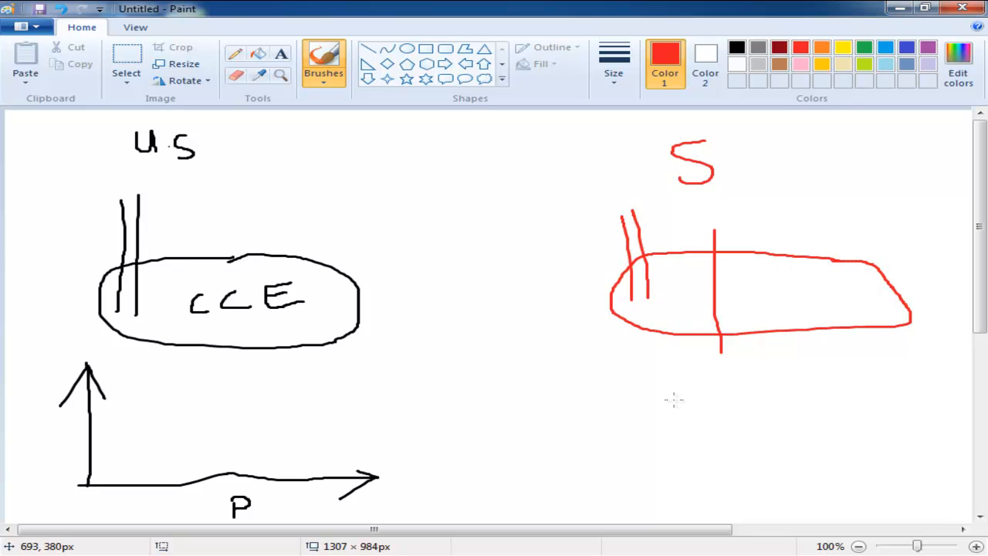
Draw red axes below the red reservoir with a vertical line crossing the horizontal axis, labelled Ps
click(648, 368)
mouse_move(604, 339)
mouse_down()
mouse_move(610, 486)
mouse_move(905, 461)
mouse_up()
click(707, 389)
mouse_move(709, 390)
mouse_down()
mouse_move(730, 509)
mouse_move(713, 521)
mouse_move(743, 521)
mouse_up()
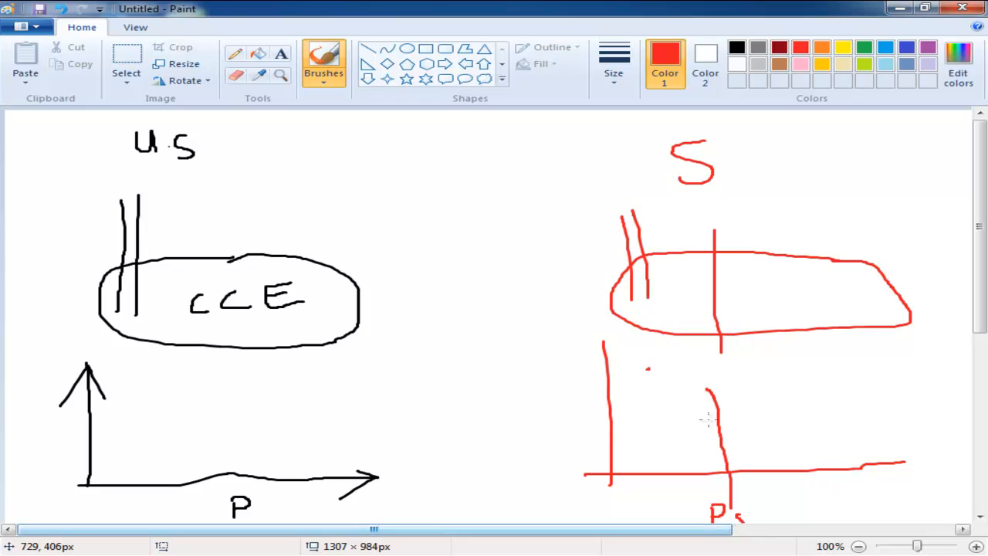
Write CCE in the larger section of the red reservoir and a short label in the section beside the wells
mouse_move(773, 283)
mouse_down()
mouse_move(755, 307)
mouse_move(844, 290)
mouse_up()
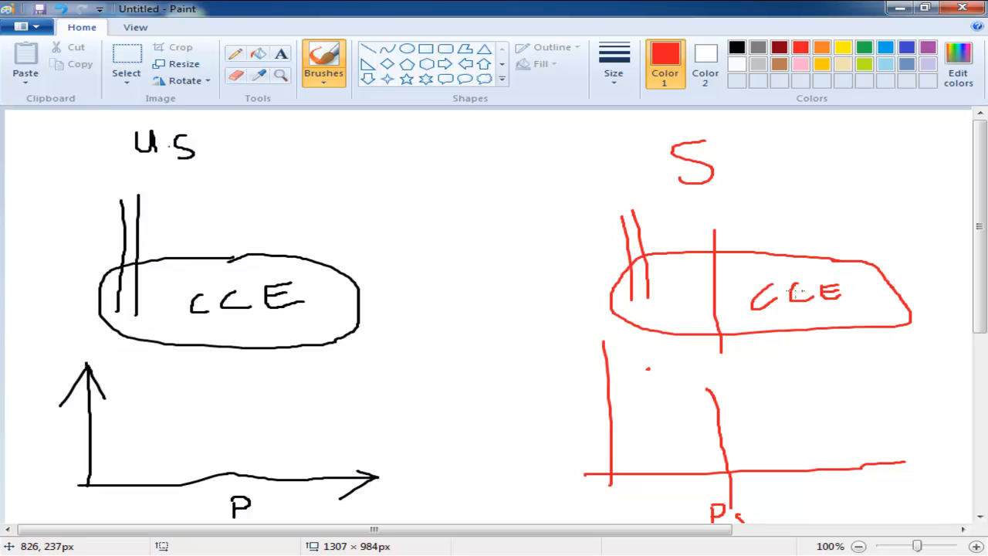
mouse_move(655, 303)
mouse_down()
mouse_move(655, 313)
mouse_move(681, 313)
mouse_up()
scroll(810, 270, right, 5)
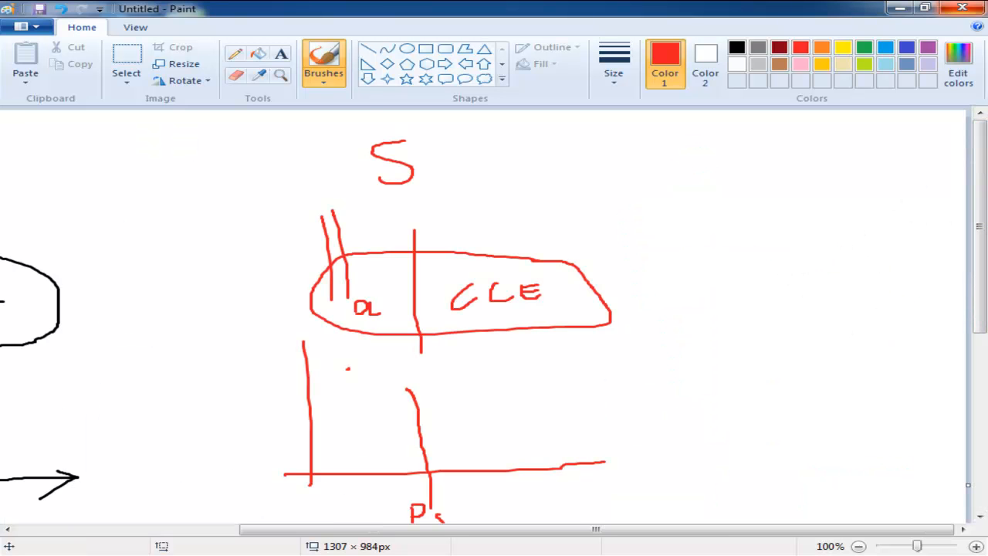
drag(617, 530, 395, 529)
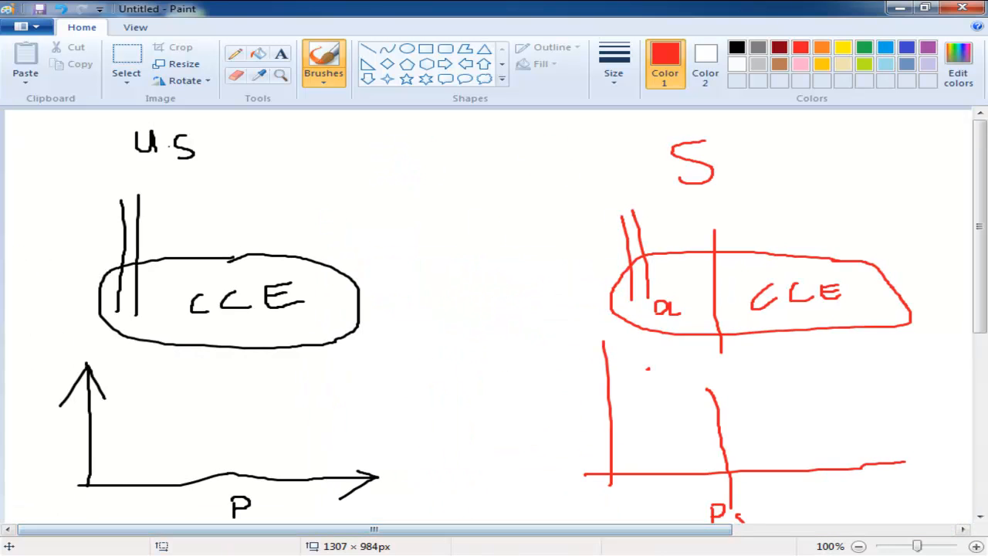
Switch to the PVT Data (Good Oil Company).xlsx workbook in Excel and show the CCE sheet
click(343, 554)
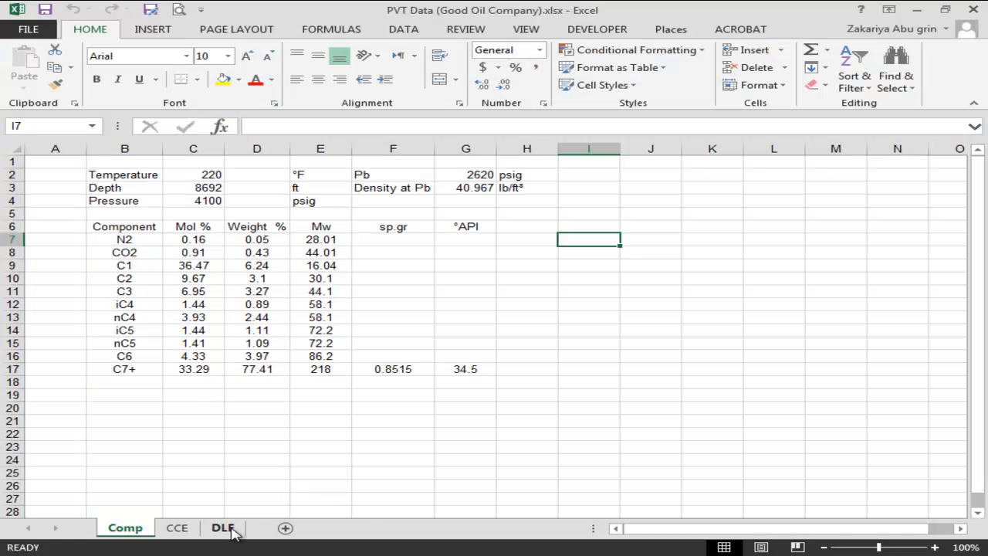
click(179, 528)
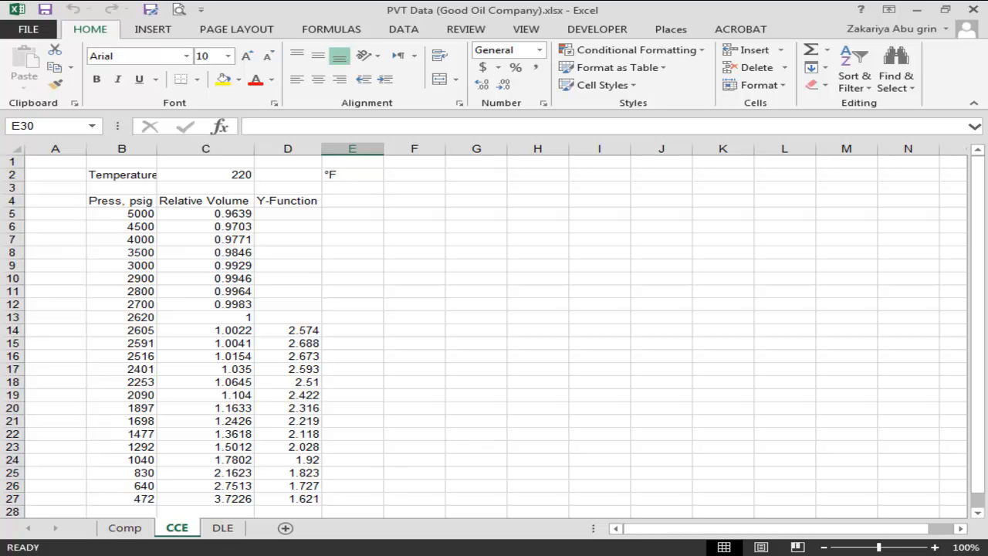
Open 7-PVTReport_McCain.docx from the PVT-Projects folder in Word and put the folder window away
click(123, 554)
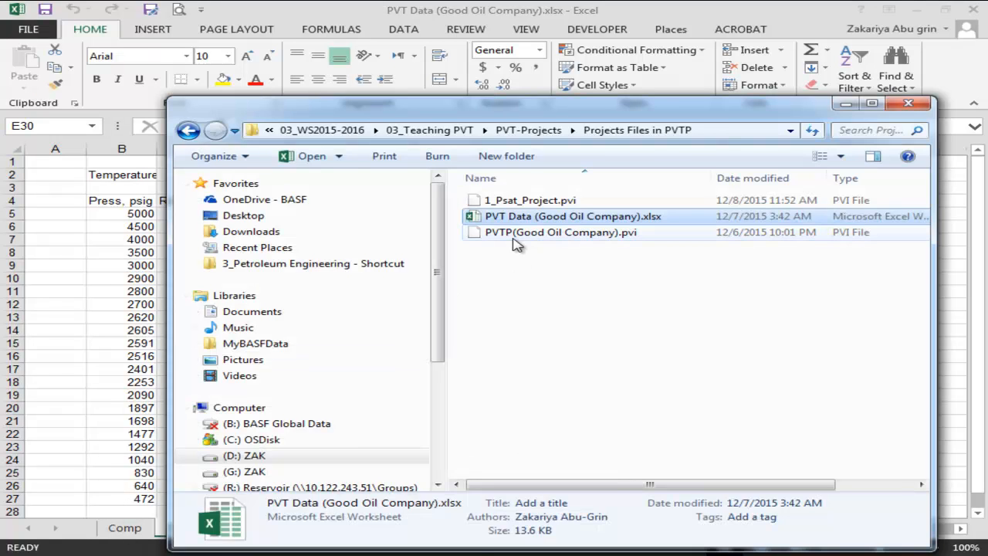
key(BackSpace)
key(Down)
key(Down)
key(Down)
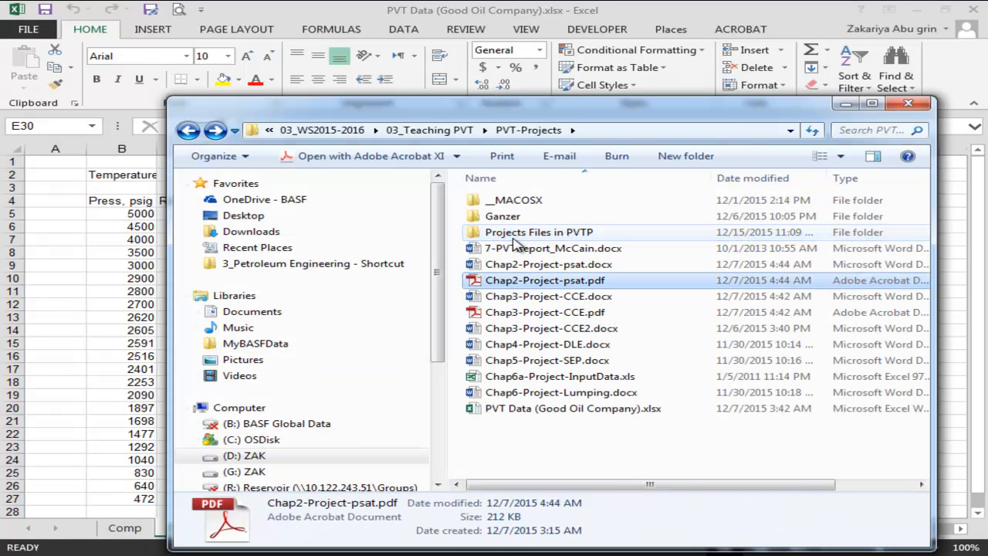
key(Up)
key(Up)
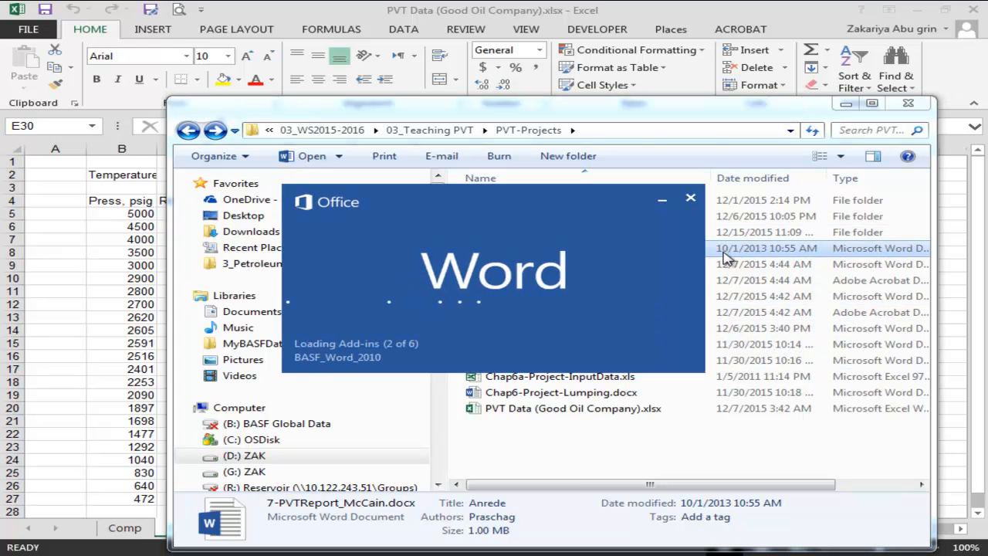
click(857, 104)
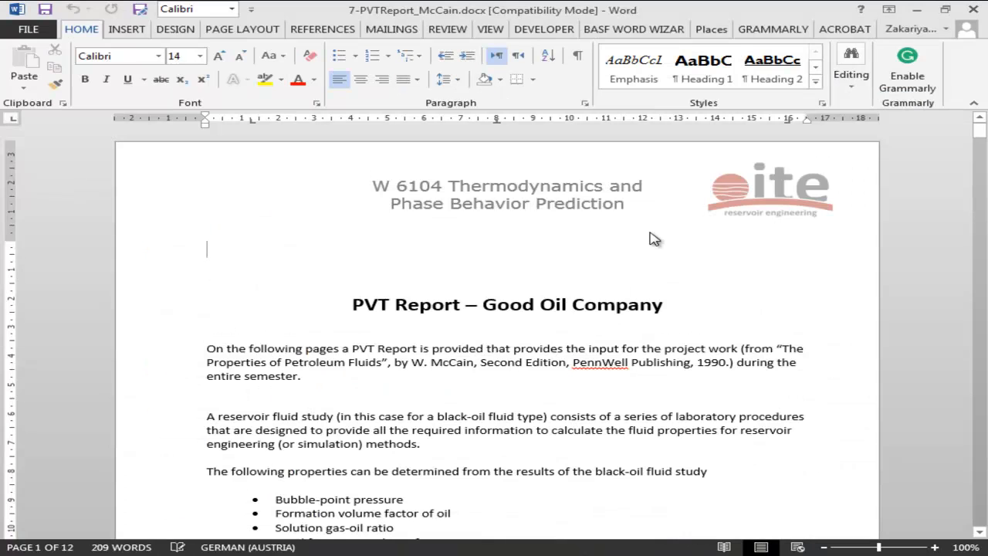
Find the Pressure-Volume Relations table in the PVT report to examine its relative volume and Y function columns
scroll(654, 241, down, 6)
scroll(655, 241, down, 20)
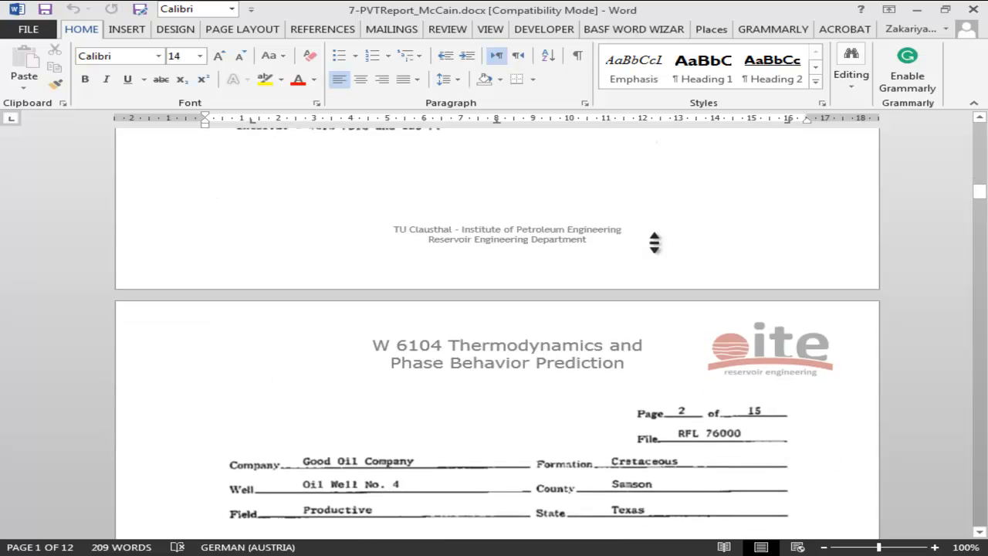
scroll(654, 241, down, 15)
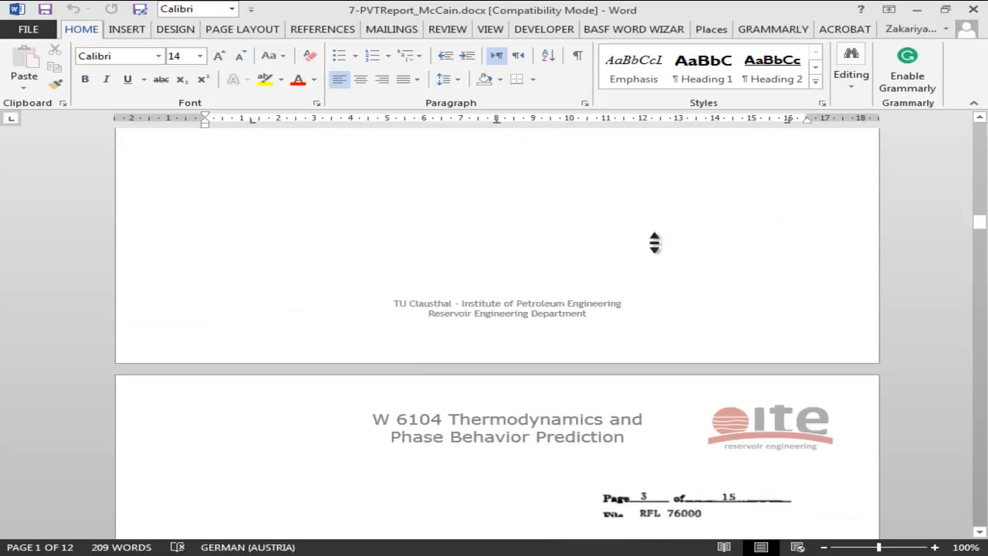
scroll(650, 235, down, 20)
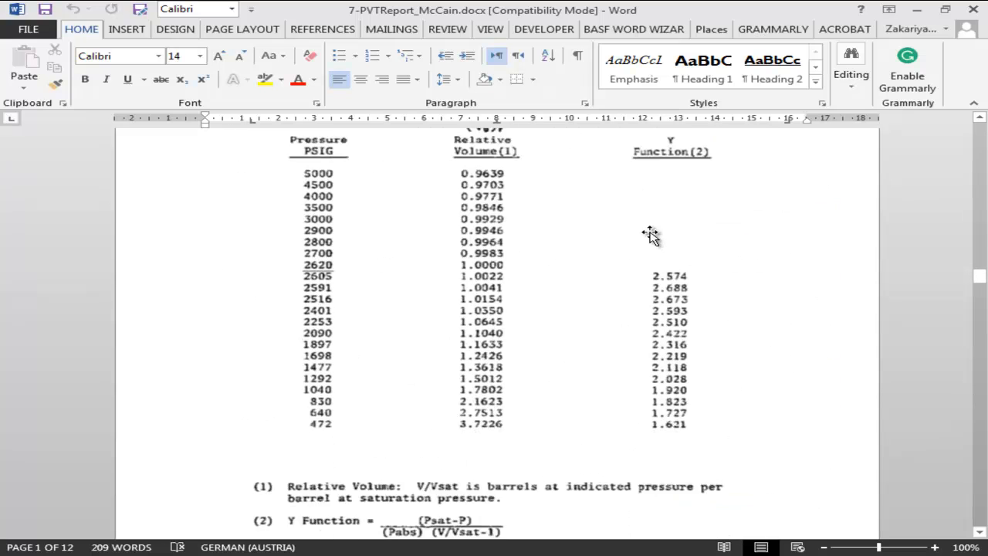
scroll(650, 235, up, 3)
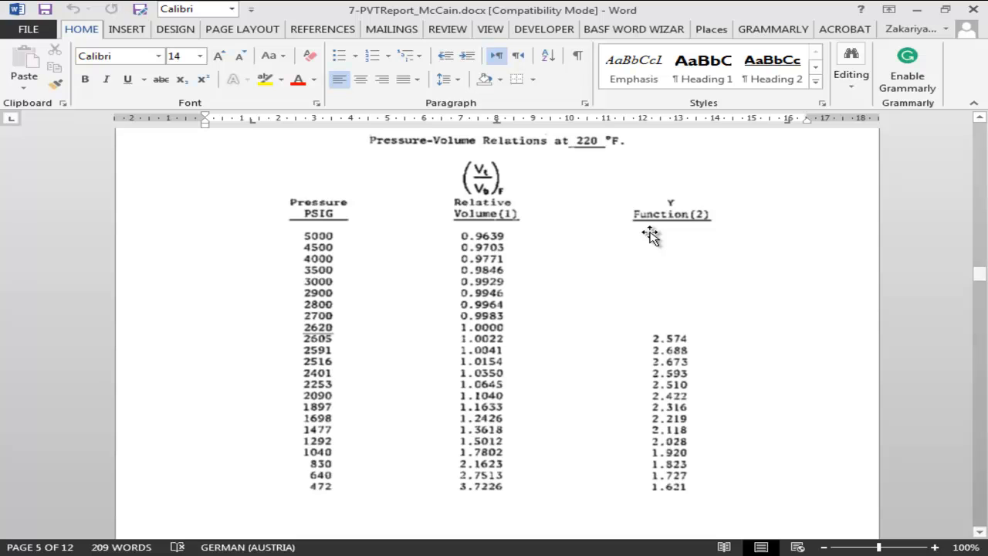
Load 1_Psat_Project.pvi from the Projects Files in PVTP folder into PVTP and maximize the PVTP window
click(420, 555)
mouse_move(444, 554)
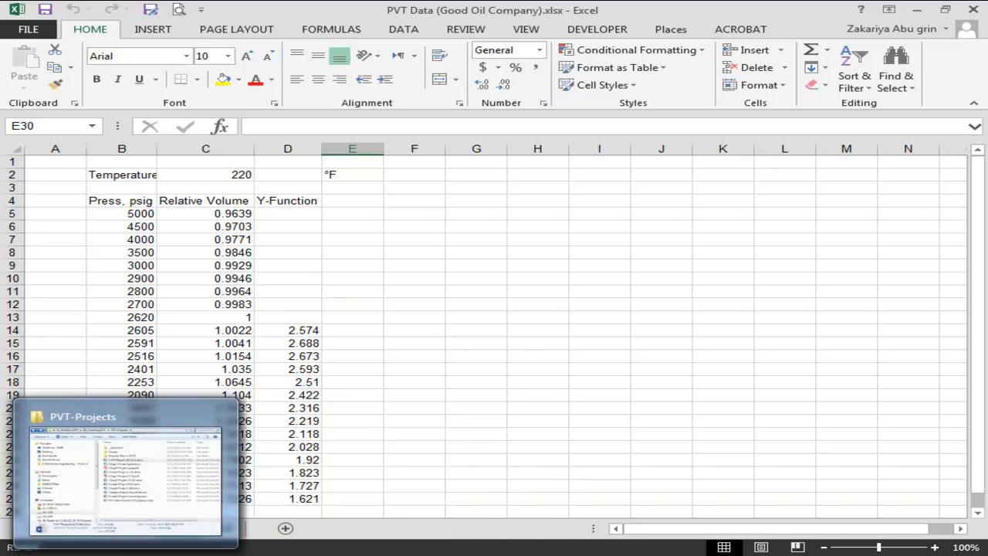
click(125, 552)
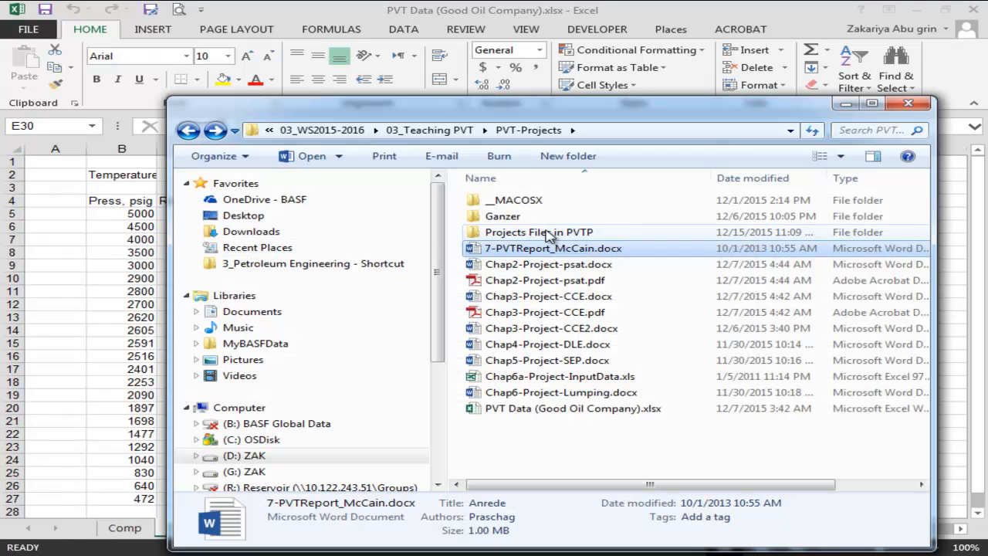
double_click(552, 238)
click(405, 550)
drag(841, 12, 706, 324)
drag(546, 204, 206, 511)
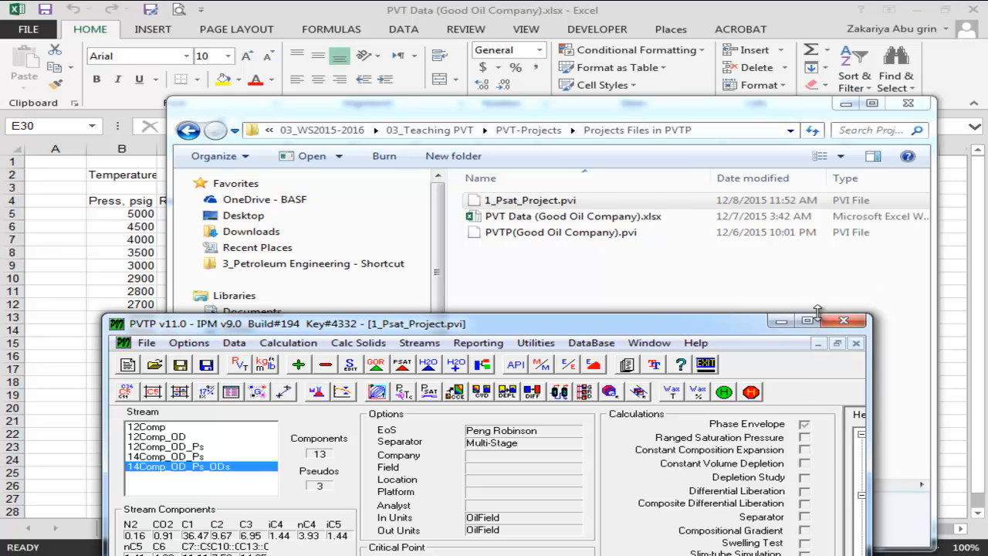
click(807, 320)
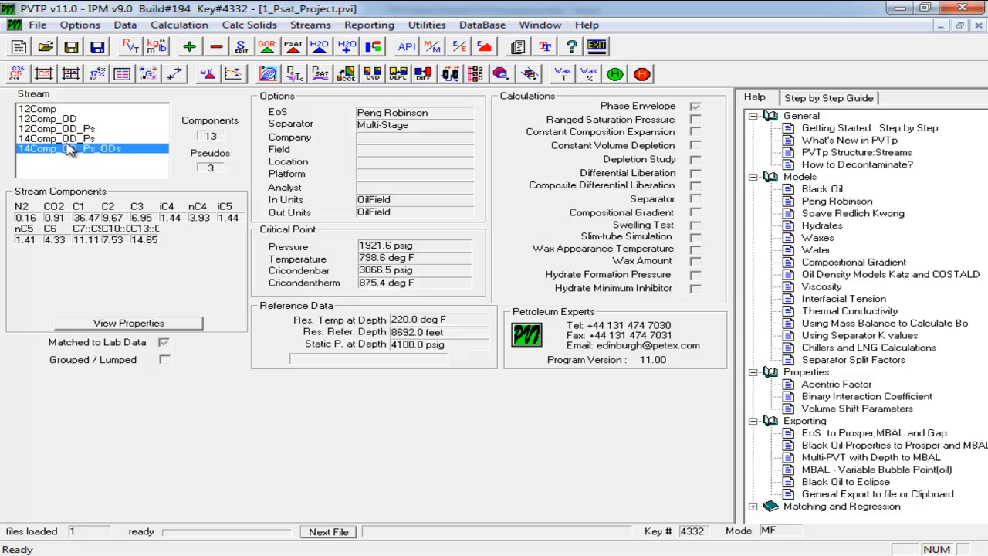
Delete the streams 12Comp, 12Comp_OD, 12Comp_OD_Ps and 14Comp_OD_Ps from the project
click(67, 110)
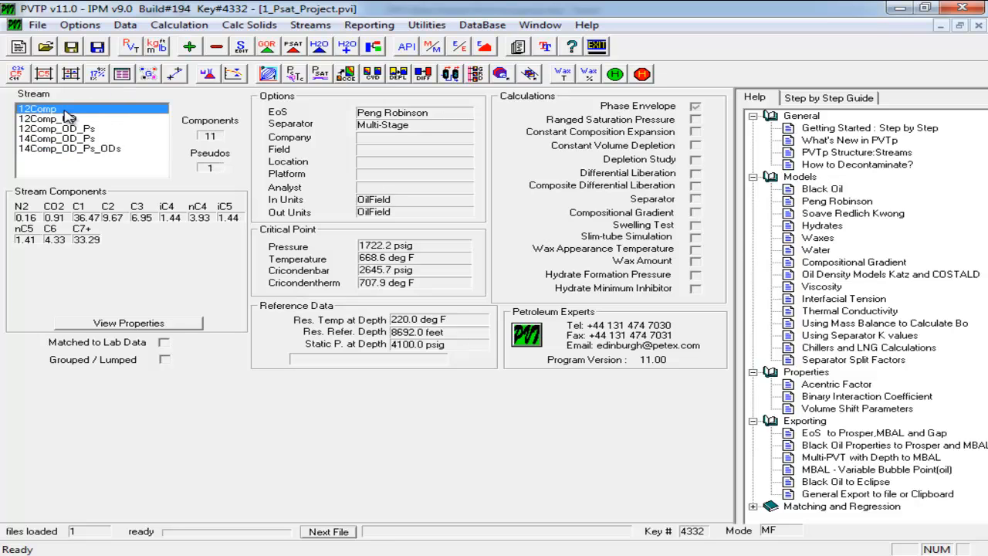
click(217, 47)
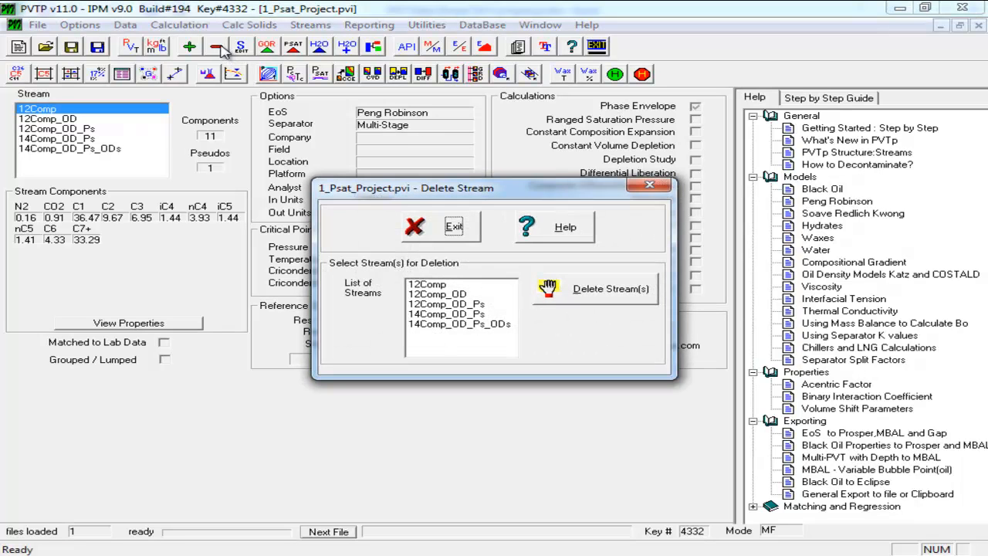
click(449, 293)
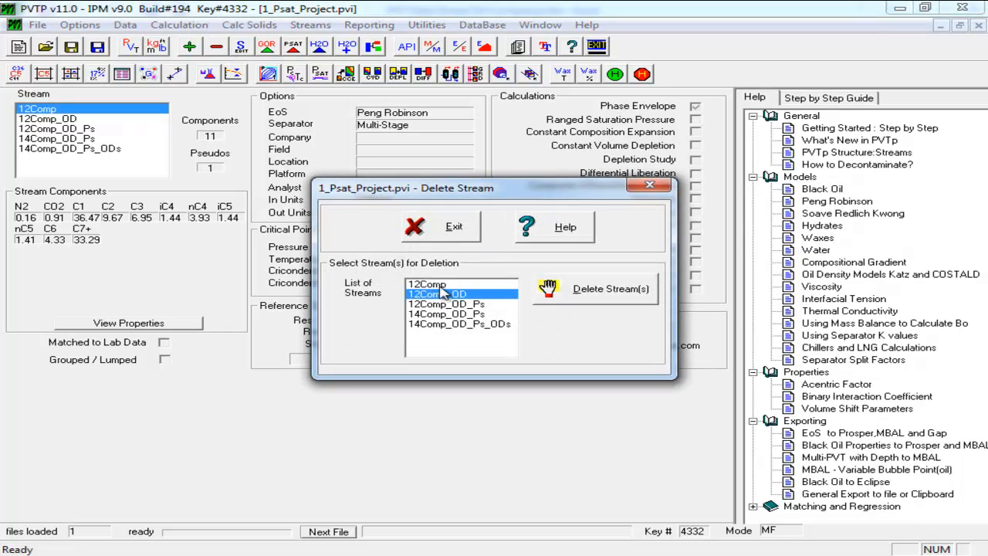
click(439, 285)
click(440, 304)
click(446, 314)
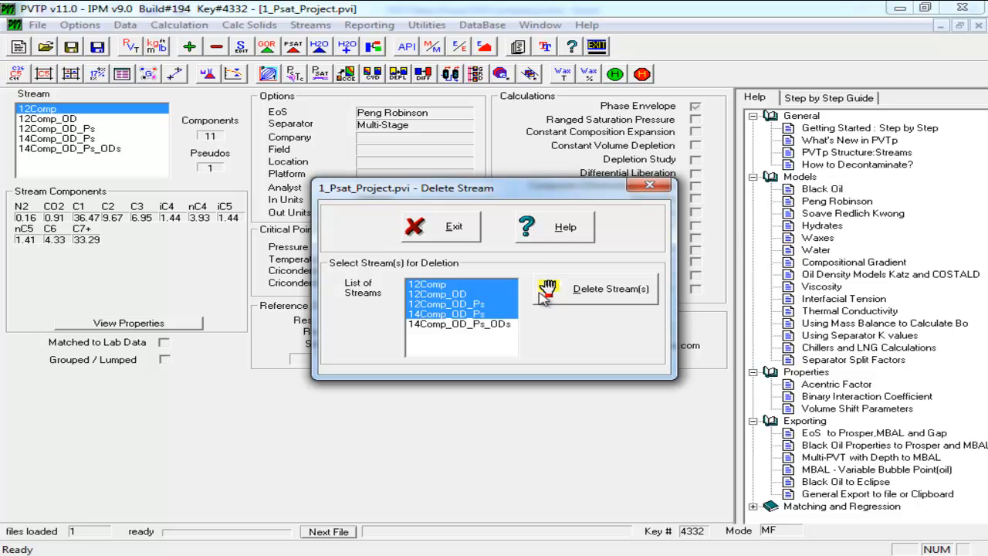
click(565, 290)
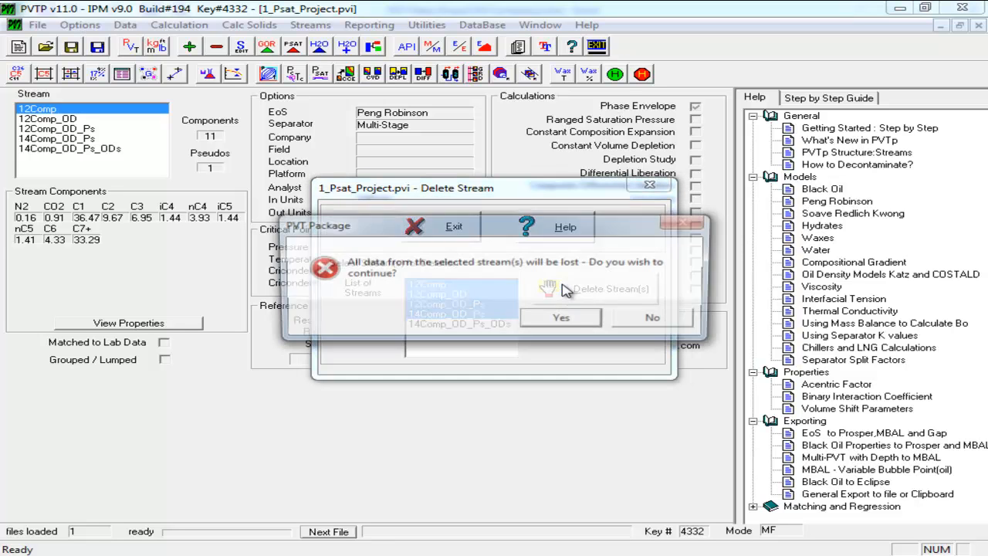
click(562, 319)
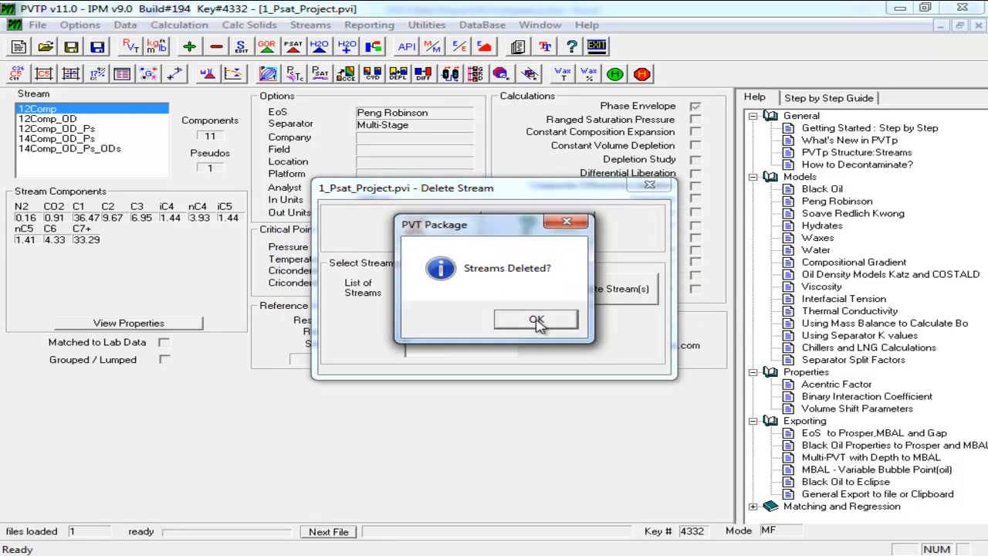
click(533, 317)
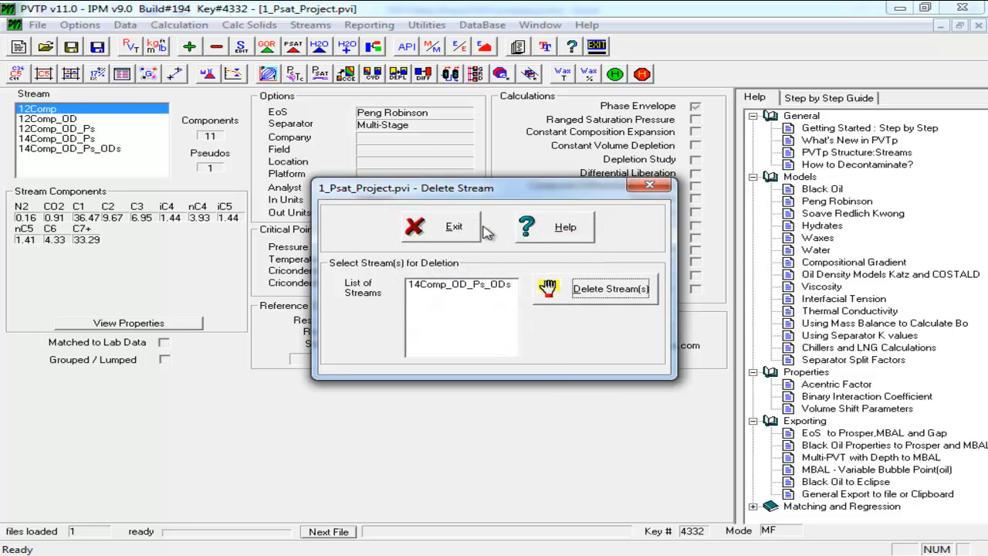
click(452, 227)
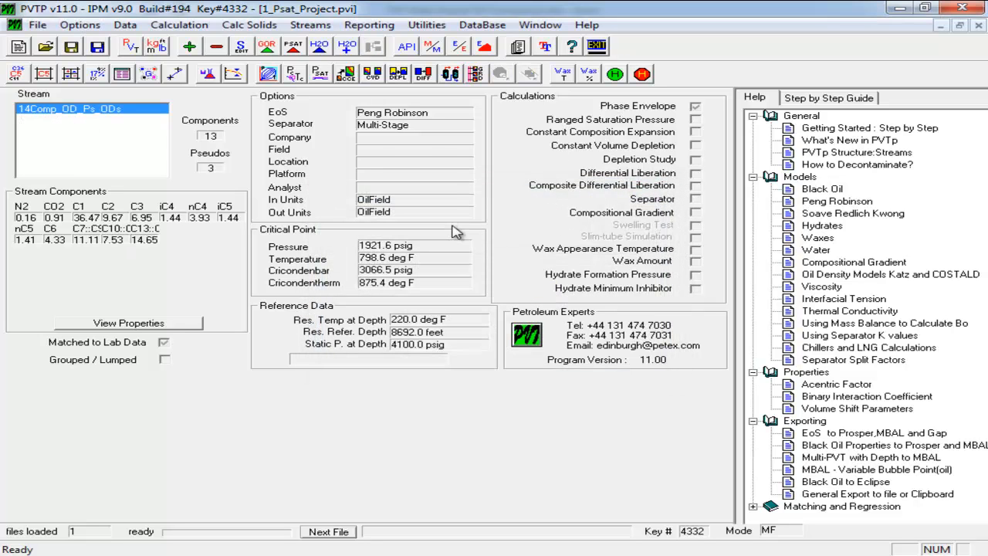
Save the project under the new name 2_CCE_Project.pvi in the Projects Files in PVTP folder
click(37, 24)
click(91, 140)
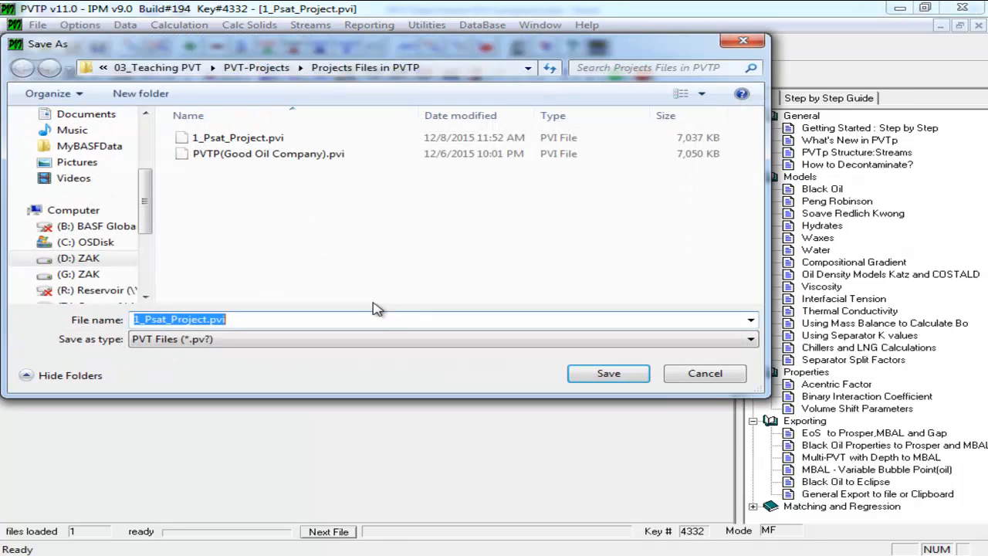
click(220, 139)
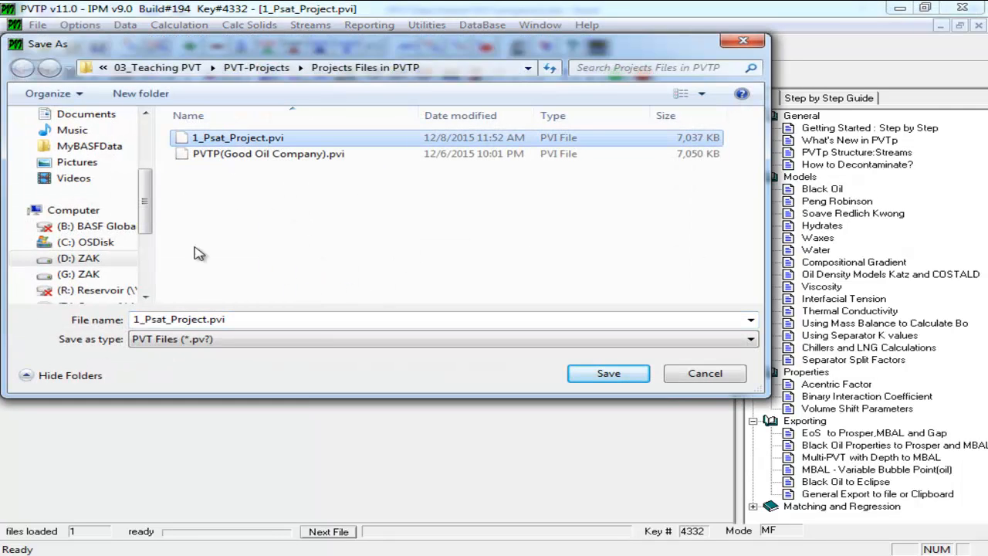
click(148, 319)
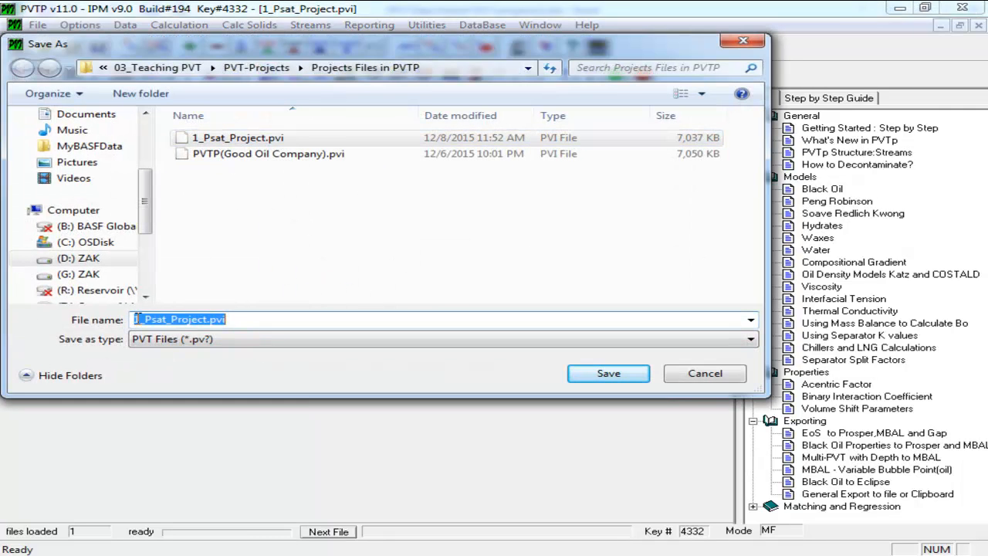
click(131, 324)
key(Delete)
text(2)
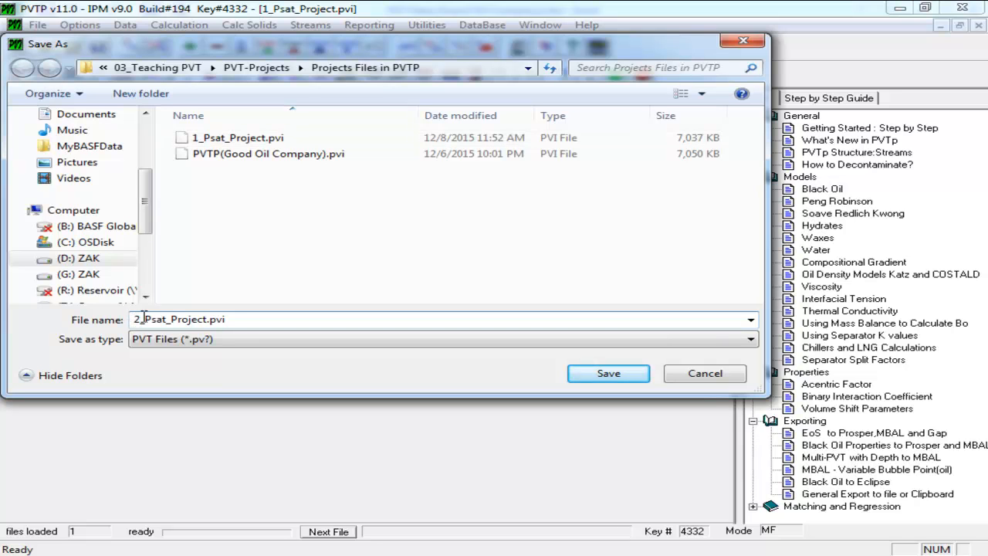
drag(144, 319, 166, 317)
text(CCE)
click(594, 372)
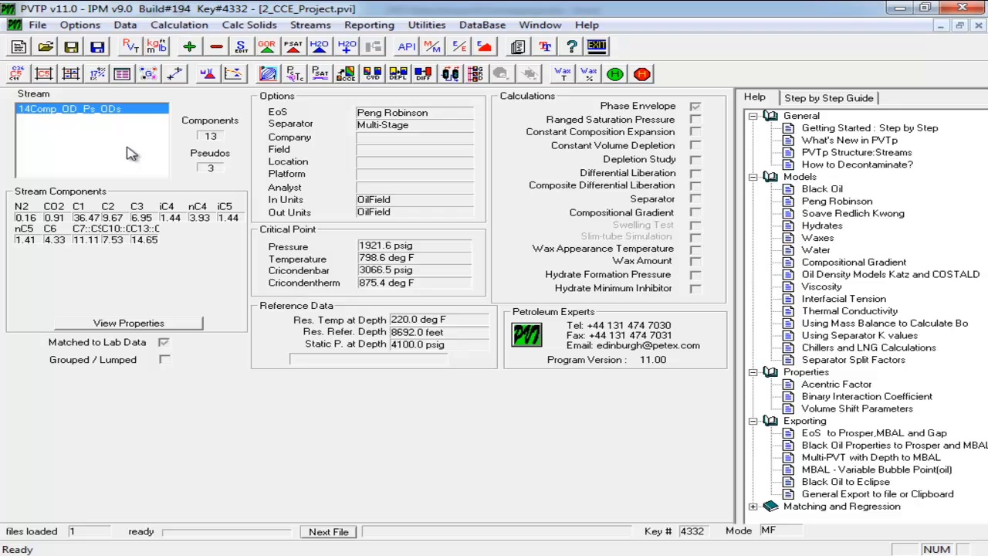
Show the stream's CCE match data table and copy the pressures in B5:B27 from the CCE sheet in Excel
click(207, 76)
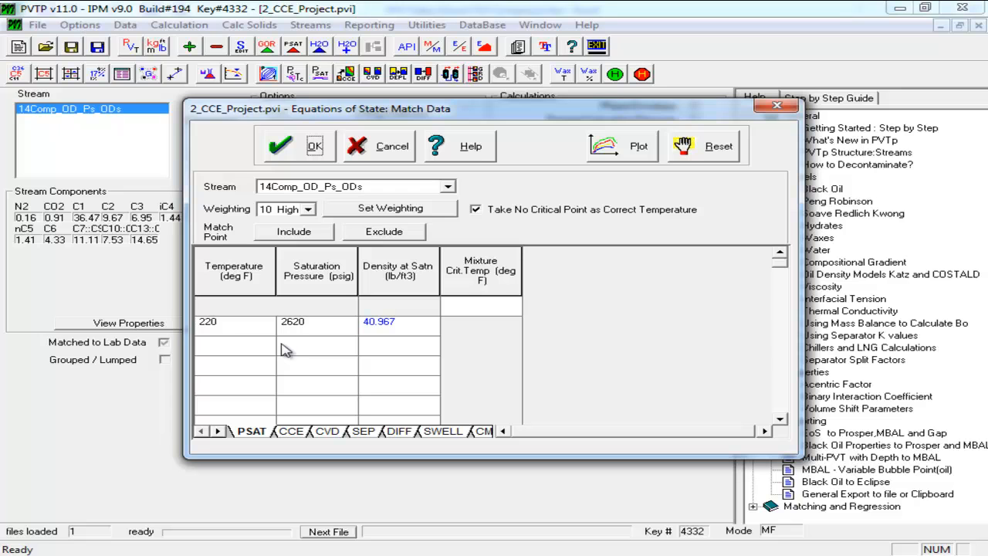
click(290, 432)
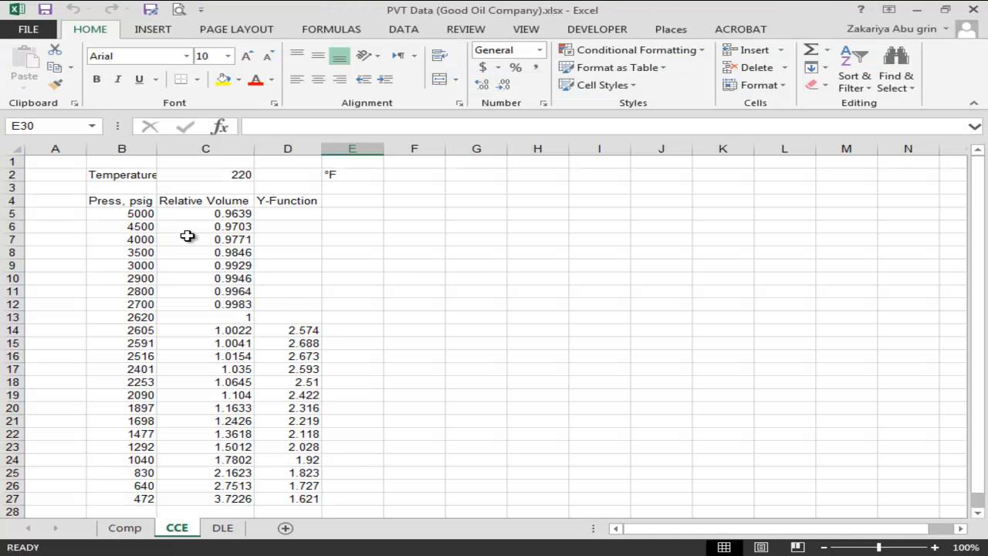
drag(143, 214, 130, 502)
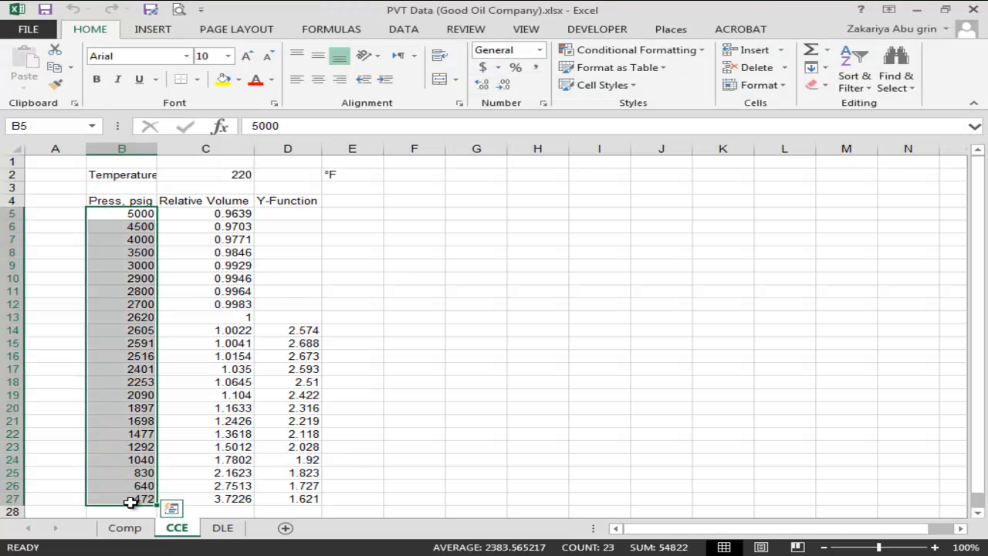
key(ctrl+c)
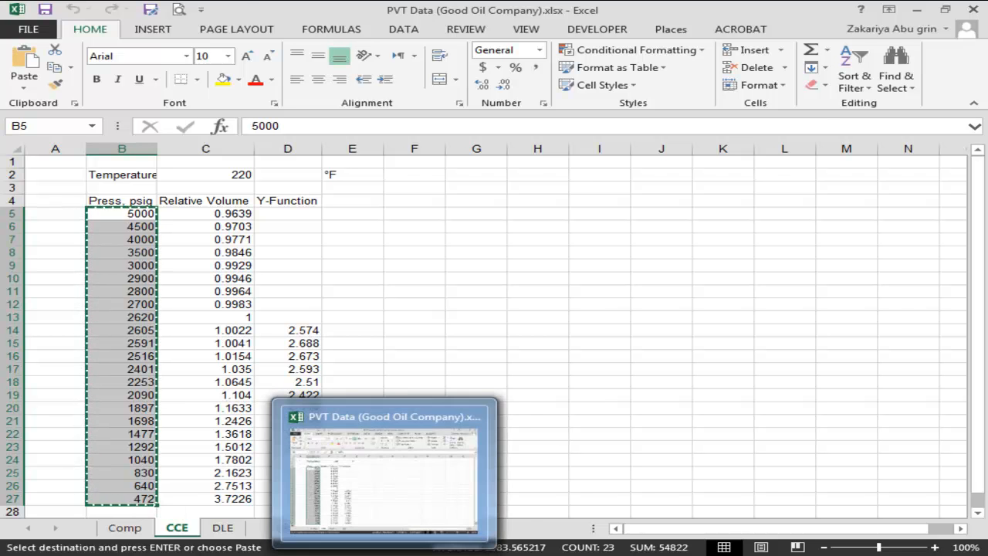
Switch back to PVTP and set the first temperature in the CCE match data to 220 deg F
click(414, 554)
click(249, 308)
text(220)
Paste the copied pressures into the Pressure column of the CCE match data and check the pasted rows
click(321, 309)
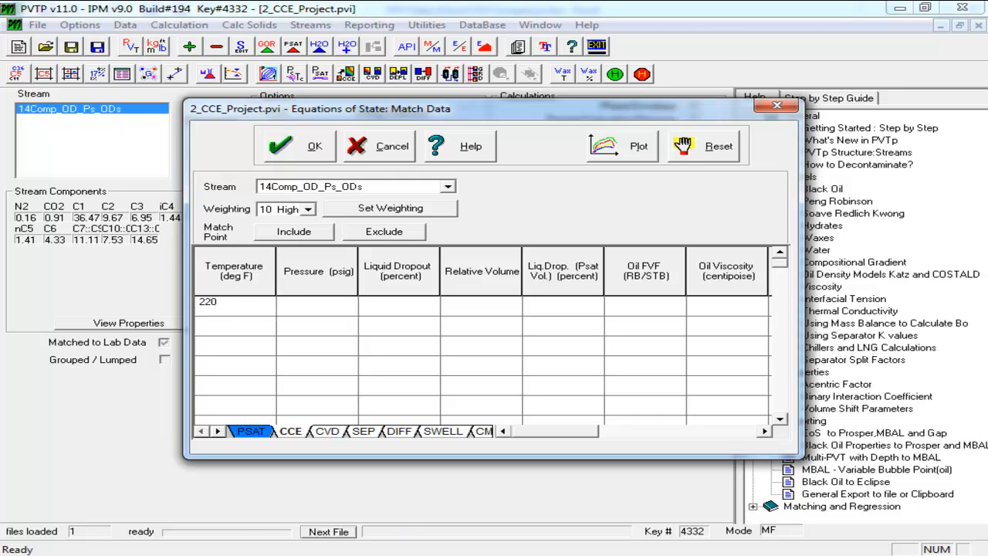
key(alt+Tab)
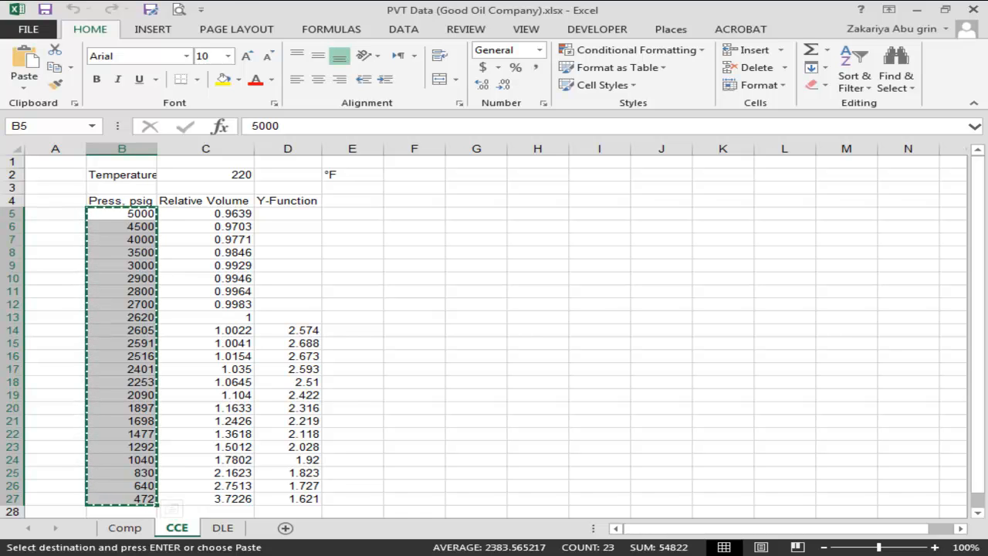
click(397, 552)
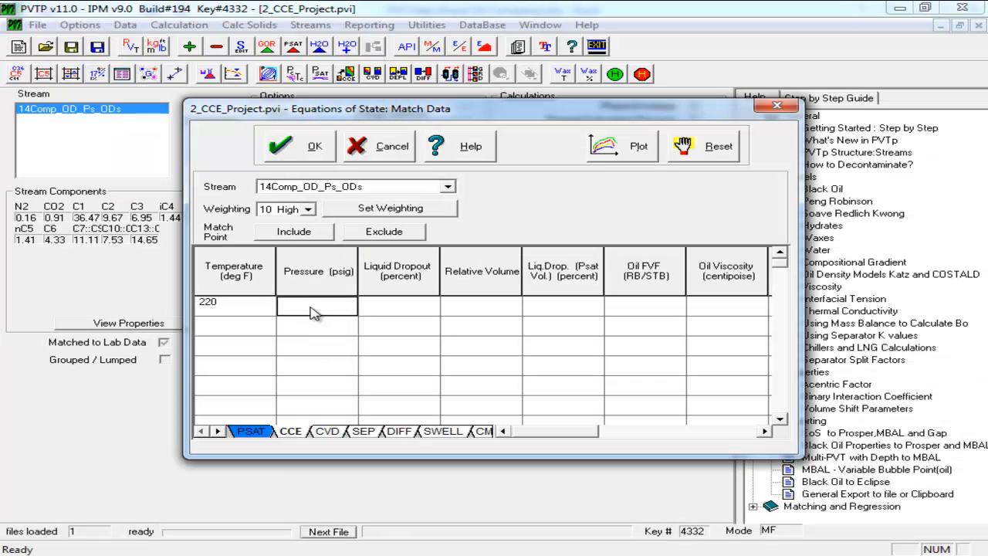
key(ctrl+v)
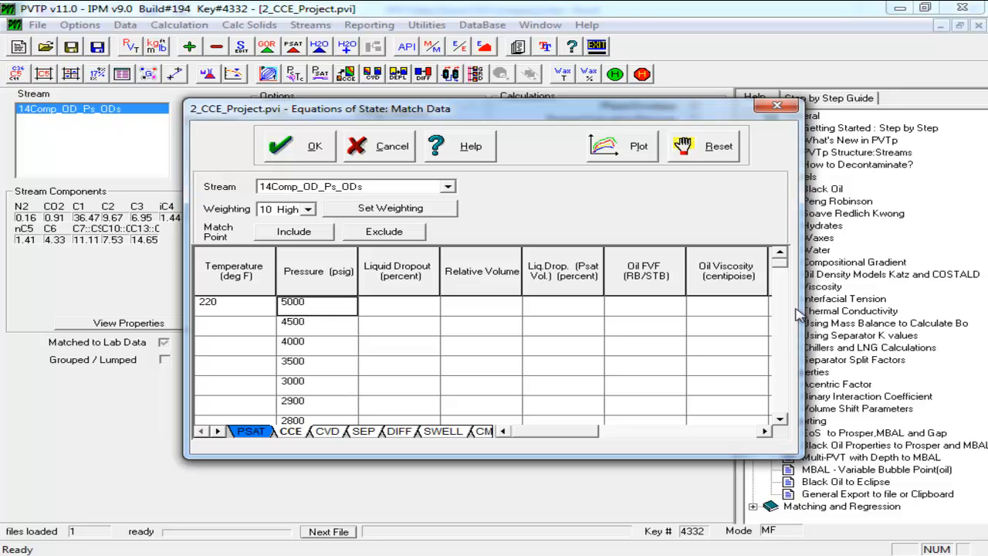
click(783, 419)
click(783, 419)
click(783, 419)
click(783, 419)
drag(784, 419, 783, 419)
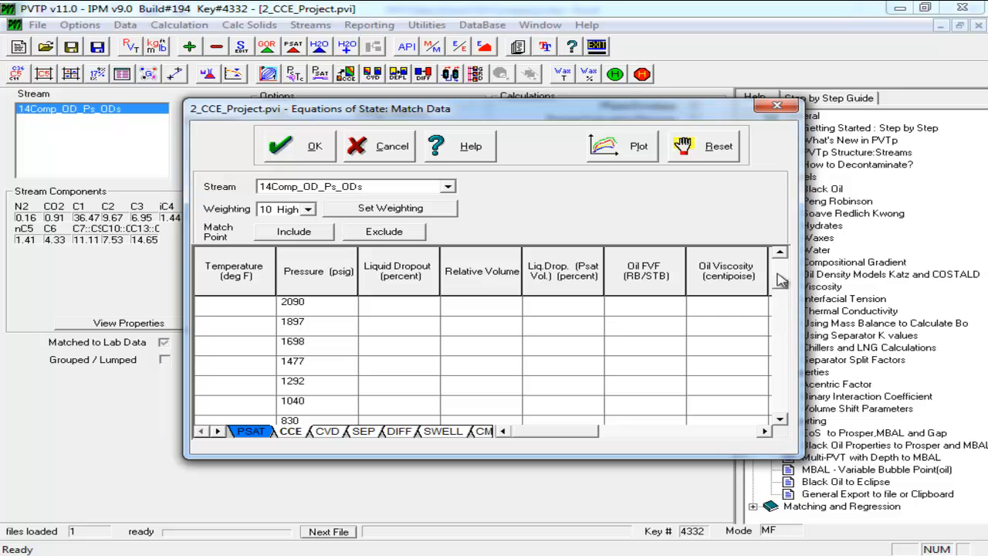
drag(780, 283, 779, 248)
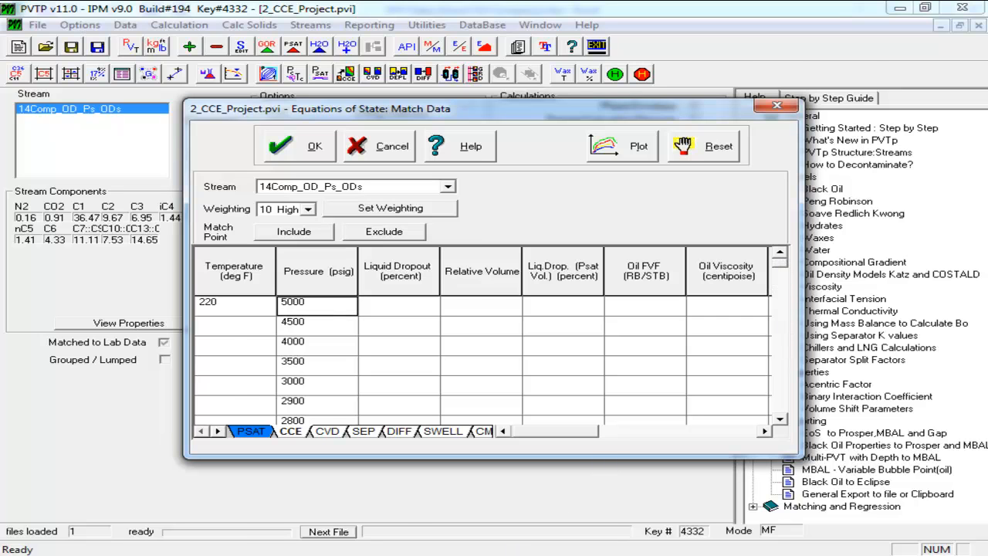
Copy the relative volumes in C5:C27 from the CCE sheet in Excel and return to PVTP
key(alt+Tab)
drag(221, 214, 212, 503)
key(ctrl+c)
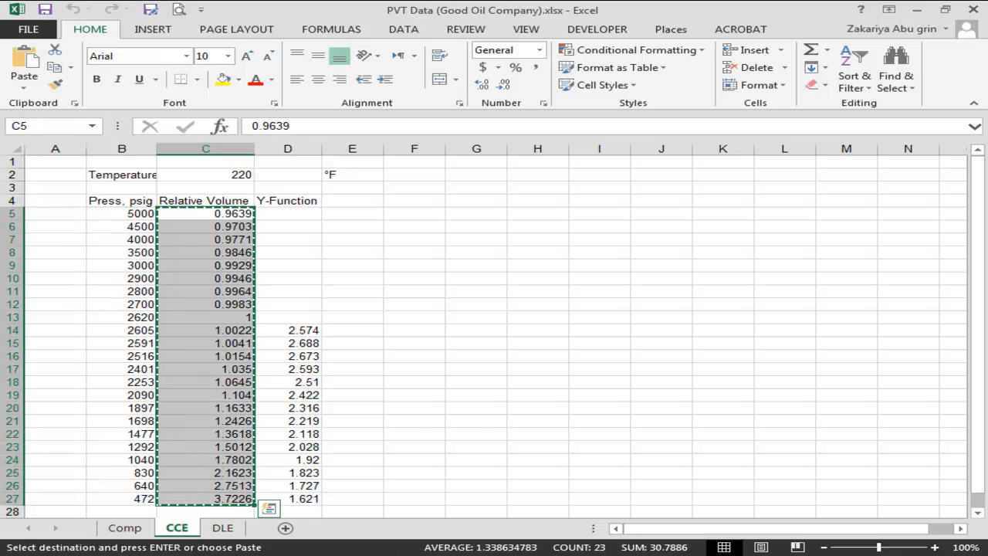
key(alt+Tab)
click(395, 306)
key(ctrl+v)
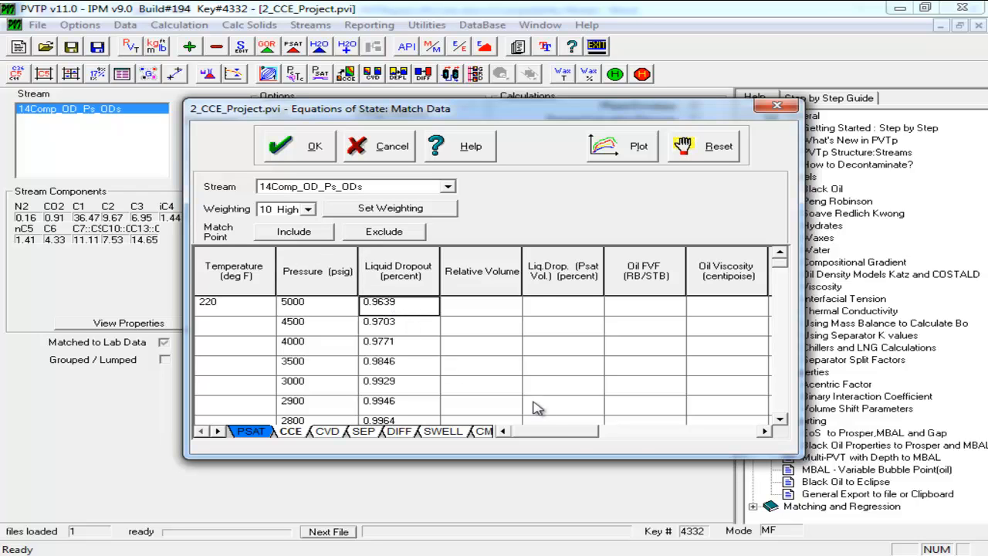
drag(780, 419, 781, 420)
drag(786, 289, 784, 259)
drag(411, 317, 407, 286)
drag(403, 279, 414, 368)
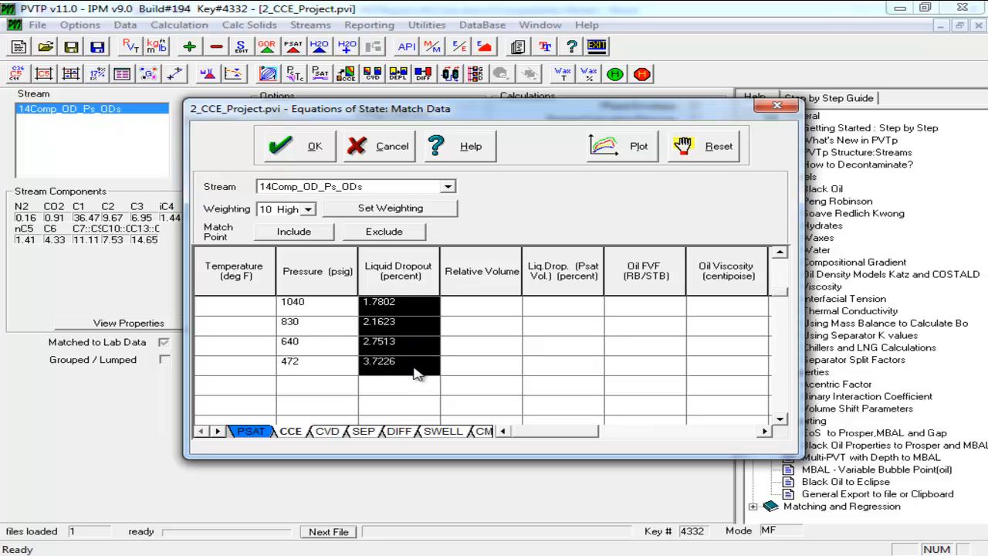
key(Delete)
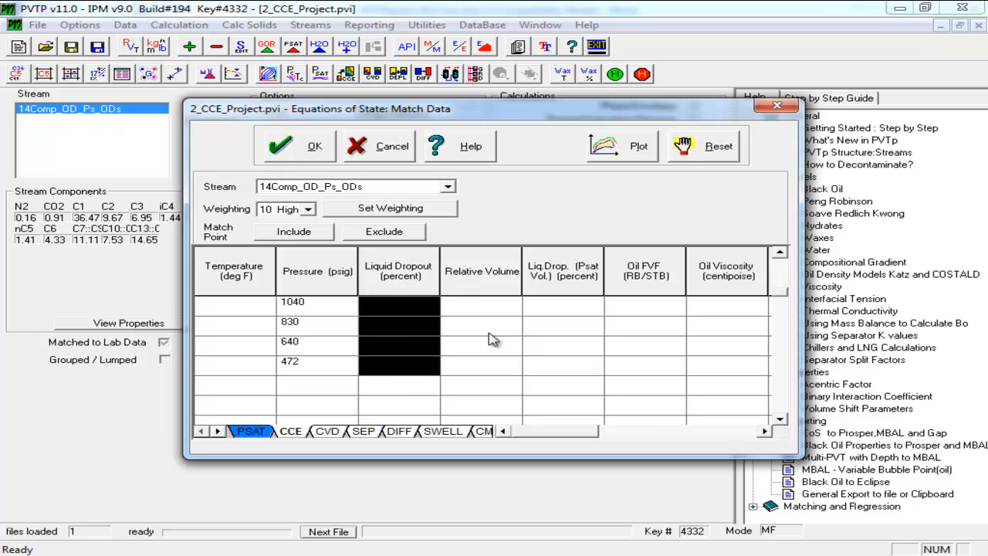
Paste the copied relative volumes into the Relative Volume column, starting at the 5000 psig row
click(779, 254)
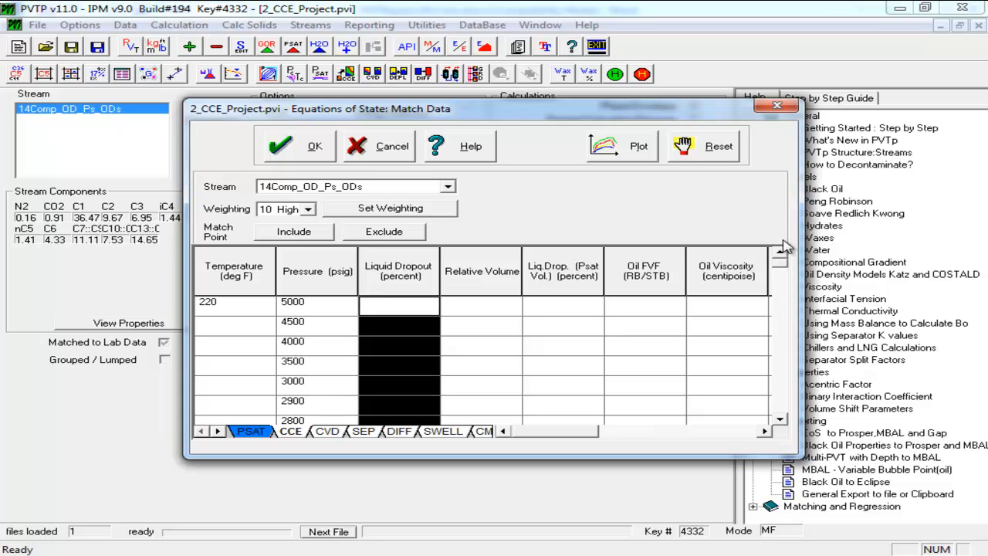
click(448, 309)
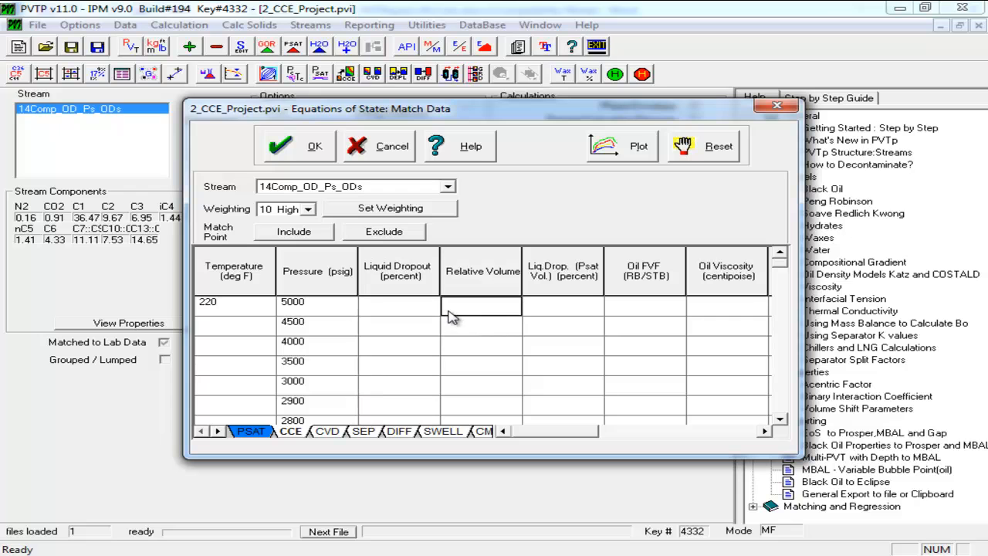
key(ctrl+v)
Set the weighting of the Relative Volume entries to 2 and accept the match data
drag(460, 323, 471, 446)
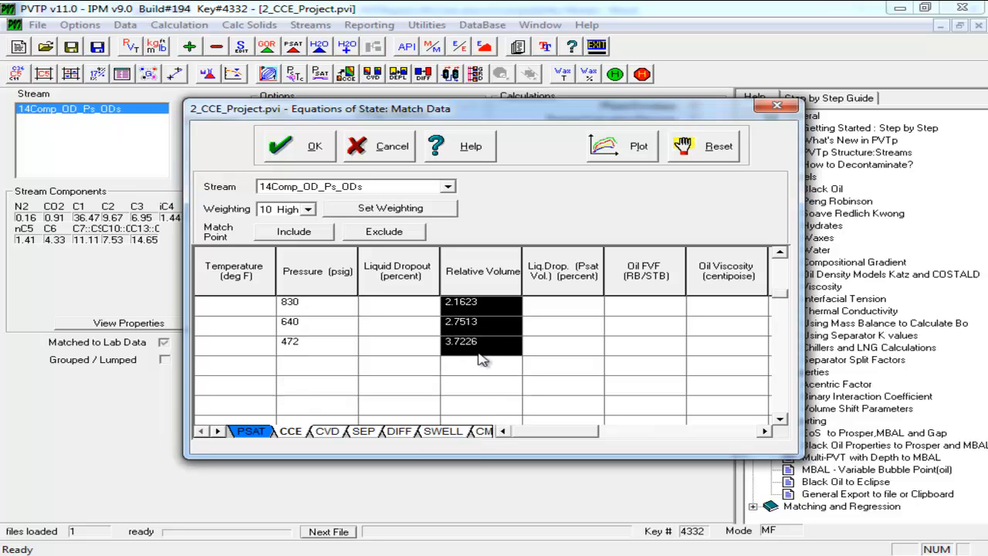
click(302, 213)
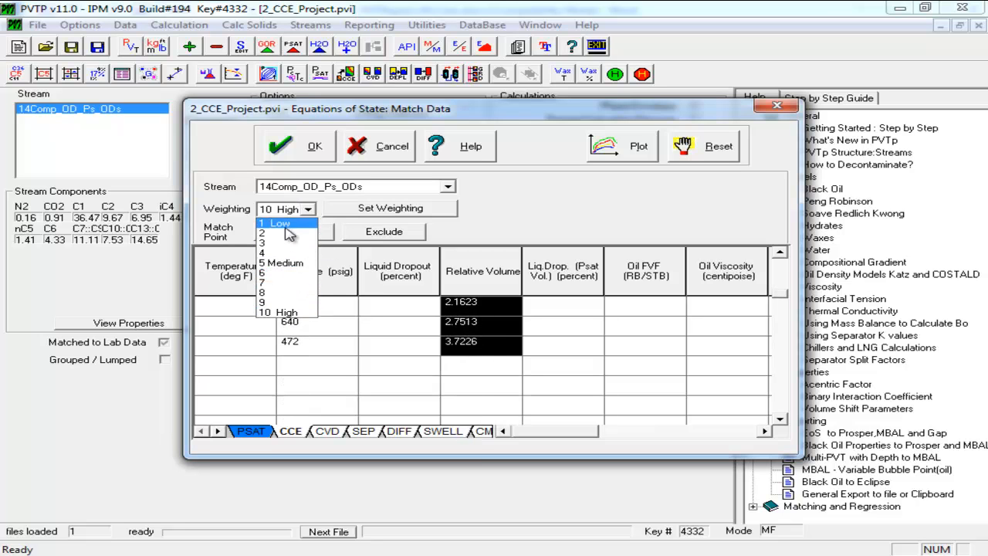
click(284, 234)
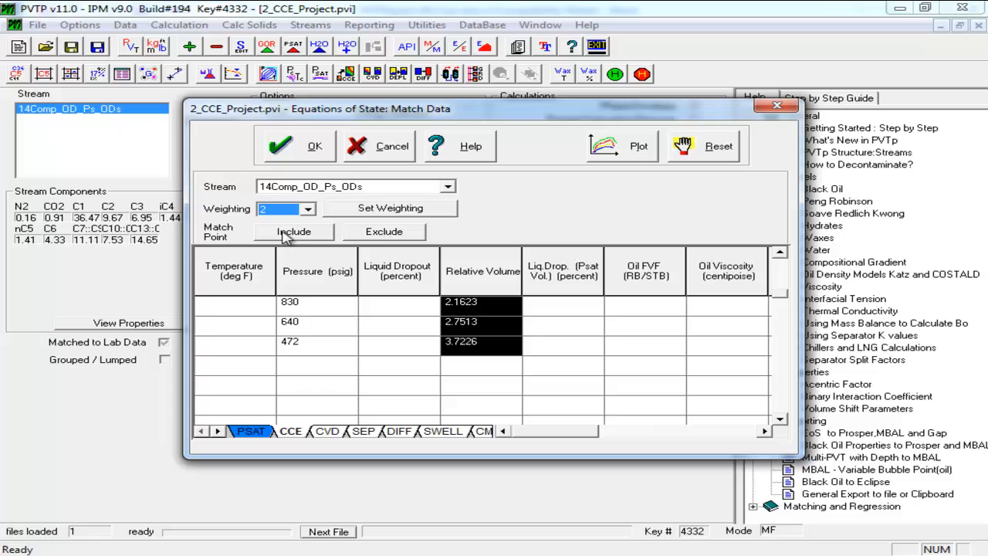
click(366, 214)
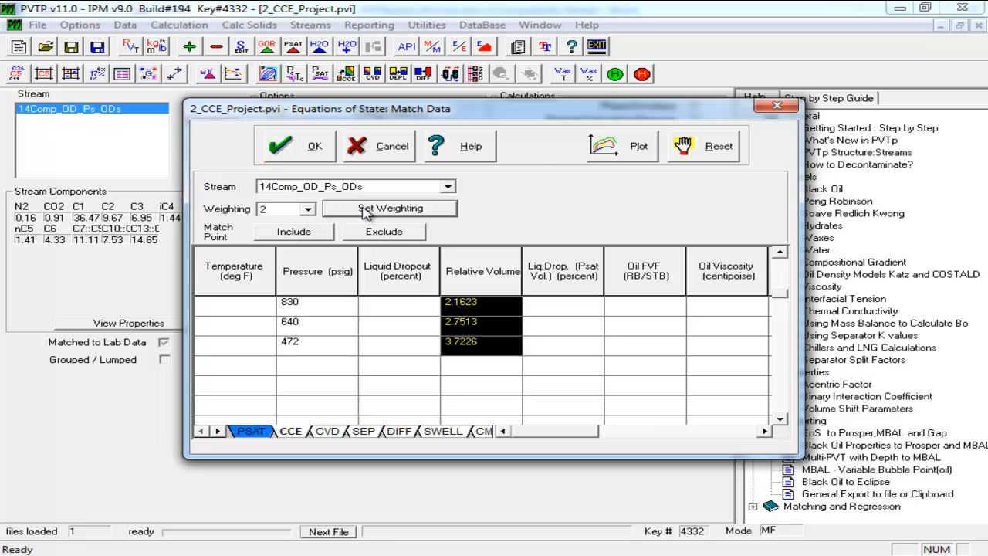
click(289, 155)
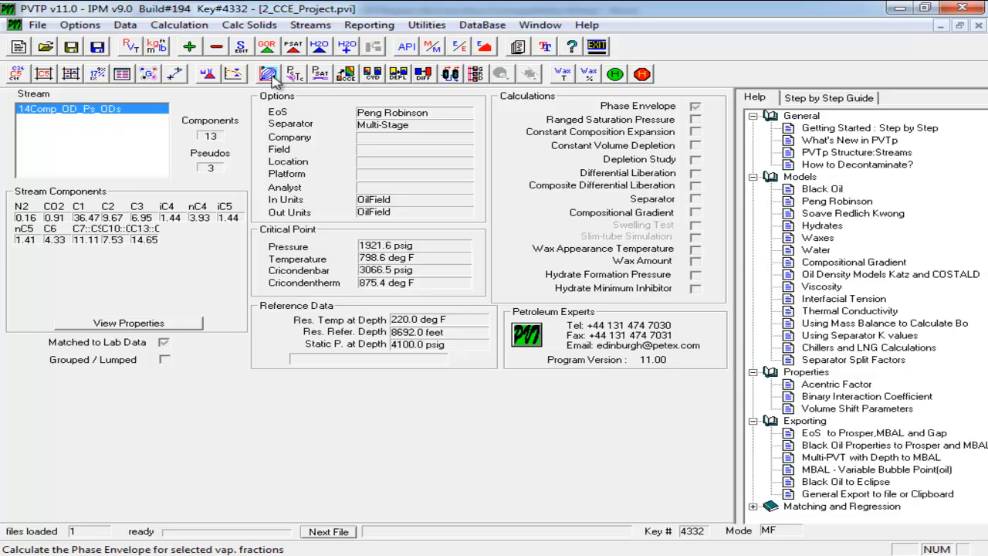
Start a Constant Composition Expansion calculation with user-selected data points and select the first cell of the first Pressure column
click(345, 76)
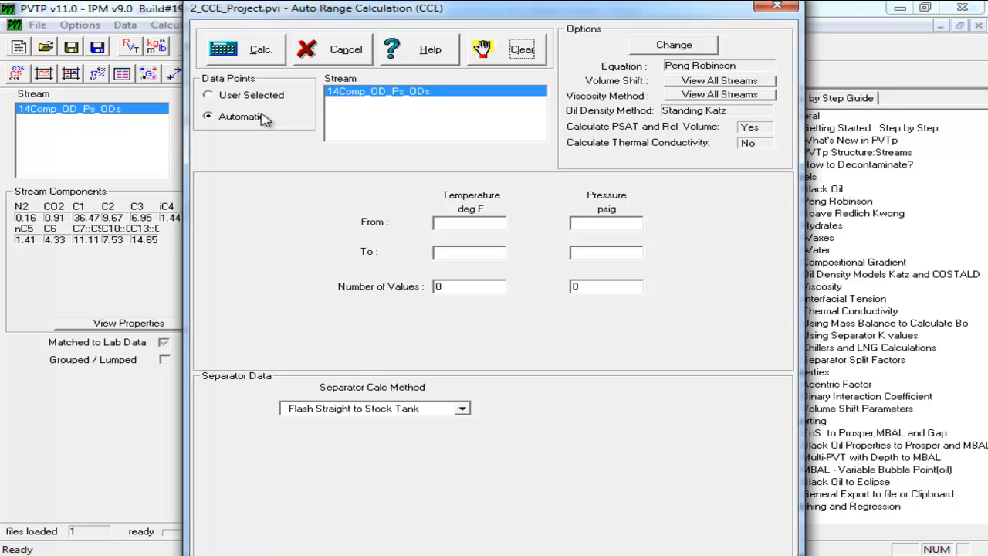
click(240, 99)
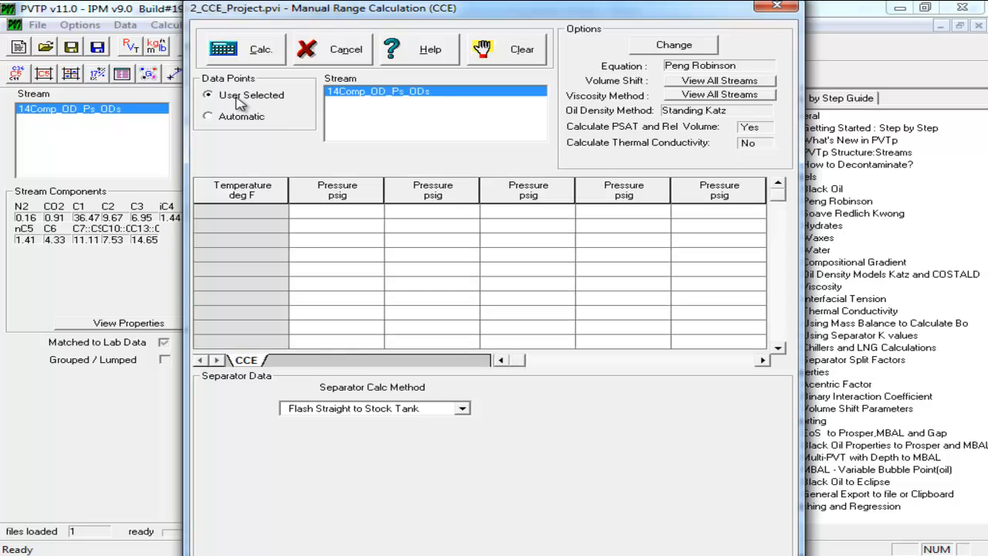
click(283, 216)
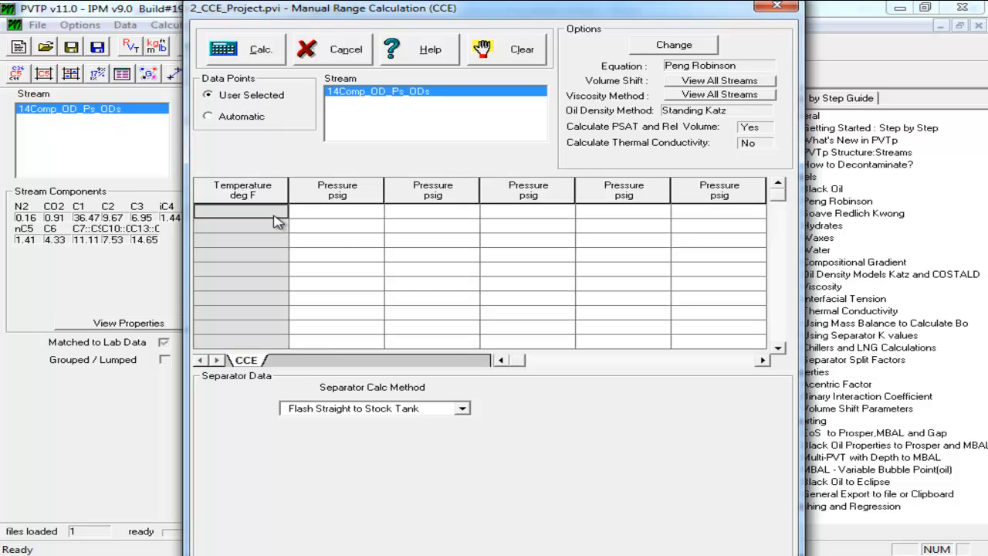
click(326, 213)
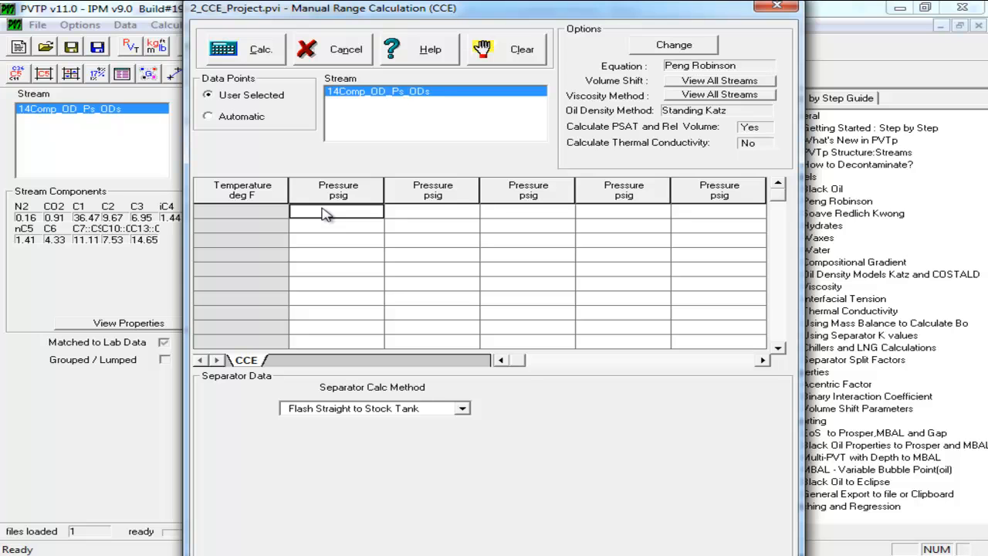
Copy the pressures in B5:B27 from the CCE sheet in Excel and return to PVTP
click(430, 555)
click(343, 498)
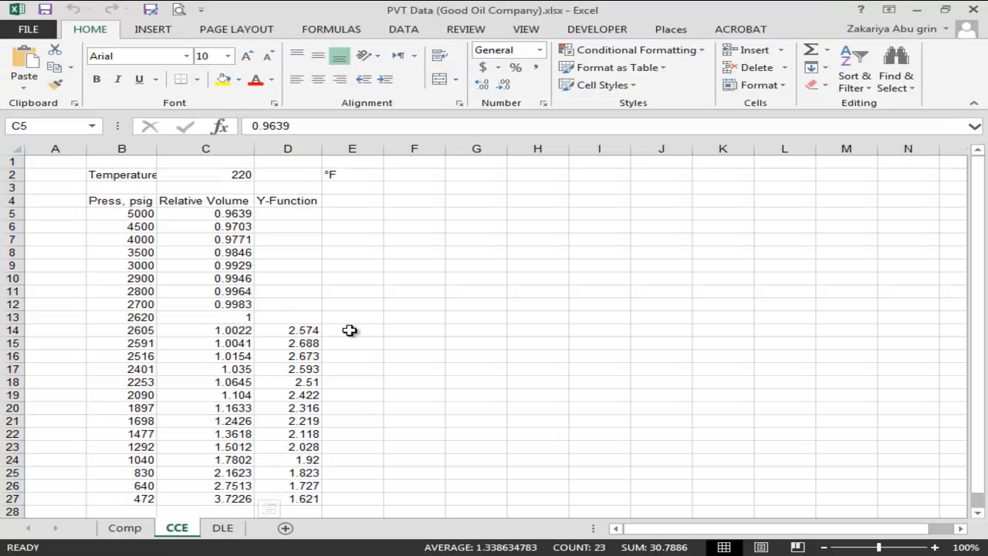
drag(132, 213, 114, 495)
key(ctrl+c)
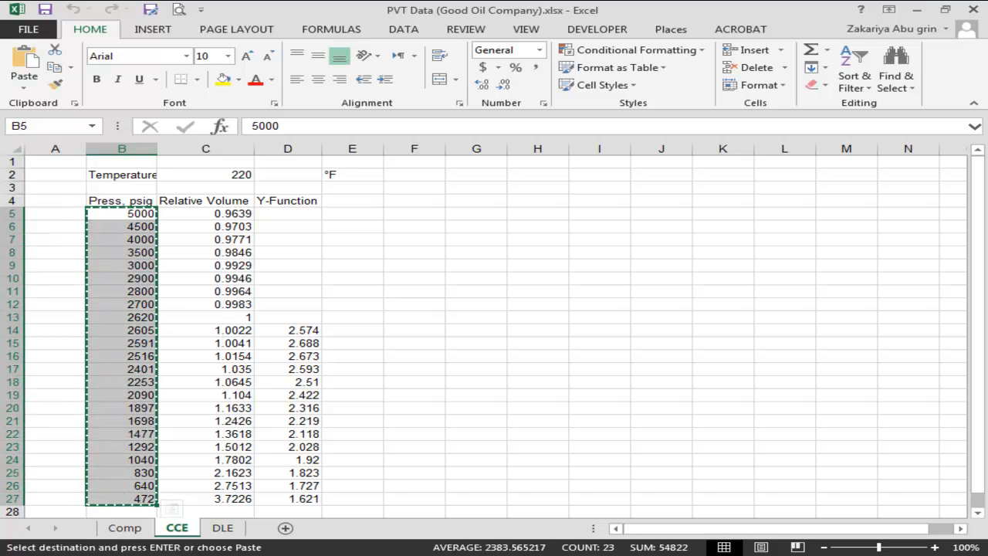
click(409, 554)
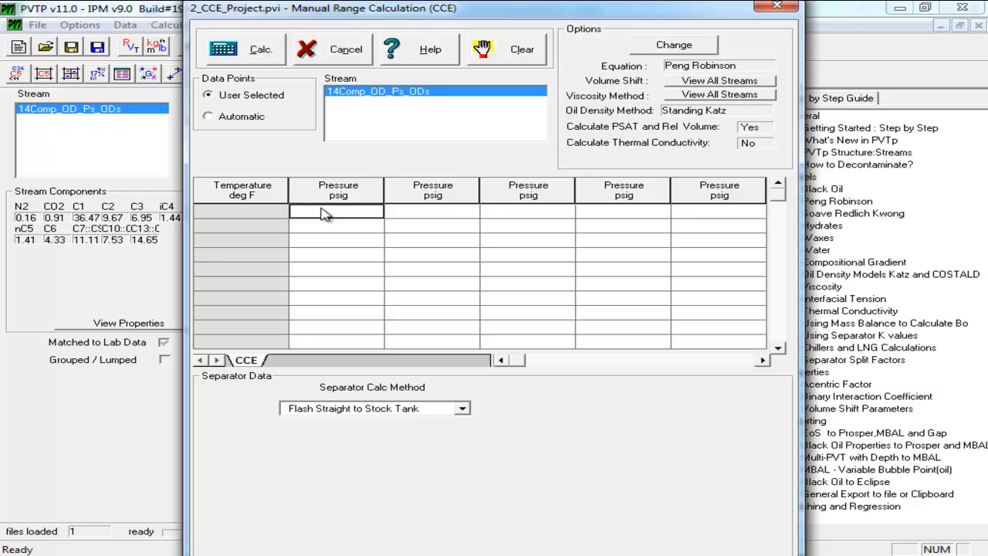
Paste the copied pressures into the first Pressure column of the CCE range and set the temperature to 220 deg F
key(ctrl+v)
click(251, 218)
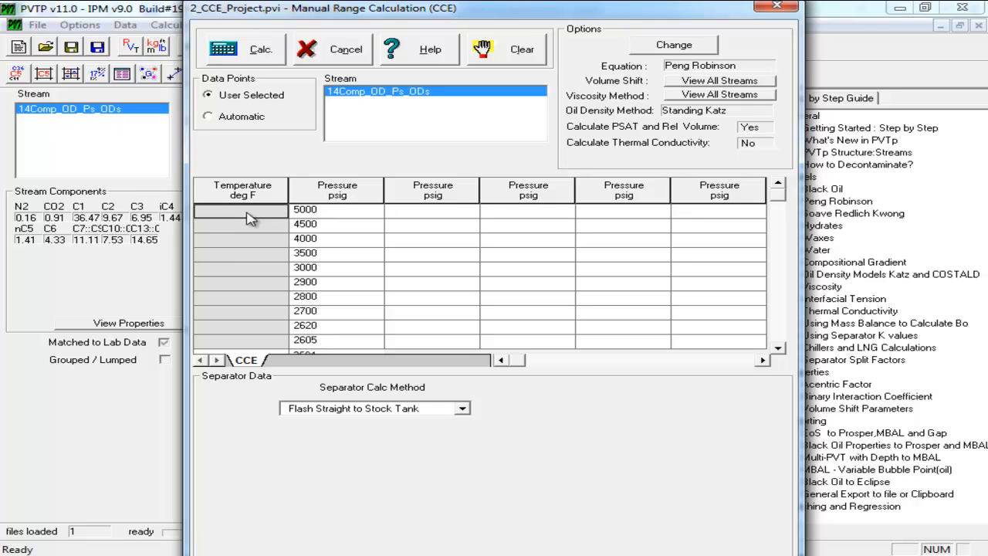
text(220)
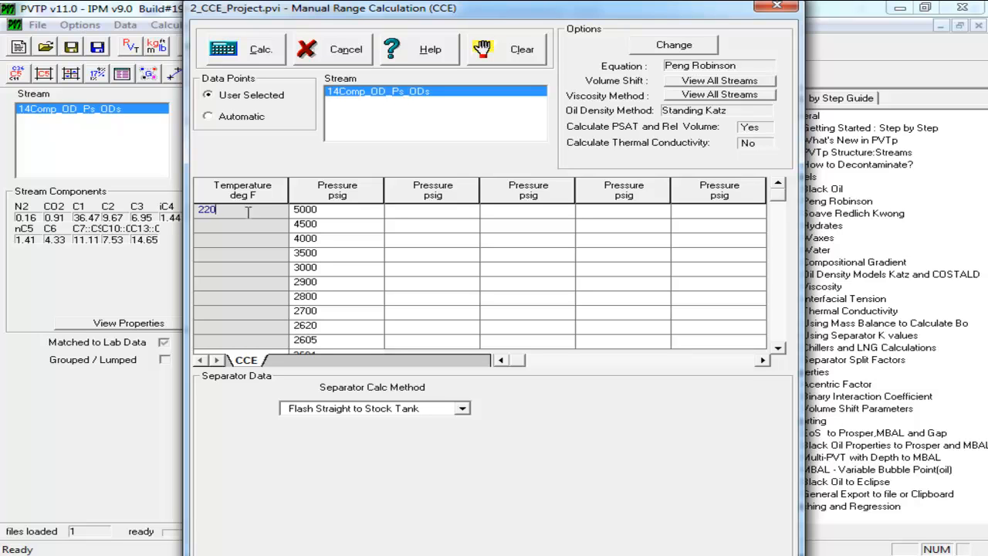
Open the CCE calculation results table, check the pressures it lists, and return to the range data
click(239, 54)
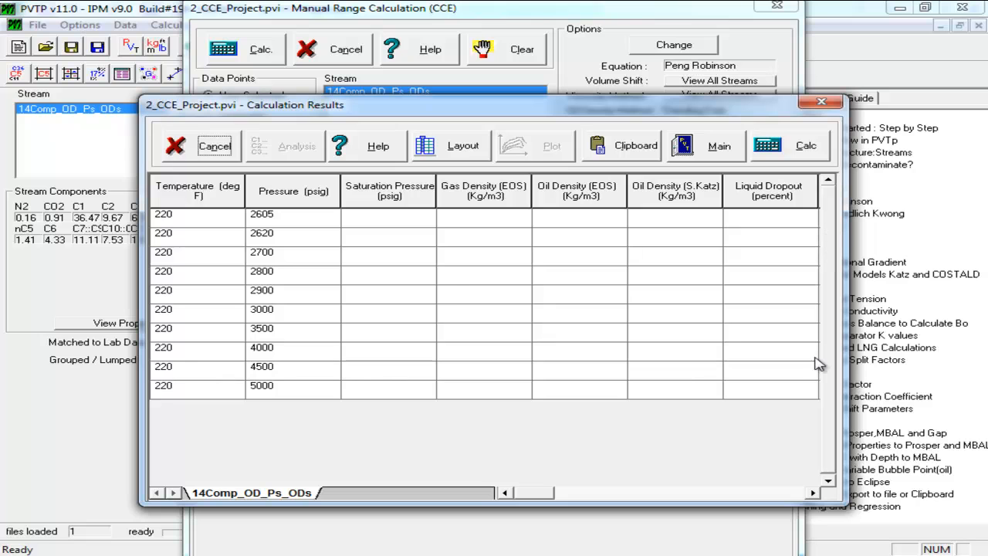
drag(285, 223, 287, 397)
click(286, 223)
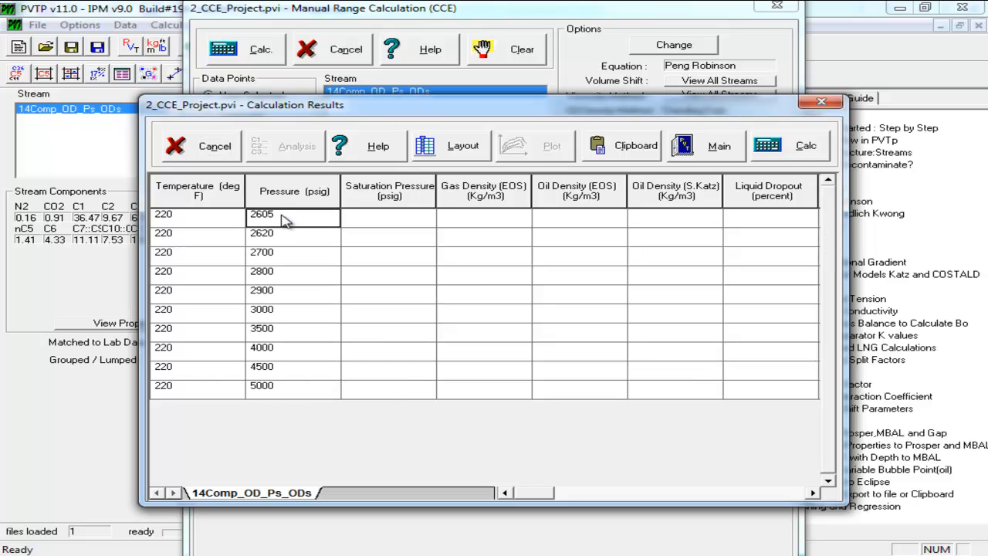
click(217, 152)
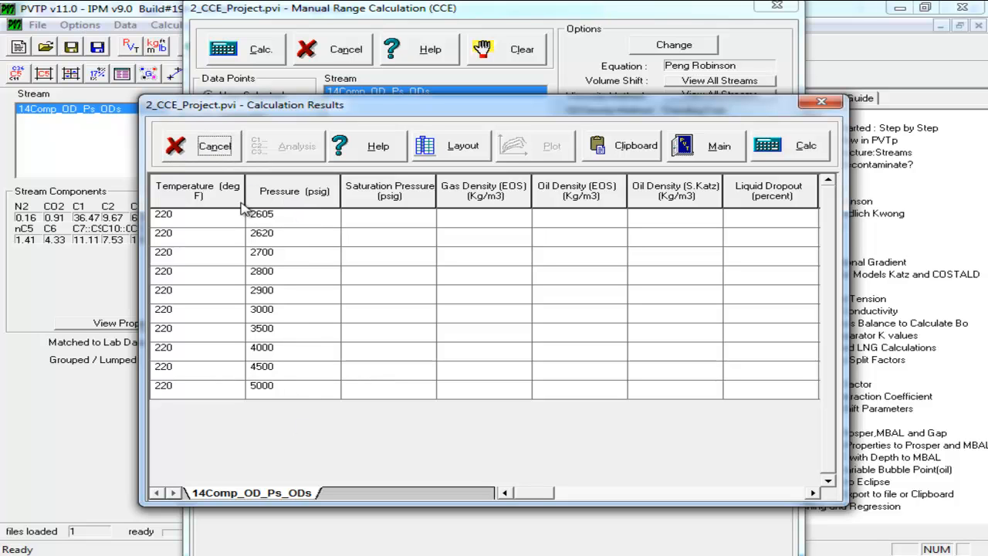
click(223, 152)
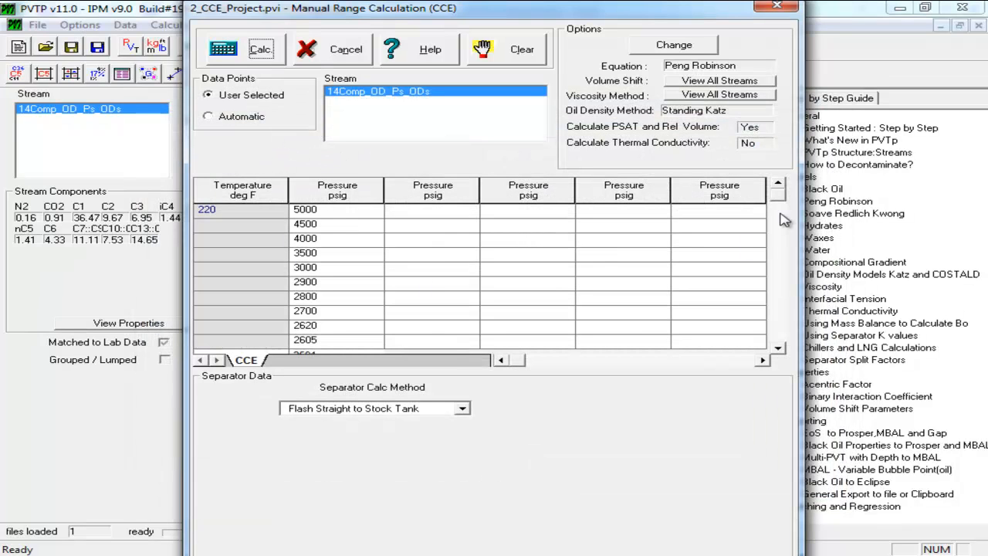
Run the CCE calculation for the entered temperature and pressures
mouse_move(777, 195)
mouse_down()
mouse_move(774, 300)
mouse_move(778, 183)
mouse_up()
click(257, 52)
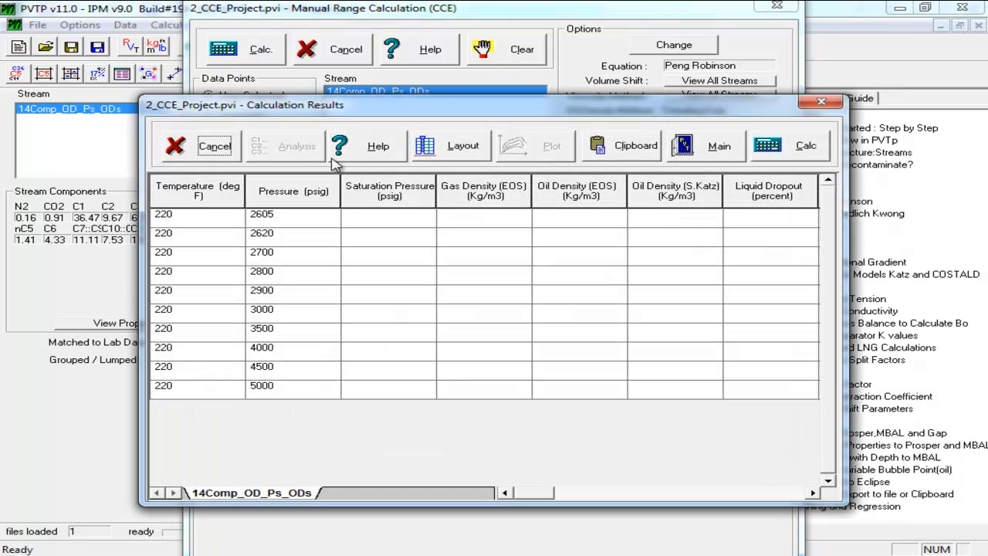
click(785, 162)
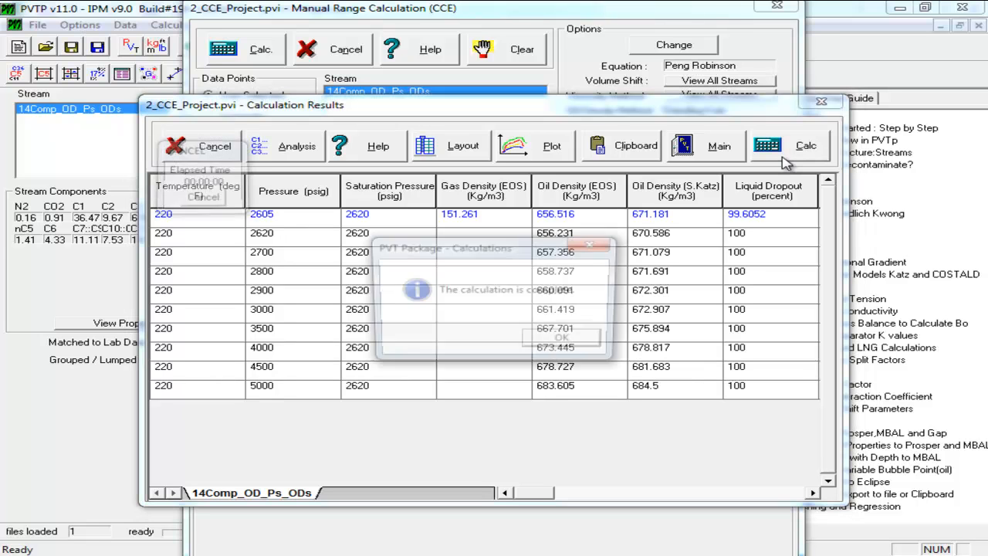
click(562, 342)
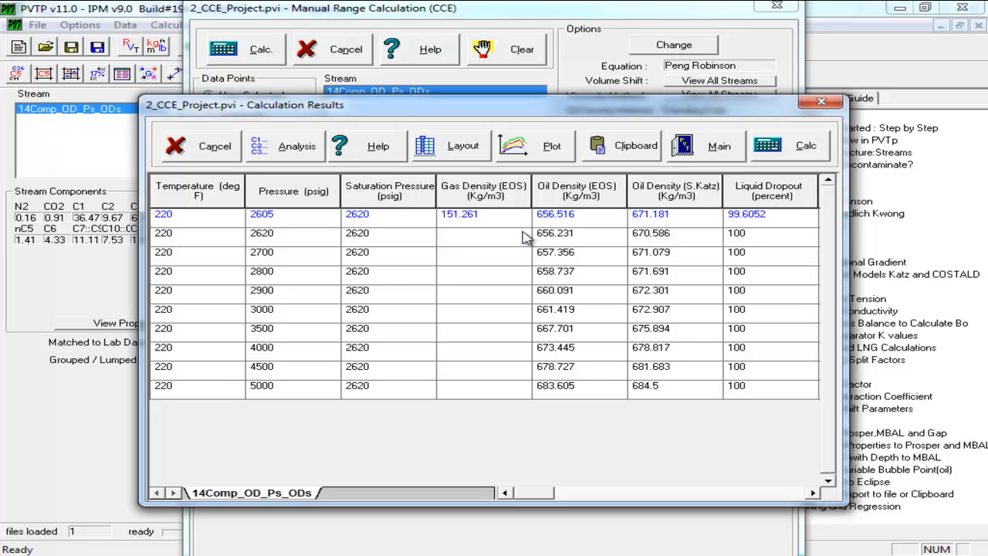
Plot Relative Volume instead of Liquid Dropout against pressure for the CCE results, and close the plot
click(539, 147)
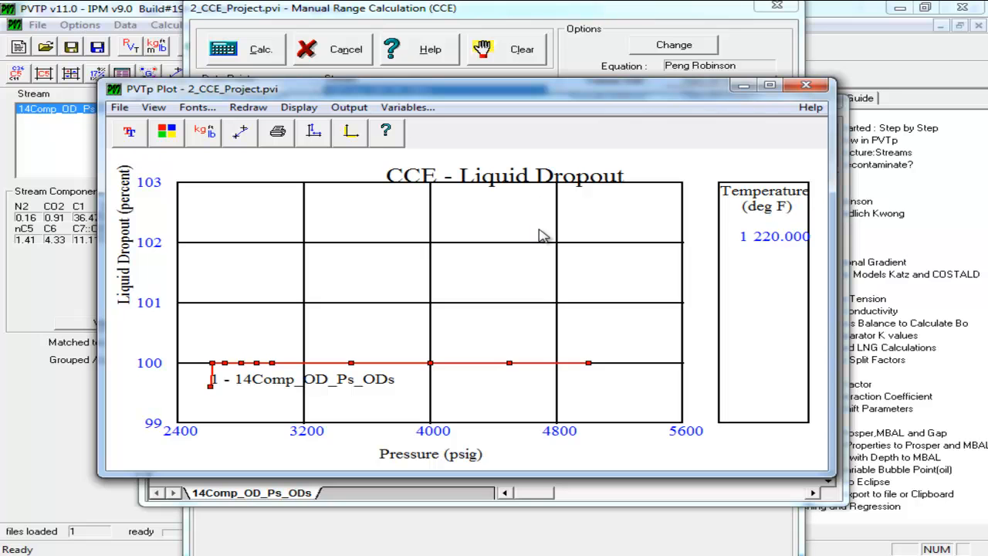
click(422, 107)
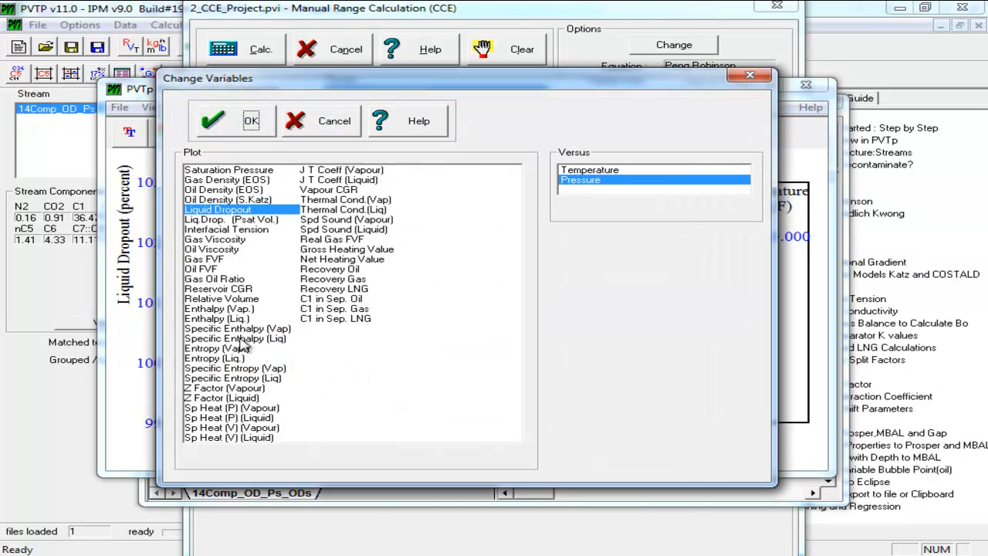
click(223, 298)
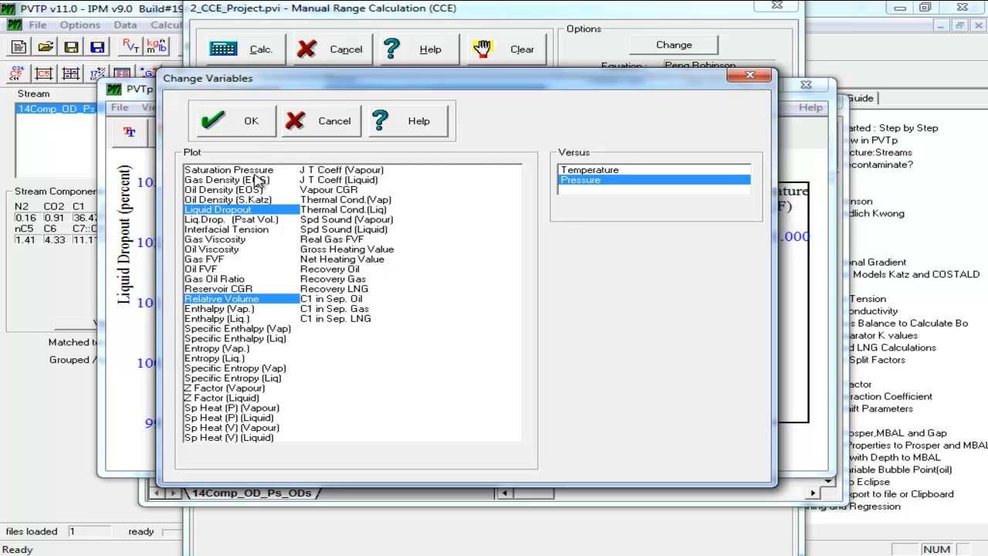
click(255, 210)
click(235, 121)
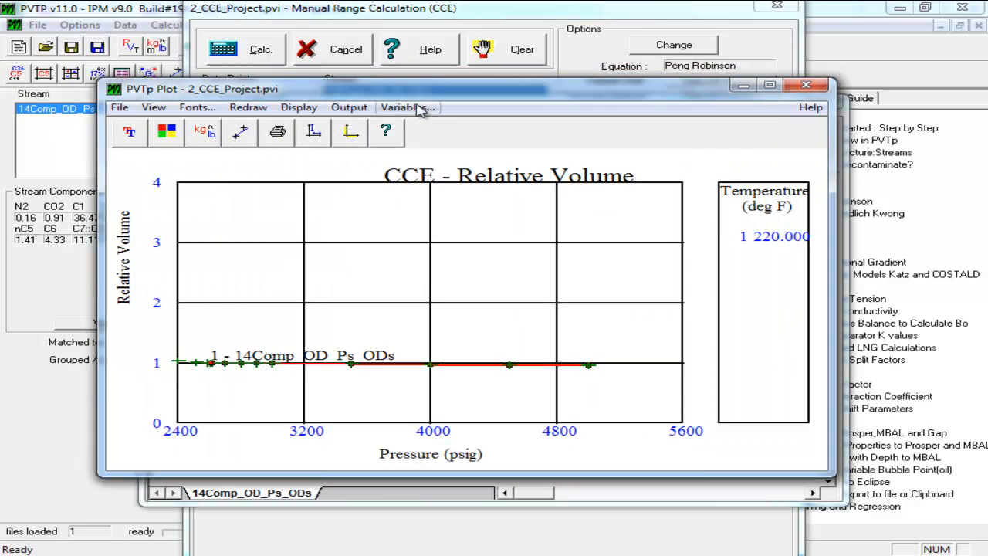
click(796, 85)
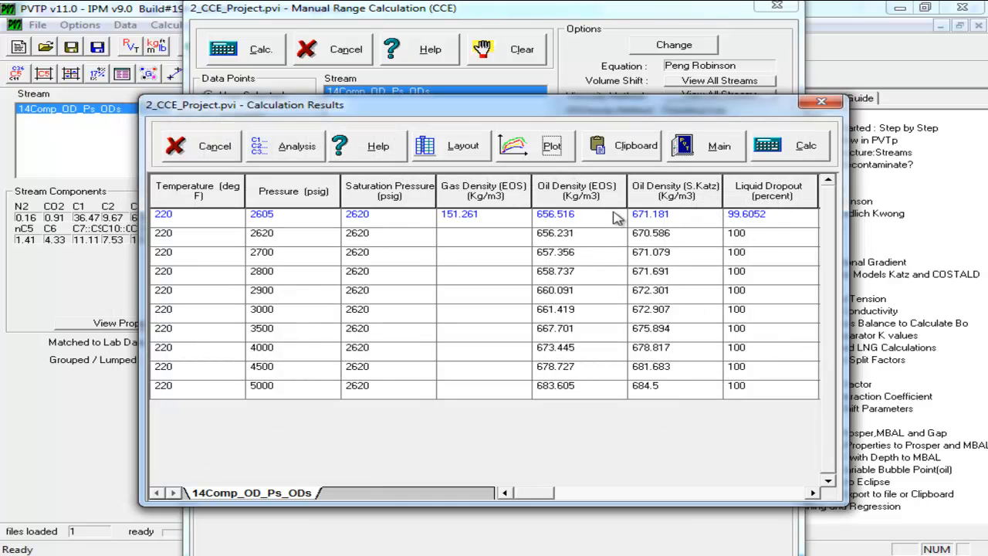
Reopen the CCE results and view the Relative Volume plot at full size, then return to the range data
click(207, 148)
drag(299, 8, 290, 19)
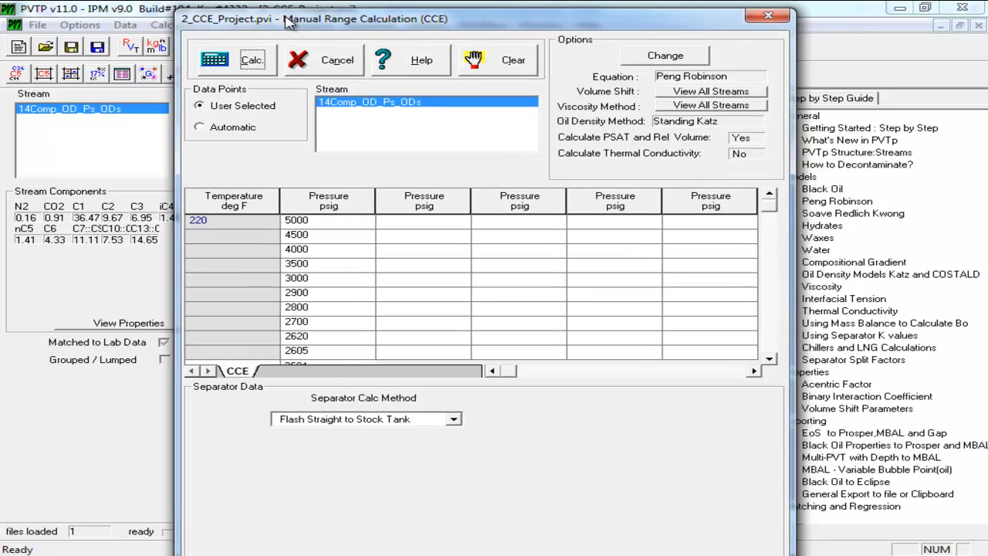
click(224, 68)
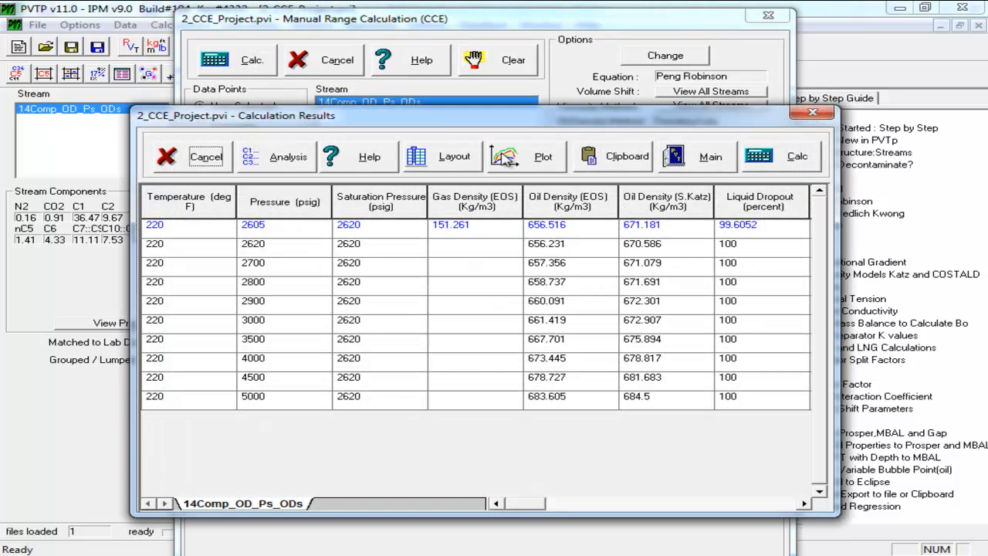
click(527, 172)
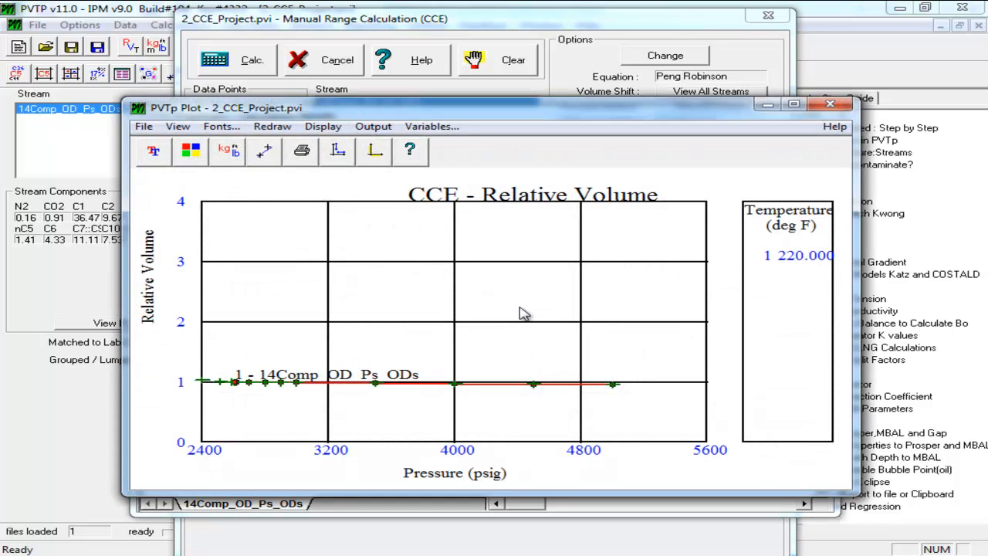
click(801, 108)
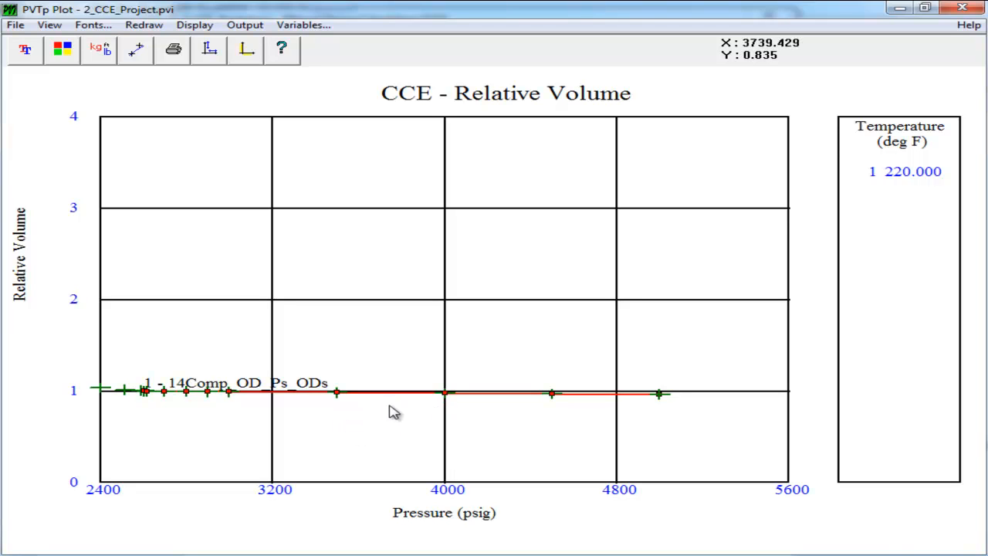
click(962, 7)
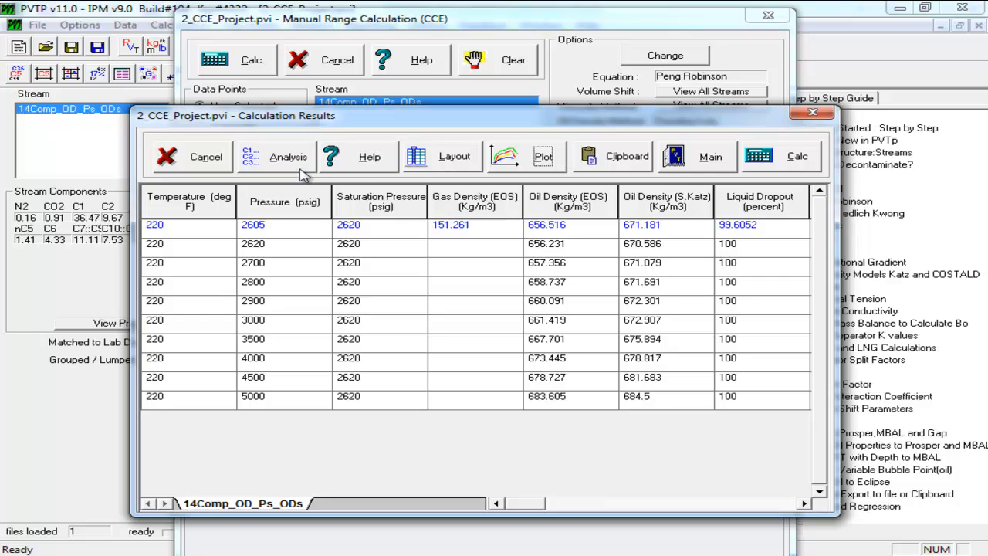
click(207, 158)
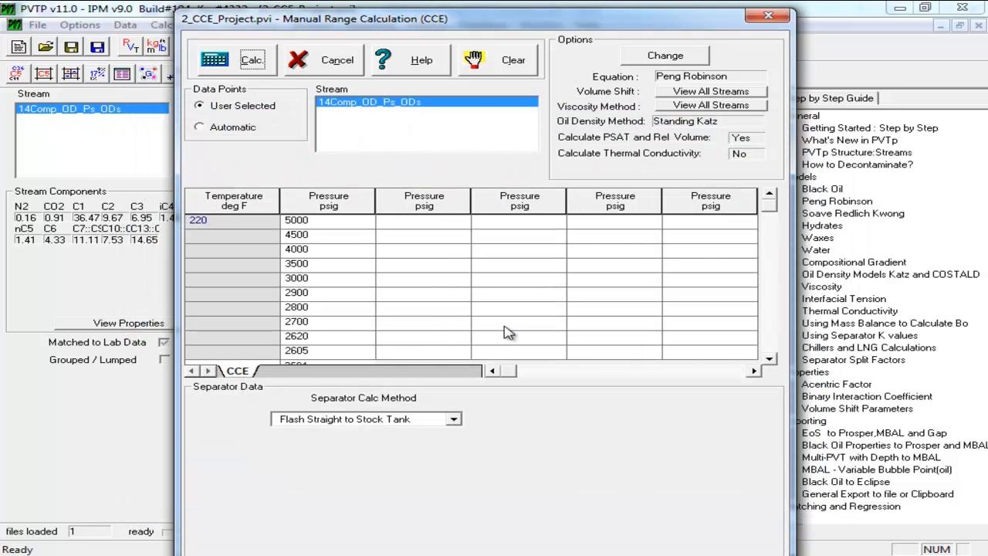
Check how the pasted pressures continue below the shaded rows of the first Pressure column
click(770, 358)
click(770, 358)
click(770, 358)
click(770, 358)
click(770, 358)
click(771, 358)
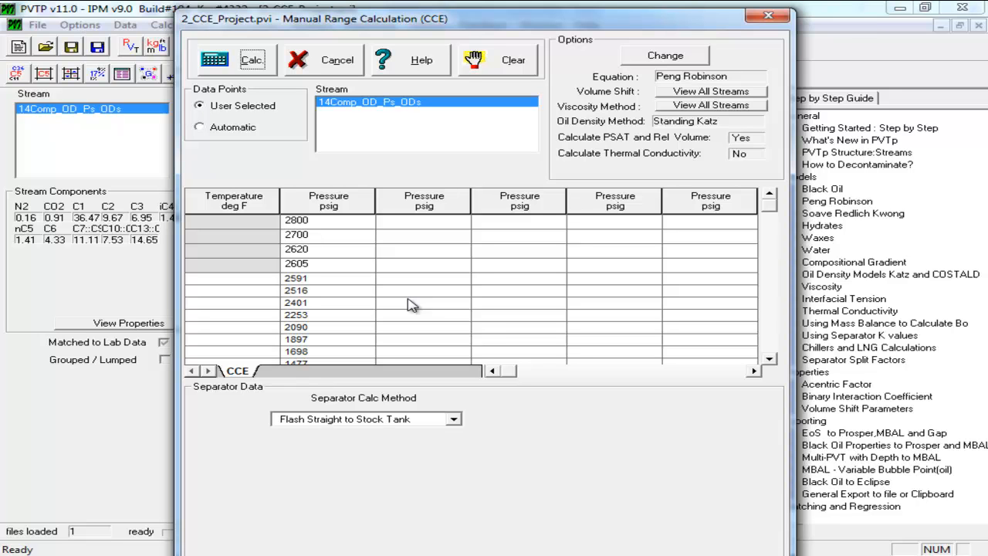
click(769, 358)
click(769, 358)
click(770, 358)
click(769, 358)
click(769, 196)
click(770, 197)
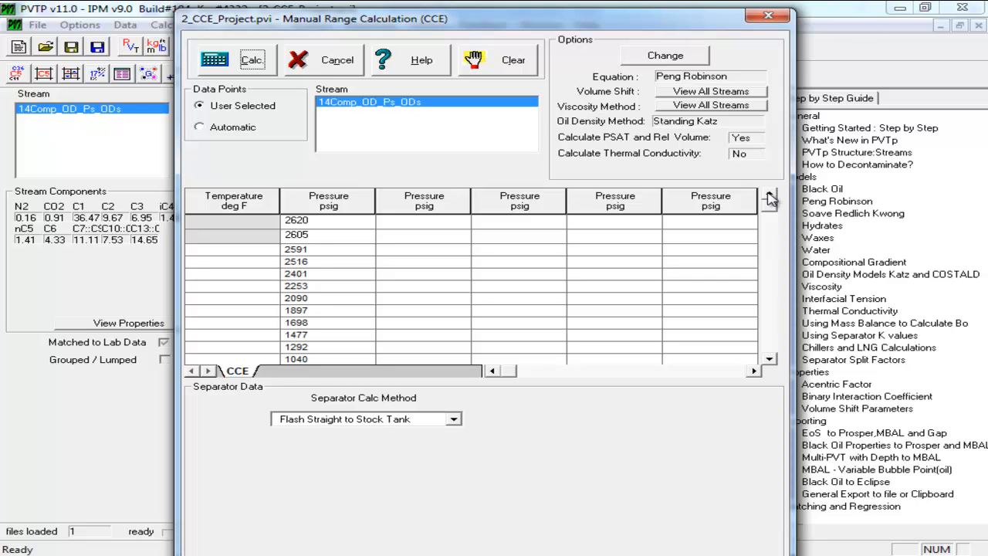
Move the pressures from 2591 to 472 psig out of the first Pressure column to the top of the second Pressure column
click(317, 253)
drag(316, 254, 316, 355)
key(ctrl+c)
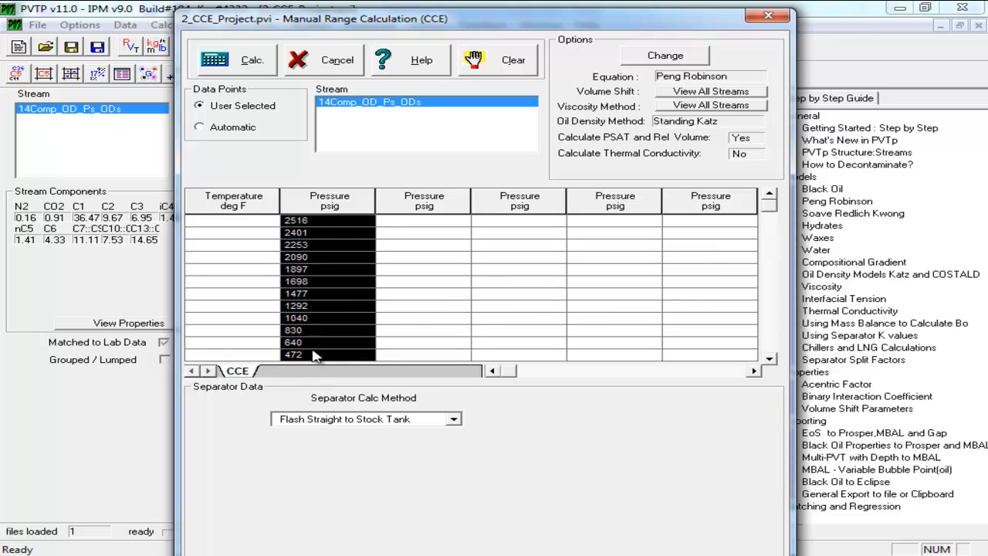
key(Delete)
click(772, 194)
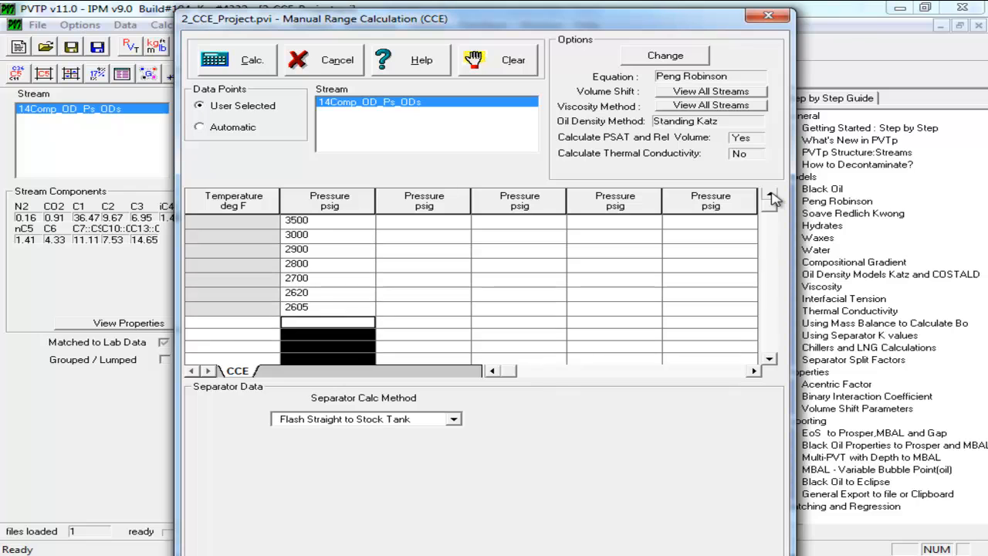
click(415, 230)
key(ctrl+v)
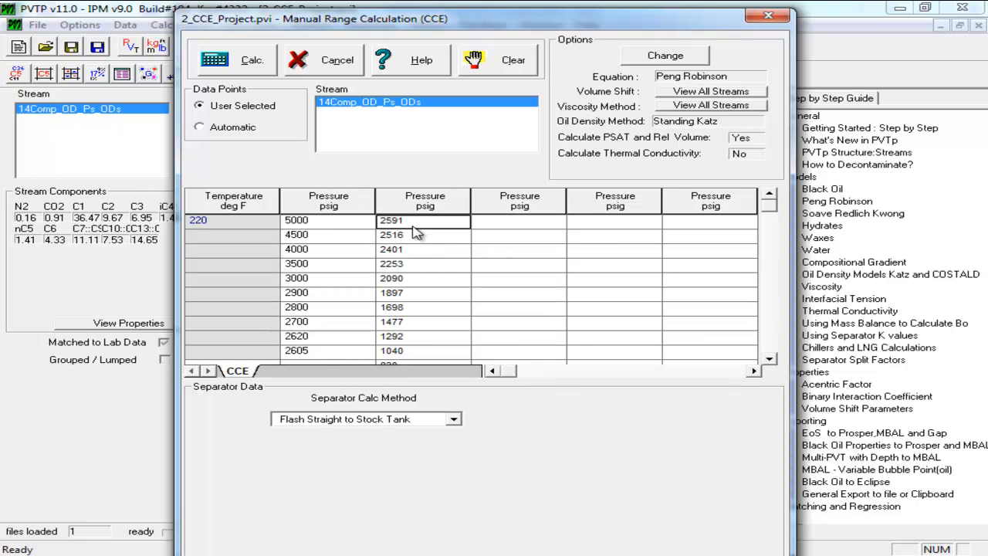
Copy the 830, 640 and 472 psig entries from the second Pressure column to the top of the third Pressure column
click(769, 359)
click(769, 359)
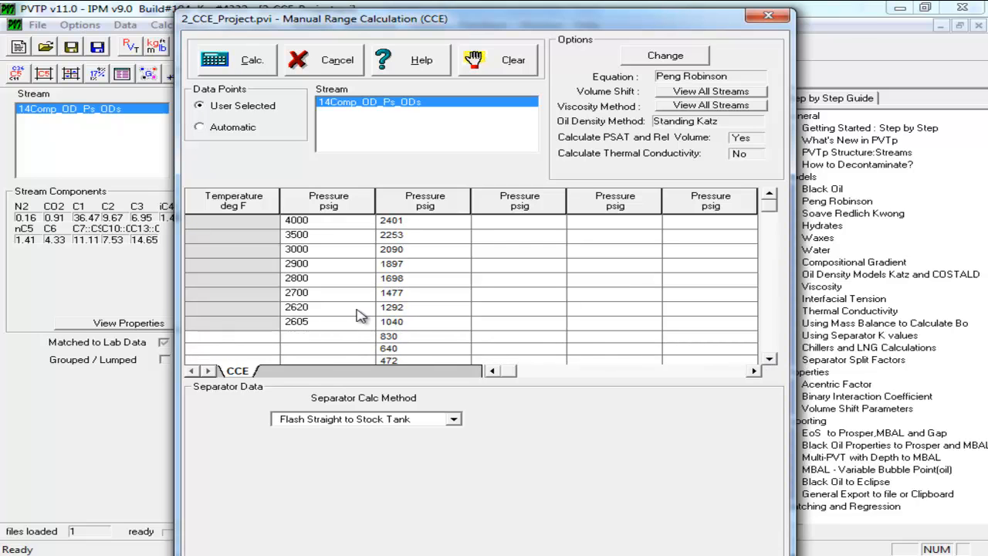
mouse_move(389, 337)
mouse_down()
mouse_move(398, 367)
mouse_move(403, 330)
mouse_up()
key(ctrl+c)
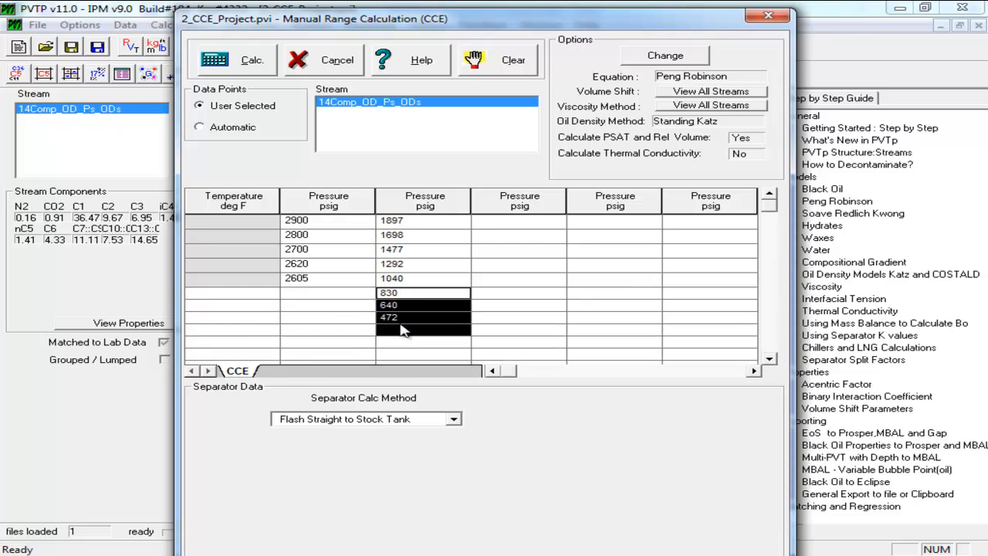
click(770, 196)
click(770, 196)
click(770, 195)
click(770, 195)
click(770, 195)
click(503, 235)
click(498, 224)
key(ctrl+v)
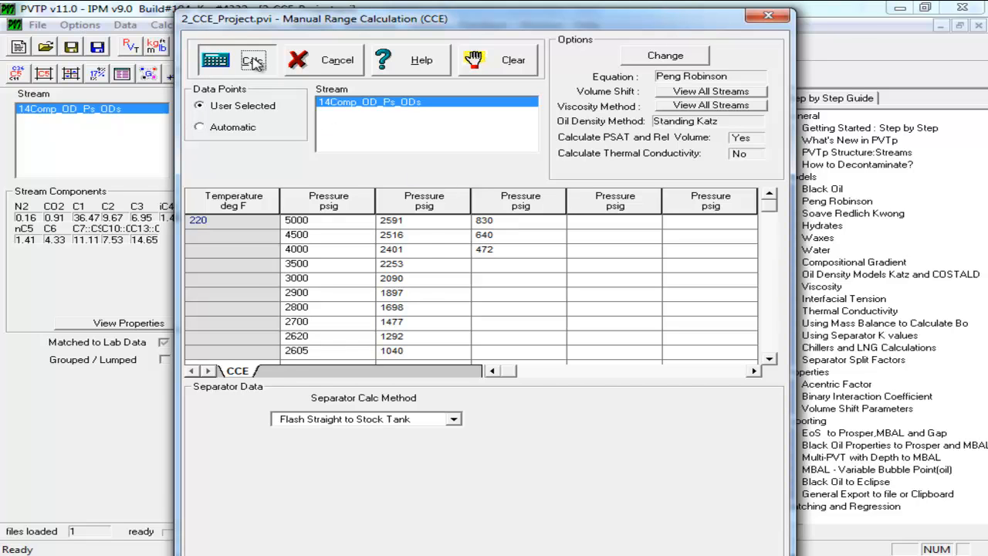
Run the manual range CCE calculation at 220 deg F for all the pressures in the table
click(251, 62)
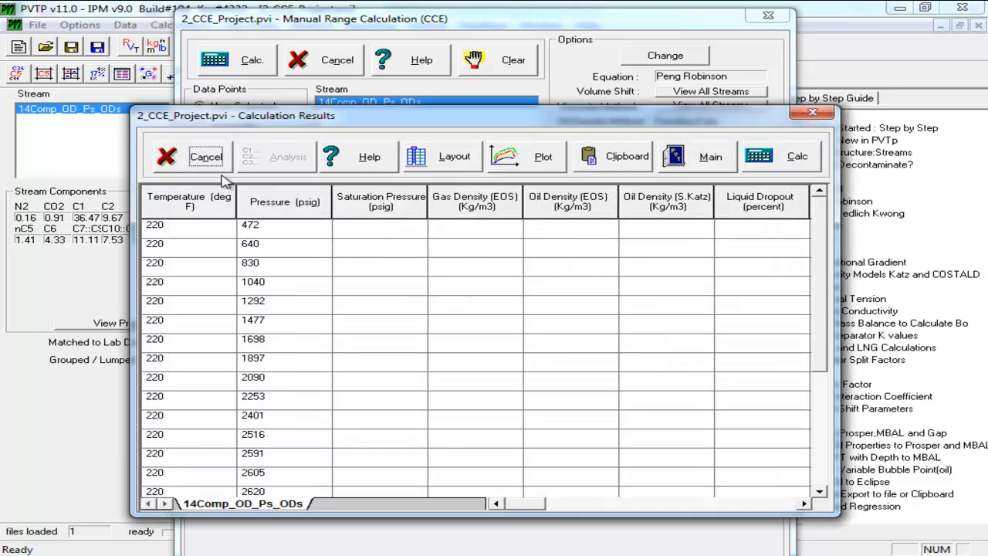
click(814, 157)
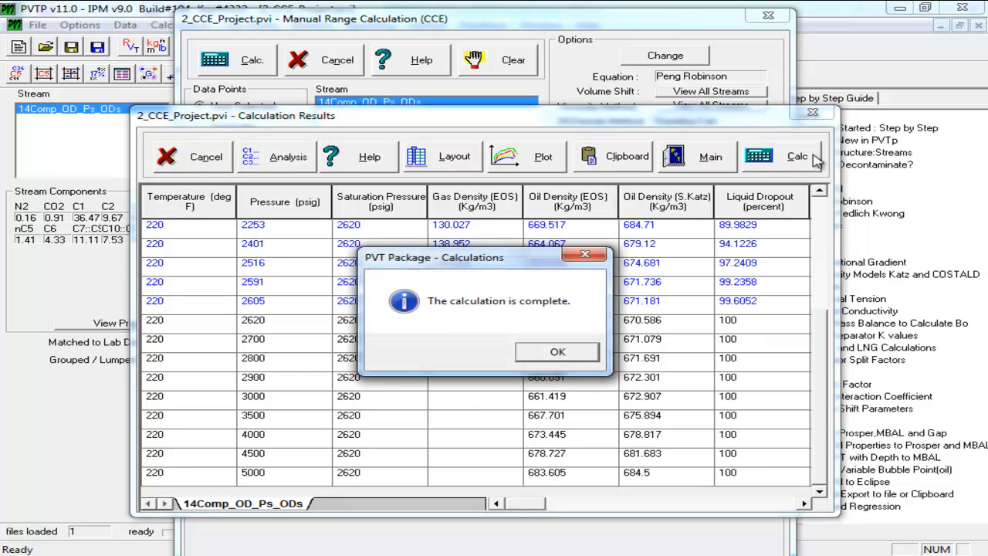
click(556, 351)
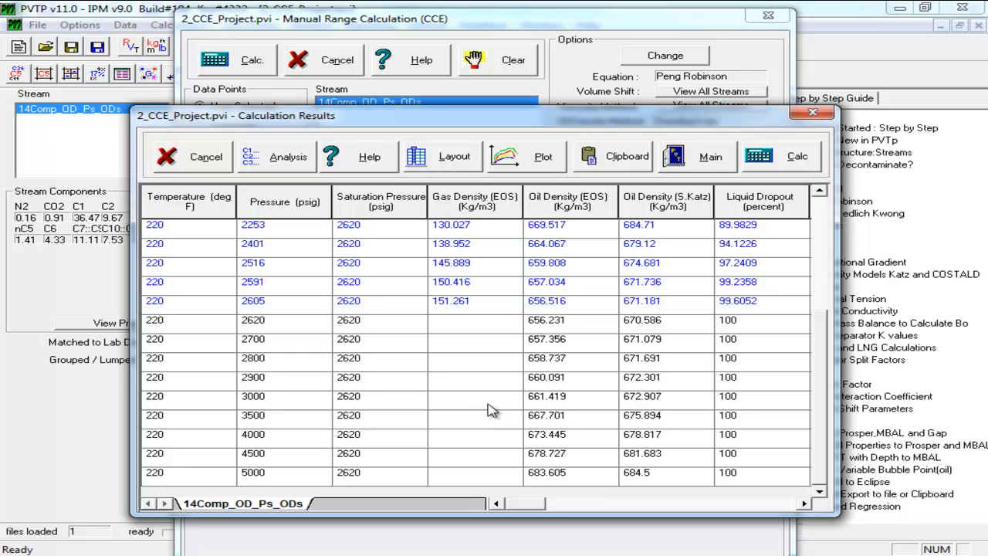
Plot Relative Volume versus Pressure from the new results, examine the plot at full size and close it
click(542, 161)
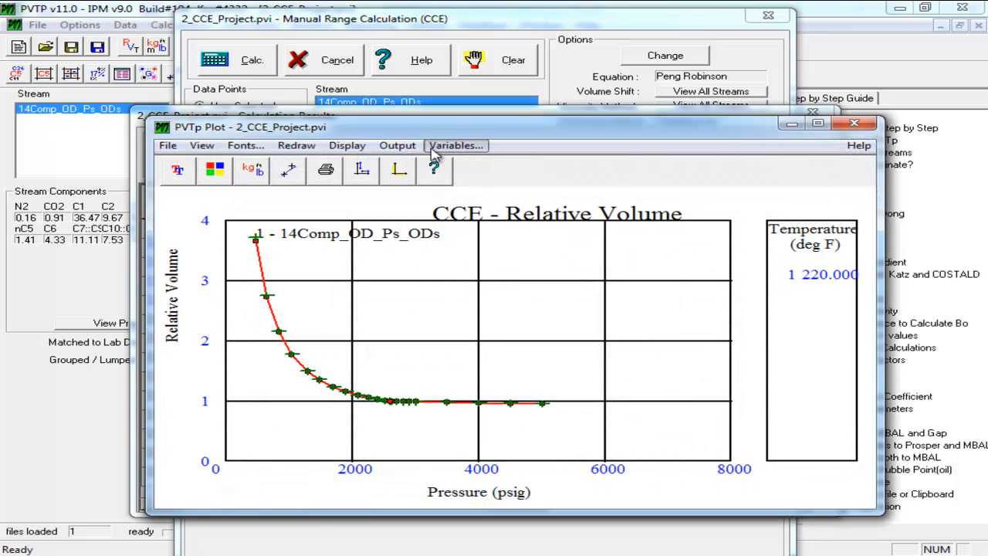
click(437, 150)
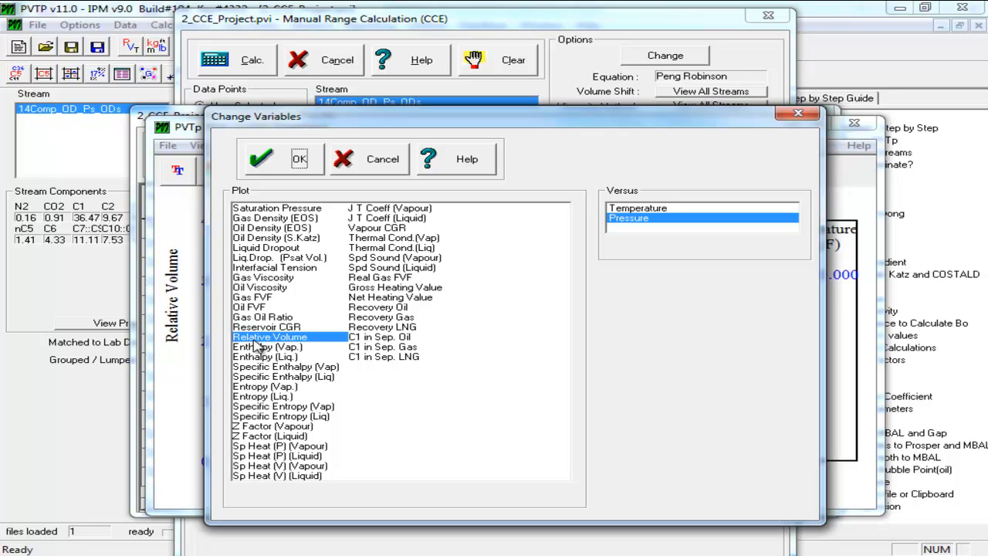
click(266, 158)
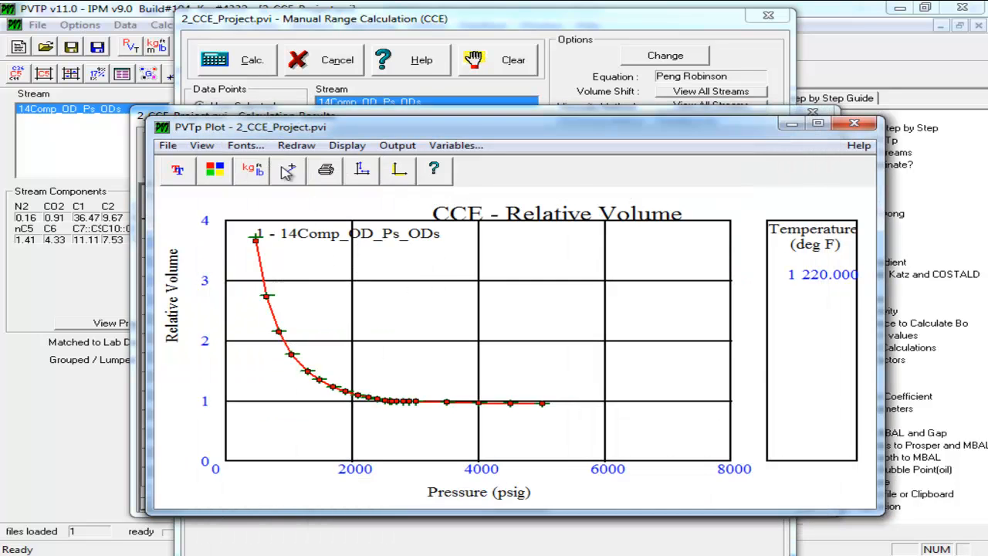
click(817, 124)
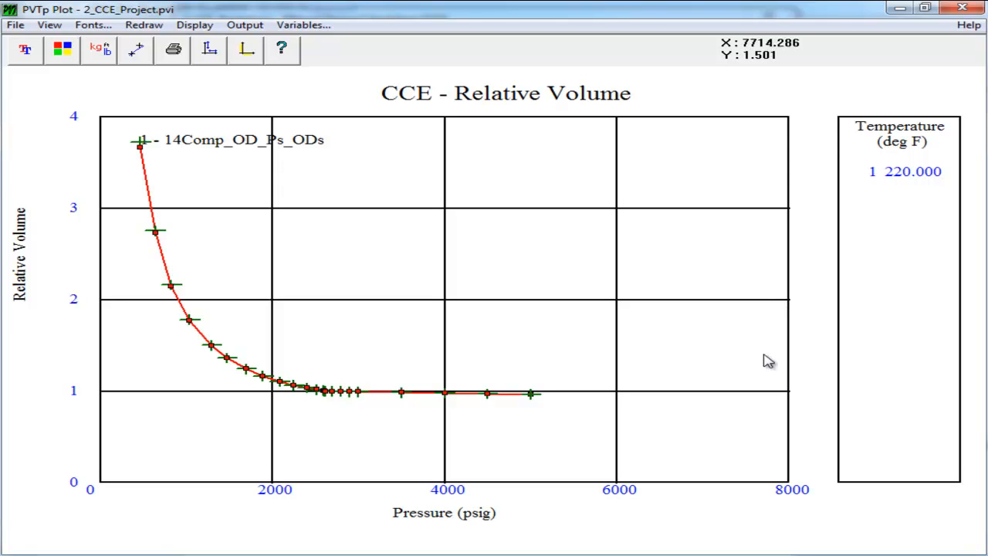
click(962, 7)
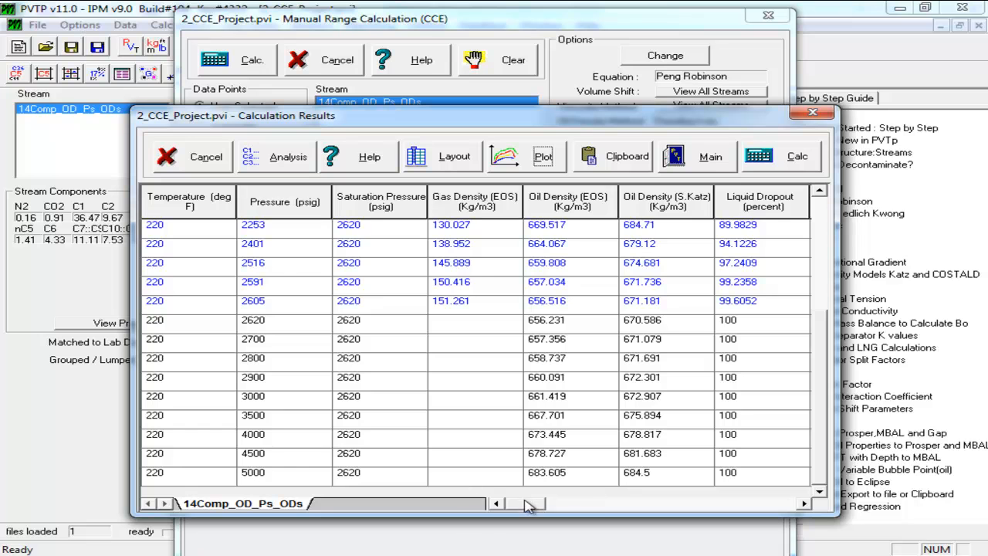
Copy the calculated Relative Volume values for all pressures from 5000 to 472 psig in the calculation results
drag(540, 504, 627, 511)
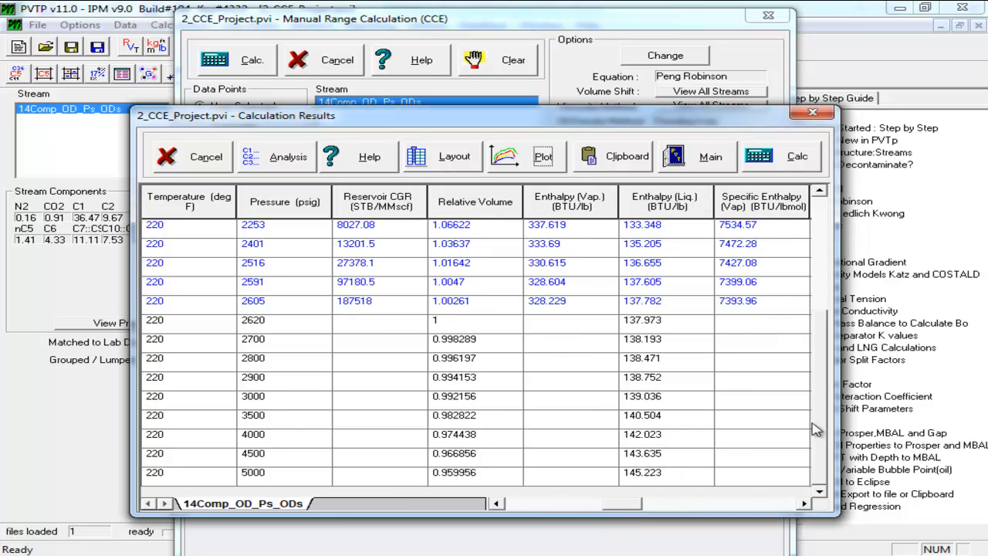
drag(496, 472, 491, 201)
key(ctrl+c)
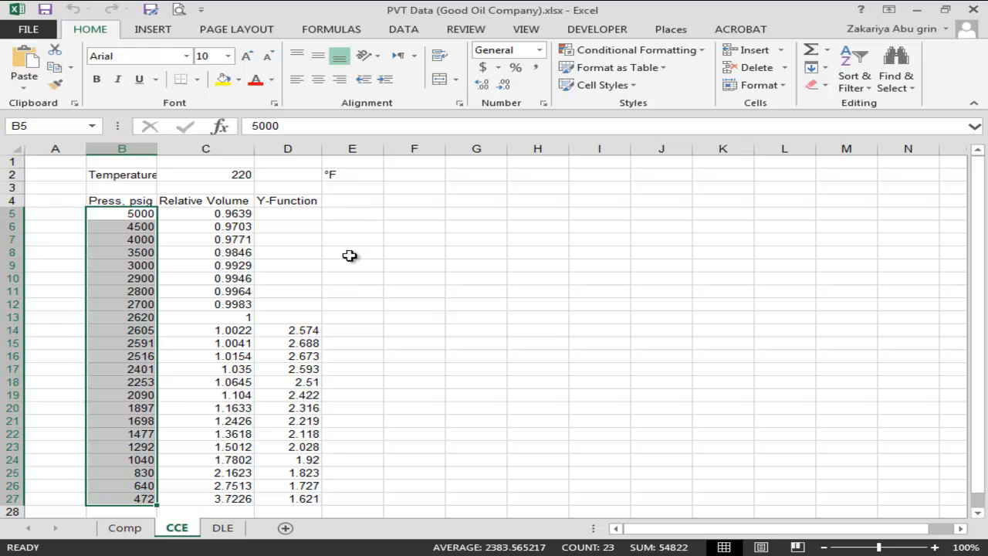
Switch to the PVT Data workbook in Excel and move the Y-Function column from column D to column H on the CCE sheet
click(284, 200)
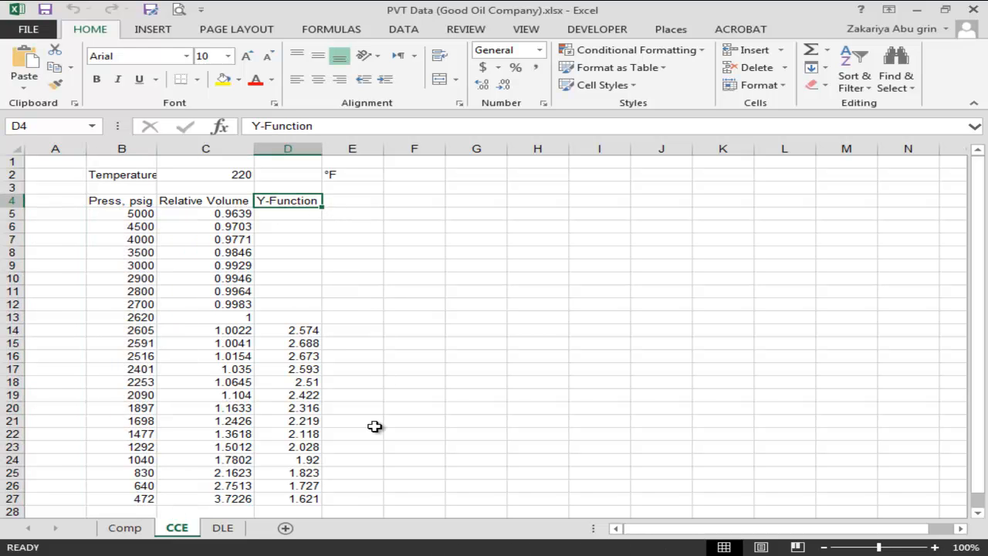
right_click(190, 528)
click(494, 221)
mouse_move(308, 199)
mouse_down()
mouse_move(332, 423)
mouse_move(315, 498)
mouse_move(317, 487)
mouse_move(516, 489)
mouse_move(511, 425)
mouse_up()
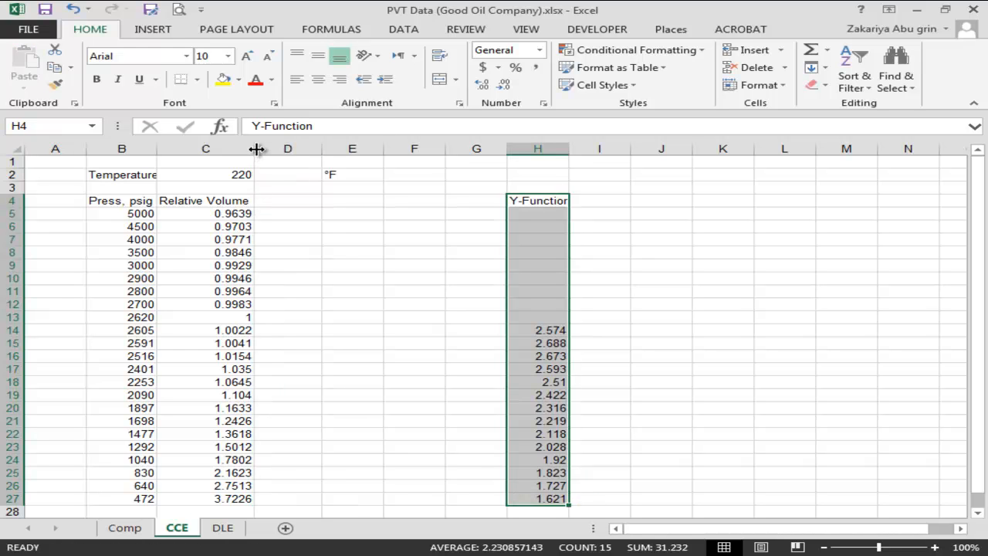
Copy the full Relative Volume results column from PVTP again and paste it into the CCE sheet starting at cell D5
click(288, 203)
click(289, 214)
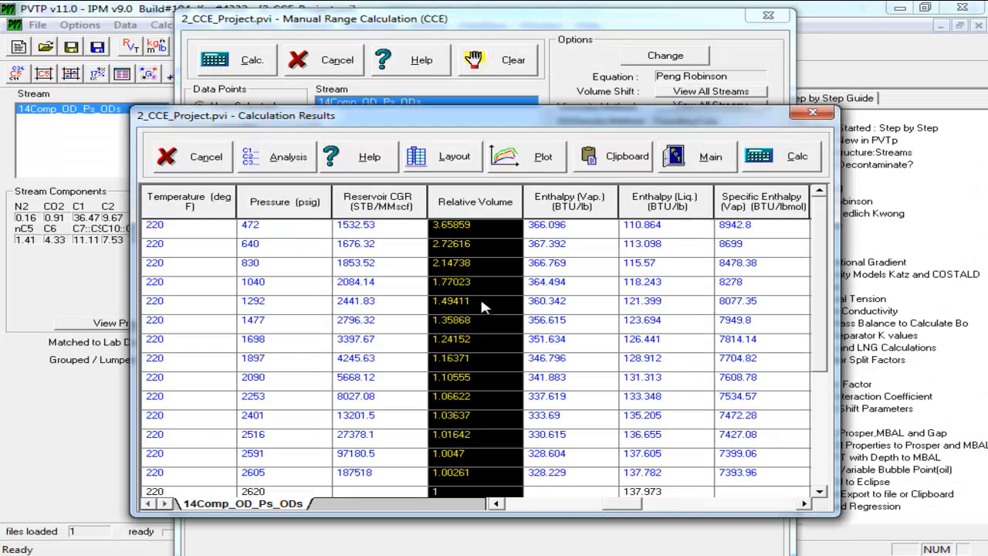
click(481, 302)
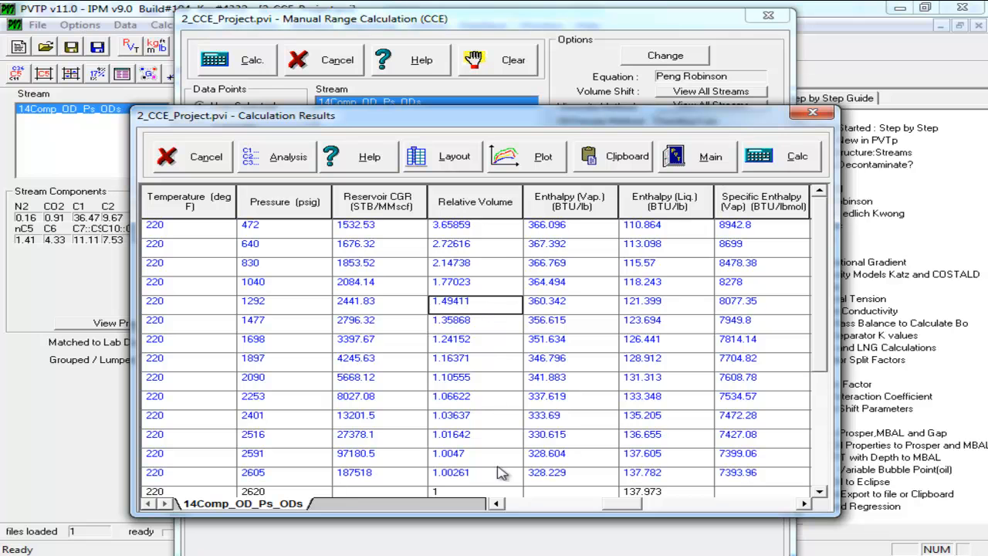
drag(489, 225, 468, 478)
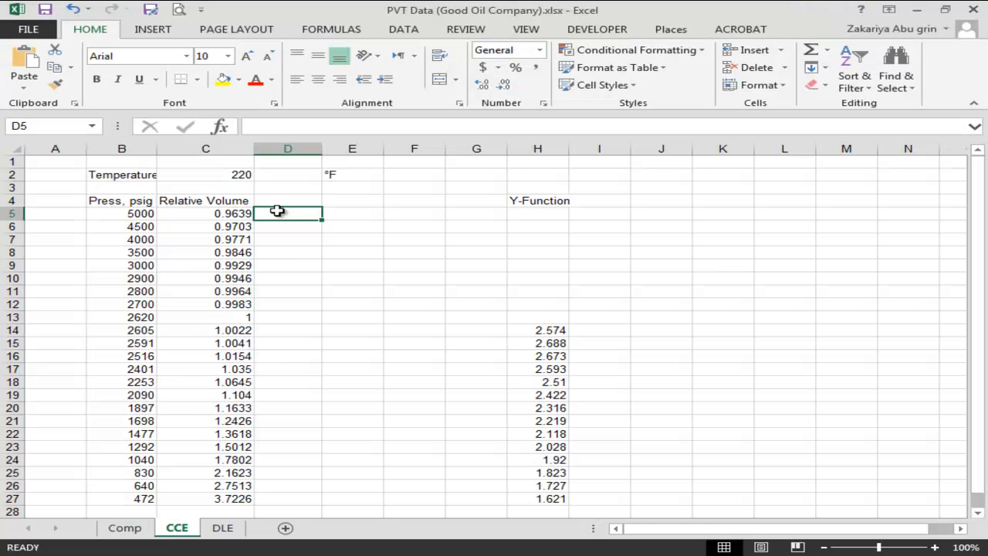
key(ctrl+v)
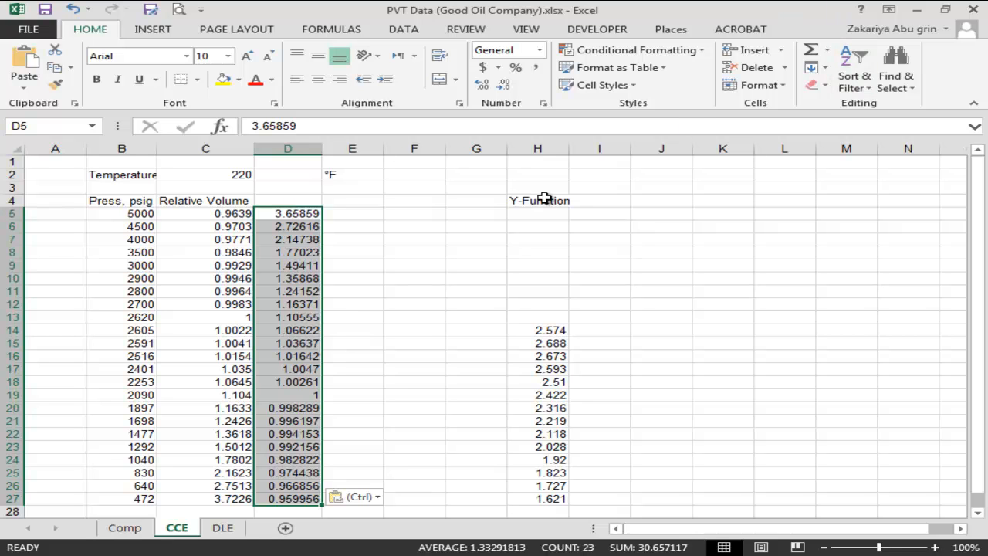
Turn on filtering for the header row 4 of the pressure and relative volume table
click(287, 214)
click(287, 201)
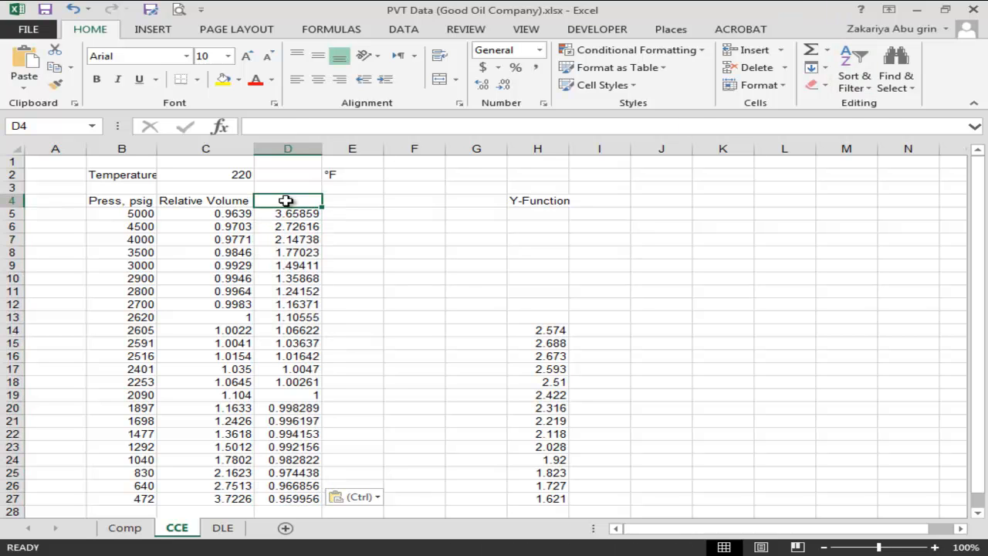
click(874, 77)
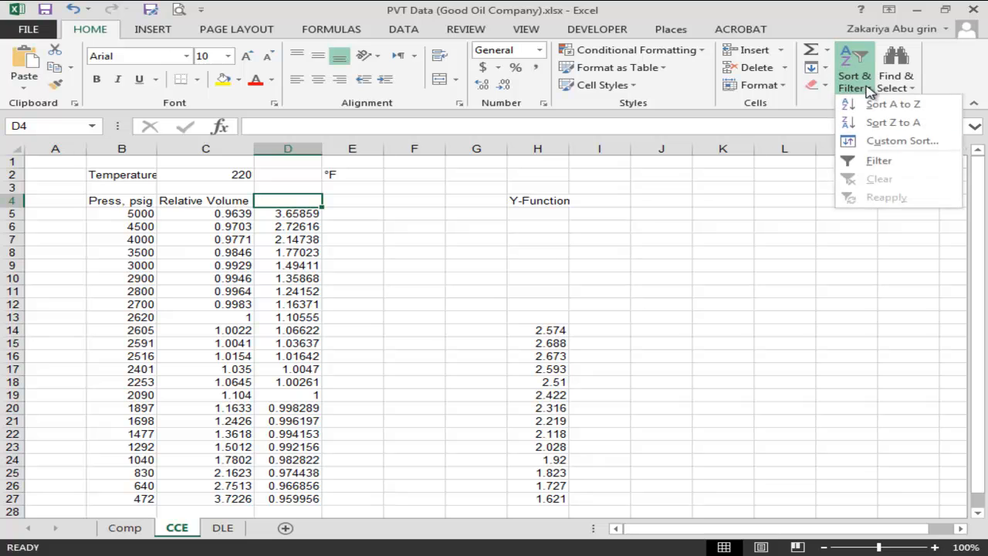
click(877, 160)
Try to sort the filtered table by column D from smallest to largest, and undo the sort
click(313, 201)
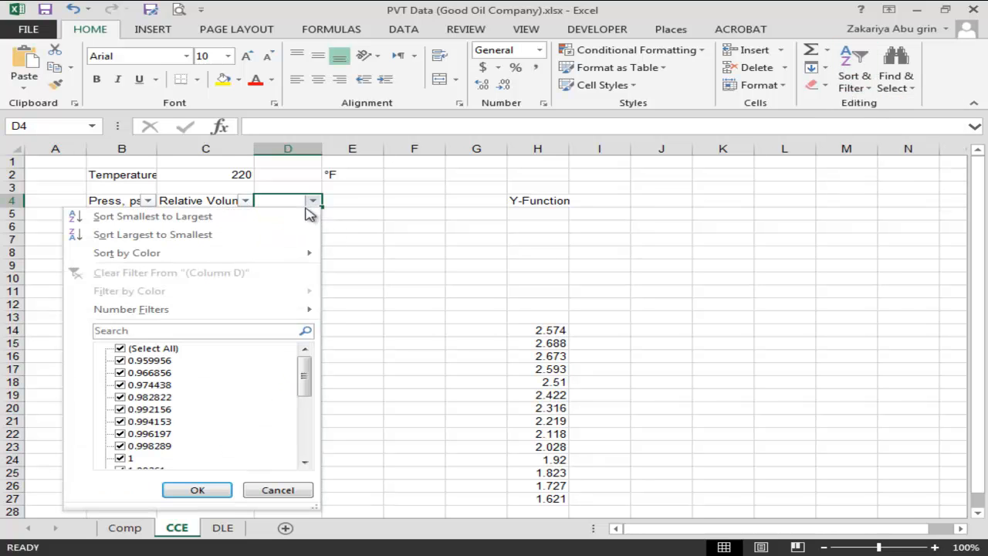
click(273, 217)
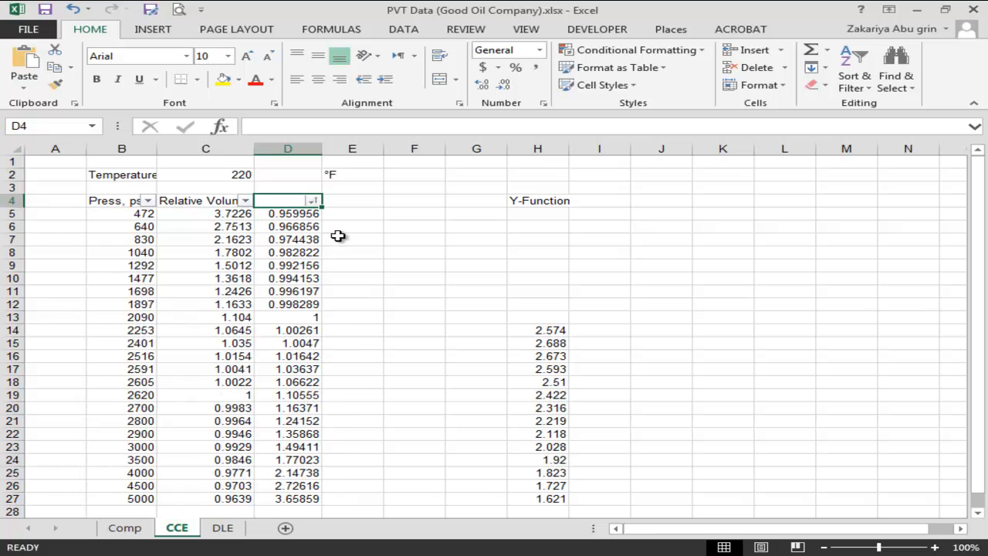
key(ctrl+z)
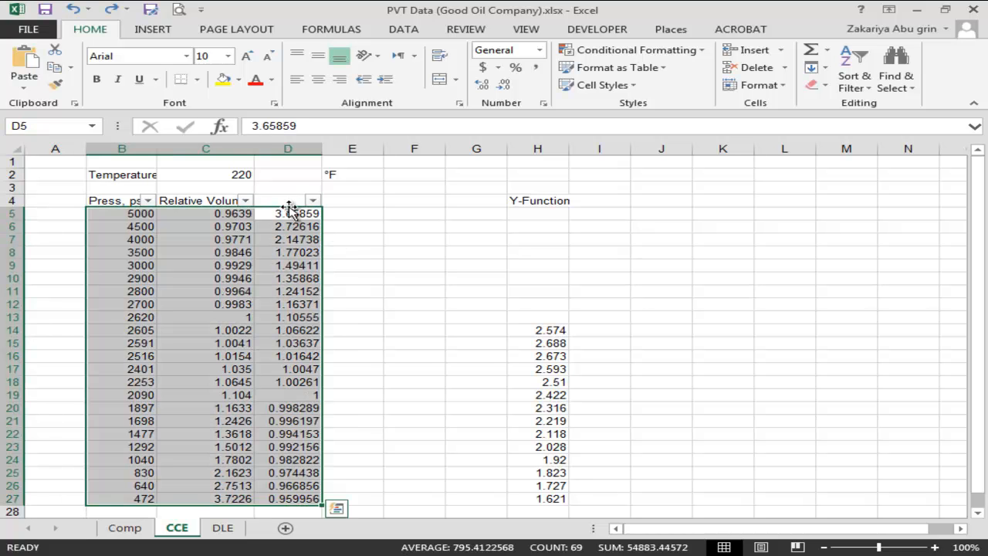
click(312, 200)
click(367, 226)
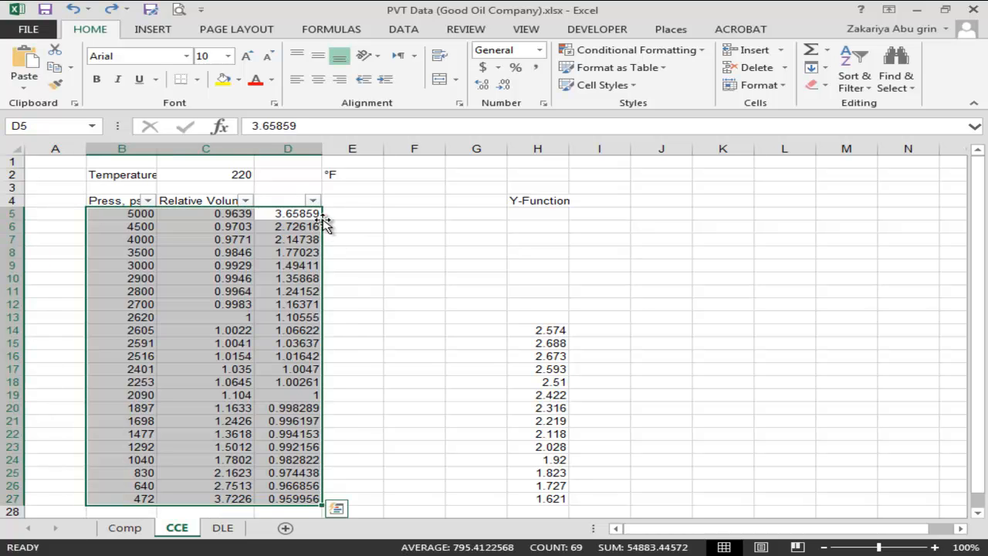
Sort only the pasted values in D5:D27 in ascending order, continuing with the current selection
drag(315, 217, 289, 501)
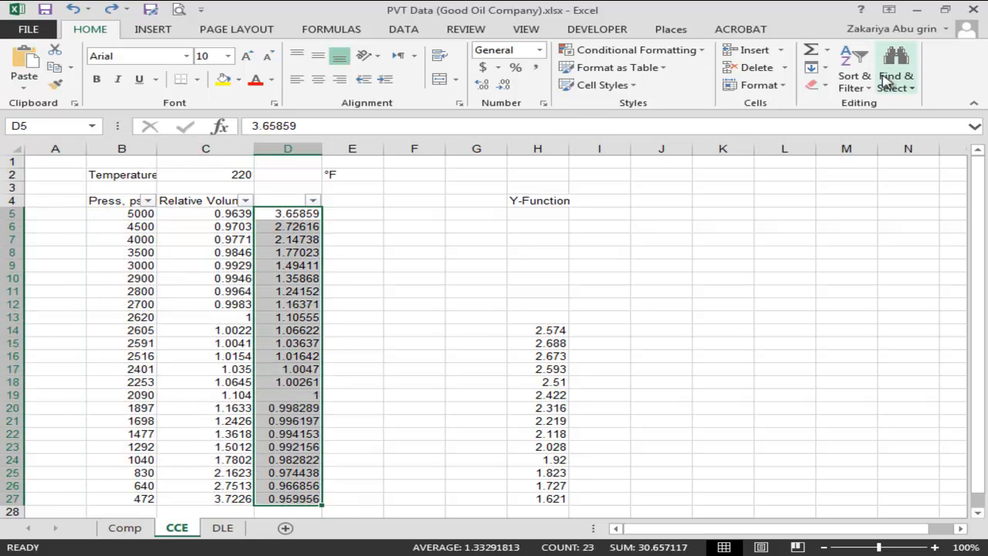
click(855, 85)
click(855, 108)
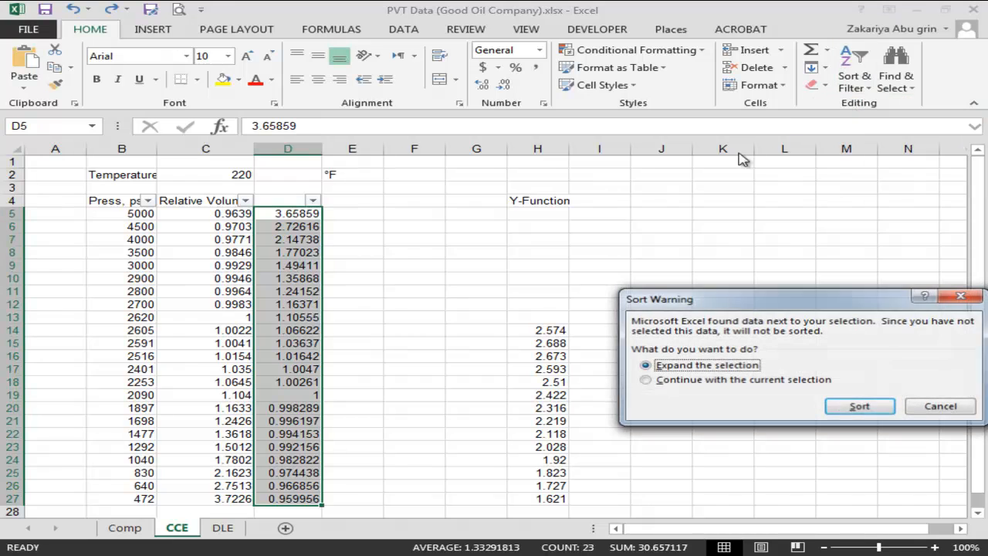
click(698, 380)
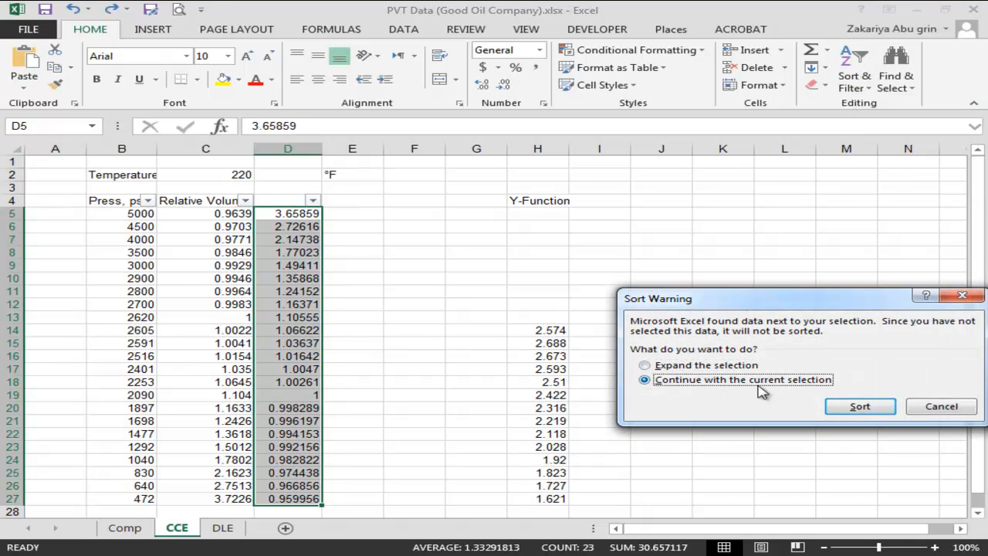
click(858, 407)
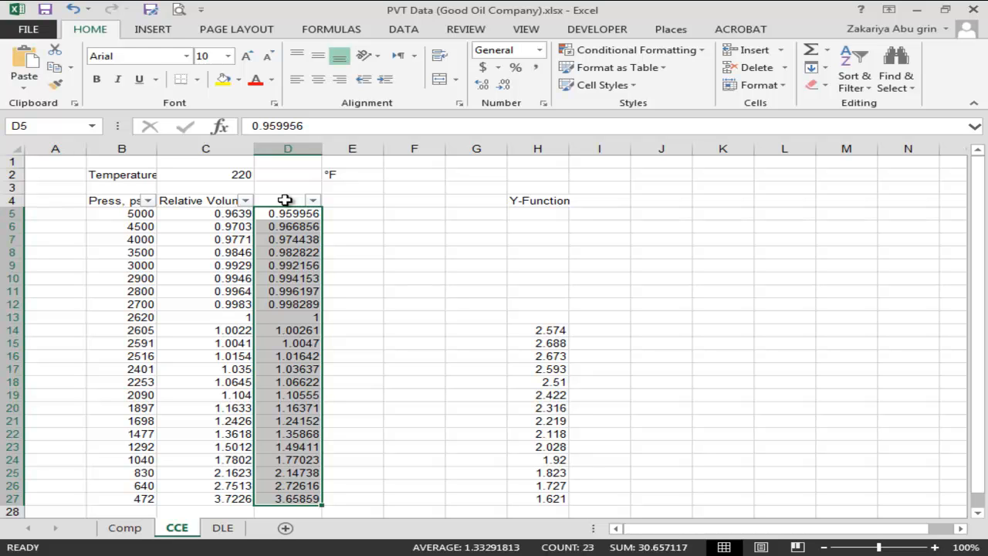
Copy the Relative Volume heading from C4 to D4 and fit the widths of columns C and D to their headings
click(212, 200)
key(ctrl+c)
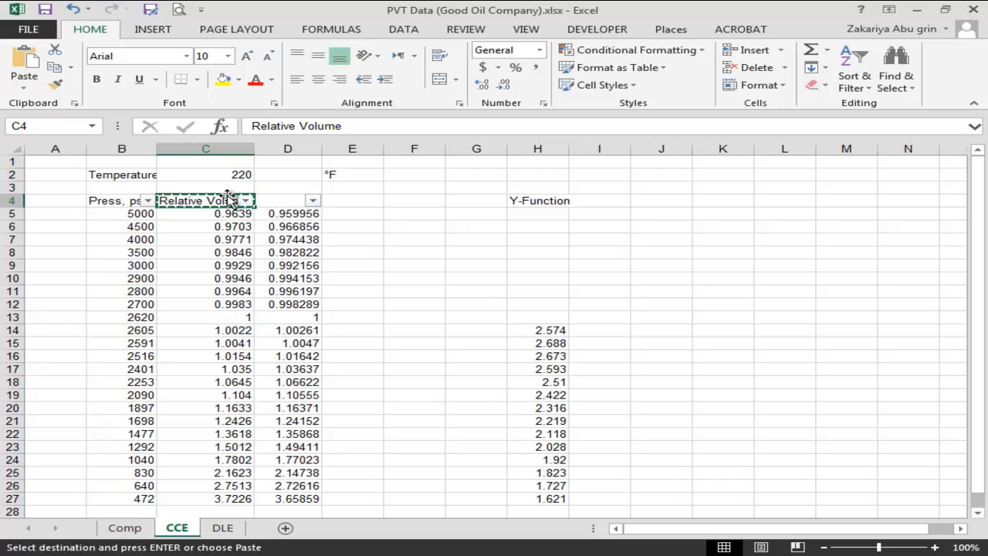
click(289, 200)
key(ctrl+v)
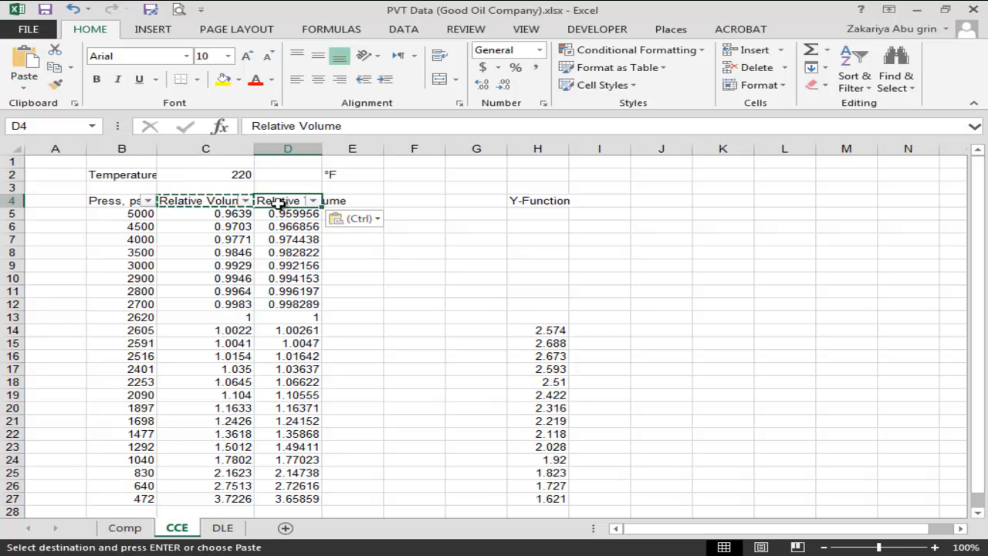
double_click(253, 148)
double_click(338, 150)
Label the two Relative Volume columns in row 3, with EOS in D3 and Lab in C3
click(323, 186)
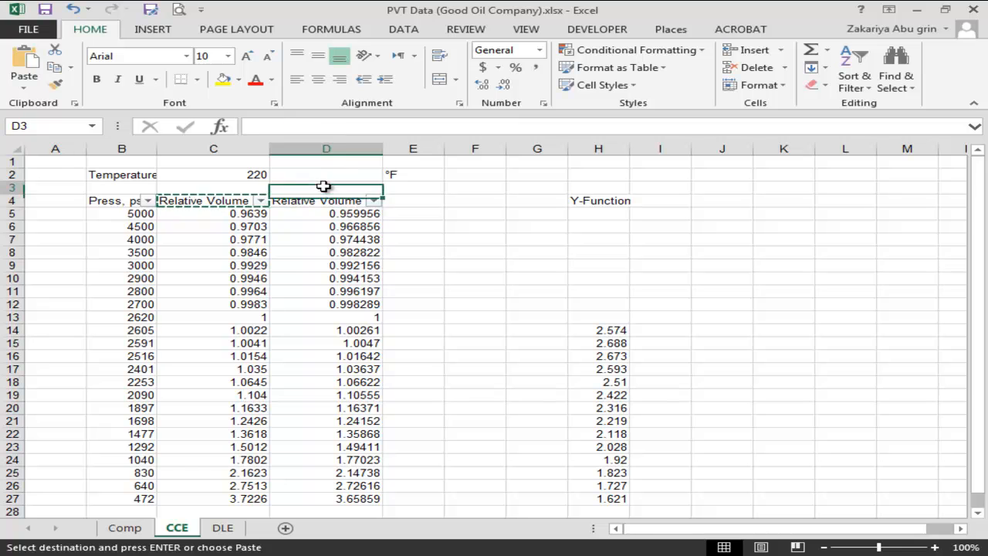
text(EOS)
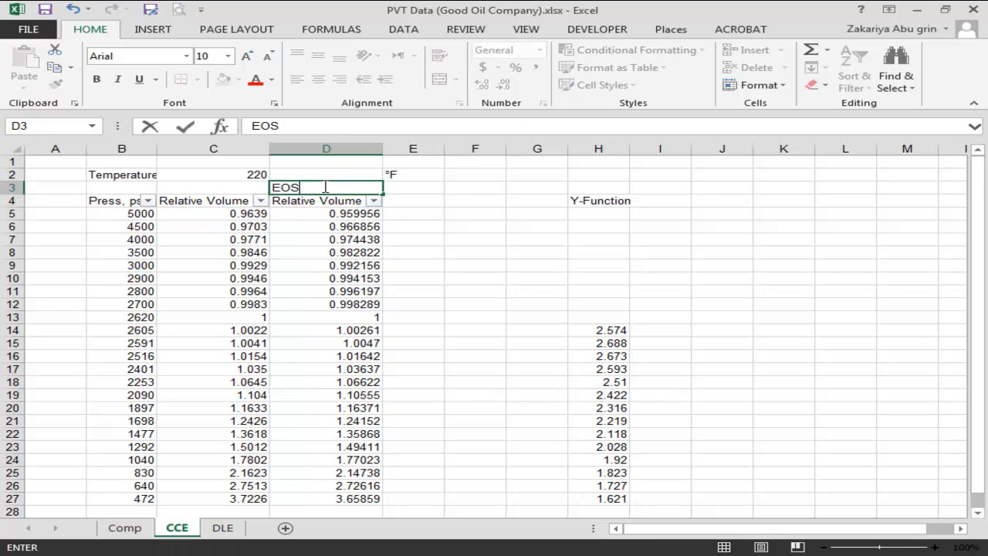
click(231, 186)
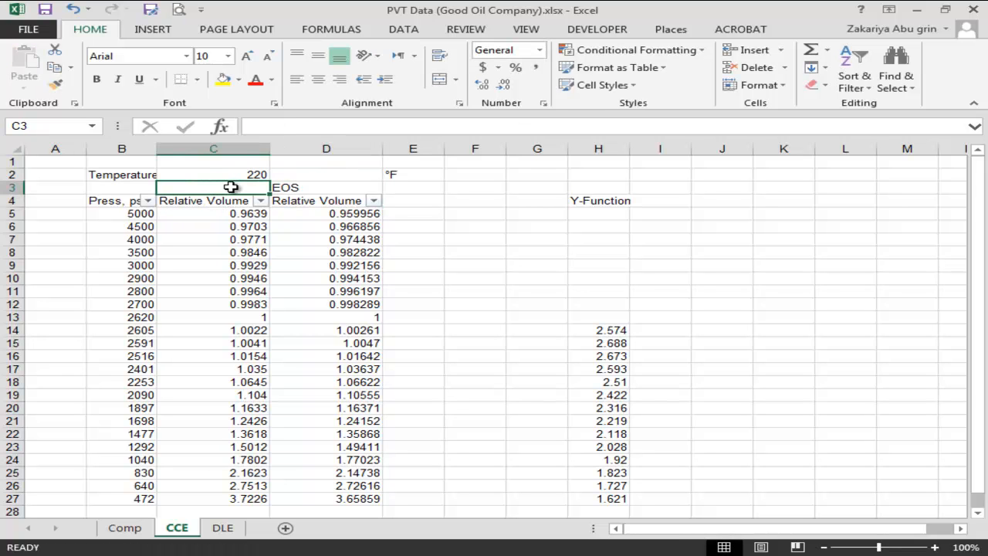
text(Lam)
key(BackSpace)
text(b)
key(Return)
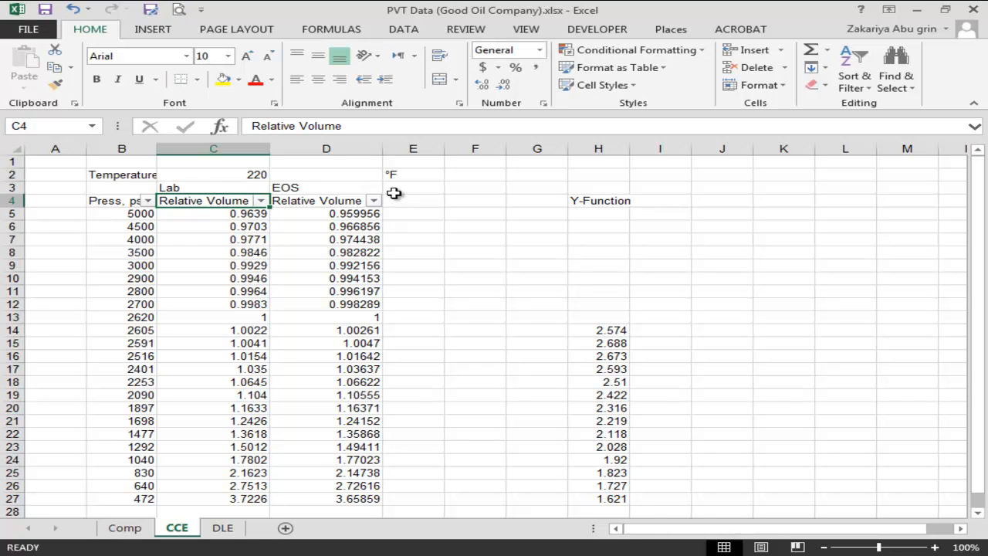
Enter the heading AAE in cell E4 beside the EOS Relative Volume column
click(394, 190)
click(395, 199)
text(A)
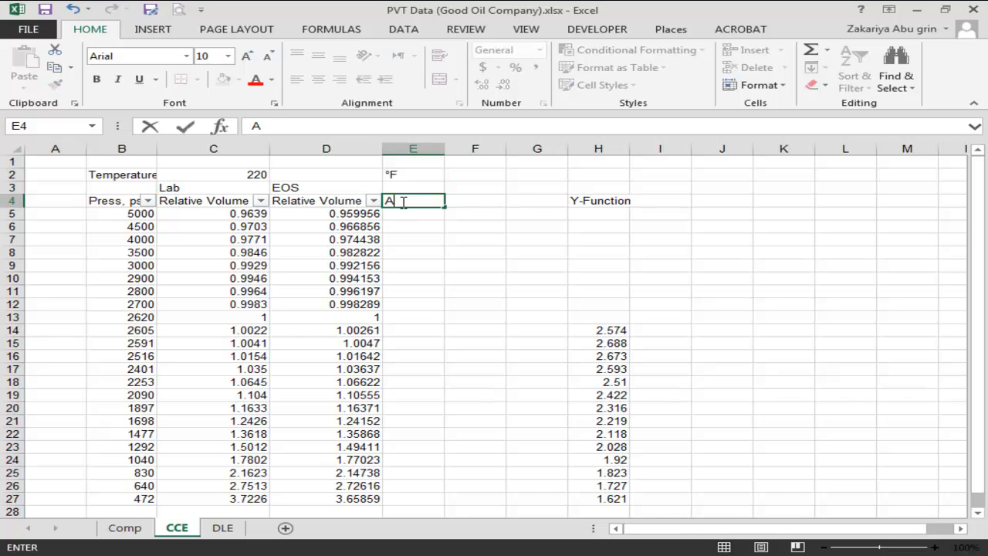
text(AE)
key(Return)
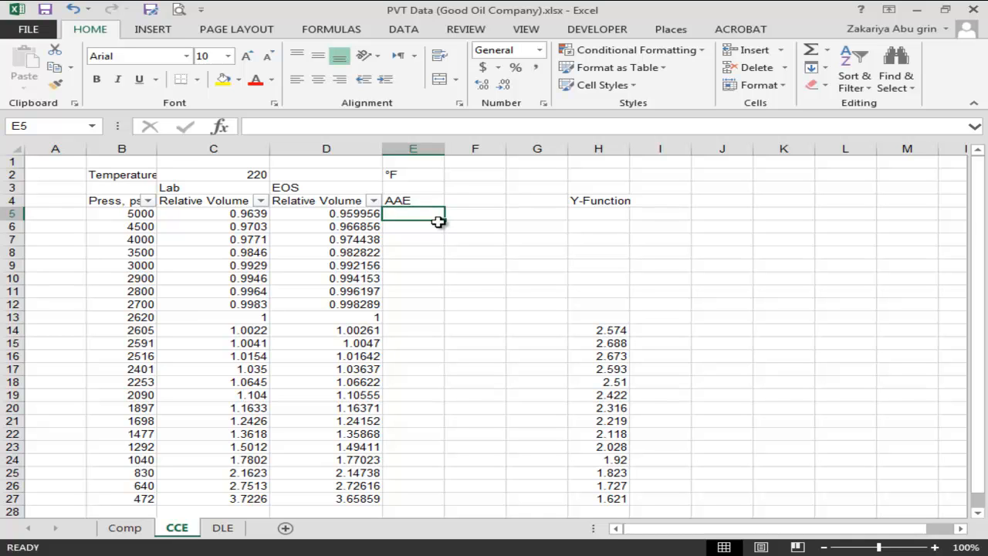
Enter =ABS((D5-C5)/C5) in E5 and fill the formula down the AAE column to E27
text(=)
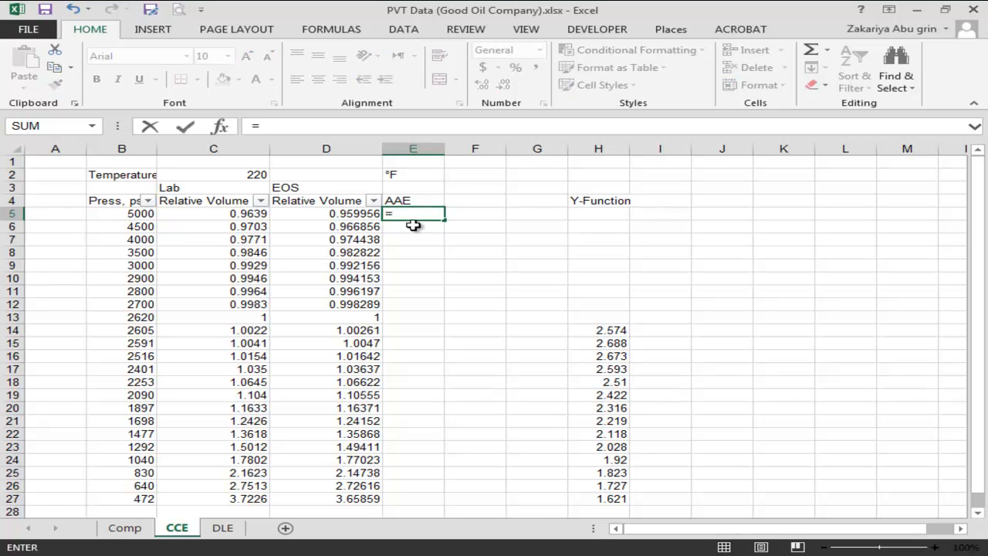
text(ab)
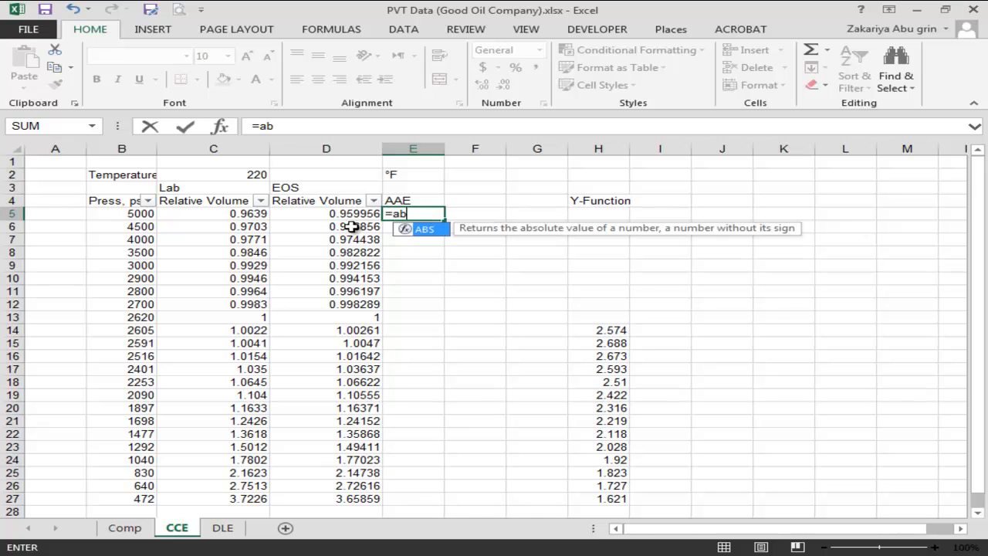
text(s()
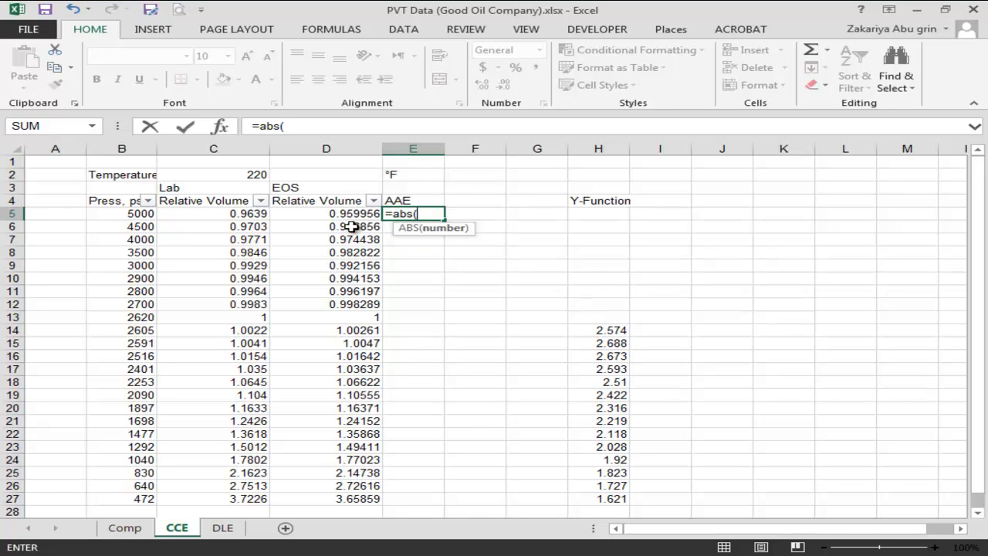
text(()
click(327, 212)
text(-)
click(251, 212)
text()/)
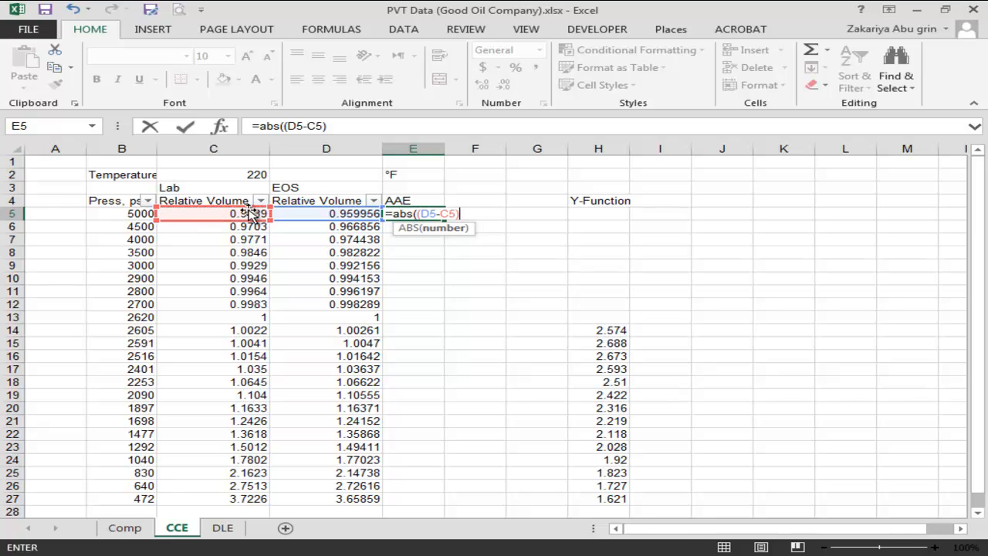
click(231, 214)
text())
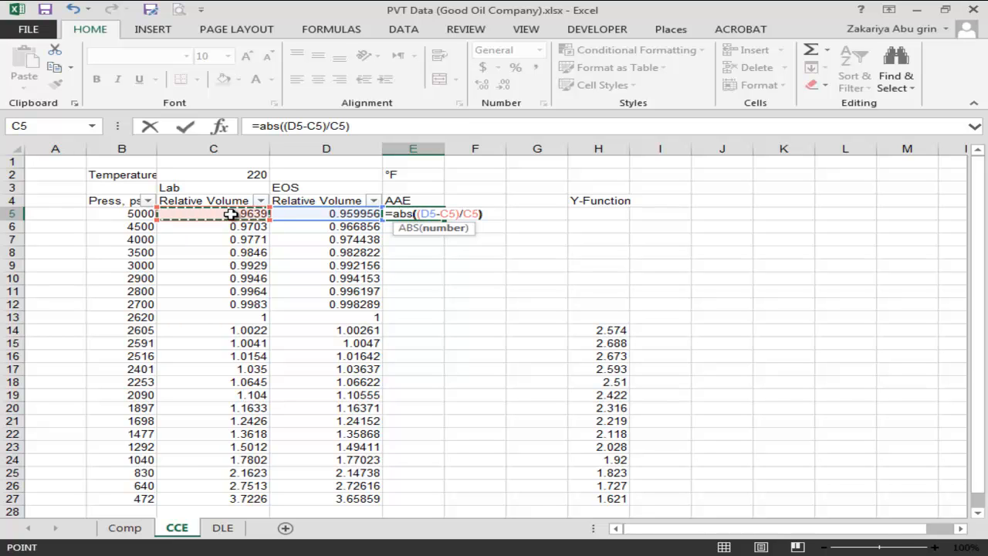
key(Return)
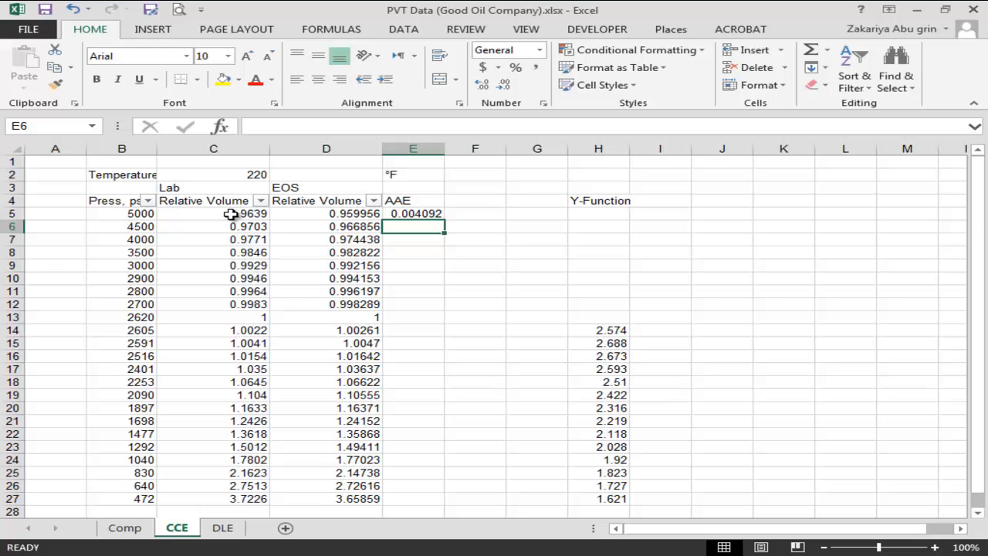
click(413, 214)
double_click(444, 220)
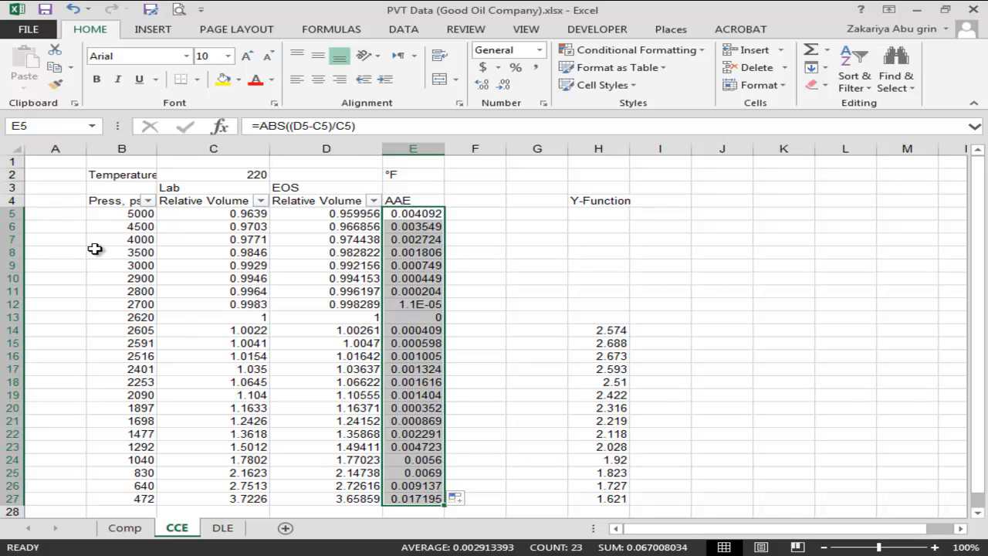
Number the data rows 1 to 23 in A5:A27 by extending a 1, 2, 3 series
click(71, 224)
click(61, 213)
text(1)
key(Return)
text(2)
key(Return)
text(3)
key(Return)
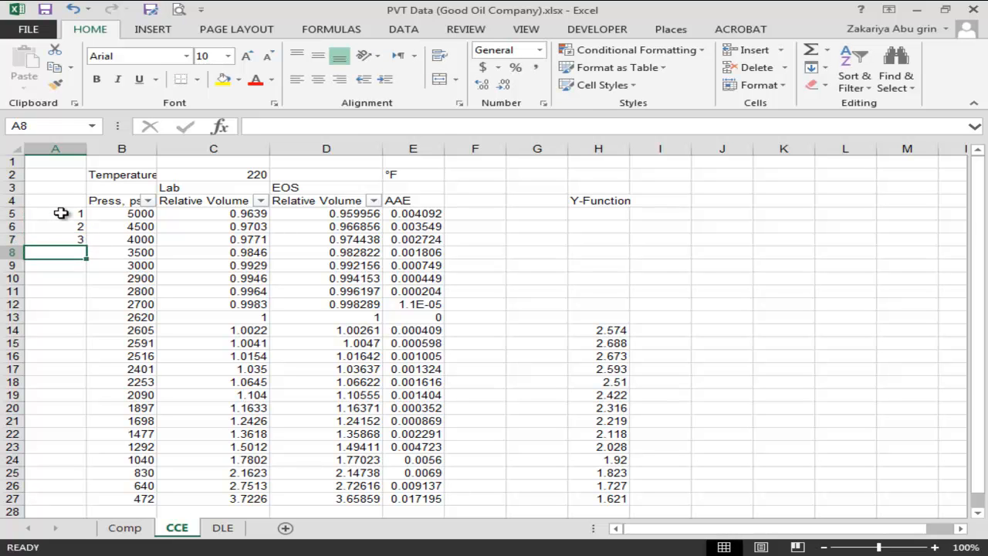
drag(61, 213, 67, 236)
double_click(96, 244)
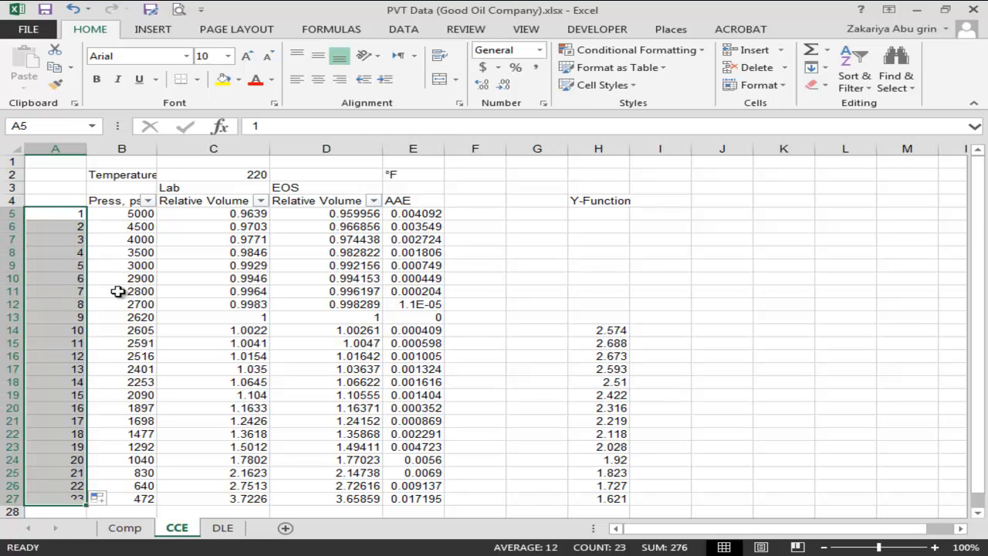
Enter the label Total AAE% in D28 below the EOS Relative Volume column
click(425, 497)
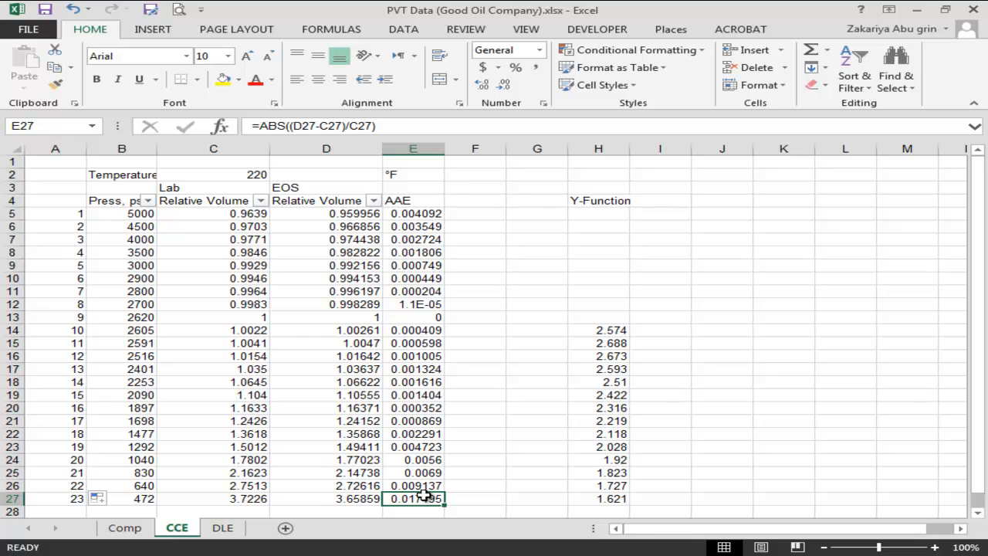
click(977, 514)
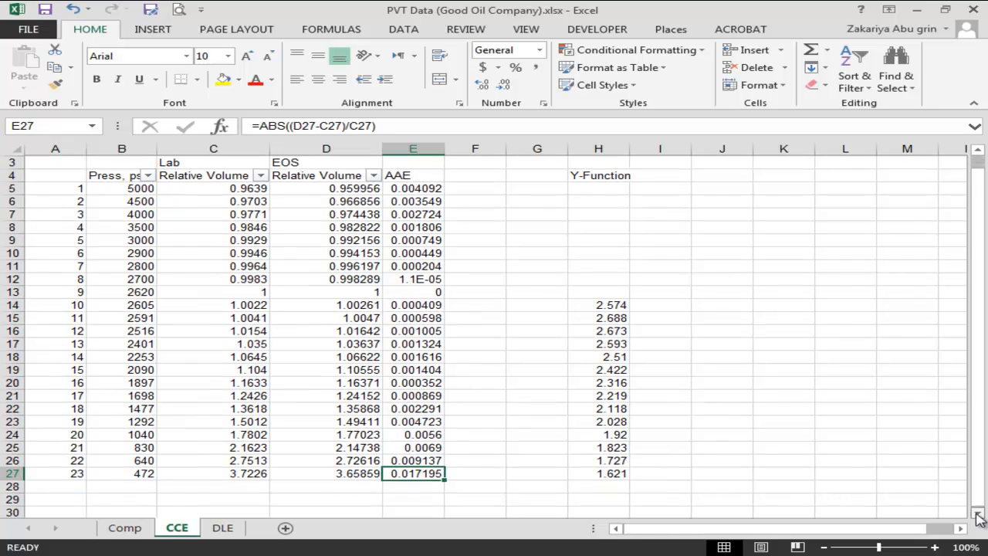
click(977, 514)
click(321, 476)
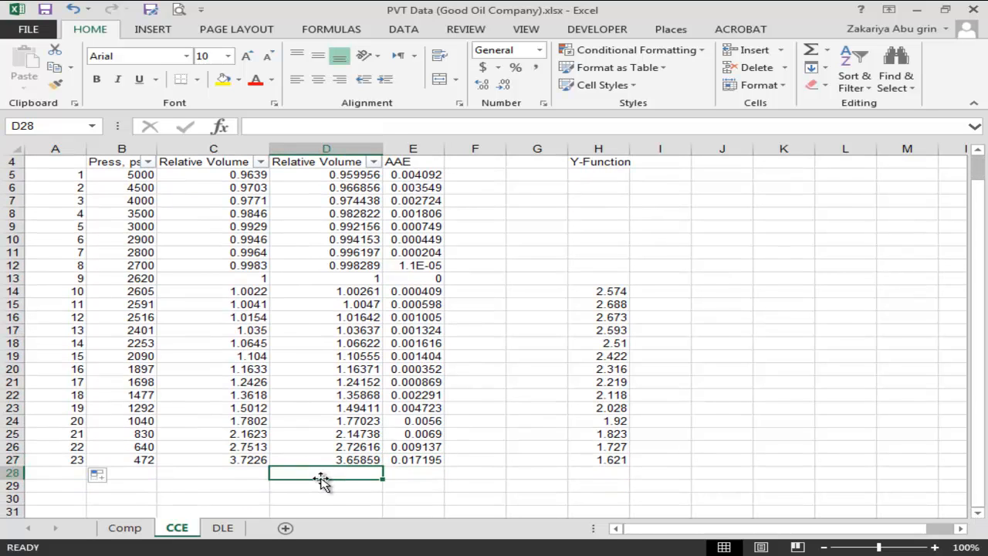
text(T)
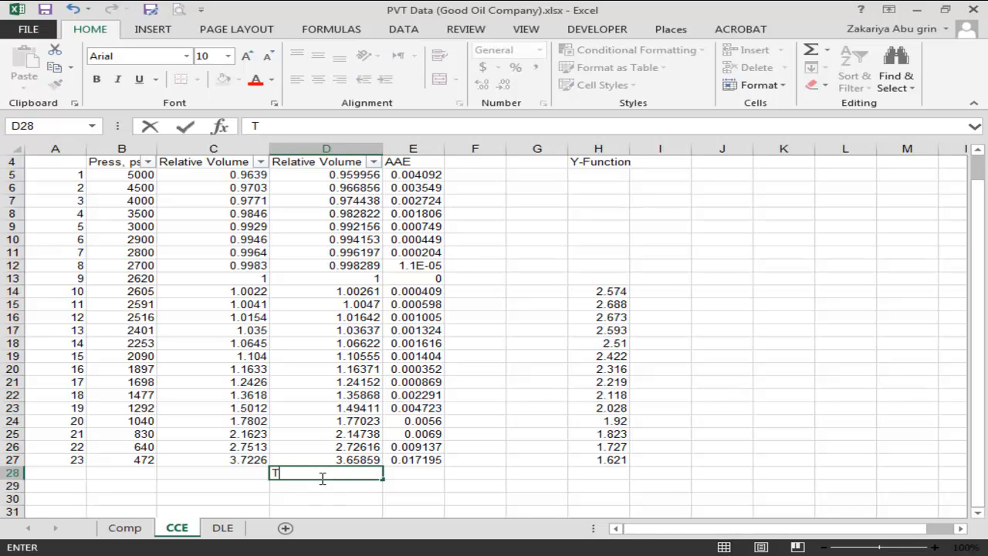
text(otal AAE%)
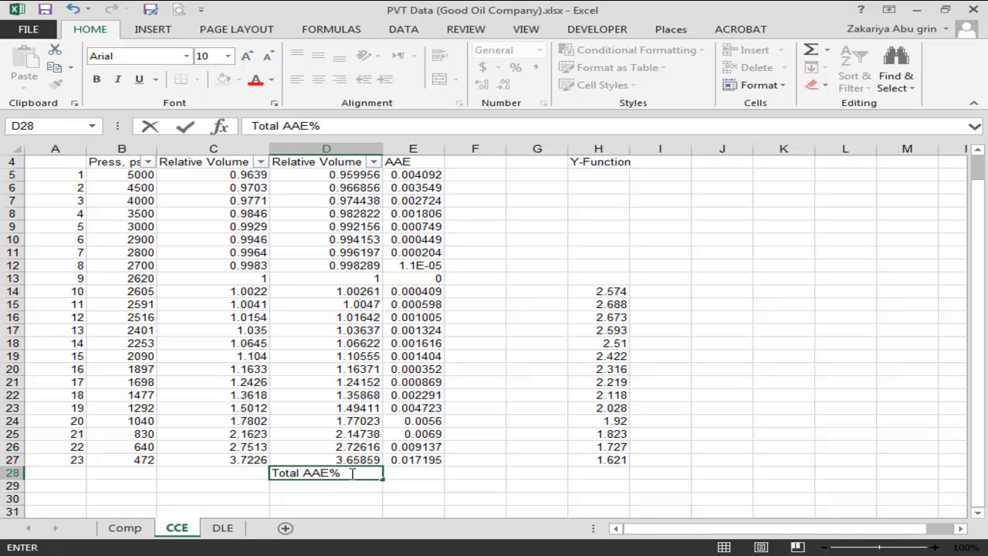
Enter =SUM(E5:E27)/A27 in E28 to average the AAE values over all data points
click(406, 471)
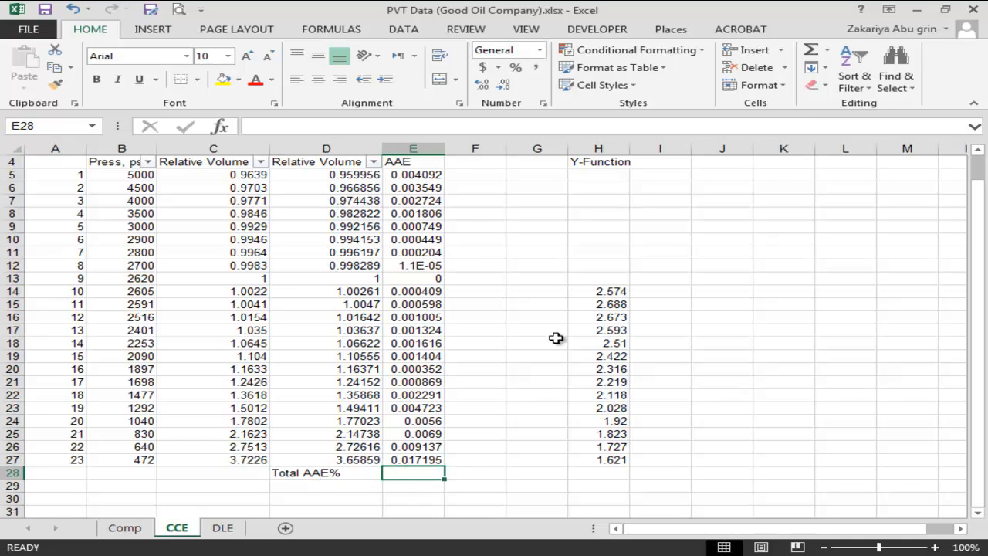
double_click(423, 470)
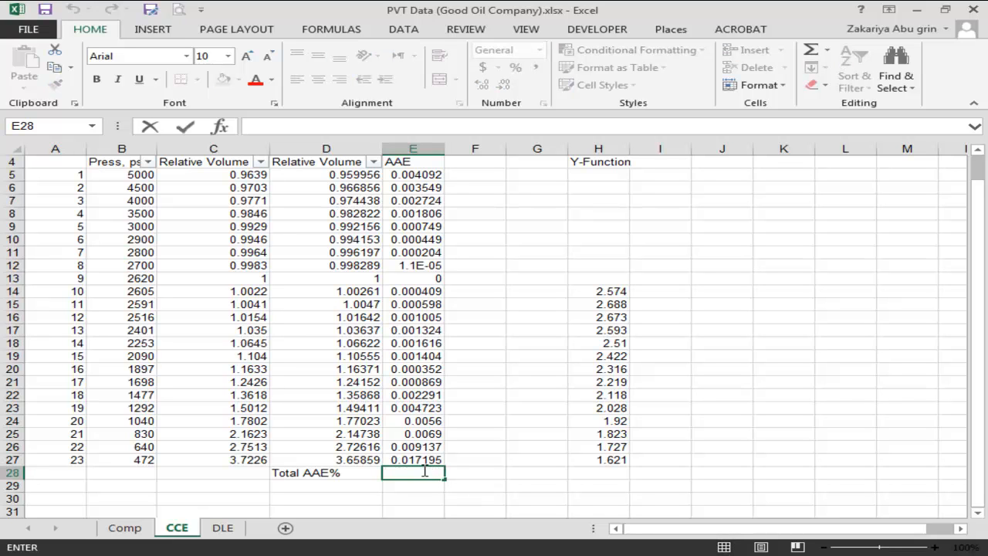
text(=)
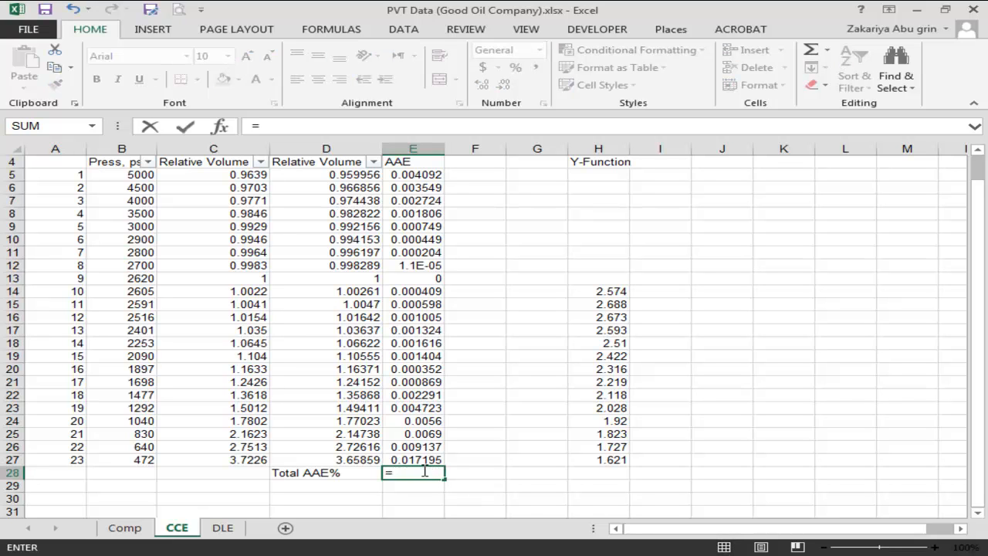
text(sum)
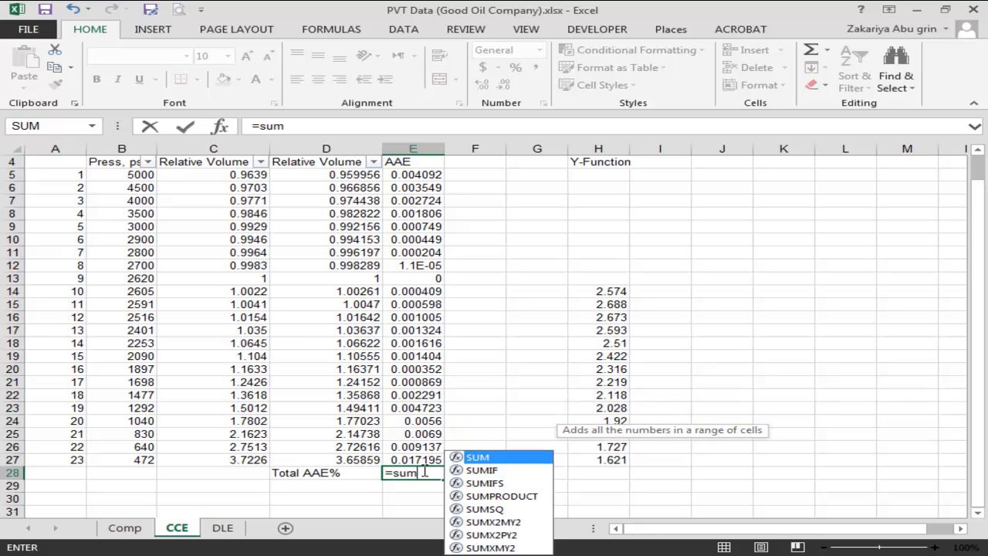
double_click(480, 457)
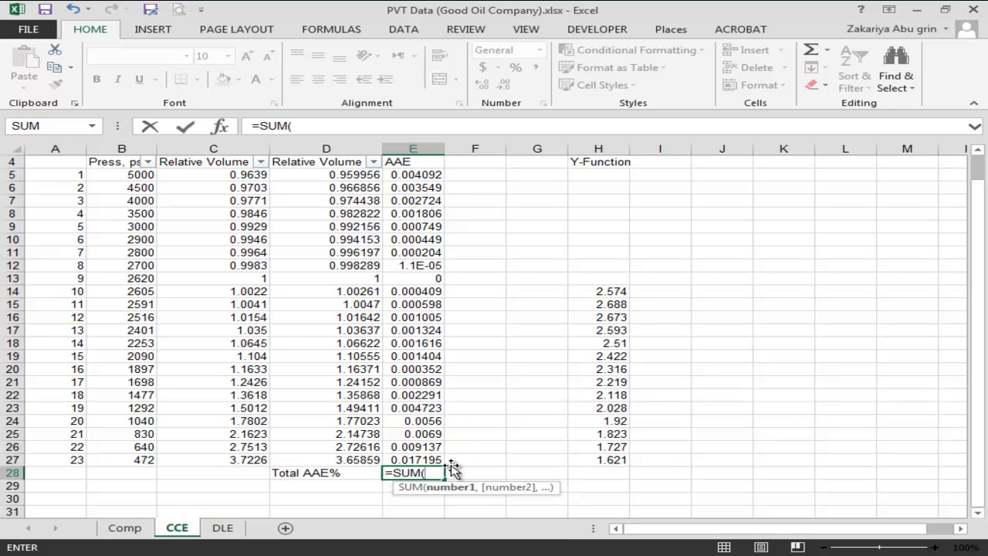
click(417, 461)
drag(417, 461, 413, 214)
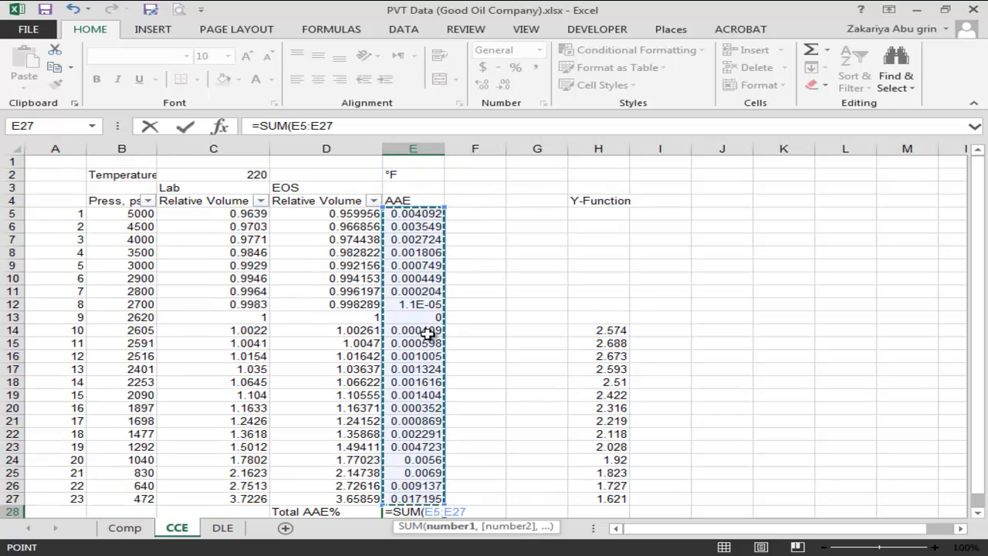
text()/)
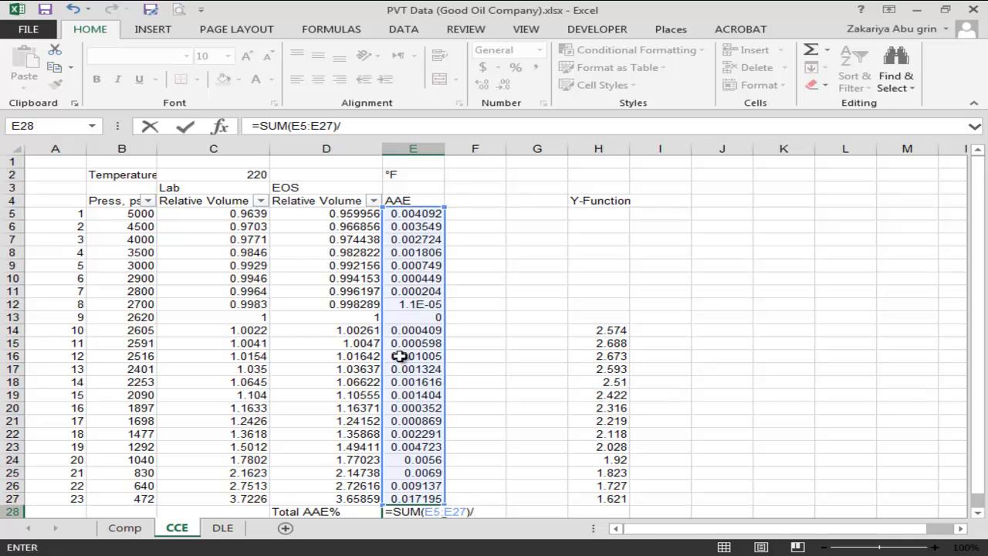
click(60, 500)
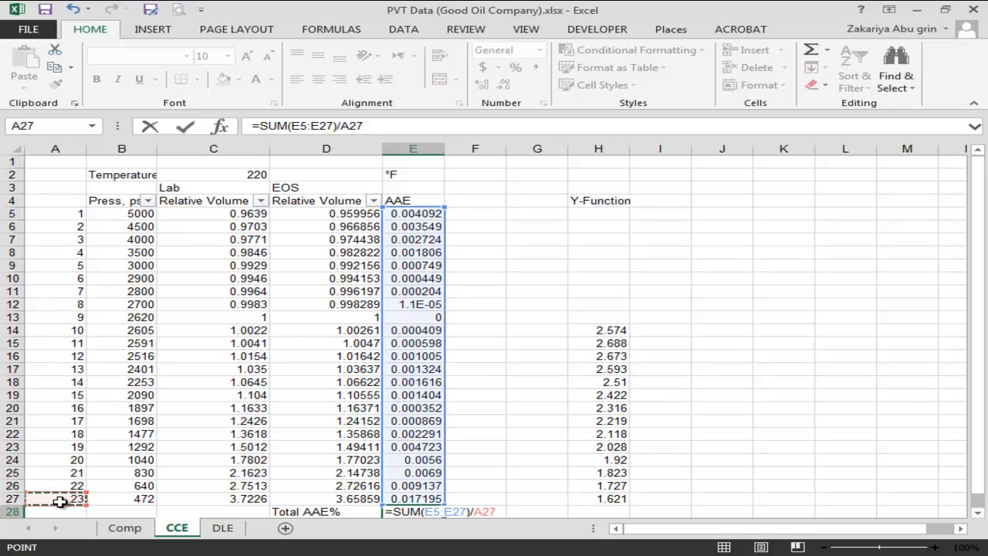
key(Return)
Format the Total AAE% result in E28 as a percentage with two decimal places
click(408, 500)
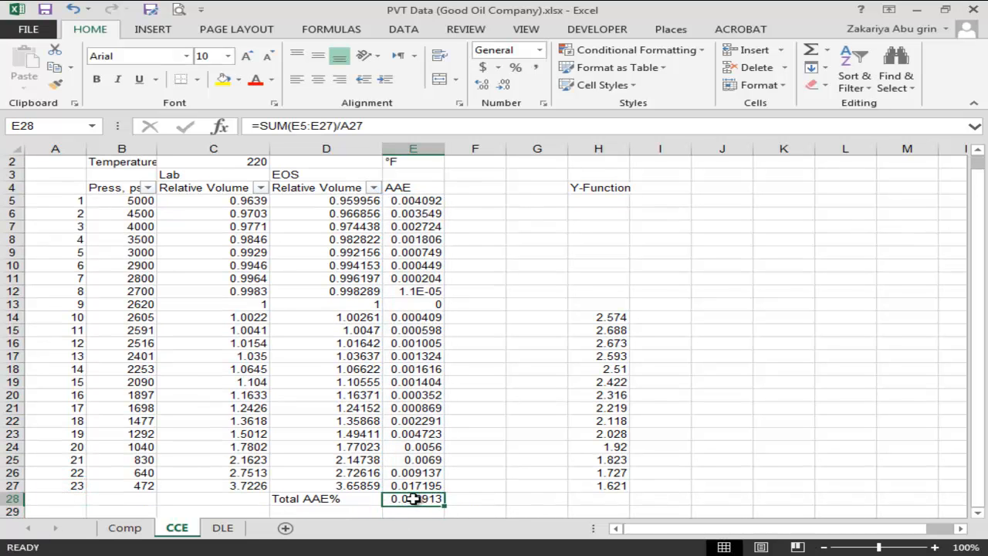
click(516, 67)
click(480, 84)
click(480, 84)
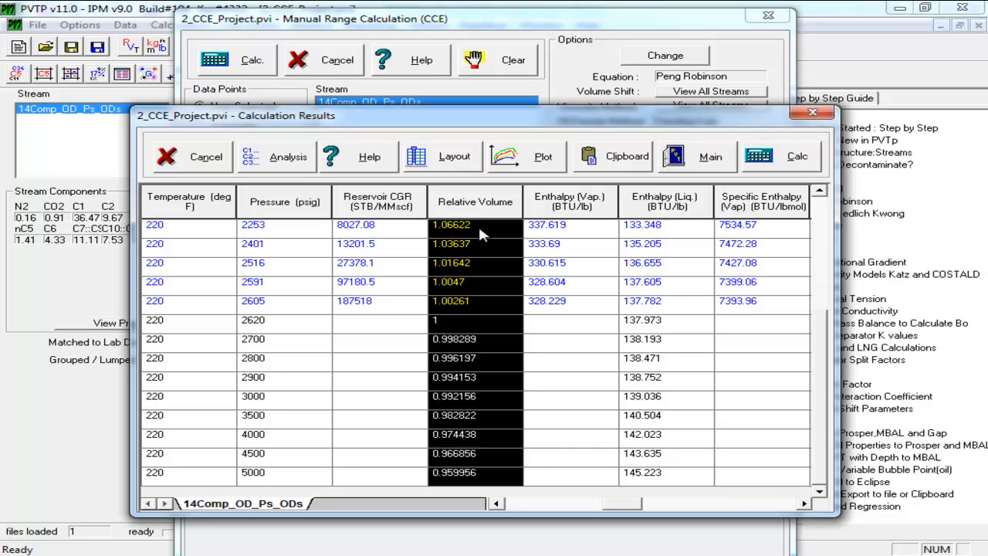
In PVTP, close the CCE calculation results and range calculation dialogs, and open the regression Match Selection
click(811, 113)
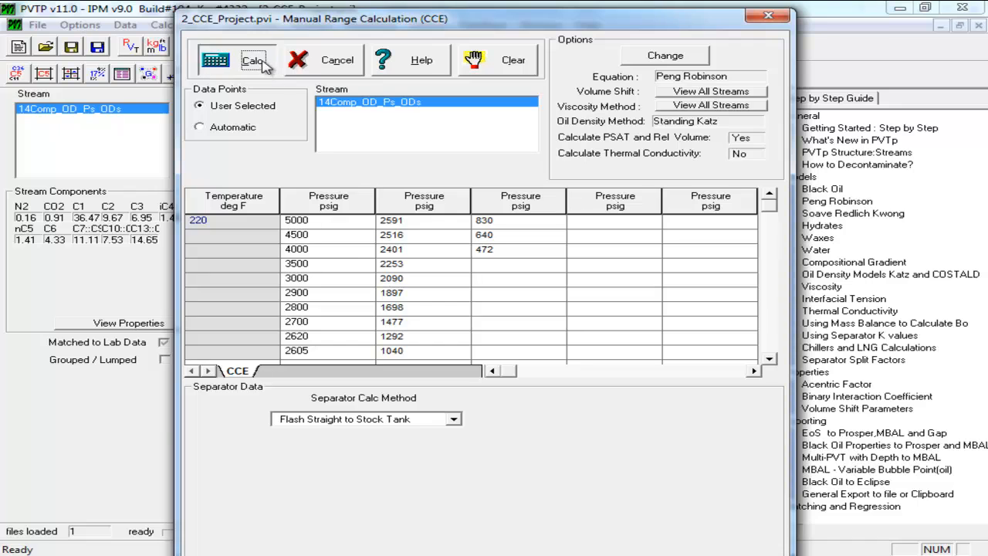
click(298, 63)
click(234, 74)
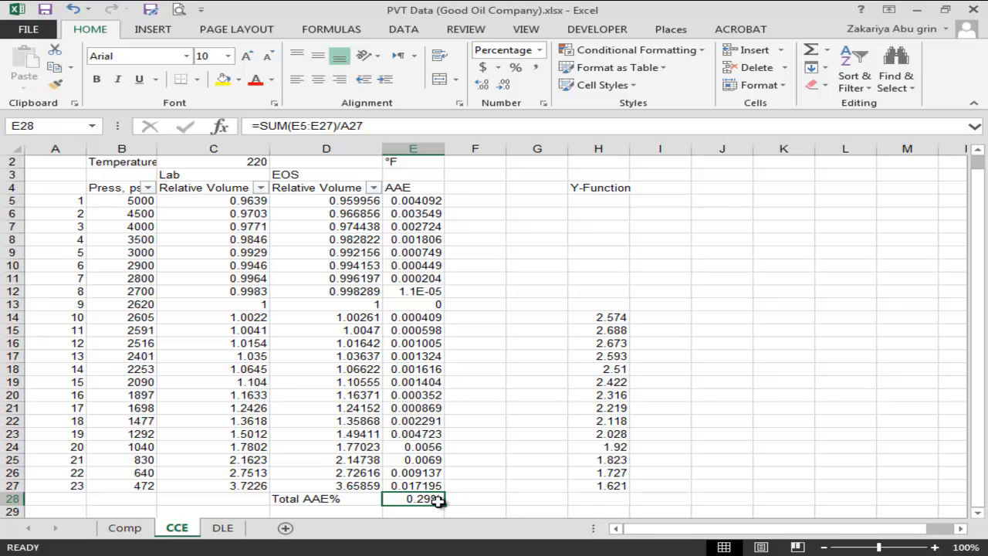
Switch from Excel back to PVTP, review the data match models in Match Selection, and close the dialog
mouse_move(447, 552)
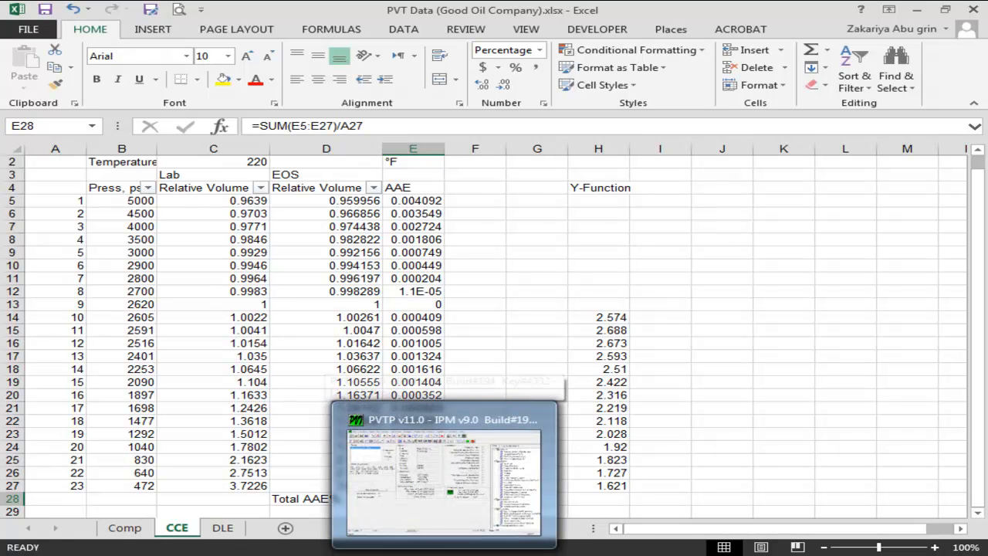
click(436, 538)
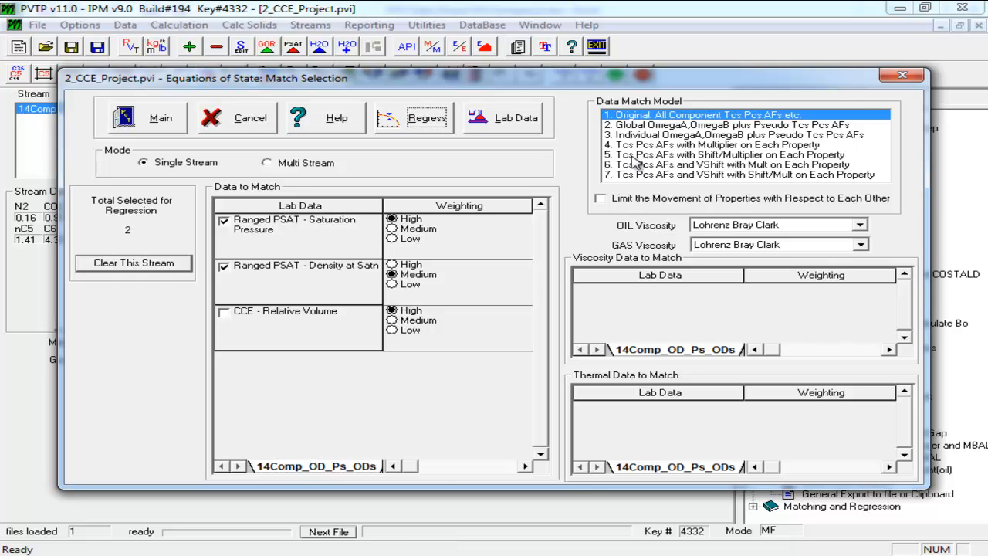
click(902, 75)
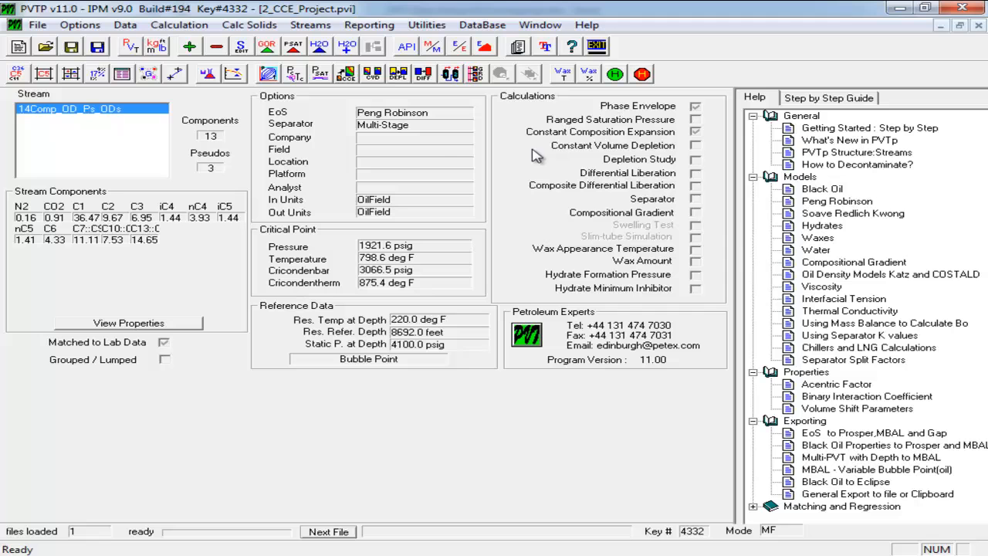
click(347, 76)
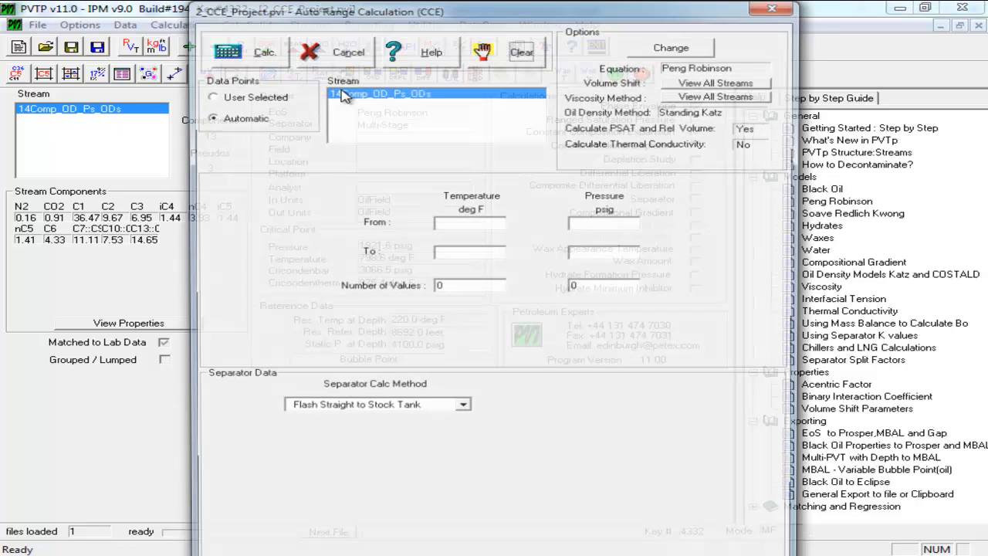
click(262, 60)
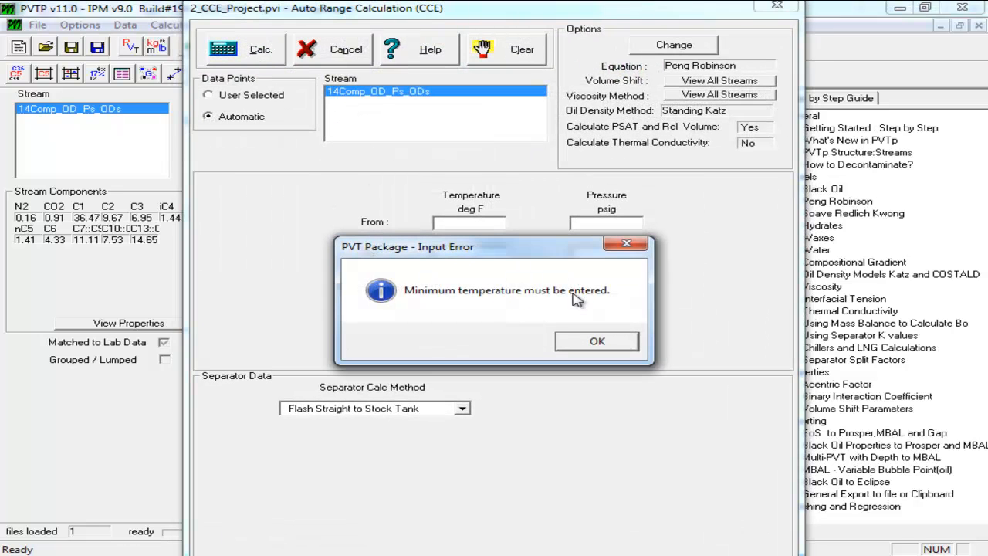
click(625, 244)
click(210, 95)
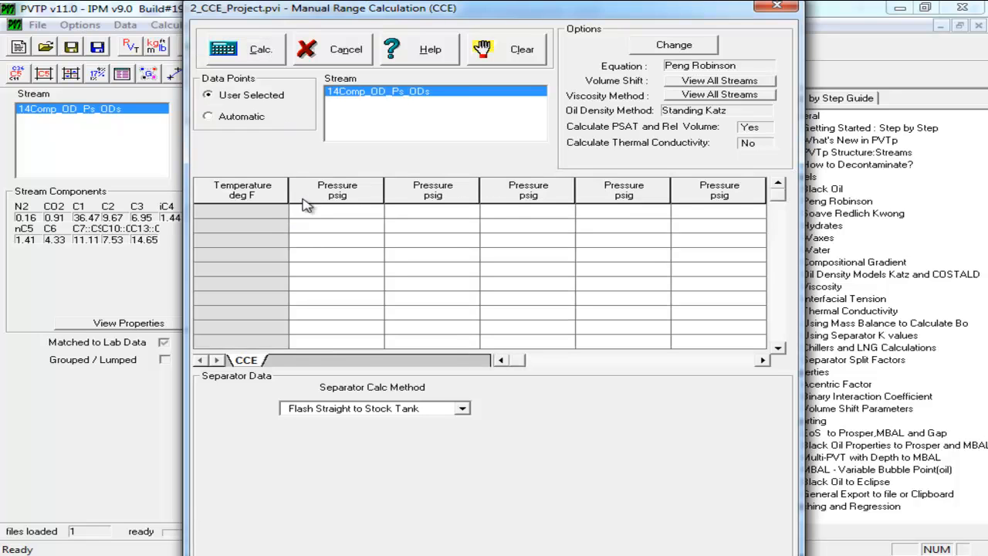
click(357, 52)
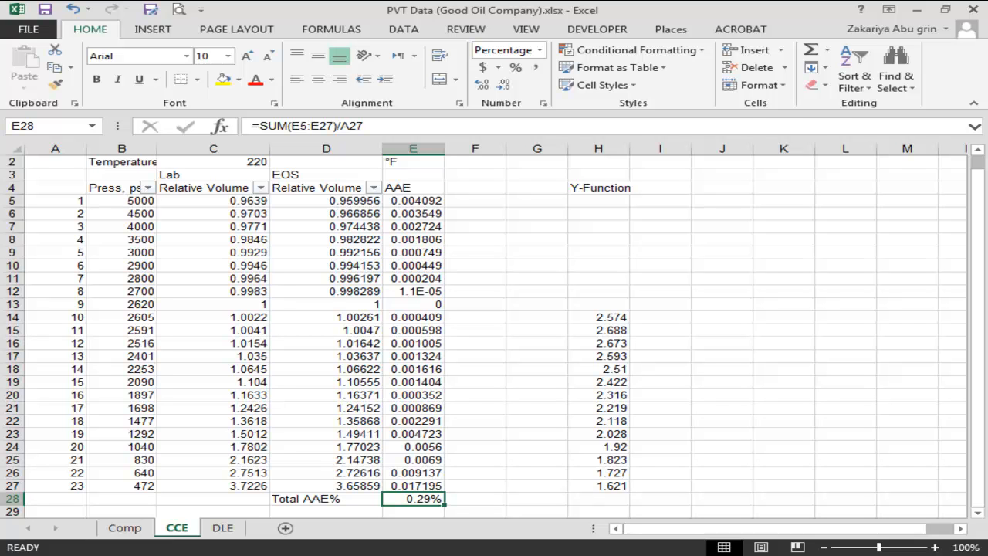
Switch to PVTP, open the regression Match Selection, and examine the CCE - Relative Volume entry and its weighting options
click(444, 555)
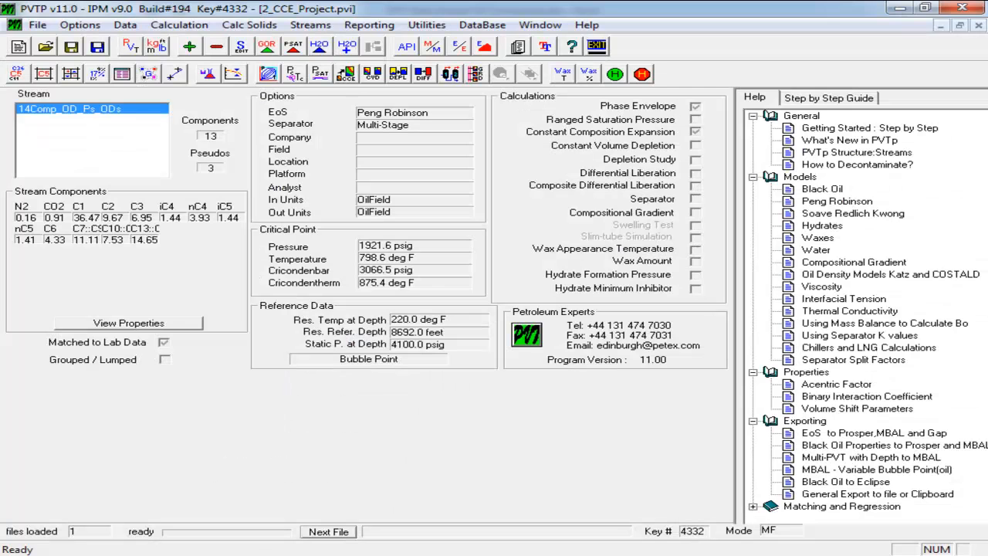
click(233, 75)
click(392, 330)
click(392, 330)
click(244, 320)
click(244, 320)
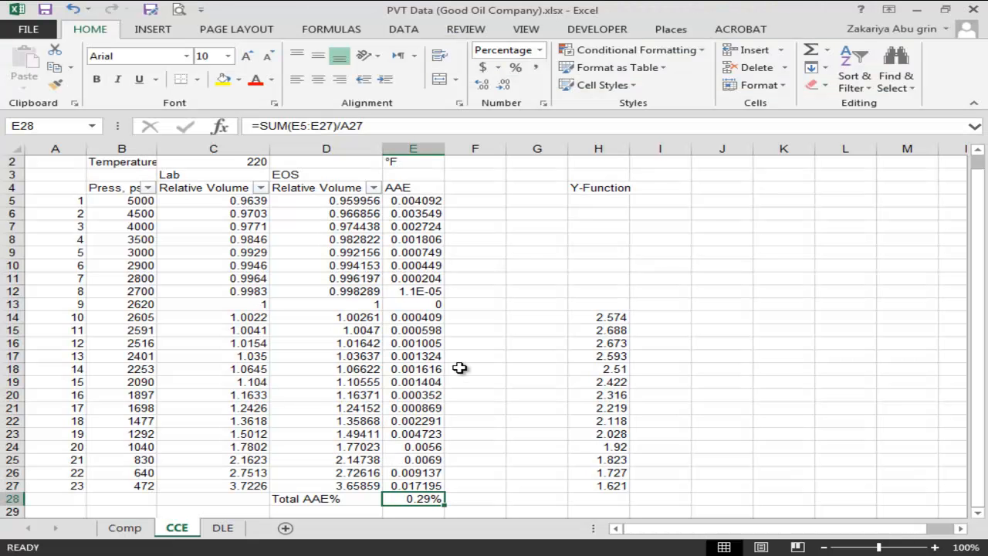
Examine the total AAE% formula in E28 and the absolute error formula in E27
key(Return)
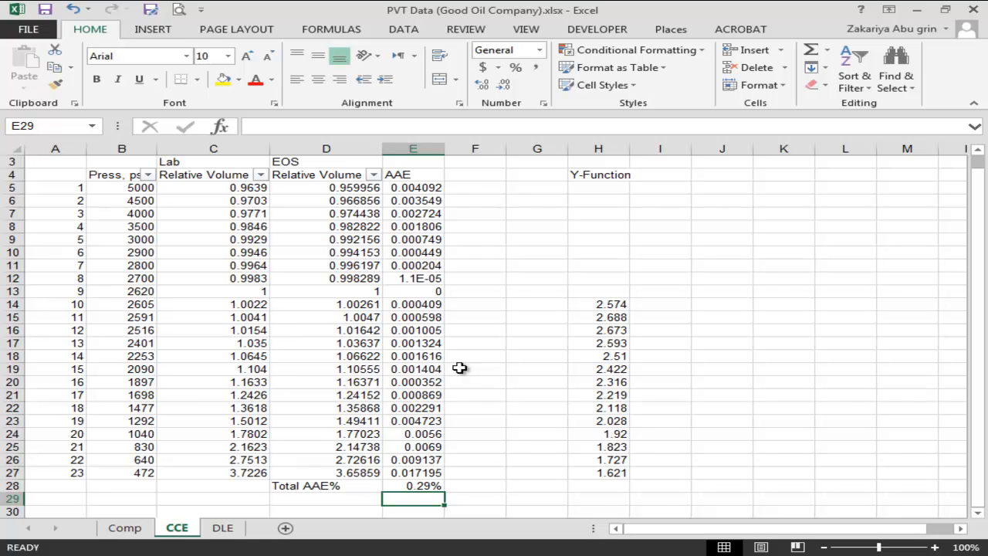
click(411, 486)
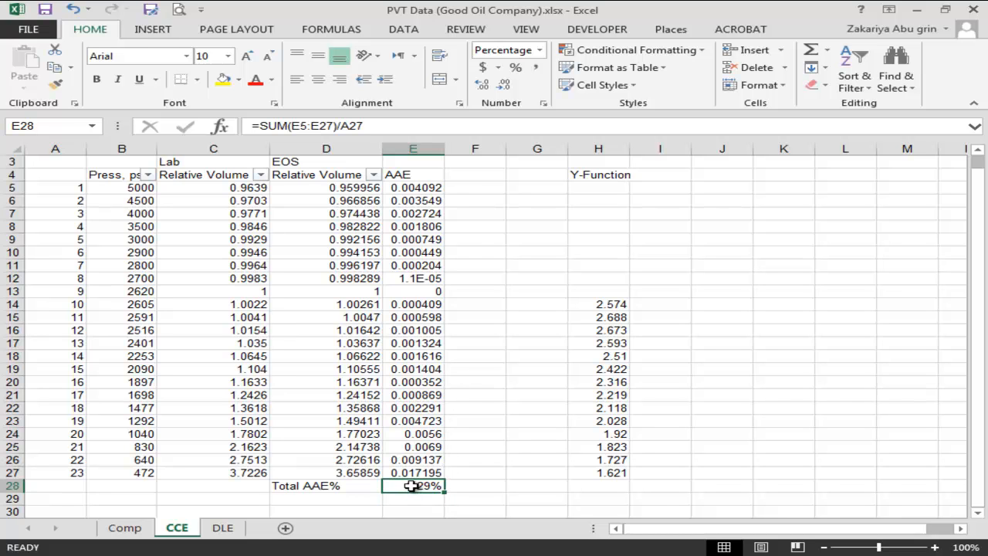
double_click(414, 472)
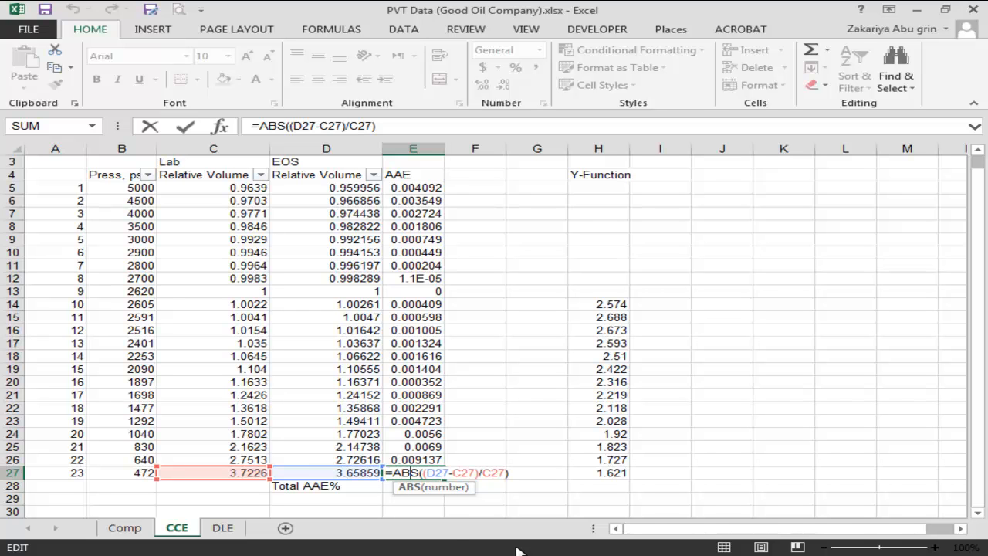
Switch to File Explorer, open Chap3-Project-CCE.pdf from the PVT-Projects folder, and read through the CCE project tasks
key(alt+Tab)
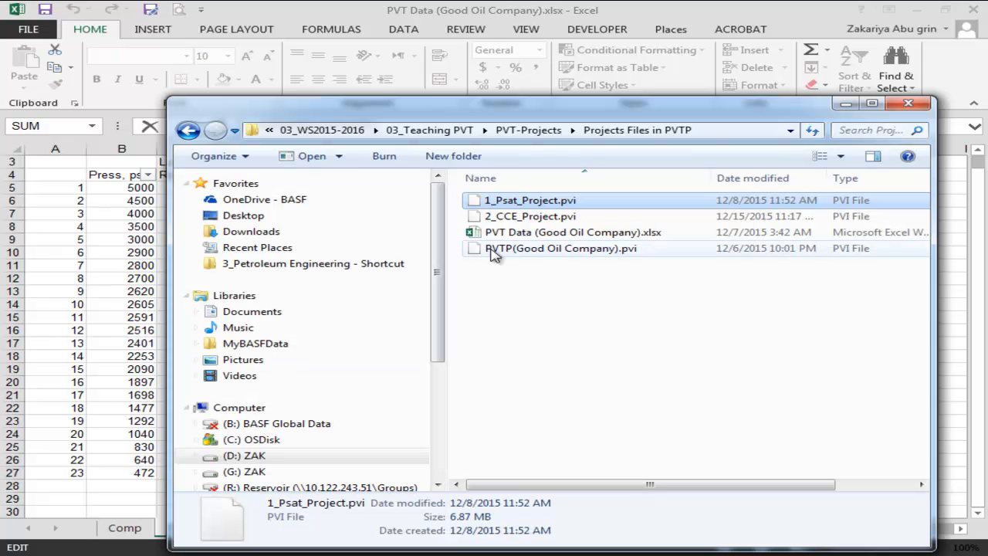
click(188, 131)
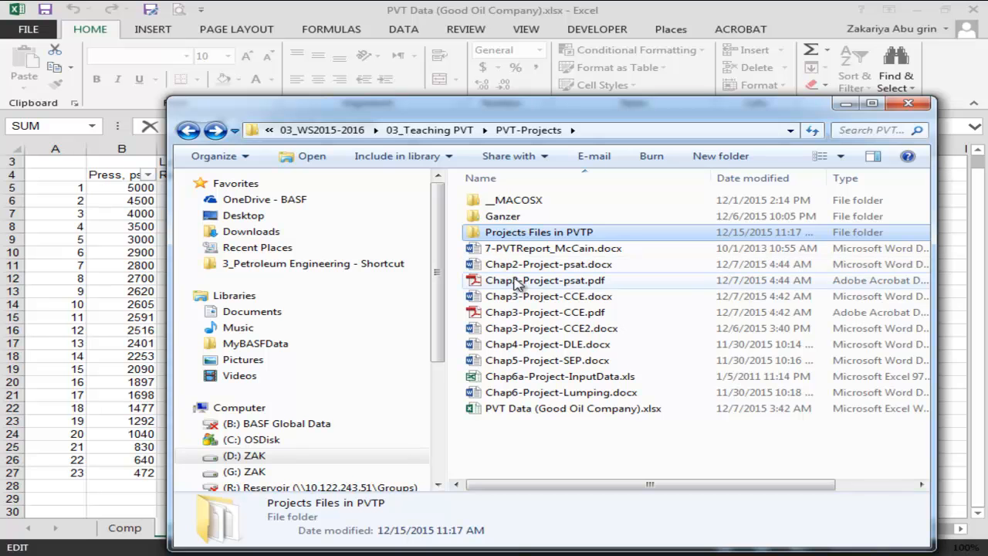
double_click(511, 313)
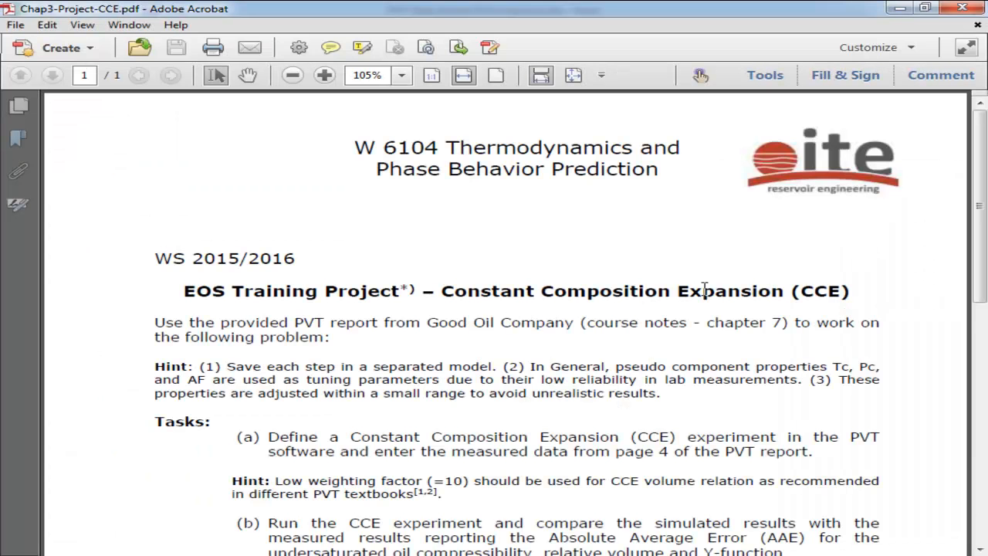
scroll(704, 288, down, 10)
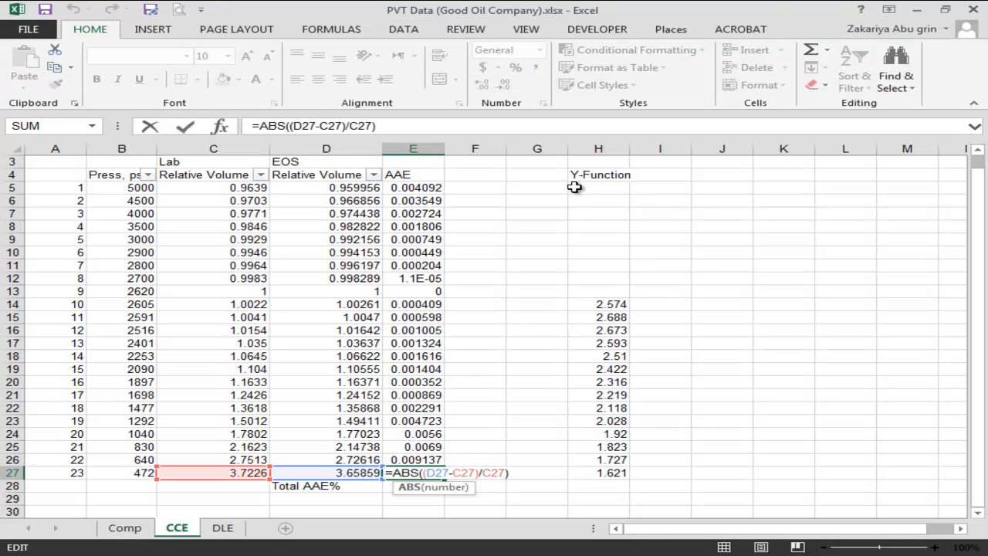
Back in Excel, copy the Y-Function heading from H4 into G4 on the CCE sheet
click(542, 178)
double_click(601, 174)
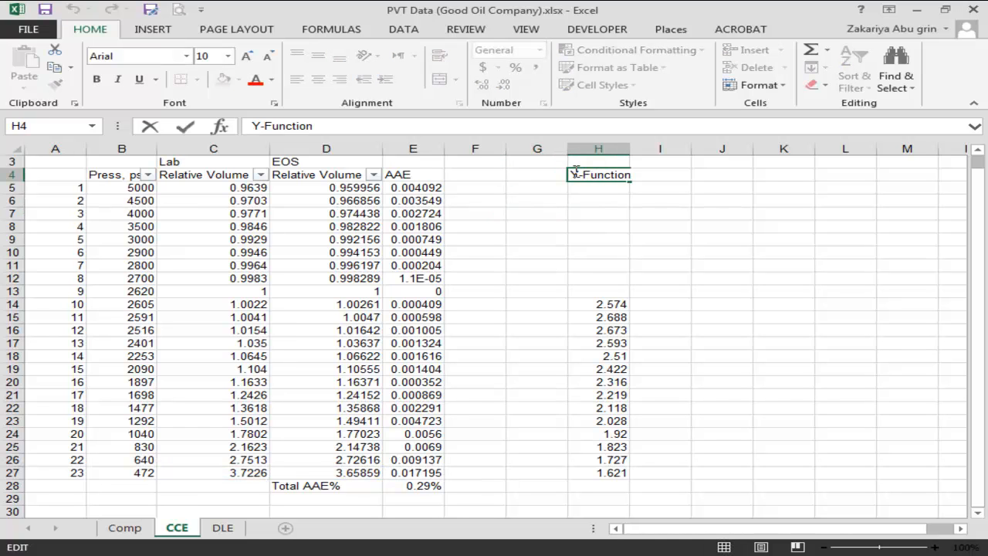
drag(572, 176, 580, 175)
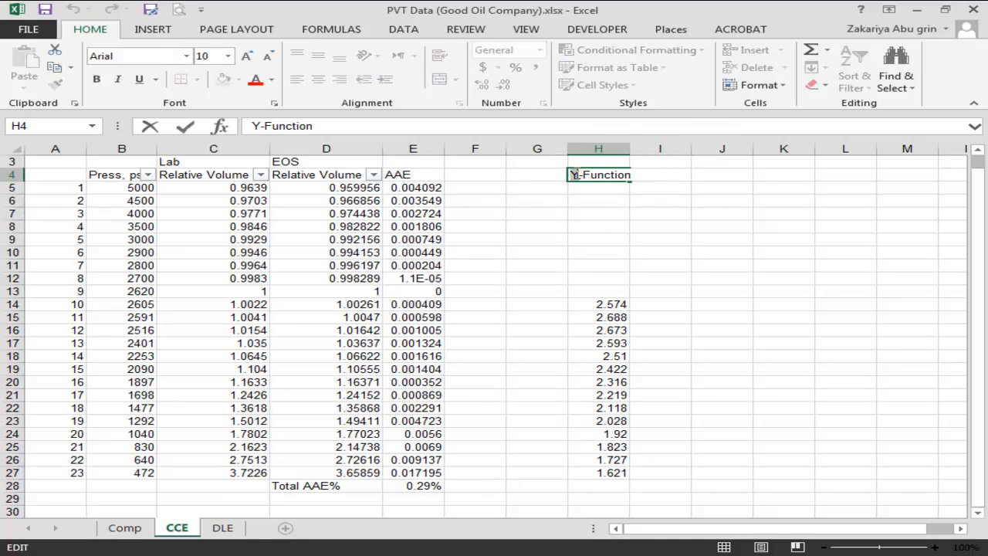
click(651, 175)
double_click(542, 183)
key(Down)
key(Down)
key(Down)
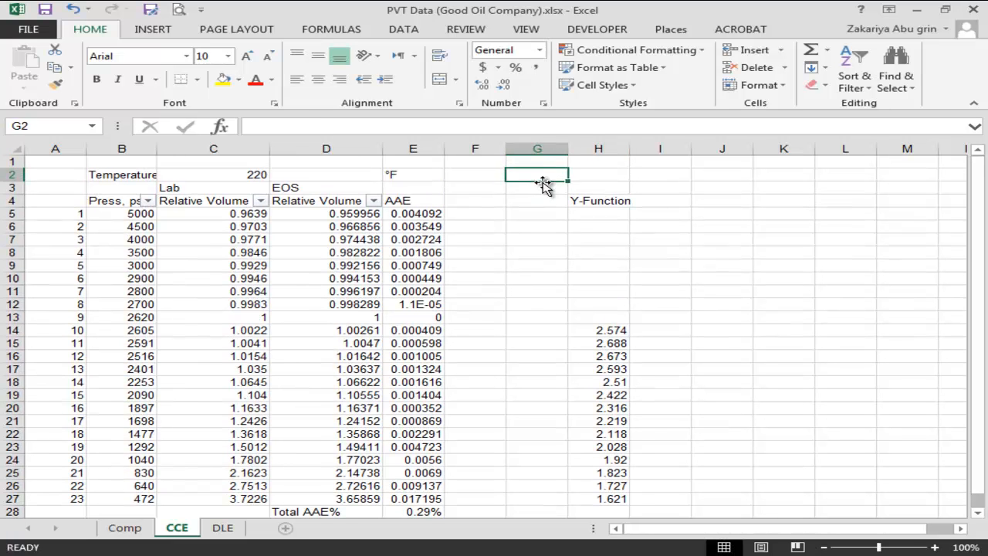
key(Right)
key(ctrl+c)
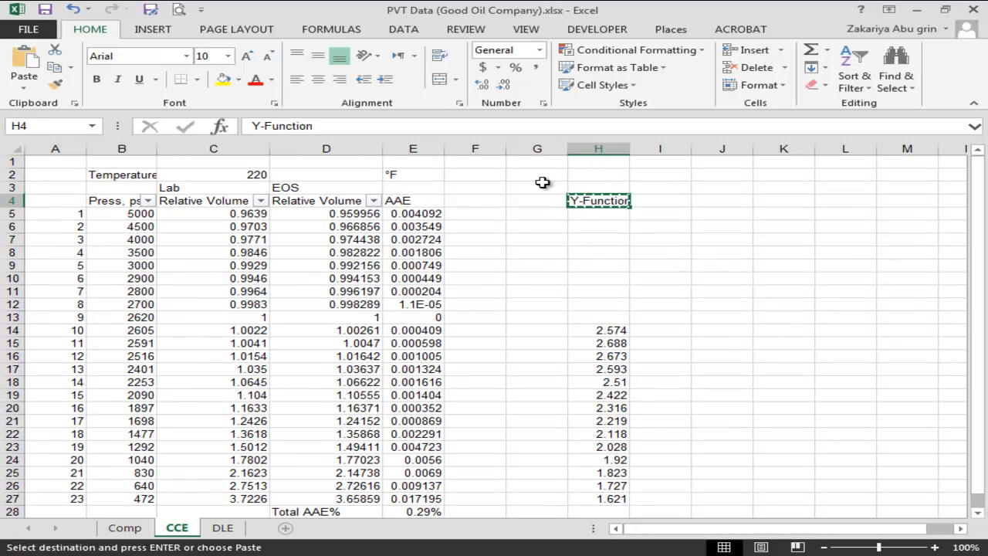
key(Left)
key(ctrl+v)
Enter the pressure part of the Y-function in G14 as =($B$13-B14)/(B14+14.7), accepting the closing-bracket correction
key(Down)
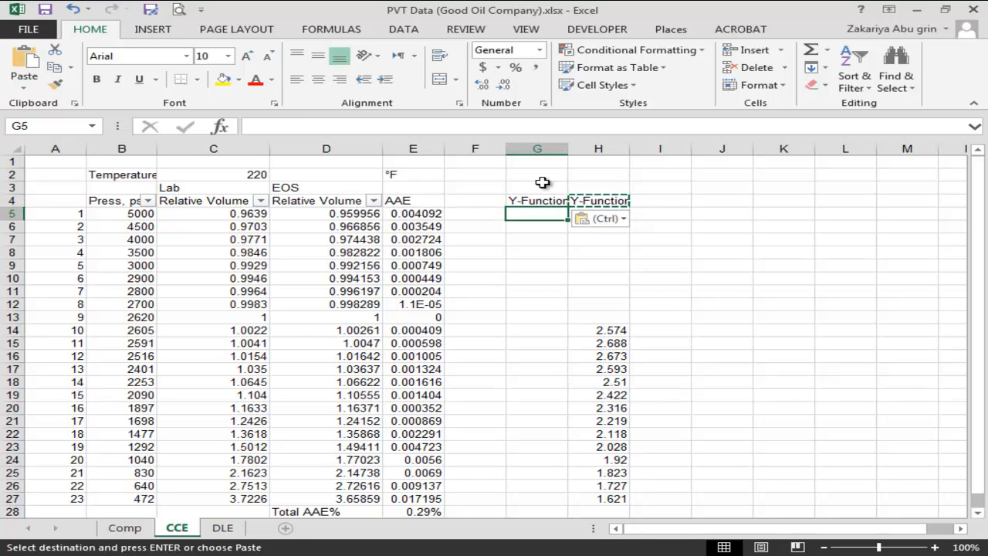
key(Down)
key(Down)
key(Down)
key(Down)
key(Down)
key(Down)
key(Down)
key(Down)
key(Down)
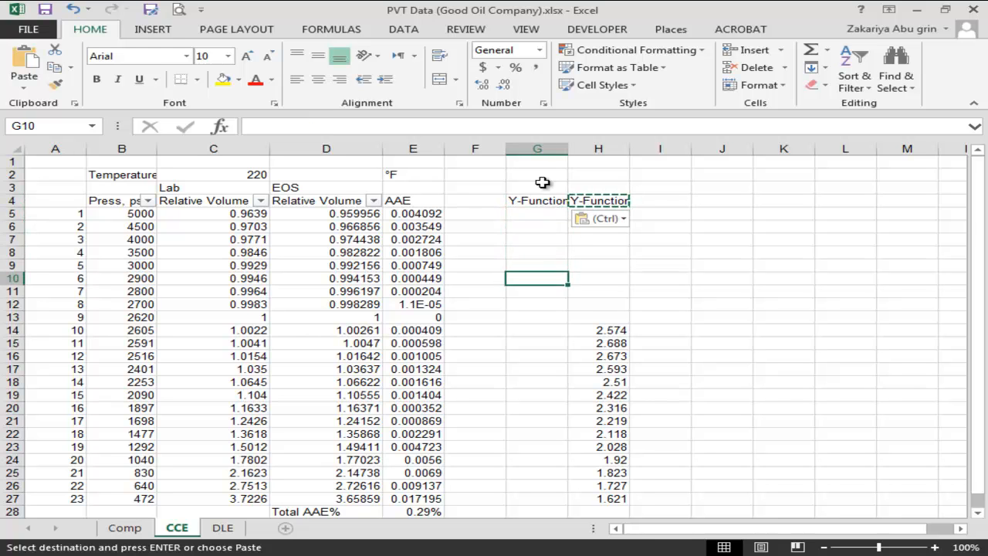
text(=)
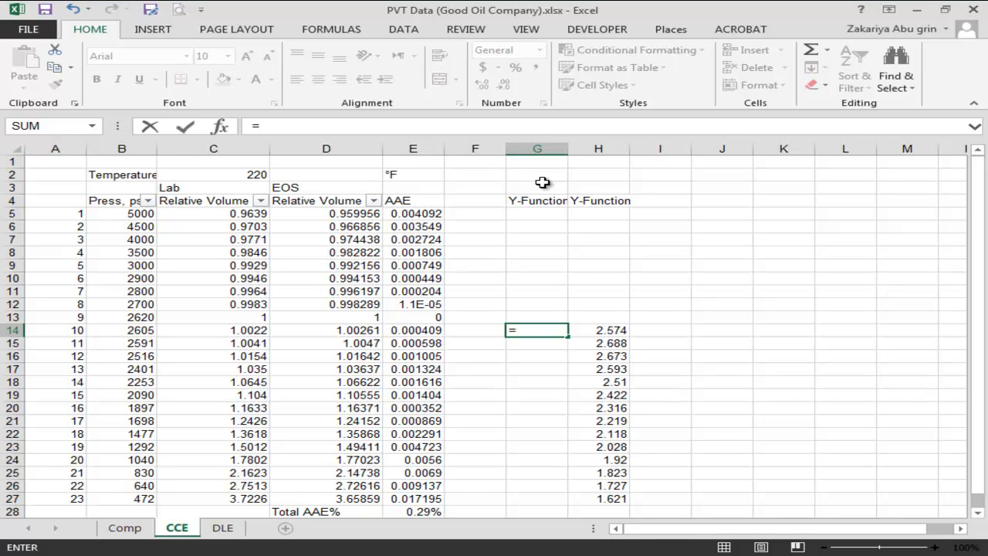
text(()
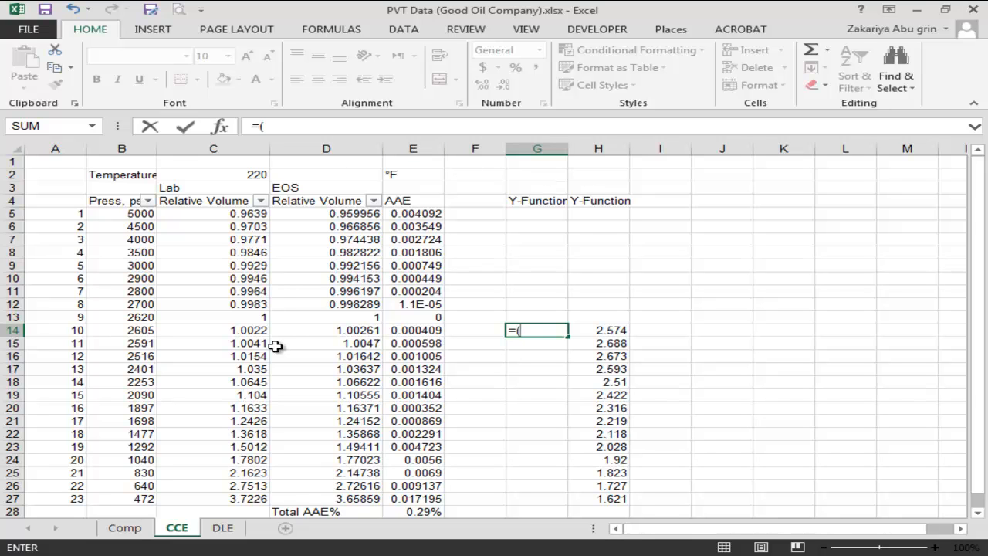
click(135, 318)
click(135, 319)
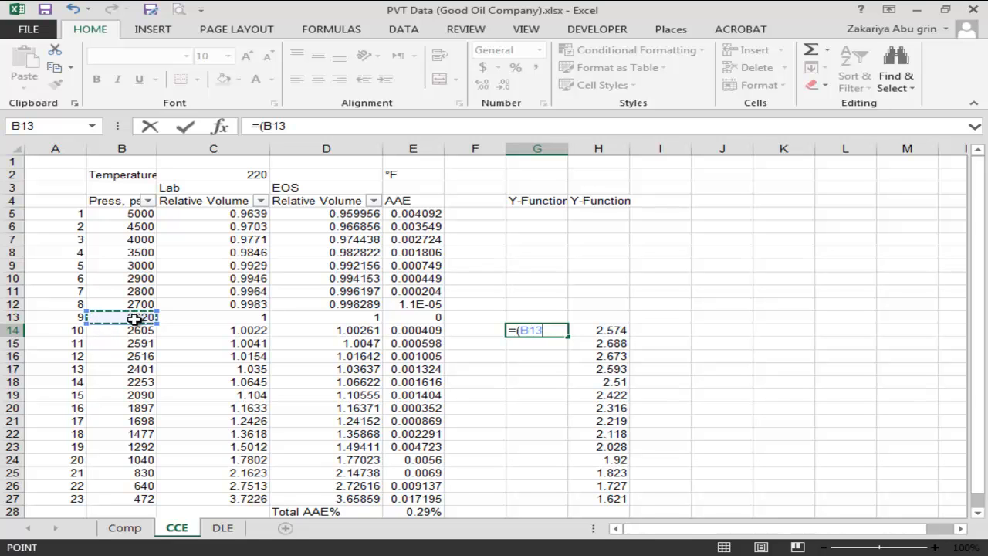
key(F4)
text(-)
click(139, 330)
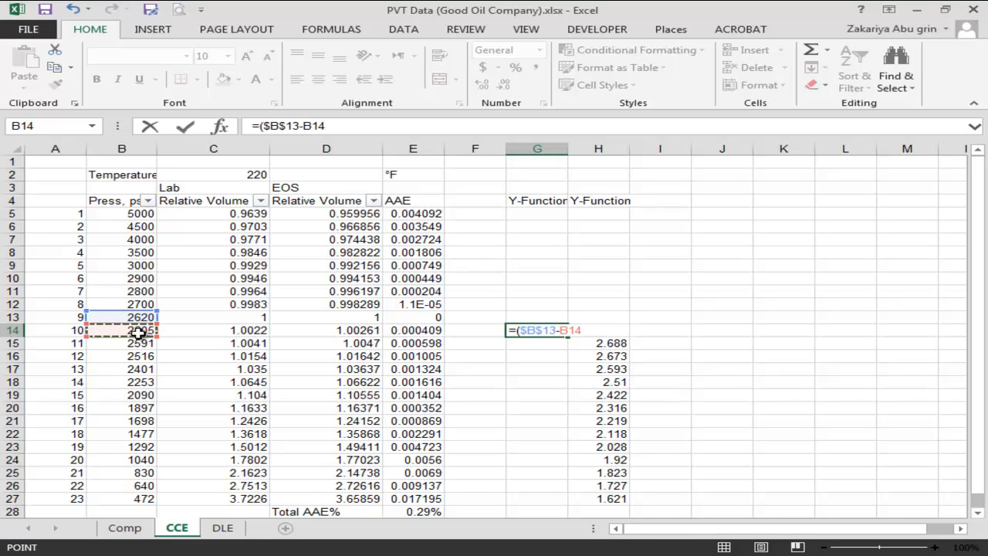
text())
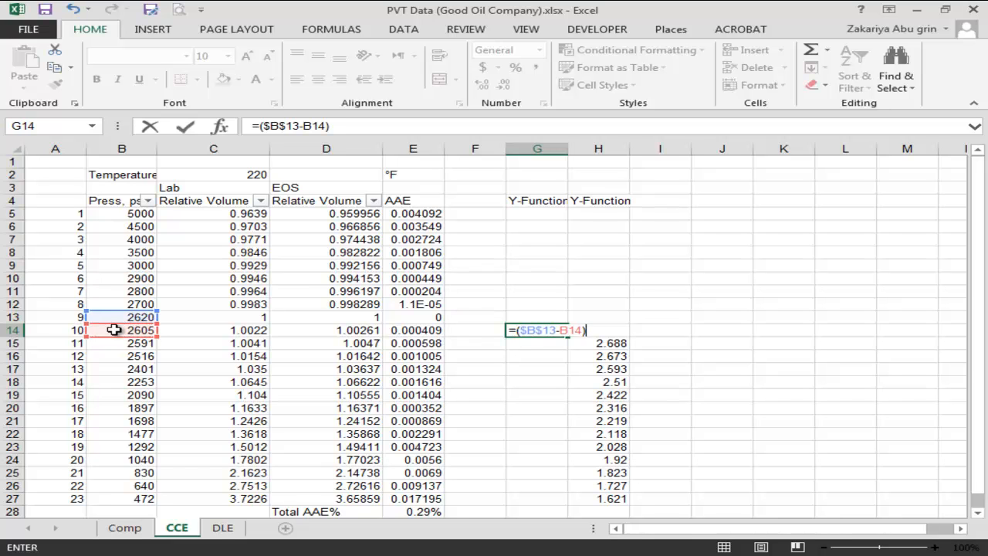
text(/()
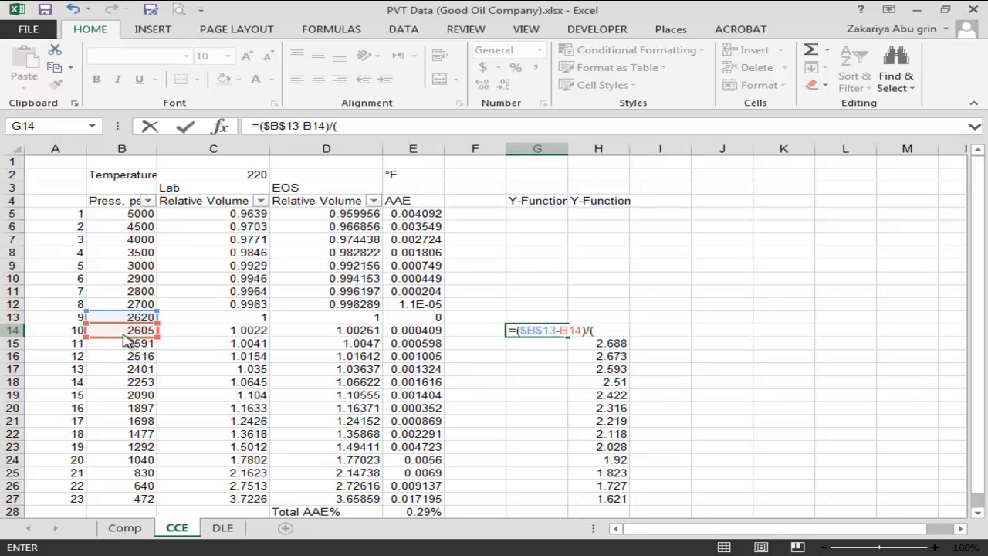
click(124, 332)
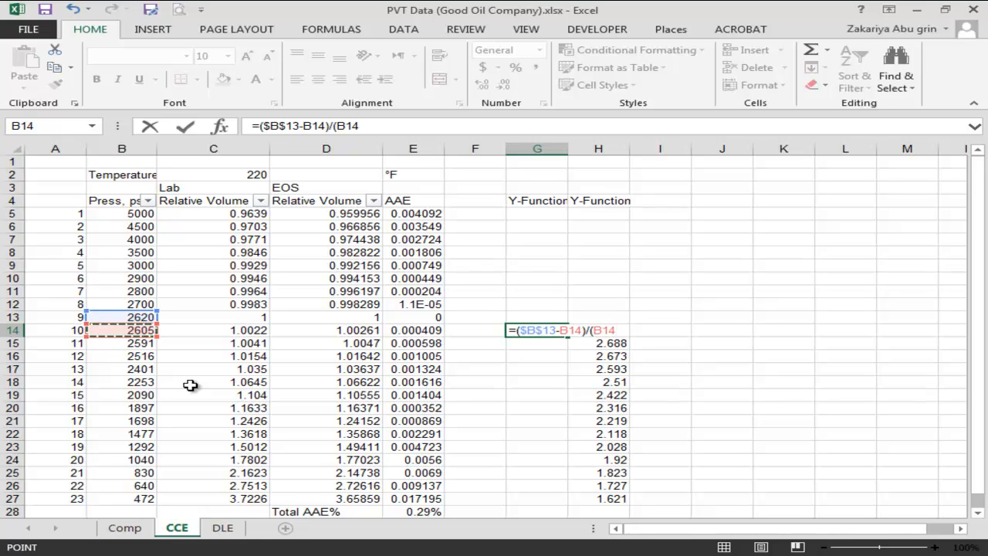
text(+)
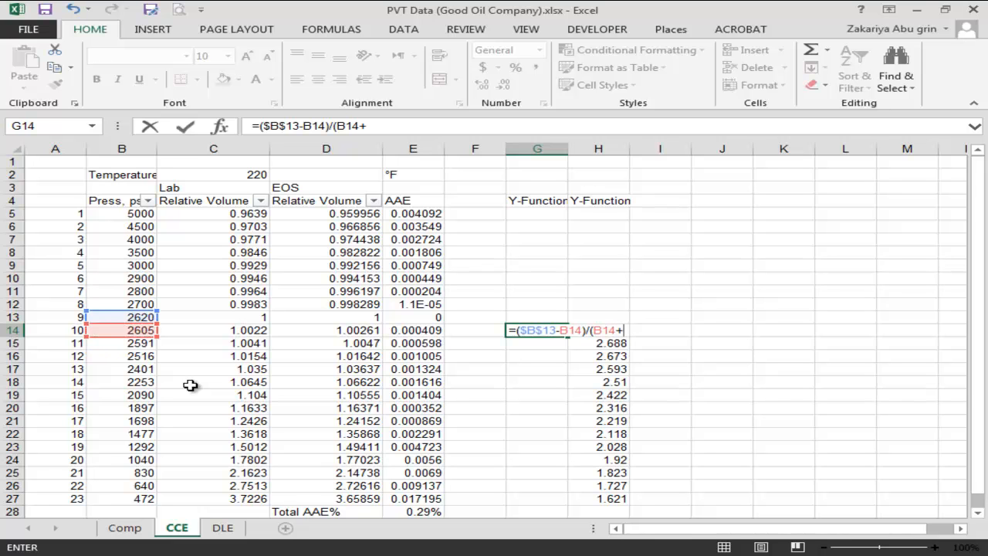
text(14.7)
key(Return)
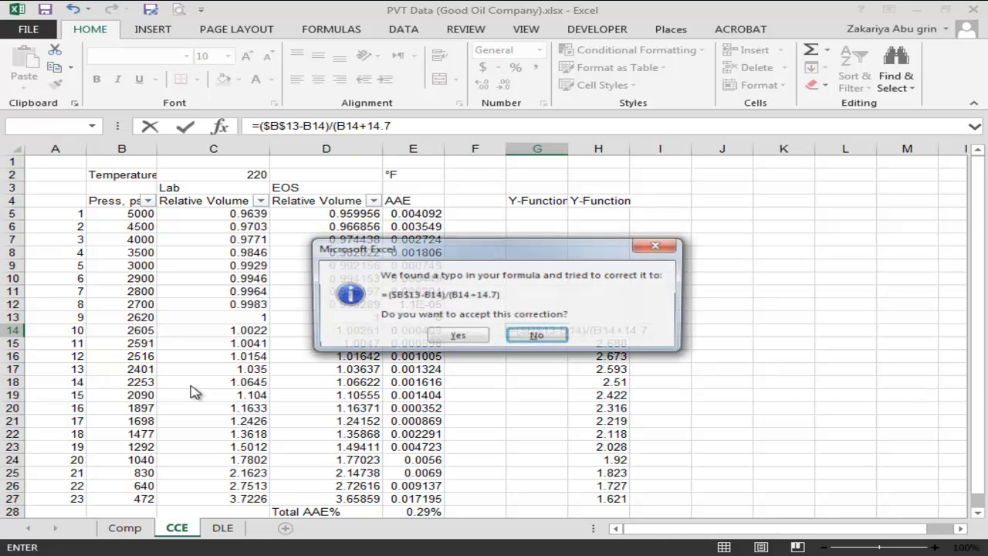
click(457, 337)
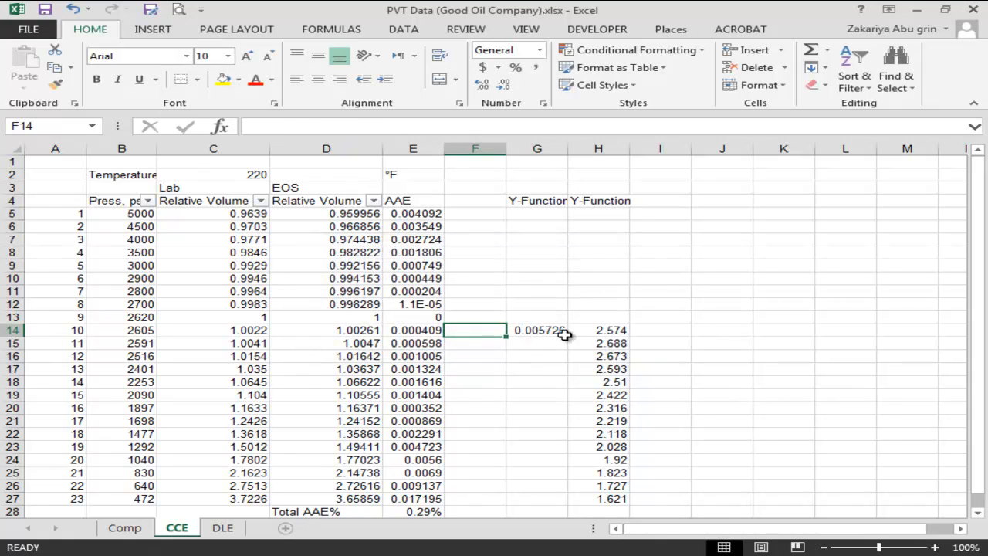
Extend the G14 formula with the lab relative volume term to =($B$13-B14)/((B14+14.7)*(C14-1))
click(529, 329)
double_click(527, 331)
click(594, 329)
text(()
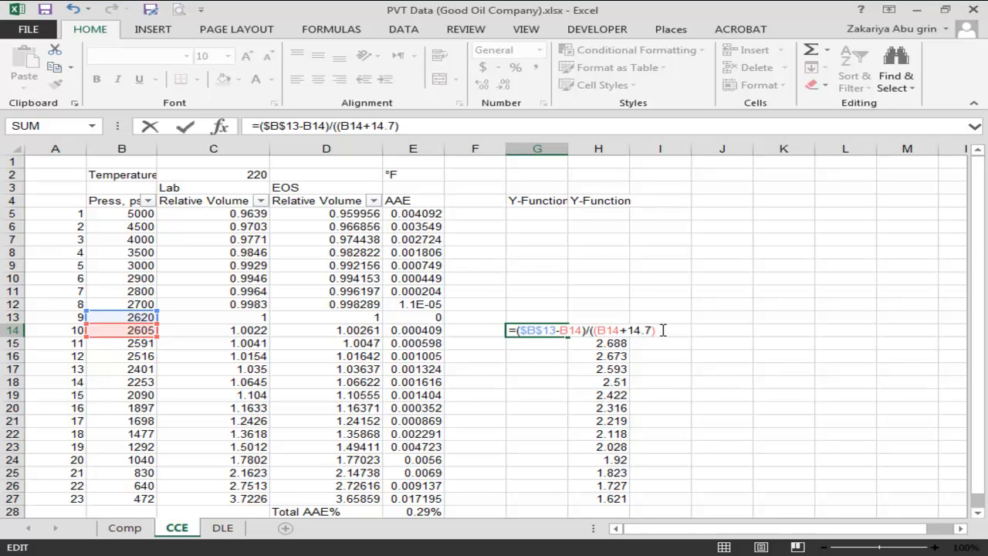
text(*()
click(255, 332)
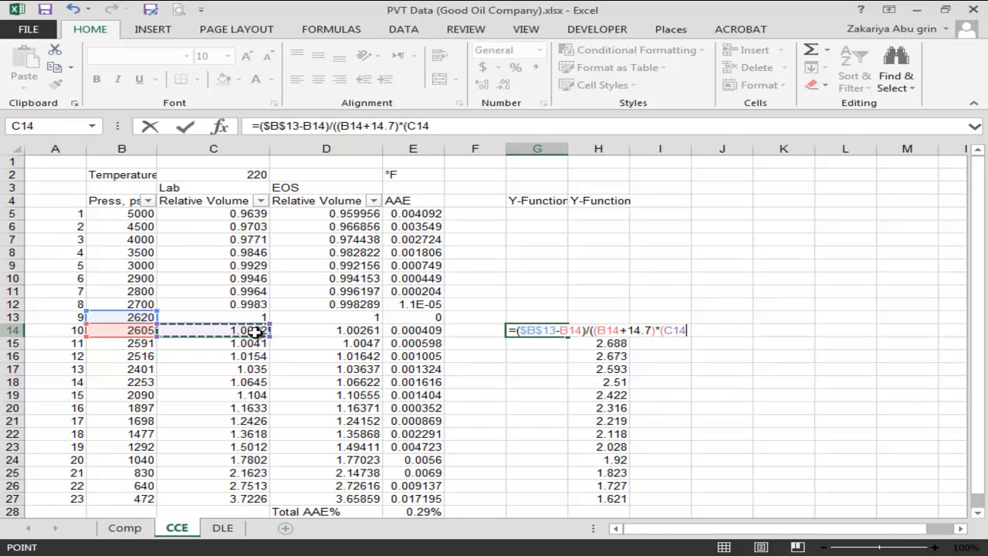
text(-1))
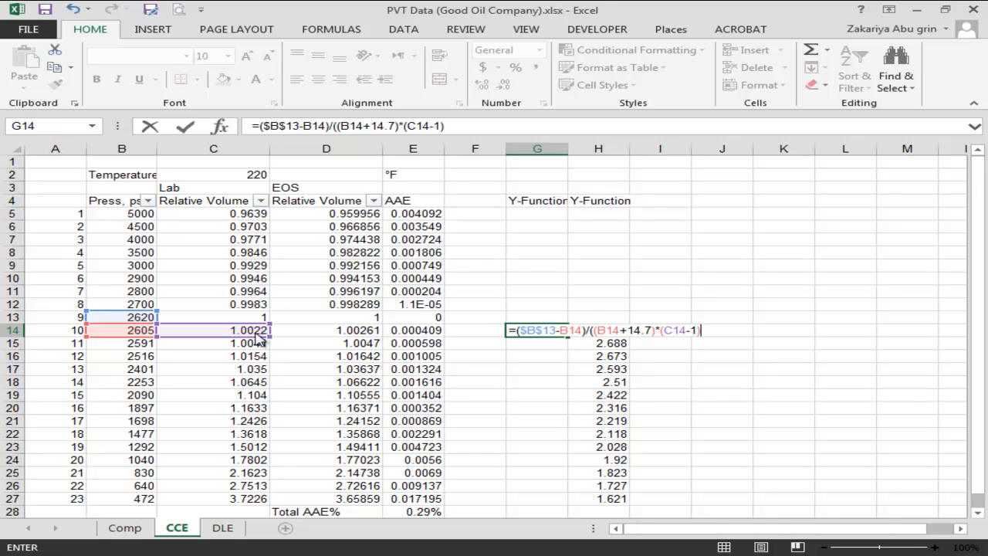
key(Return)
key(Return)
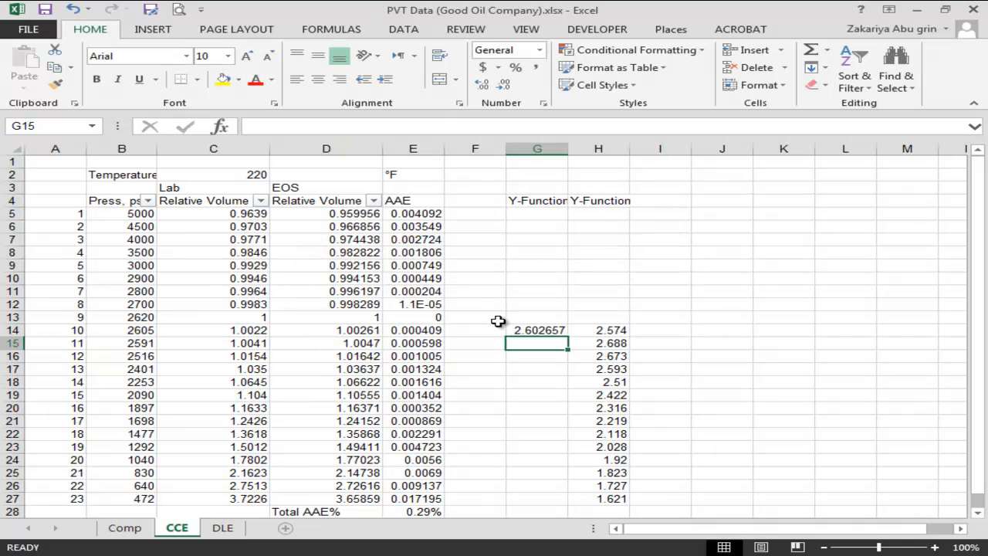
Fill the Y-function formula down to G27, show the values with three decimal places, and narrow column G slightly
click(549, 330)
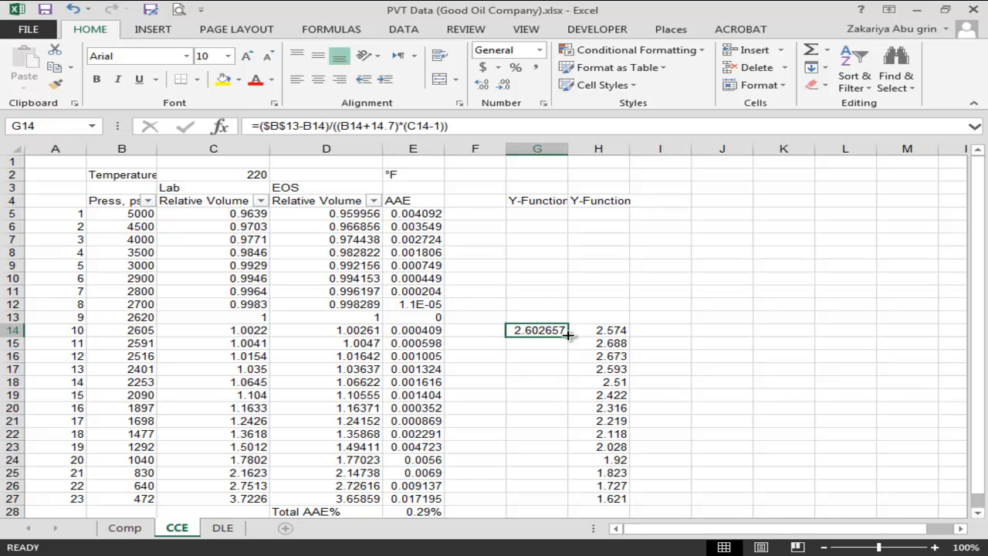
double_click(568, 336)
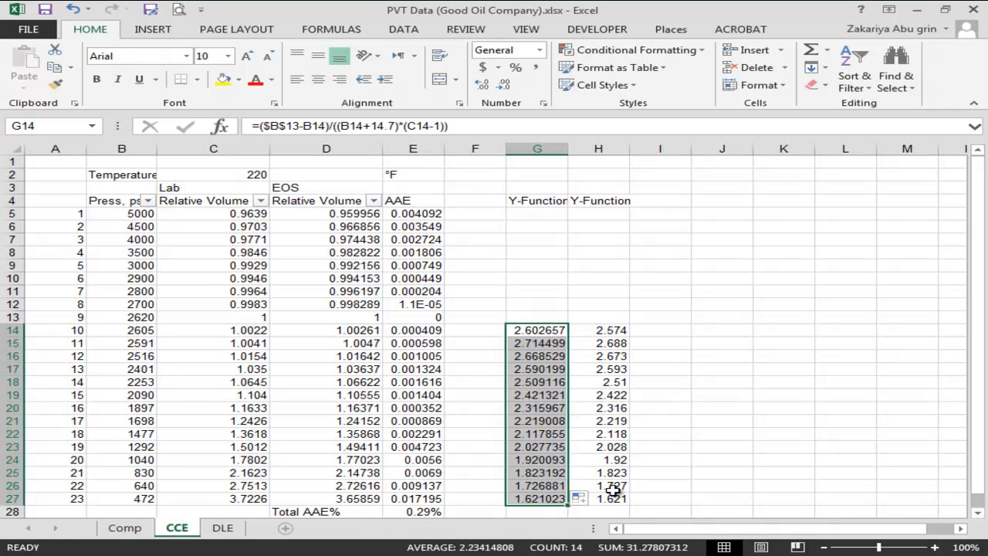
click(503, 85)
click(502, 85)
click(502, 84)
click(502, 85)
click(503, 85)
click(502, 85)
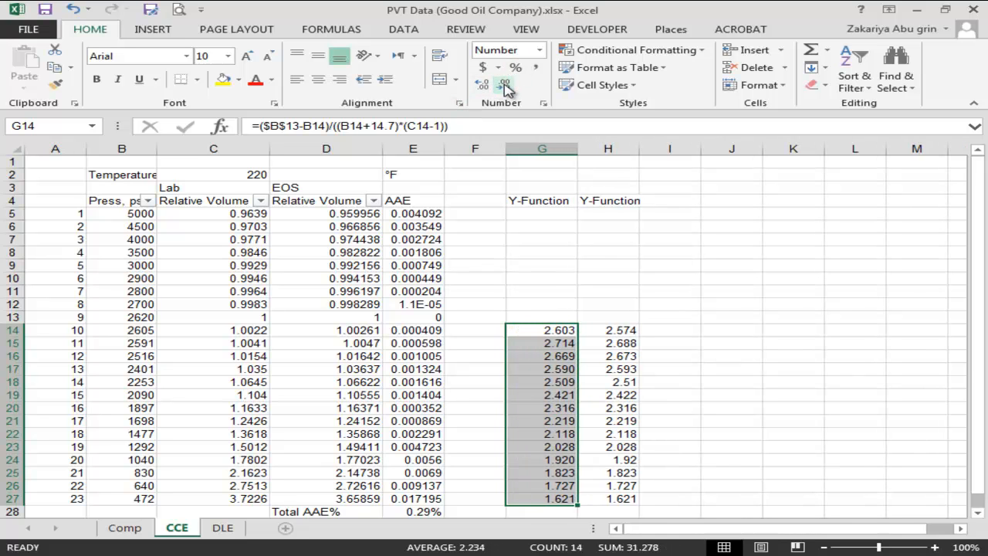
drag(579, 148, 573, 149)
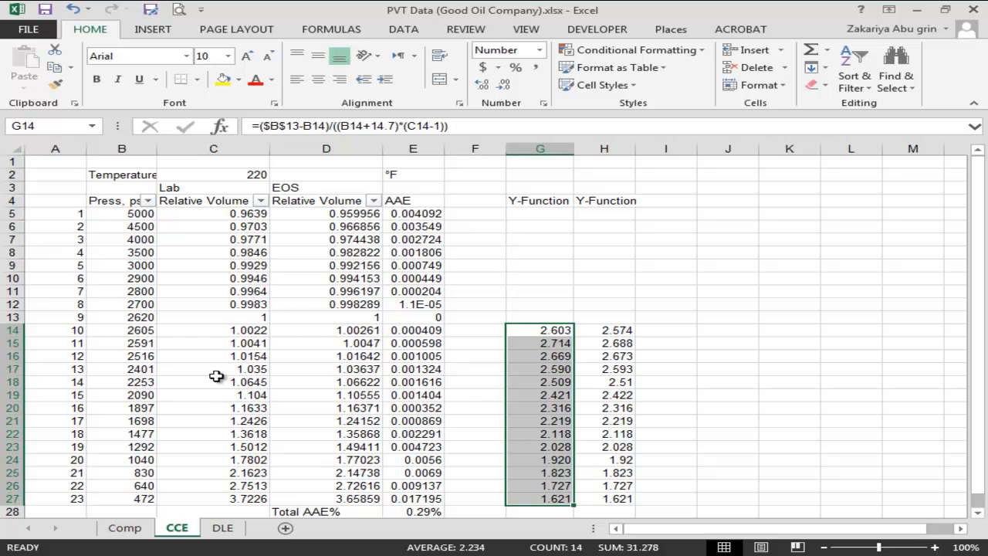
Insert a marker-only scatter chart of the Y-function values in G14:G27 against the pressures in B14:B27
drag(139, 331, 137, 494)
click(167, 30)
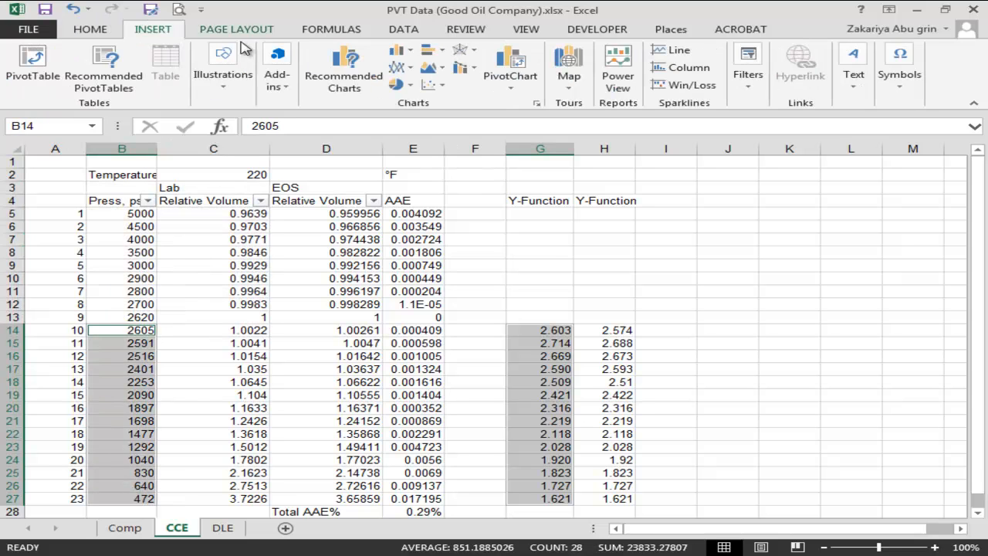
click(444, 87)
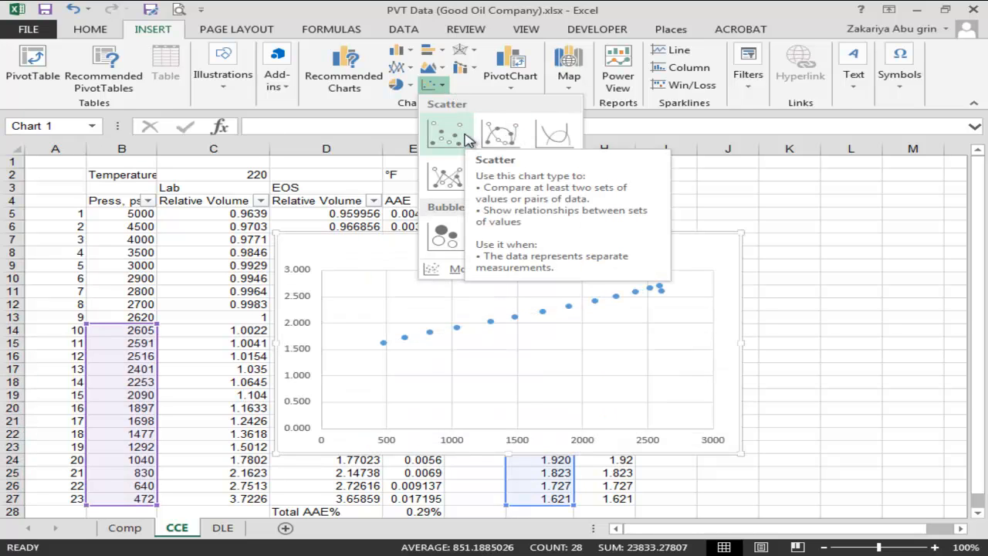
click(467, 138)
Move the scatter chart into the empty area beside column H and enlarge it to about column P, row 21
drag(537, 239, 680, 224)
drag(882, 220, 773, 220)
click(824, 548)
click(824, 548)
drag(514, 199, 705, 180)
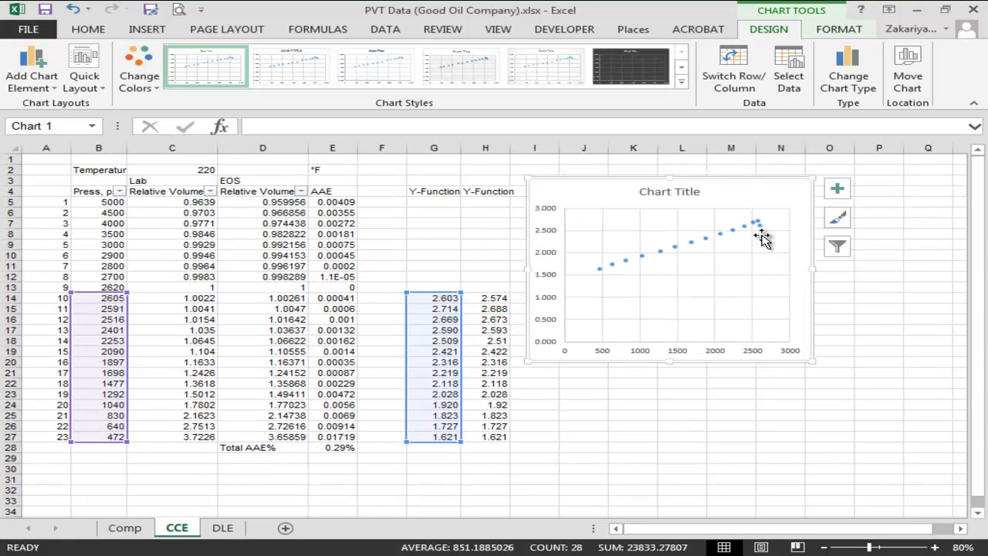
drag(813, 361, 879, 374)
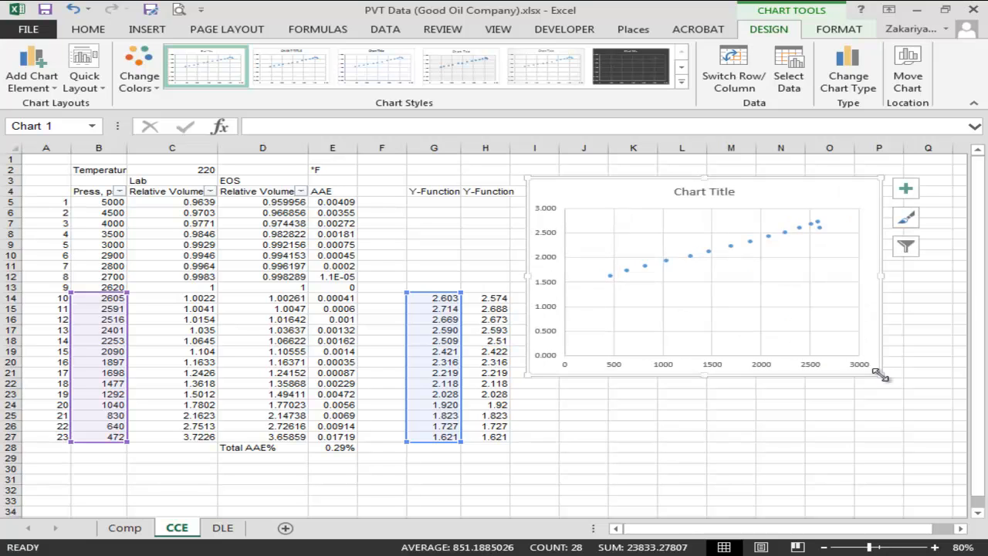
Change the scatter chart's title to Y-Function
click(708, 191)
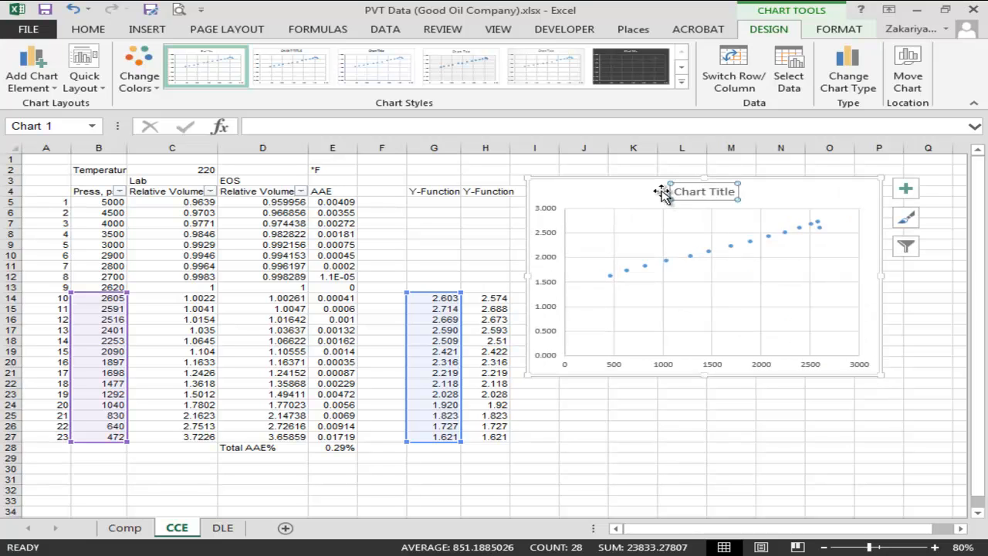
drag(672, 190, 740, 189)
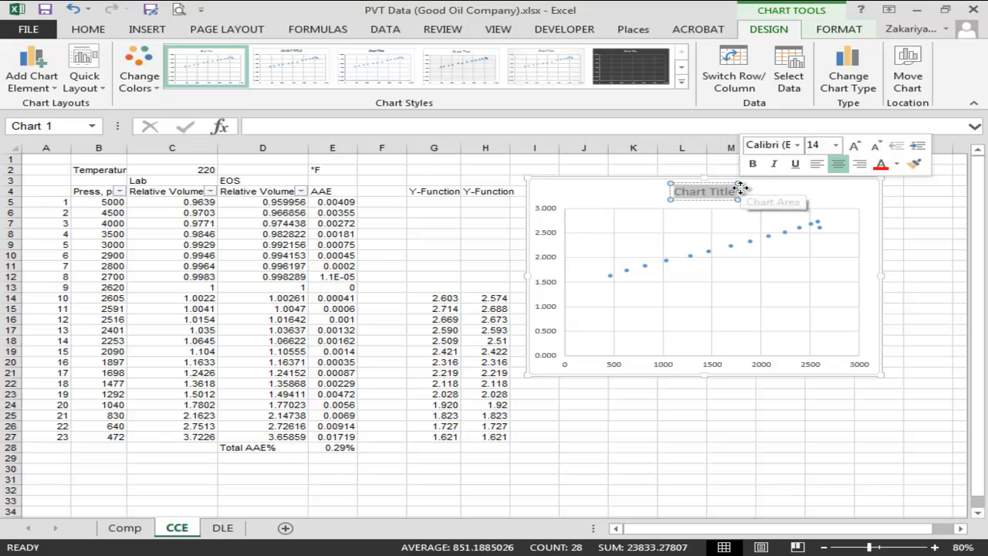
text(Y-)
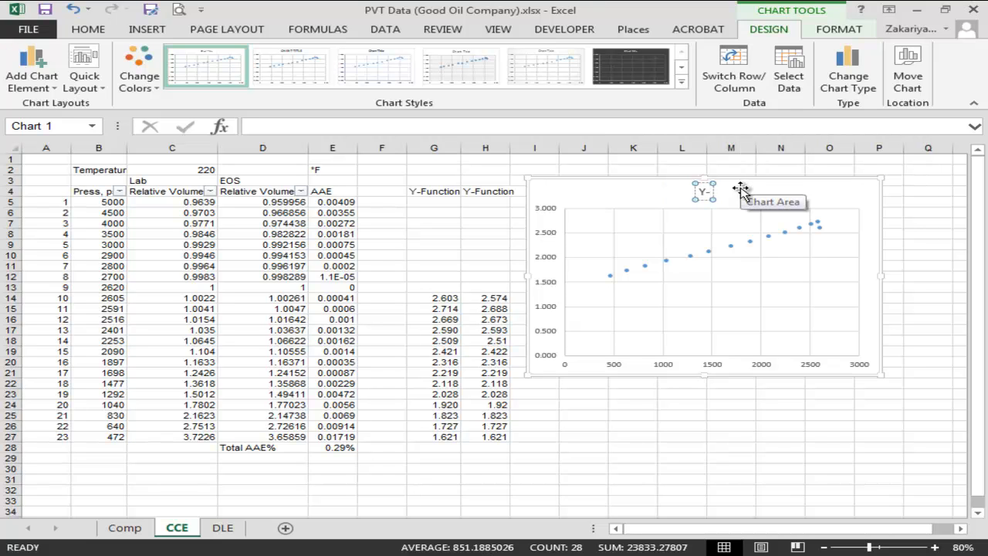
text(Function)
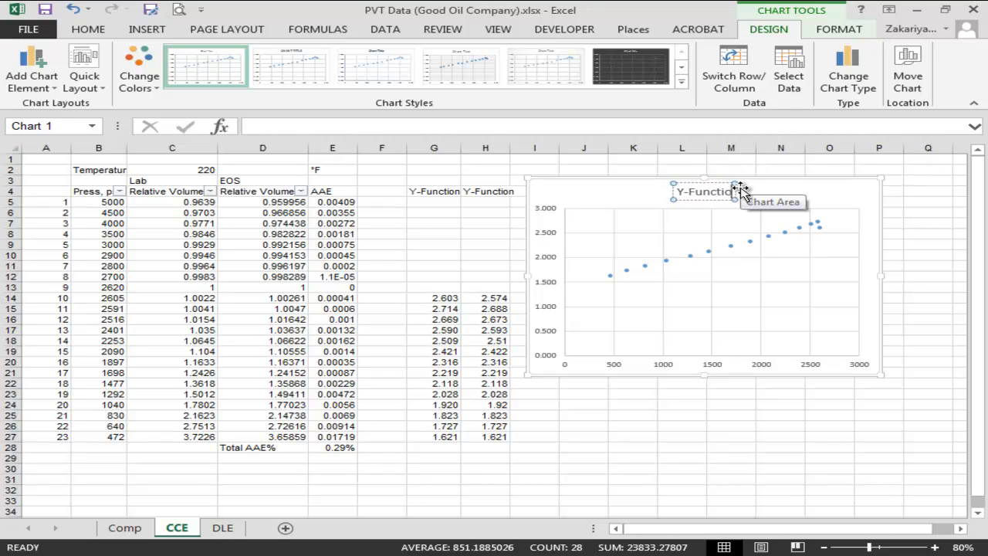
click(884, 291)
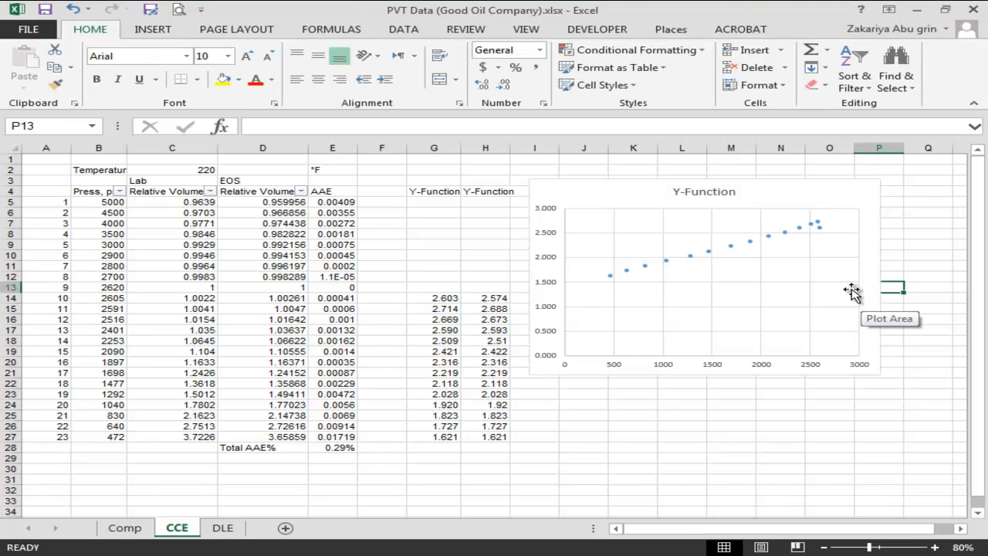
Add a linear trendline to the Y-function data series in the scatter chart
click(768, 240)
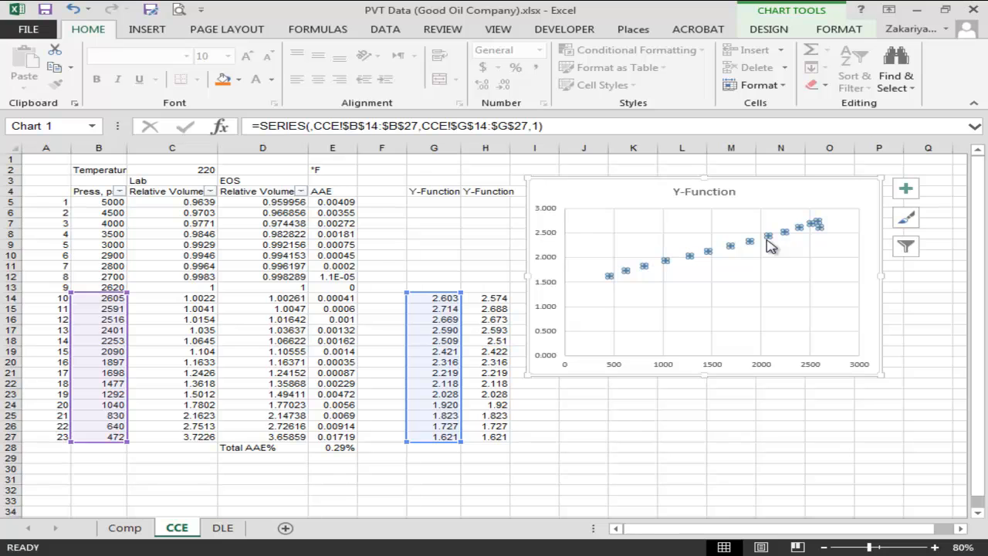
right_click(771, 238)
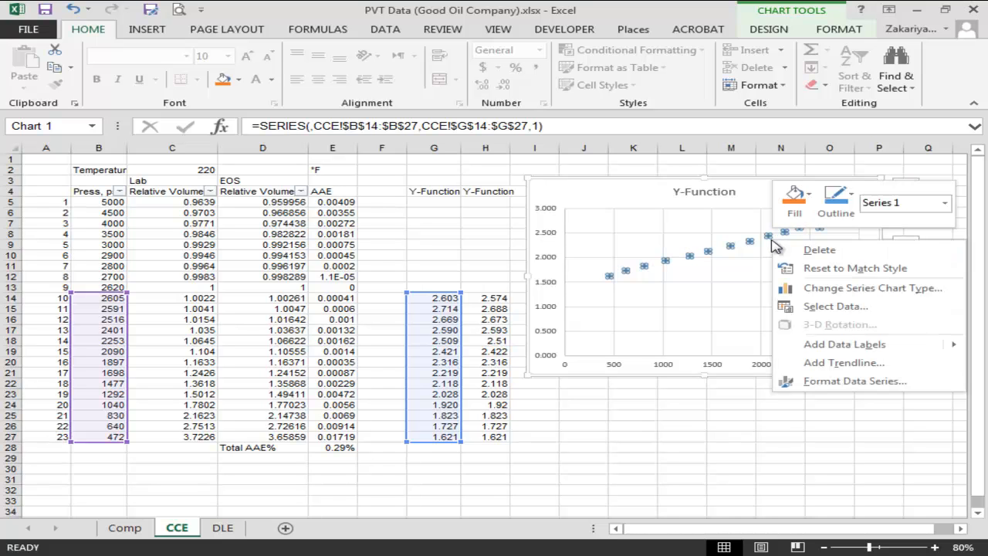
mouse_move(845, 343)
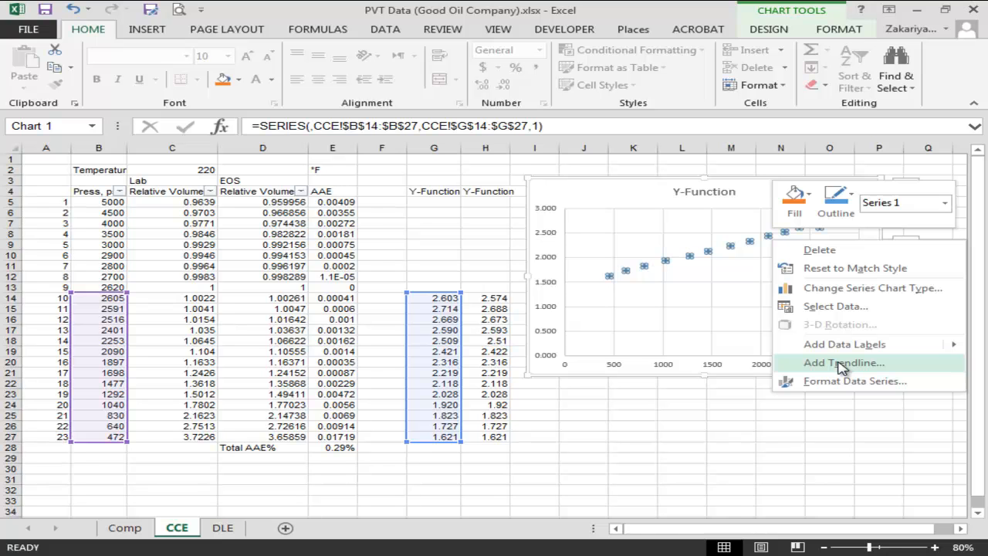
click(840, 363)
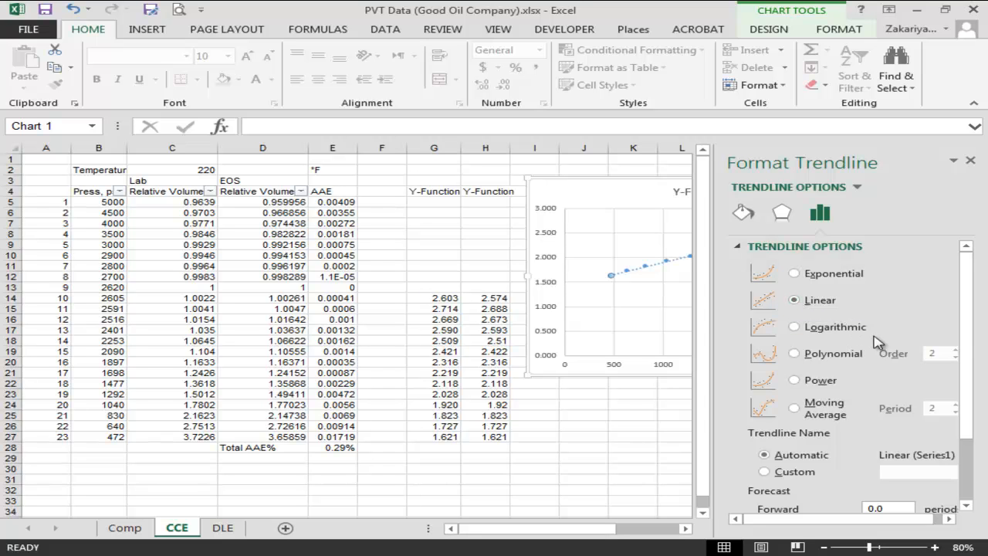
Display the equation and R-squared value of the linear trendline on the Y-Function chart, without a set intercept
drag(965, 333, 954, 241)
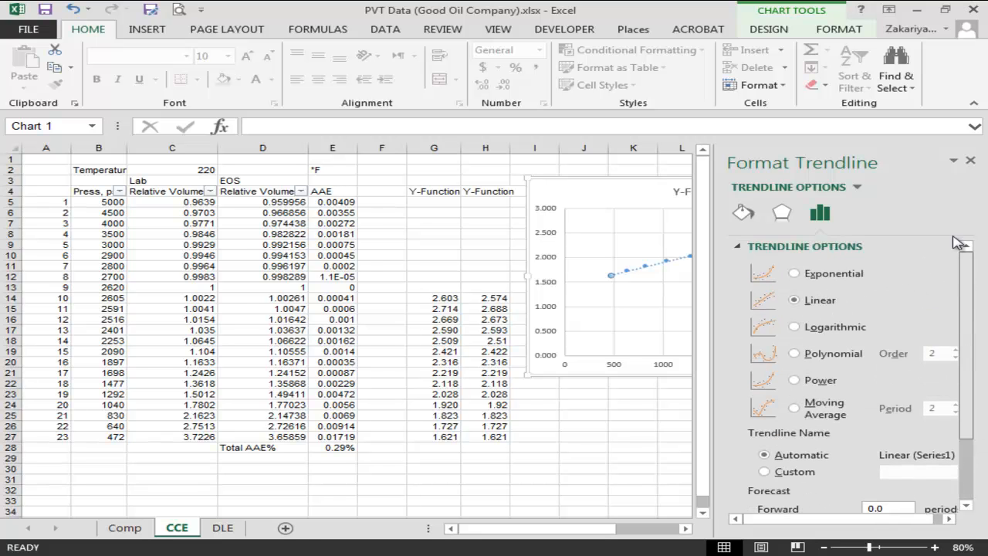
drag(964, 399, 976, 471)
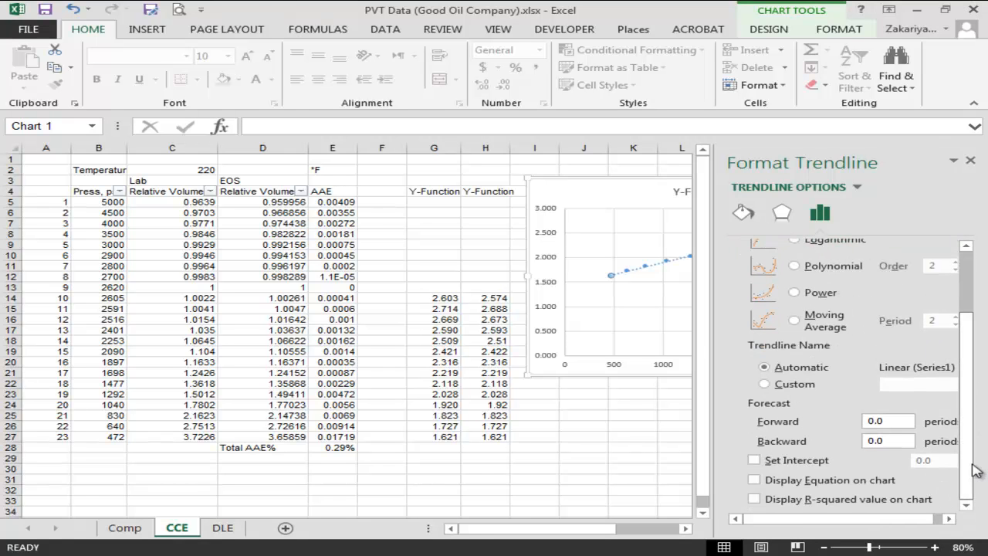
click(753, 459)
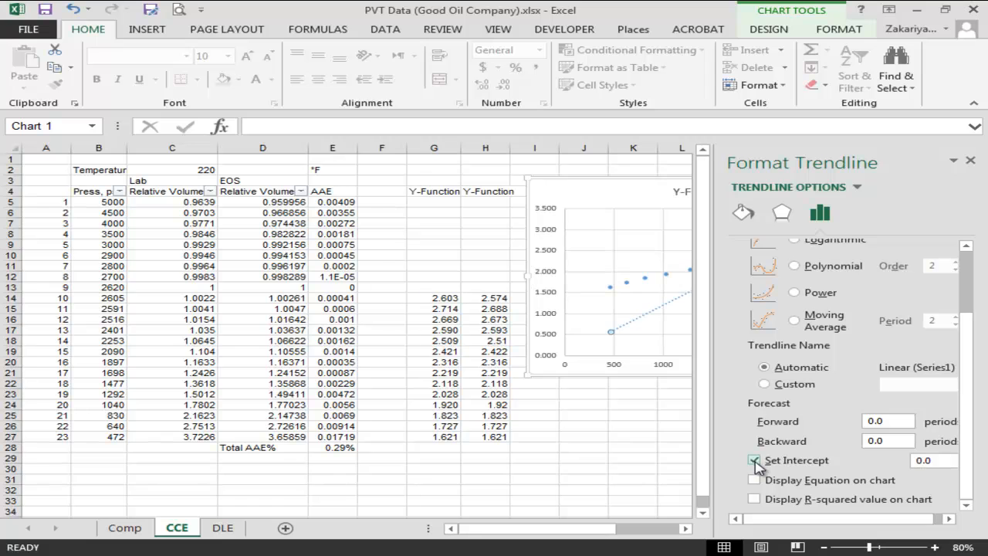
click(753, 460)
click(754, 480)
click(754, 499)
click(652, 161)
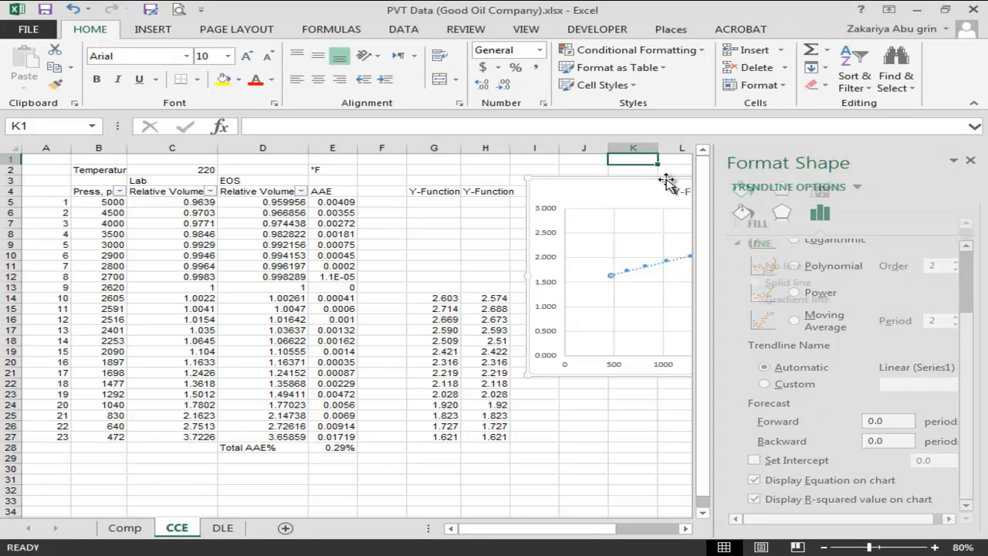
click(970, 163)
Examine the Y-Function chart's trendline equation, R-squared value and plotted data points at 120% zoom
click(756, 222)
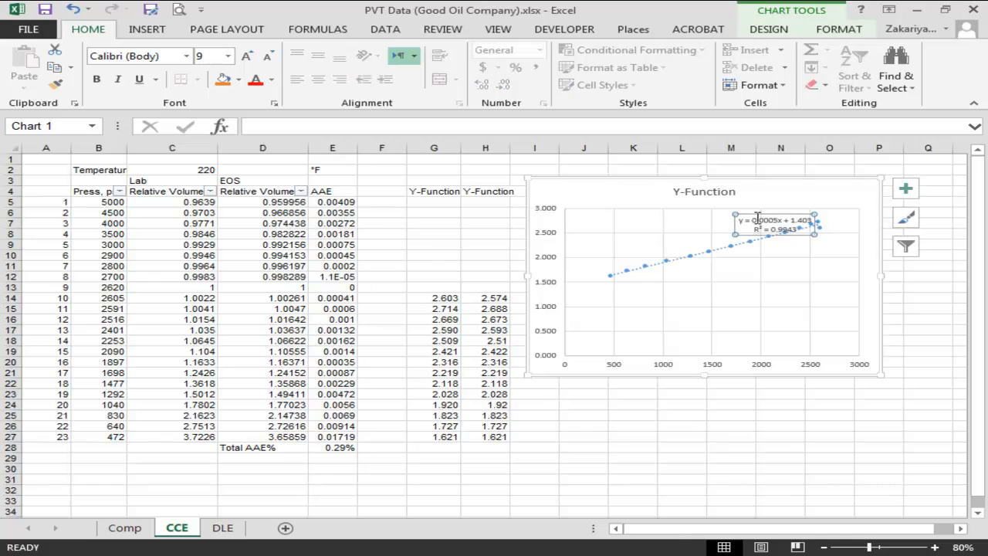
click(935, 547)
click(934, 547)
click(934, 547)
click(934, 547)
drag(818, 531, 939, 529)
drag(980, 395, 976, 372)
click(633, 340)
click(572, 271)
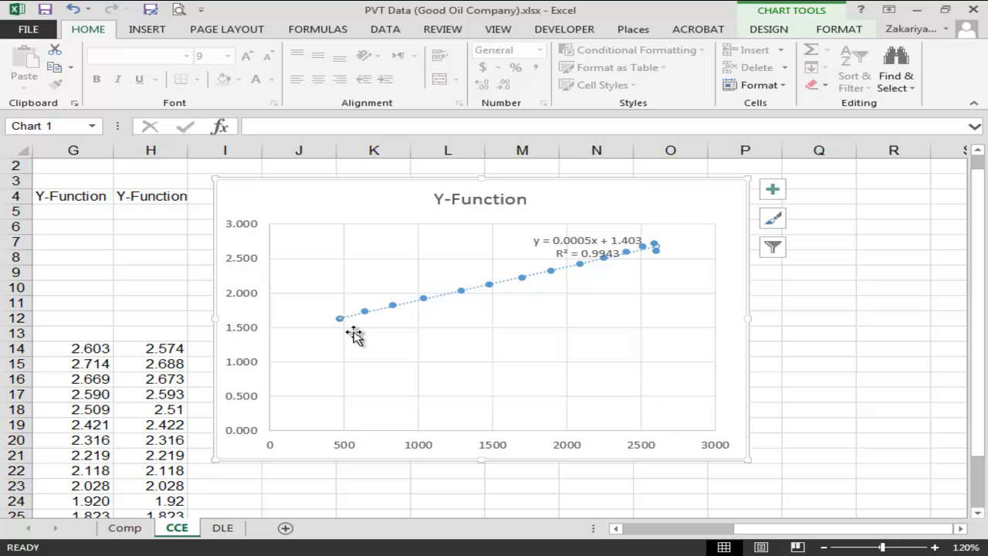
click(364, 309)
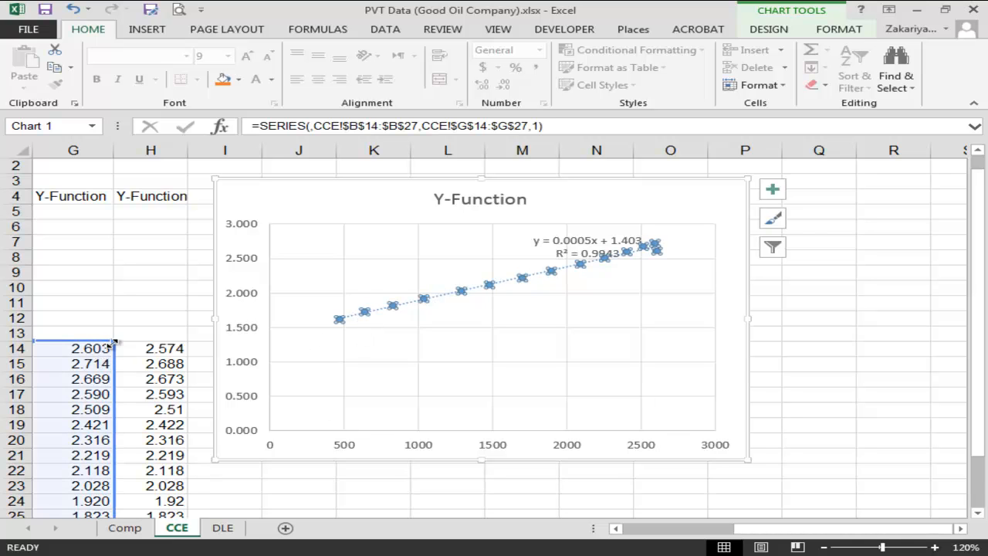
Move the Y-Function chart nearly three columns to the right and slightly up, clear of the data table
mouse_move(112, 347)
mouse_down()
mouse_move(114, 372)
mouse_move(114, 349)
mouse_up()
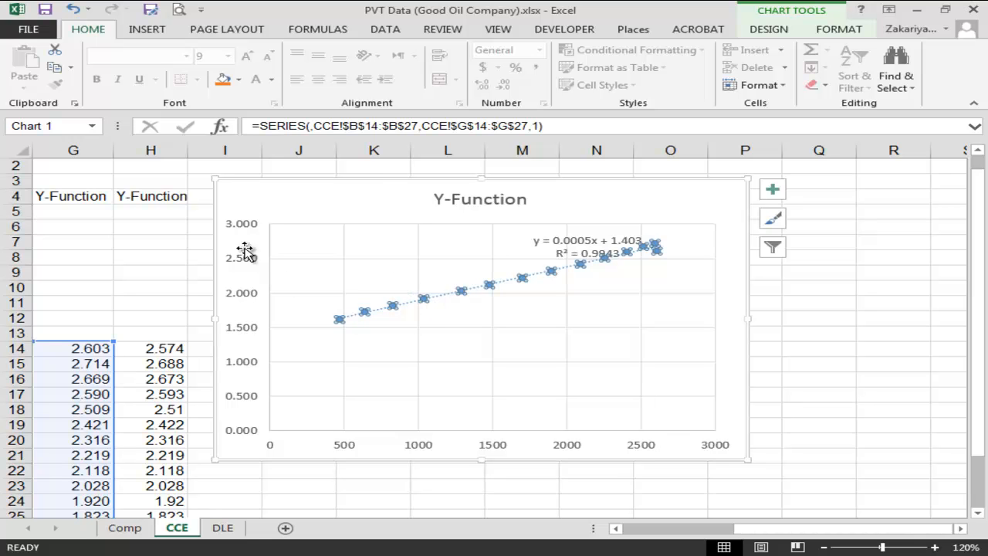
click(249, 177)
drag(249, 177, 440, 159)
Insert a blank column D between the Lab and EOS relative volume columns
drag(807, 532, 614, 531)
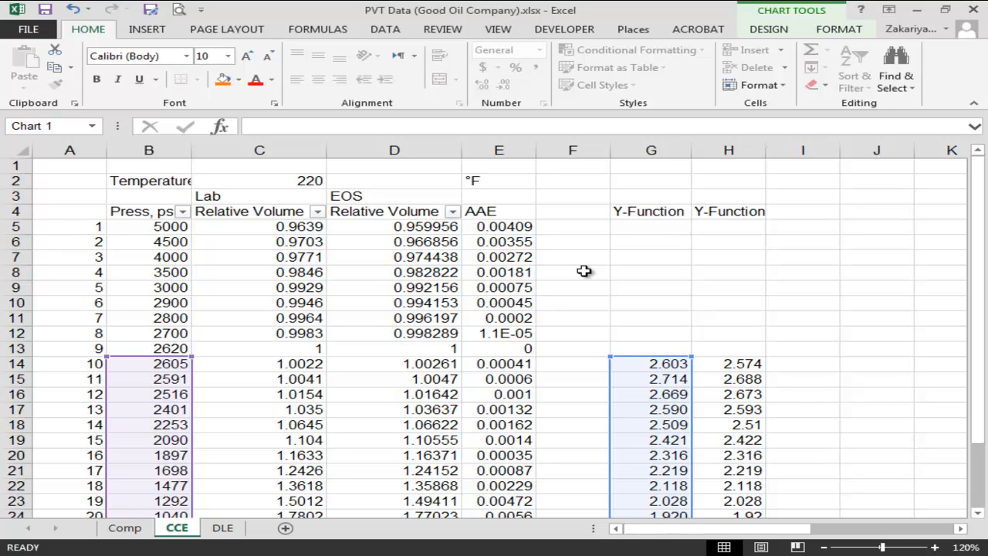
right_click(497, 149)
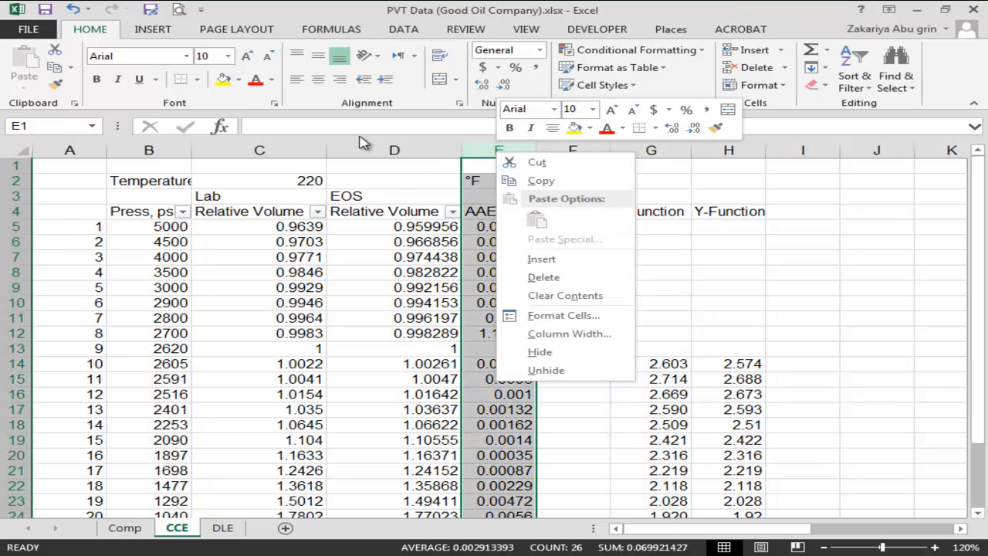
key(Escape)
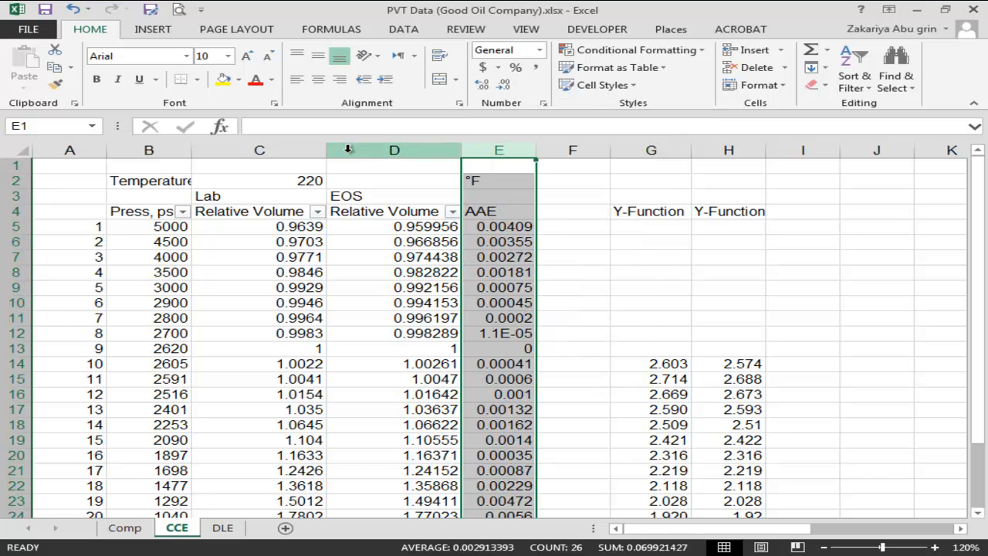
right_click(347, 148)
click(400, 262)
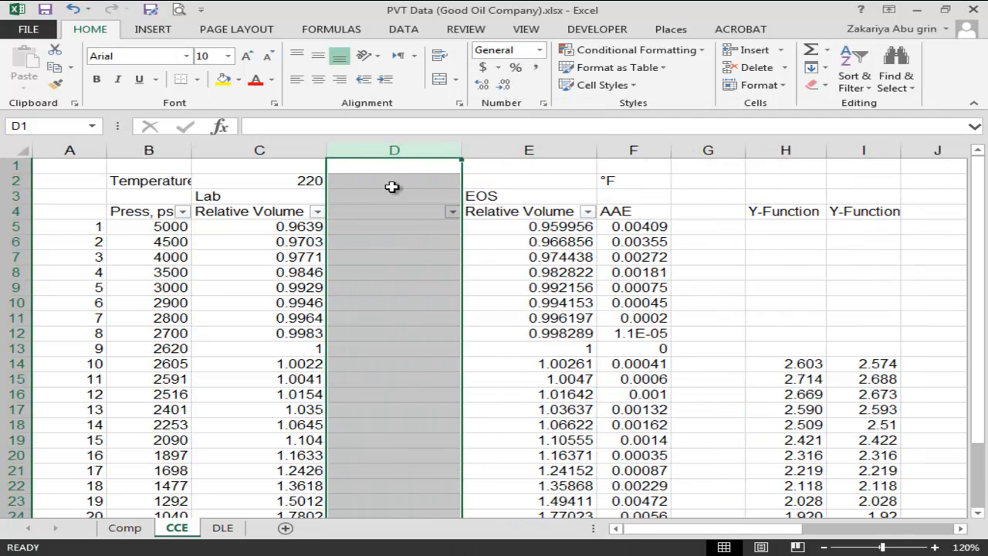
Head the new column with "Fixed Lab" in D3 and copy the "Relative Volume" header from C4 into D4
click(380, 210)
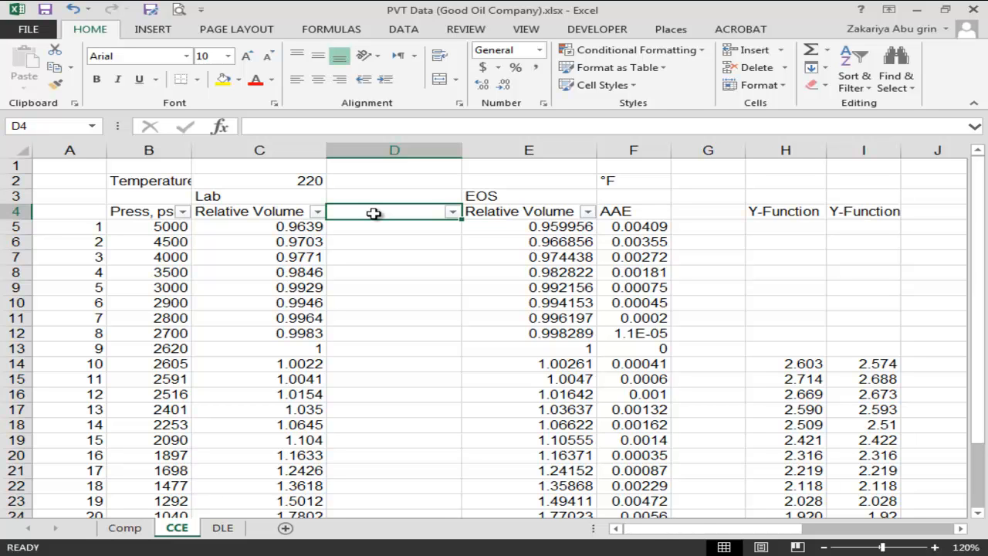
click(363, 198)
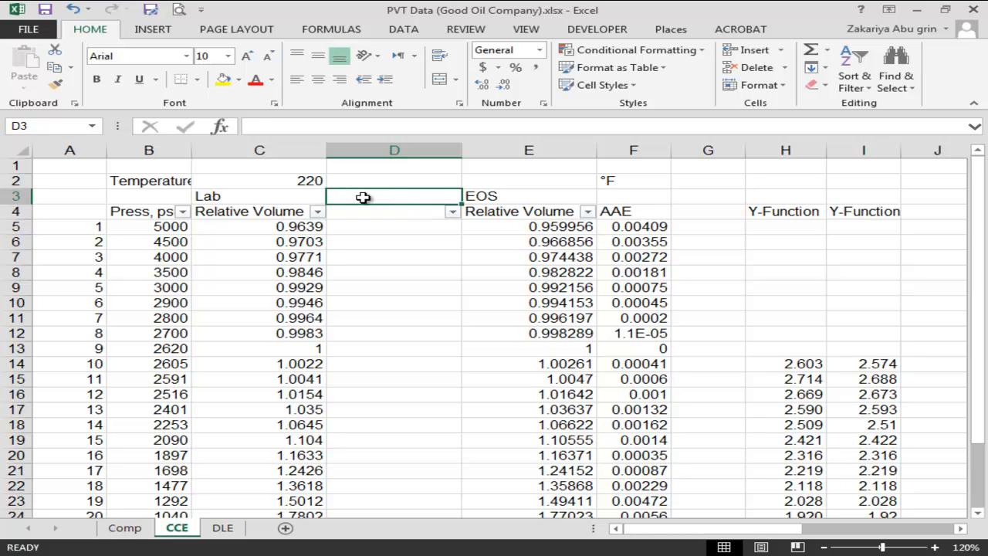
text(F)
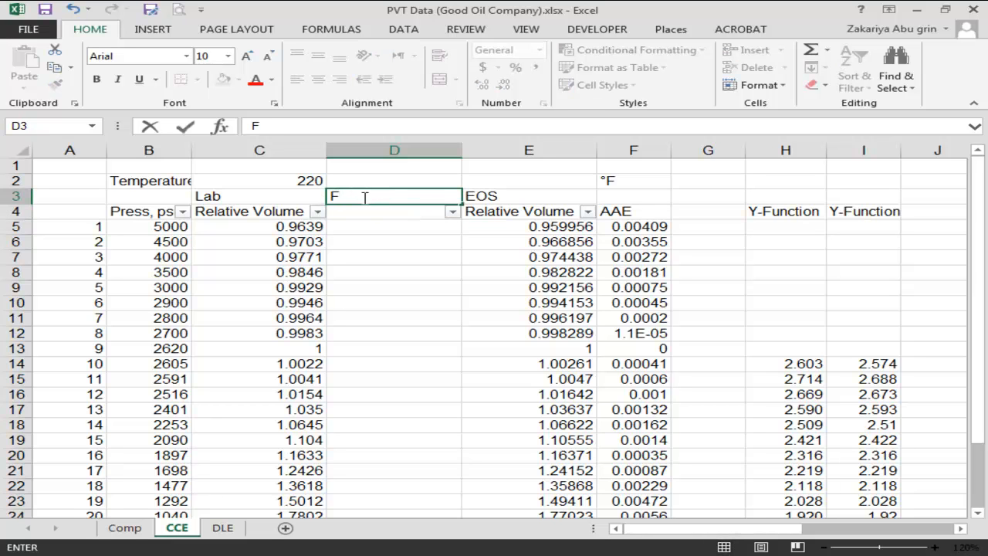
text(ixed Lab)
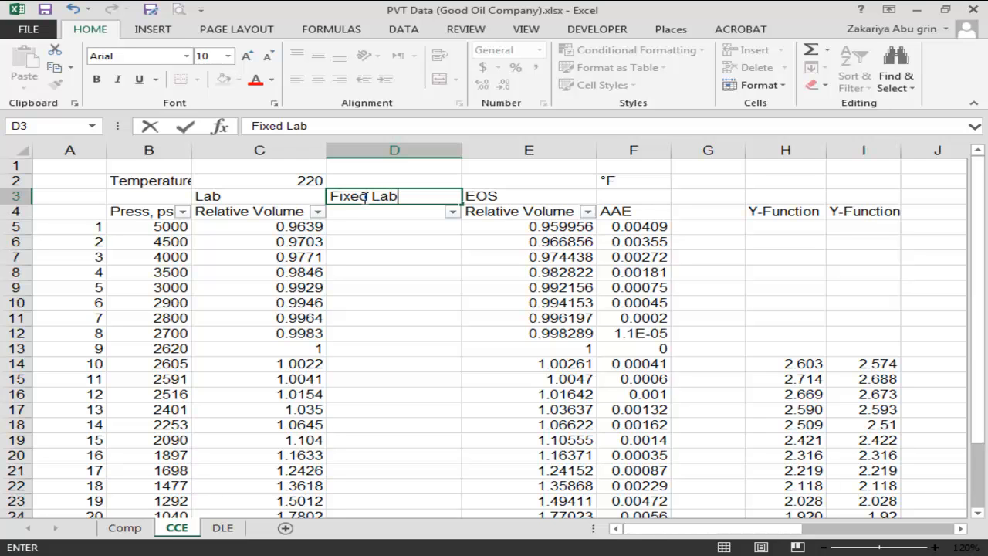
click(278, 211)
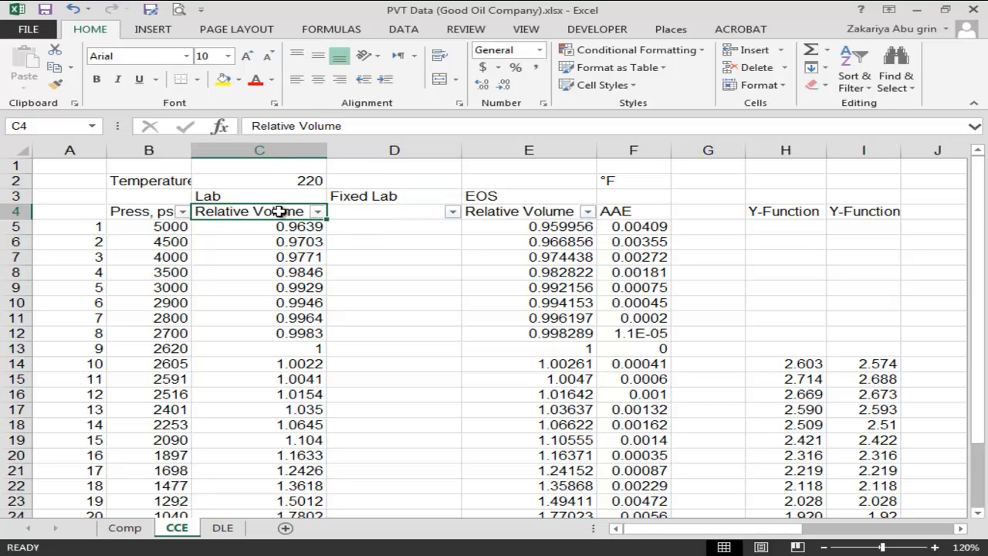
key(ctrl+c)
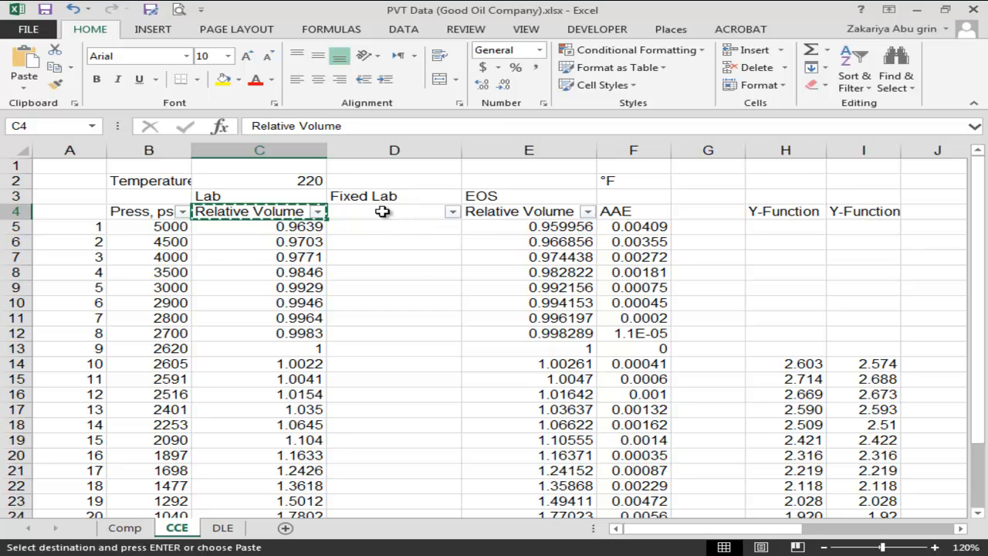
click(383, 210)
key(ctrl+v)
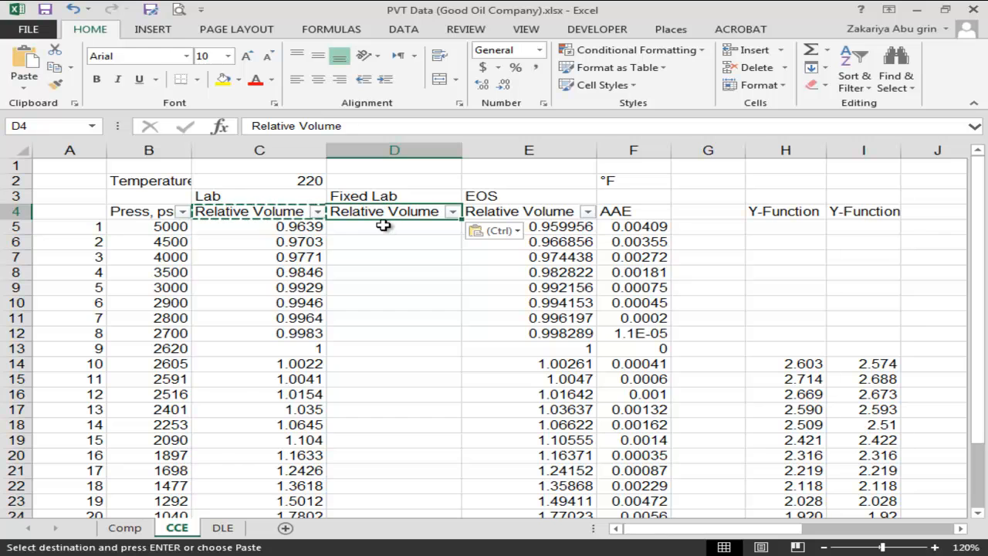
click(383, 225)
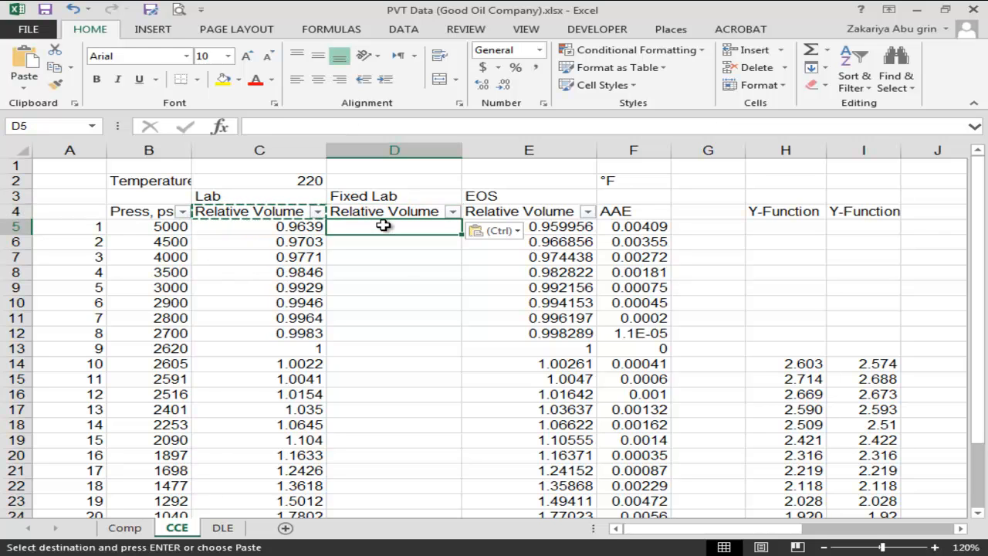
text(=)
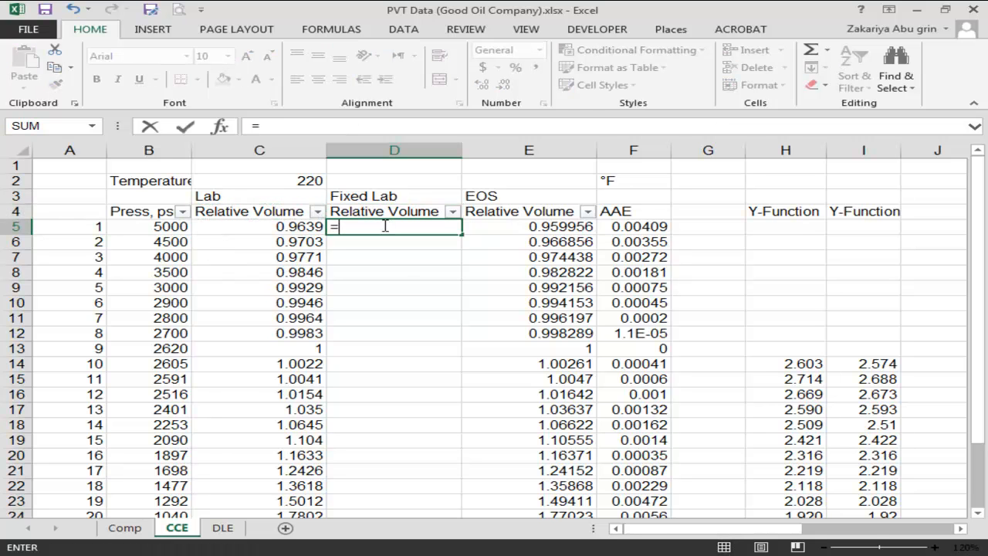
text(1+()
text(()
key(BackSpace)
key(BackSpace)
key(BackSpace)
key(BackSpace)
key(BackSpace)
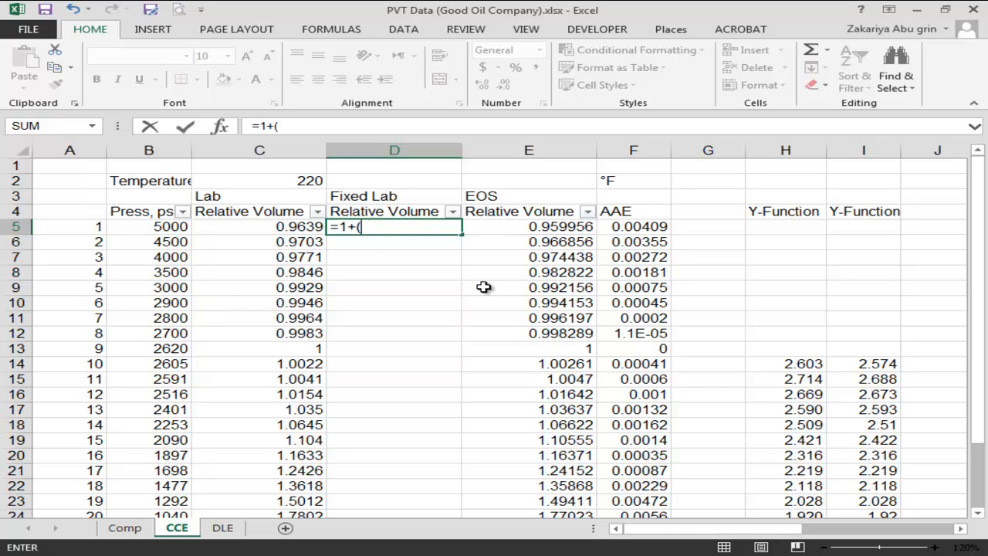
Enter the formula =1+(($B$13-B14)/B14*(1+1*B14)) in D14 of the Fixed Lab column
key(Down)
key(Down)
key(Down)
key(Down)
key(Down)
key(Down)
key(Down)
key(Down)
key(Down)
key(Down)
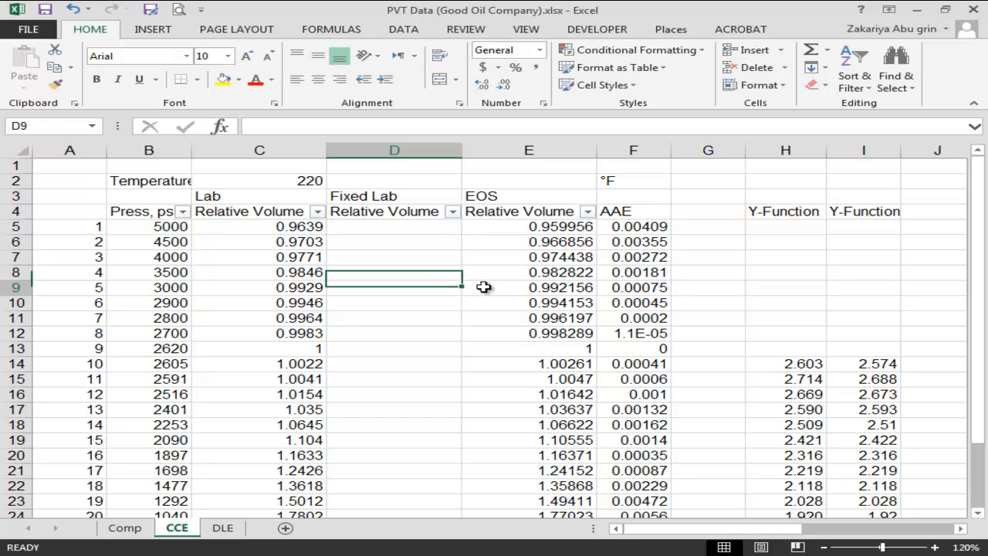
key(Up)
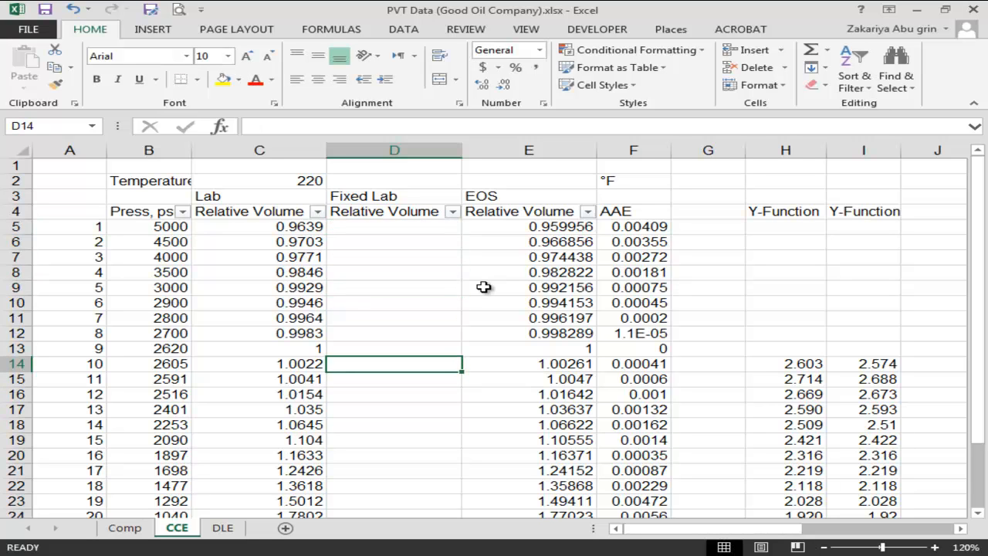
text(=)
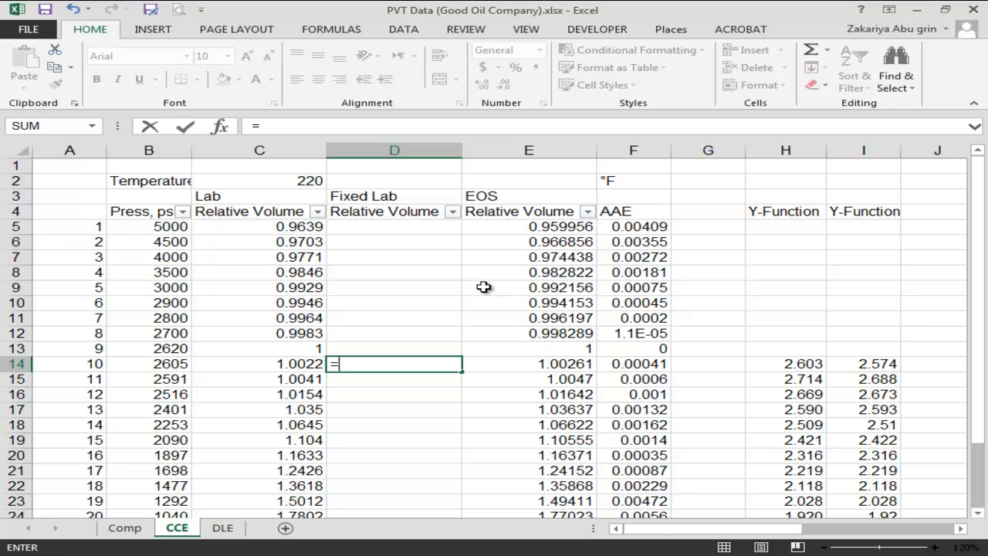
text(1+(()
click(169, 347)
key(F4)
text(-)
click(163, 365)
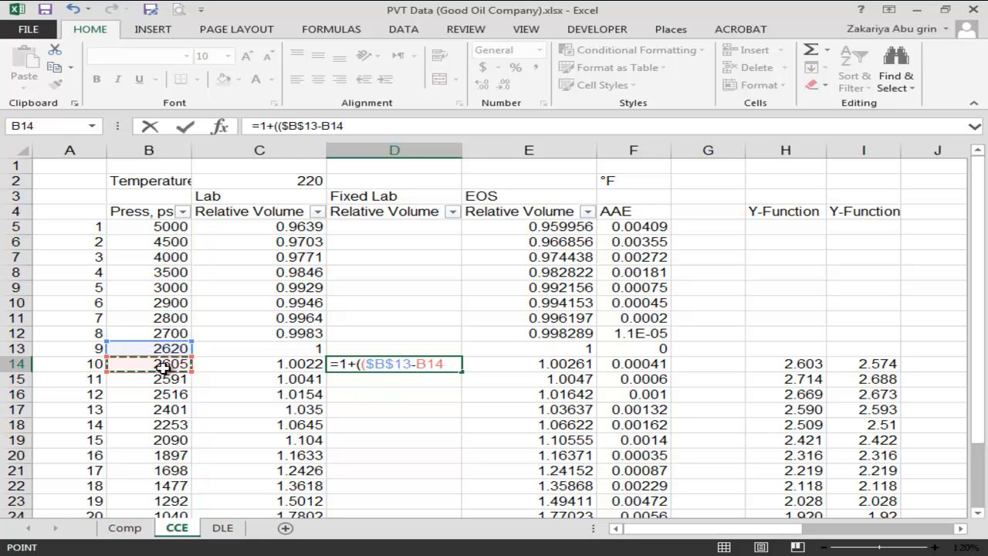
text())
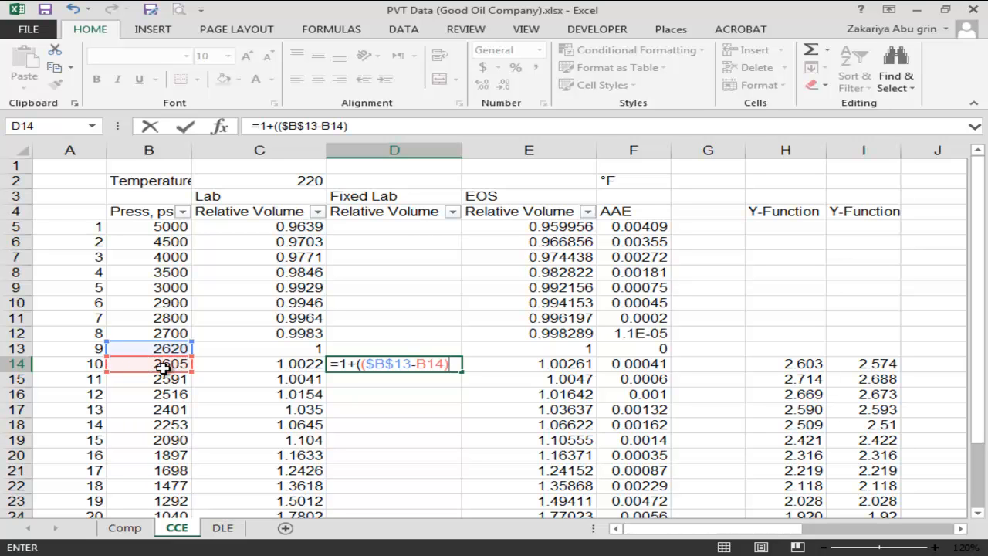
text(/)
click(146, 365)
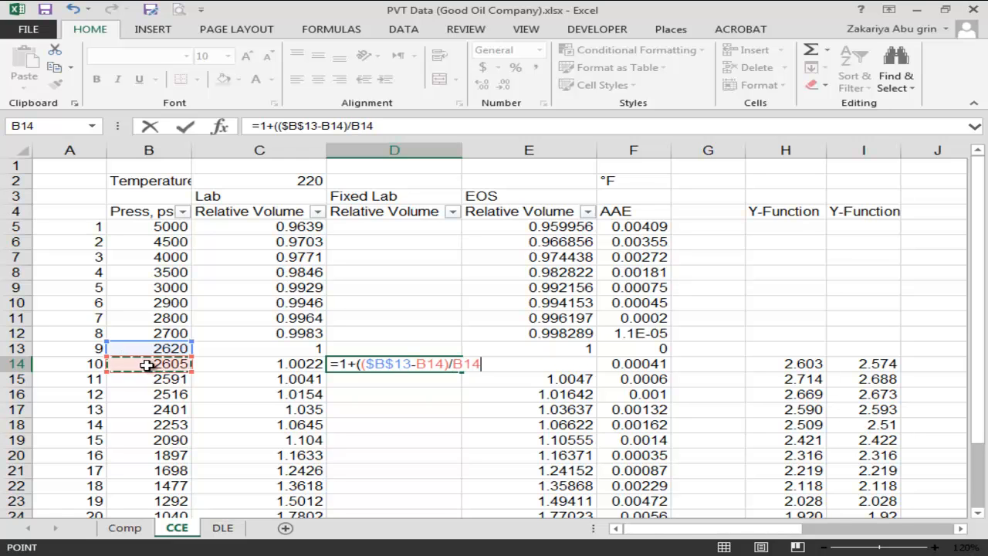
text(*)
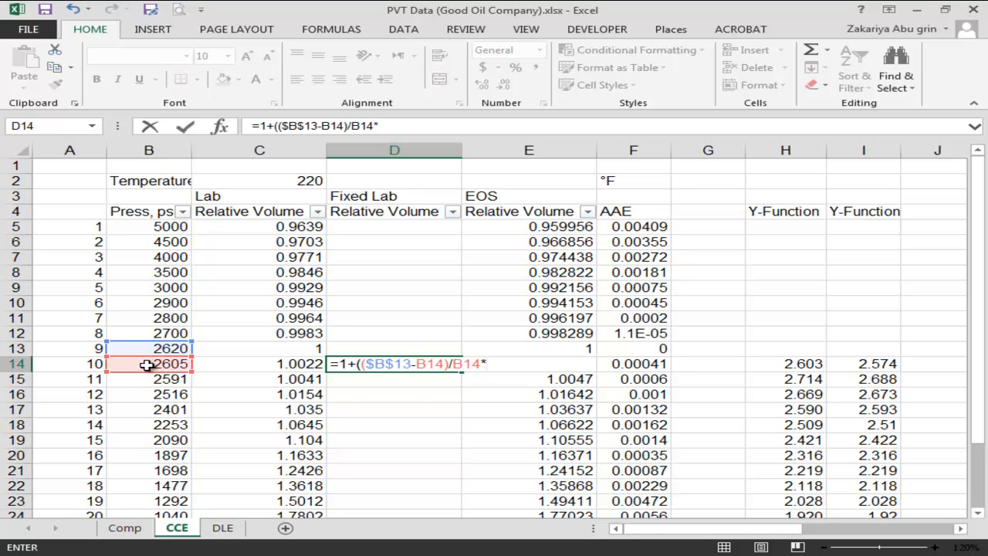
text((1+1*)
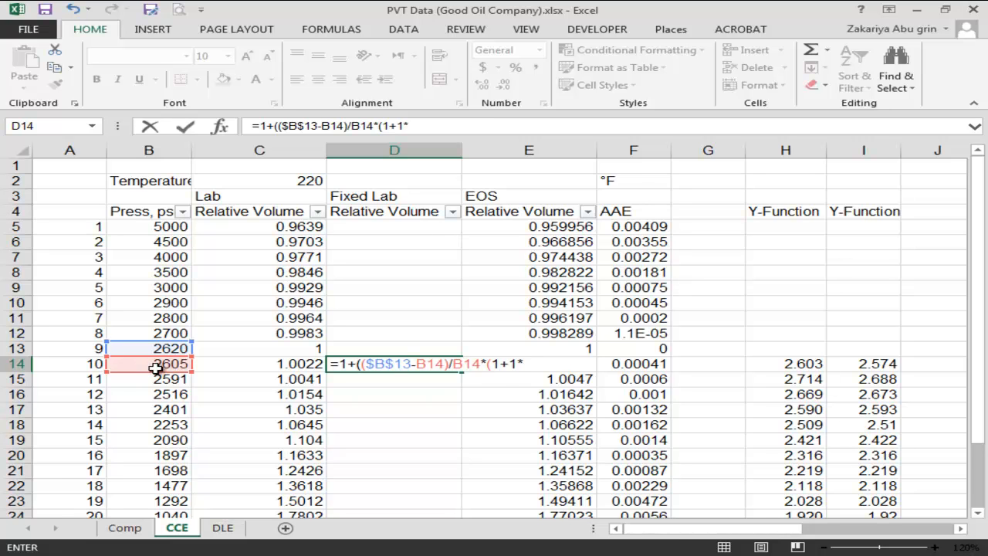
click(155, 367)
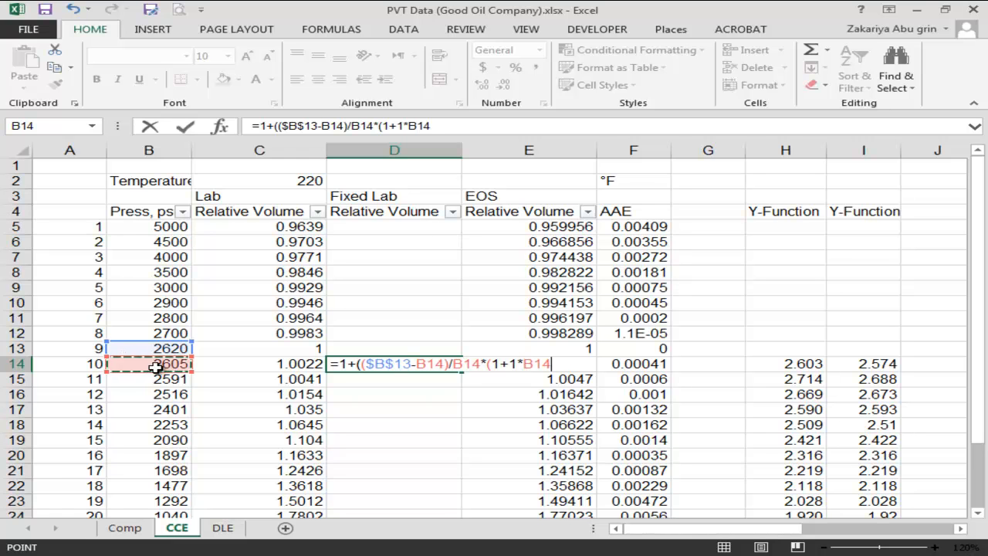
text()))
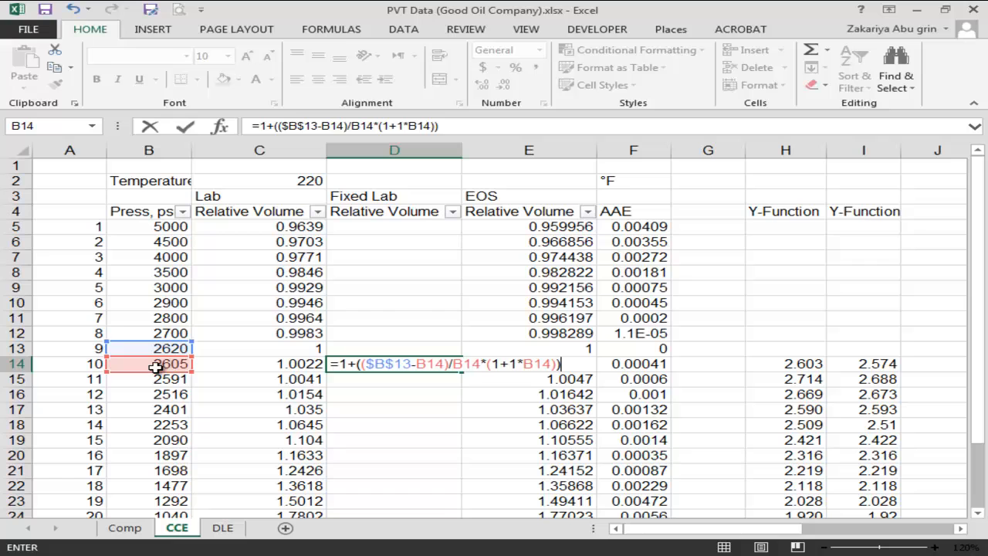
key(Return)
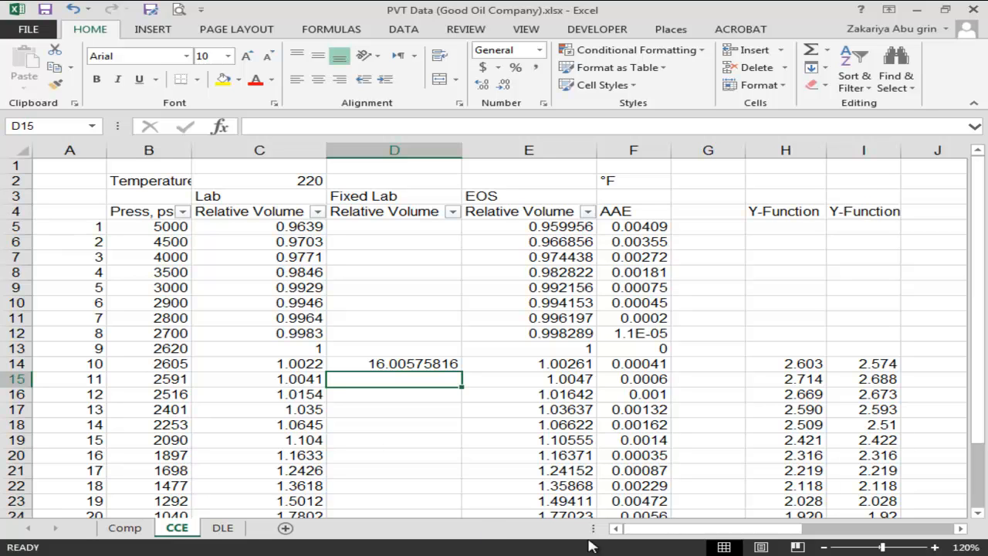
Change the number format category of the Y-Function chart's trendline equation label to Number
drag(733, 529, 854, 526)
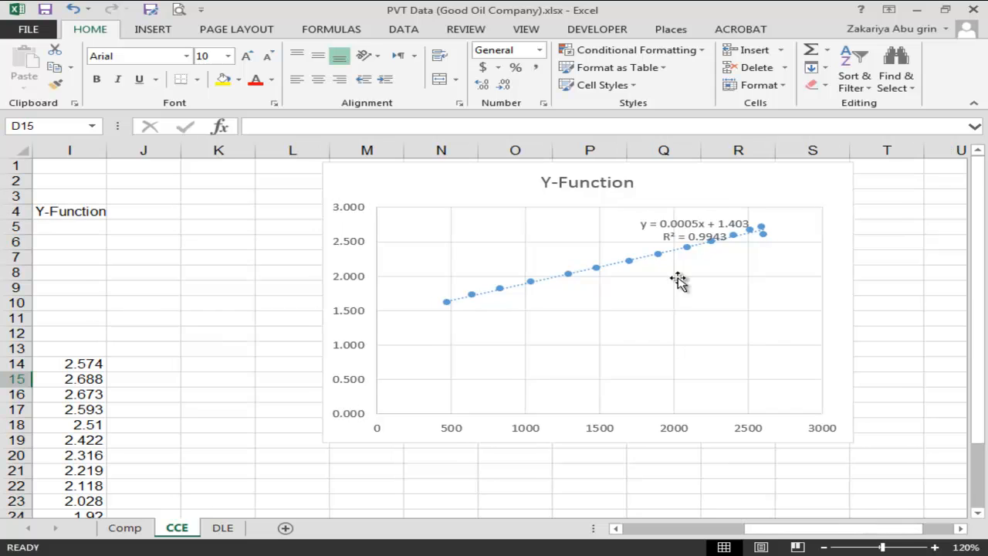
click(676, 223)
drag(660, 223, 699, 226)
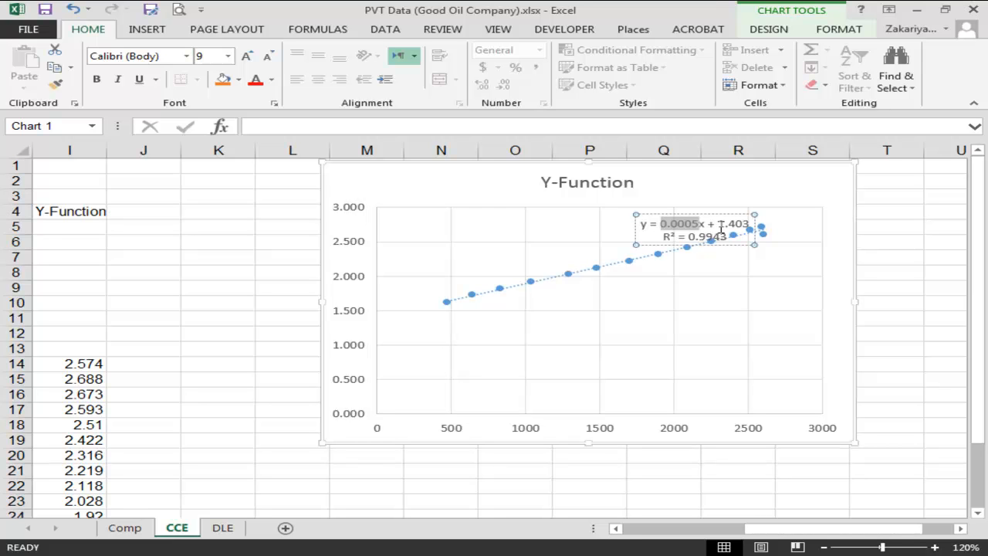
click(641, 215)
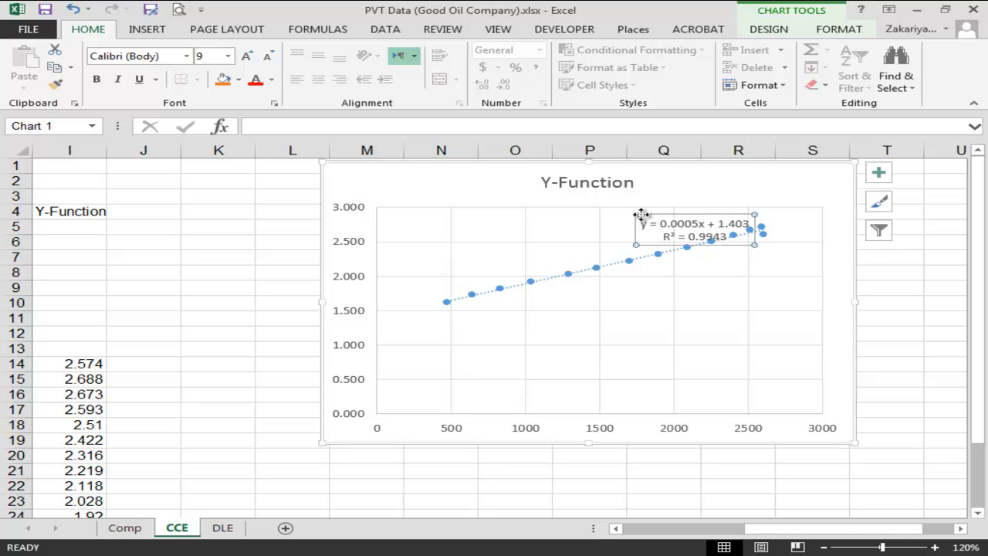
right_click(641, 215)
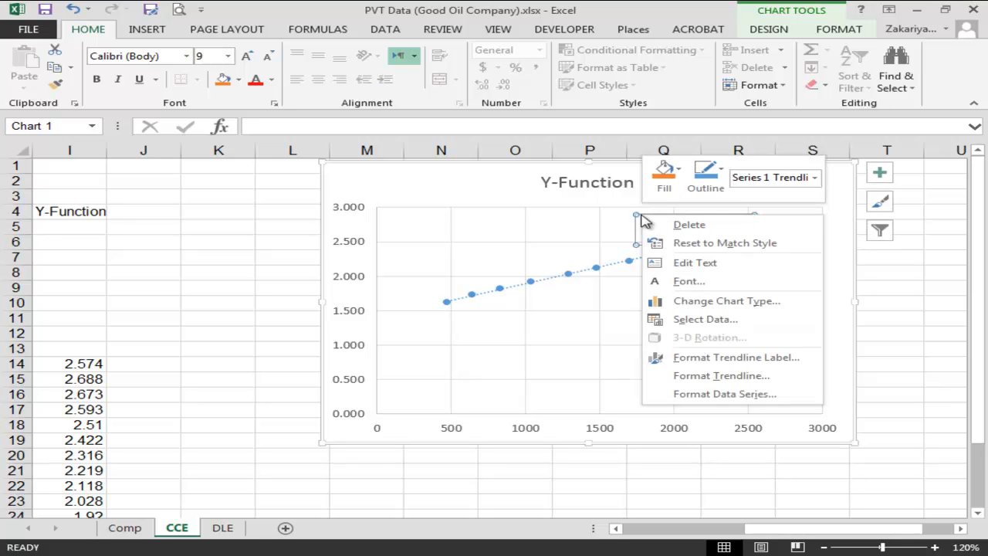
click(711, 356)
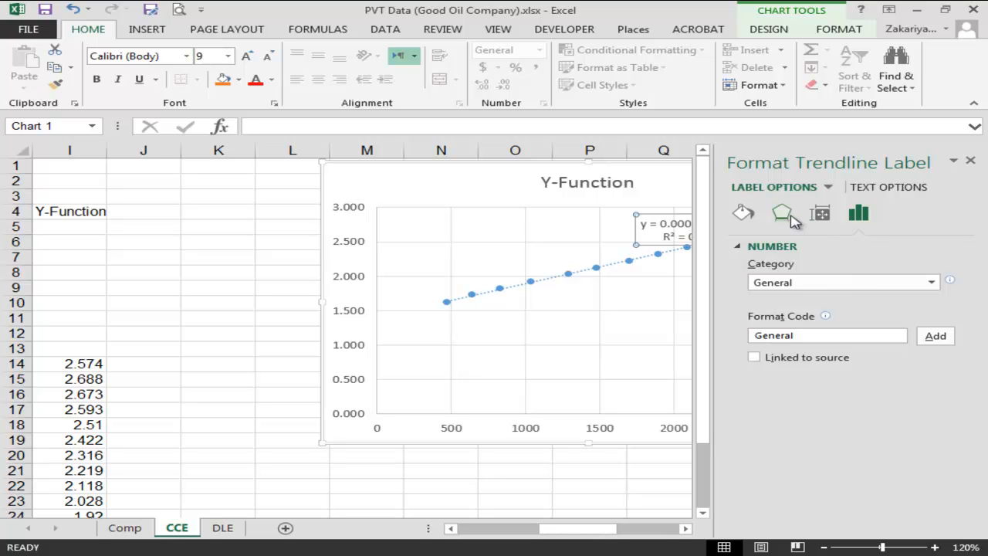
click(843, 283)
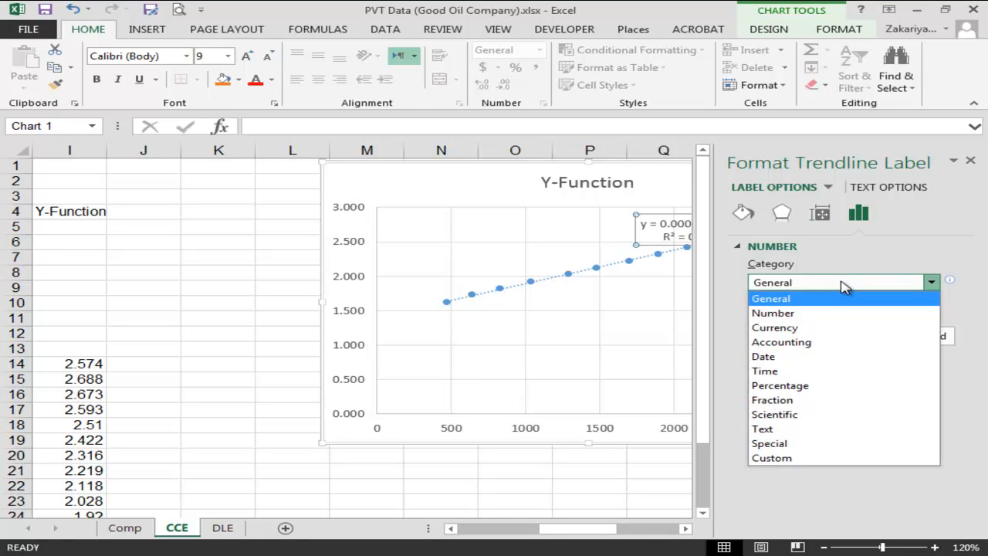
click(815, 316)
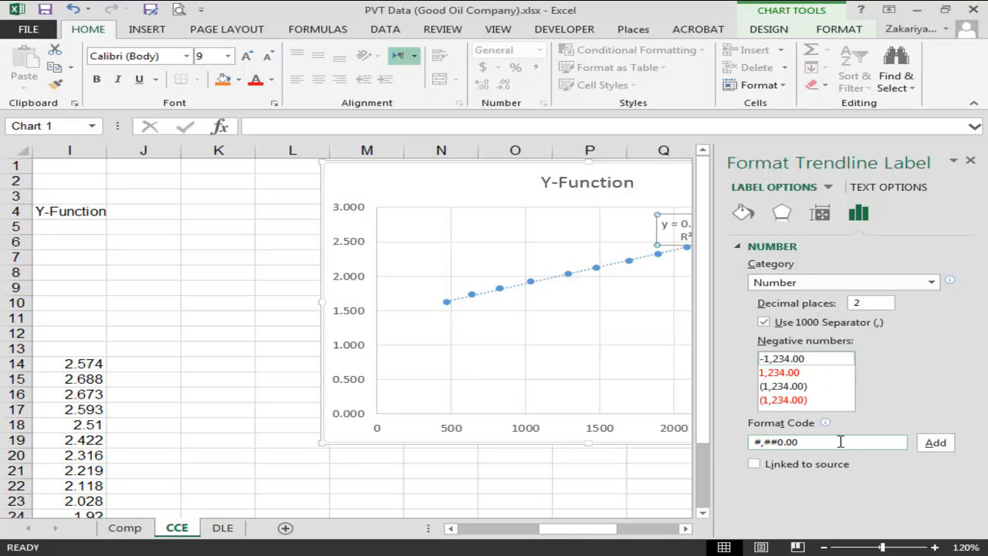
click(812, 286)
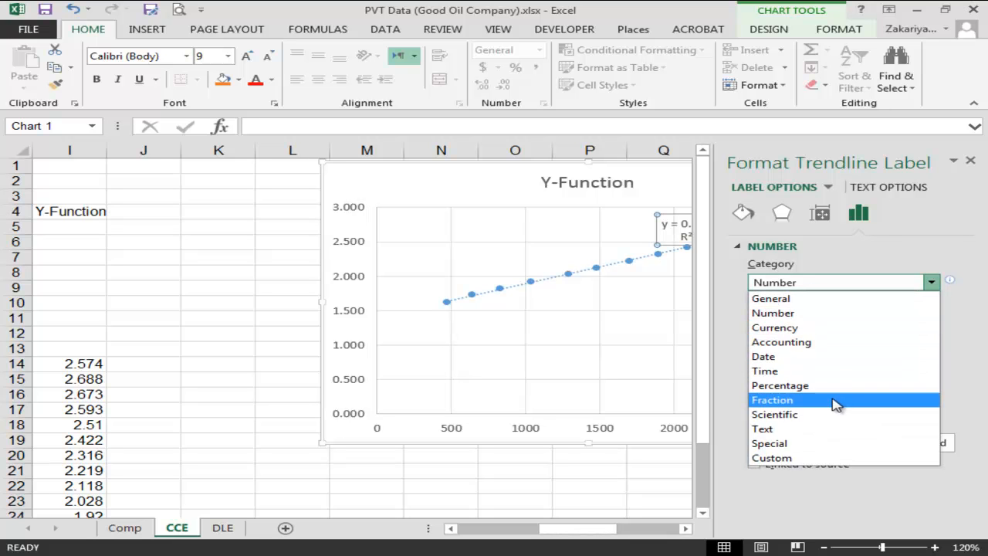
click(889, 286)
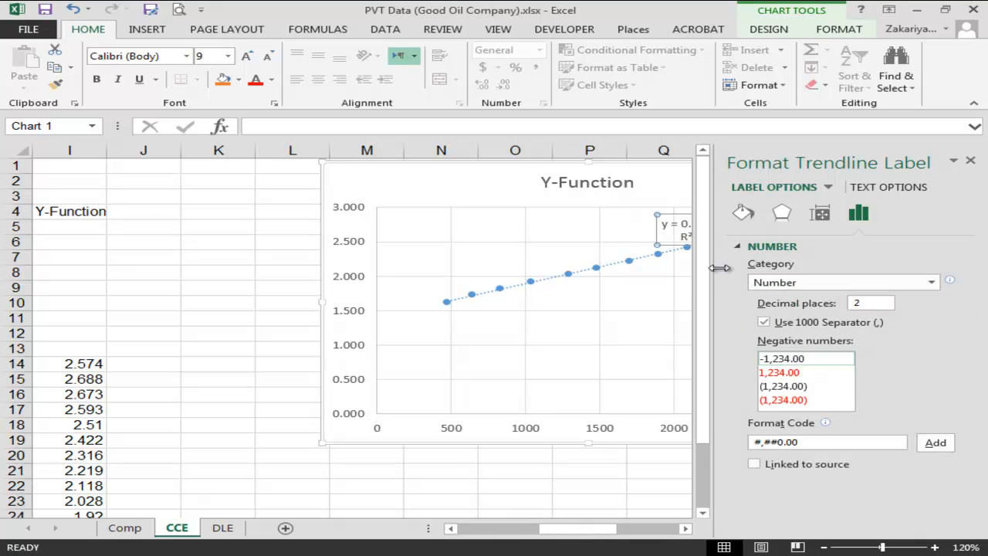
Move the trendline equation label left within the chart, above the middle of the trendline, and set its decimal places to 10
drag(667, 214, 540, 215)
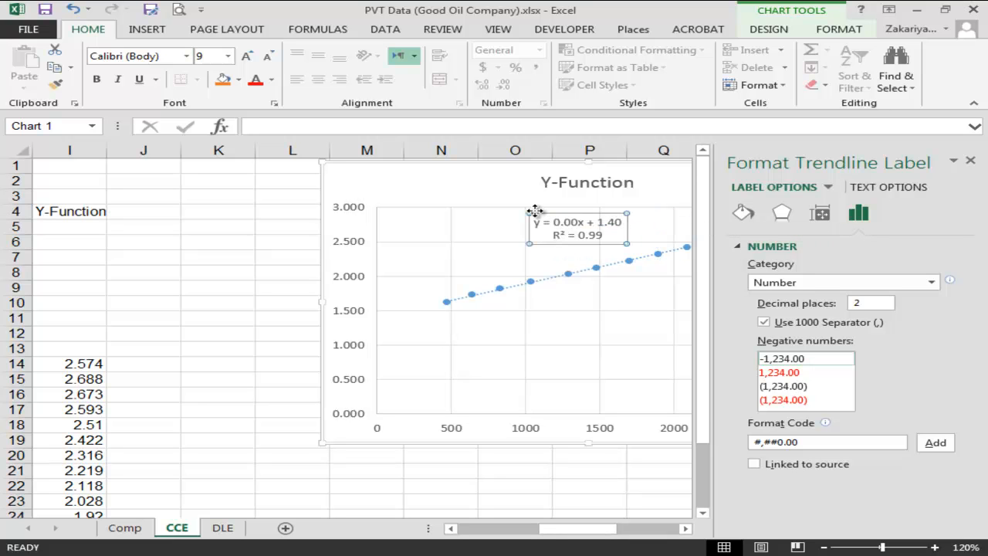
click(818, 306)
text(10)
key(Return)
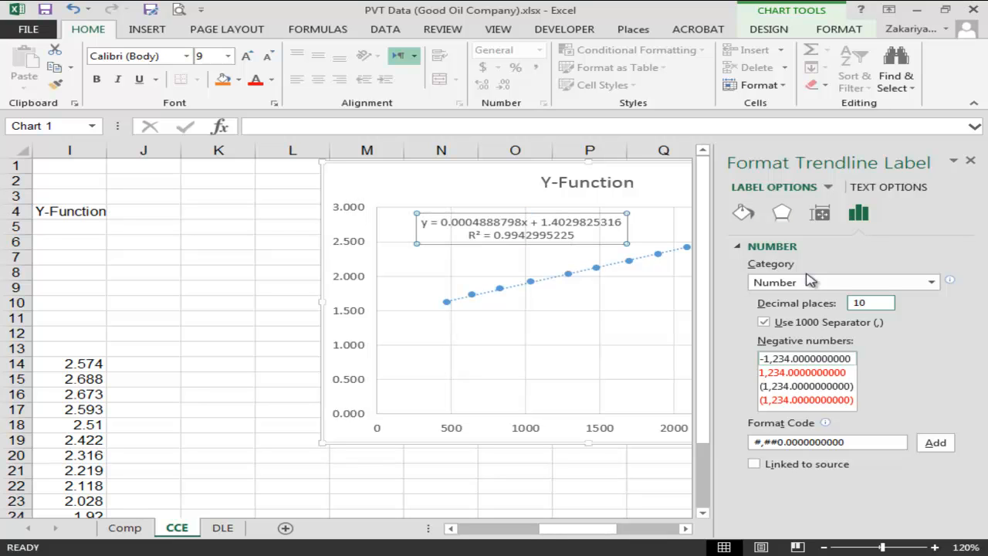
Copy the slope 0.0004888798 from the trendline equation into D14's formula as the multiplier of the last B14
drag(524, 222, 442, 228)
key(ctrl+c)
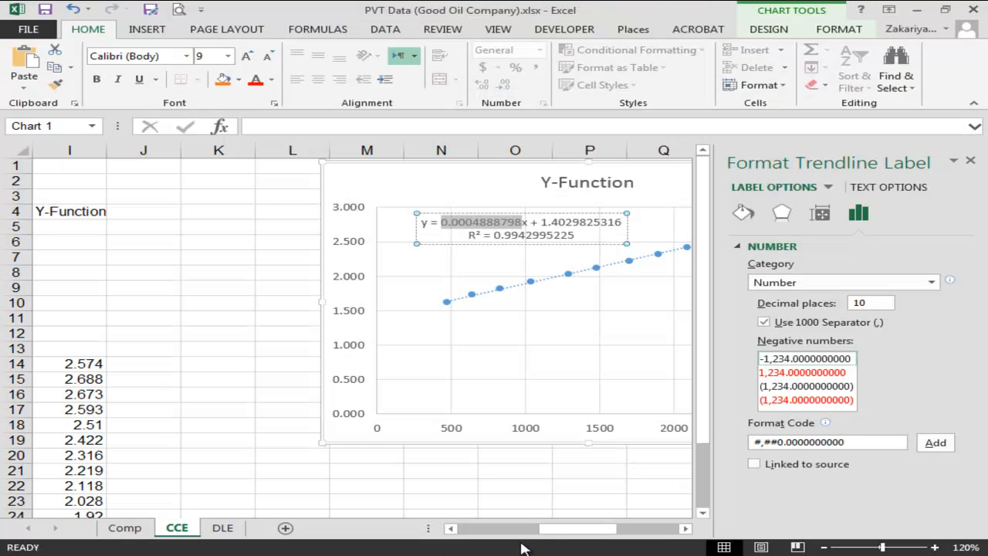
drag(557, 529, 502, 529)
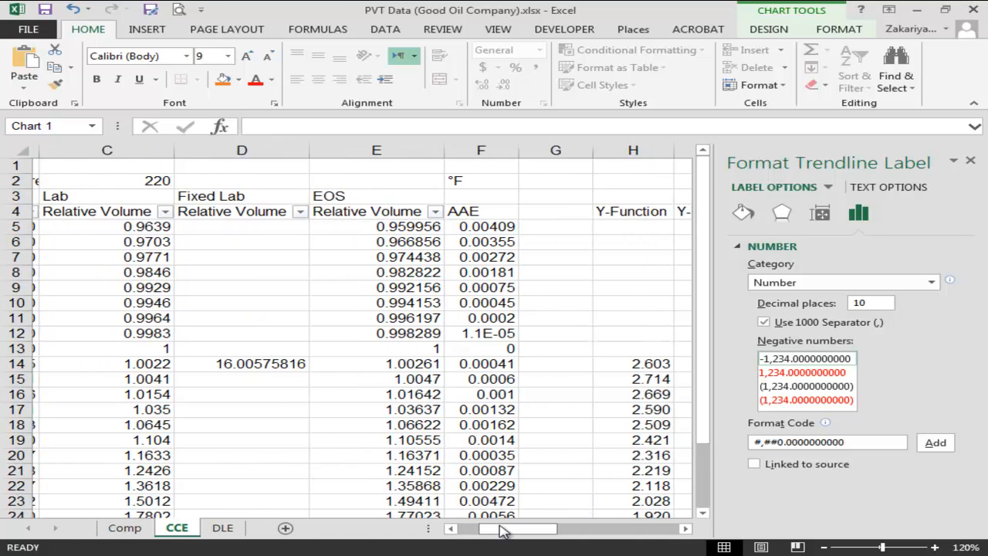
click(242, 363)
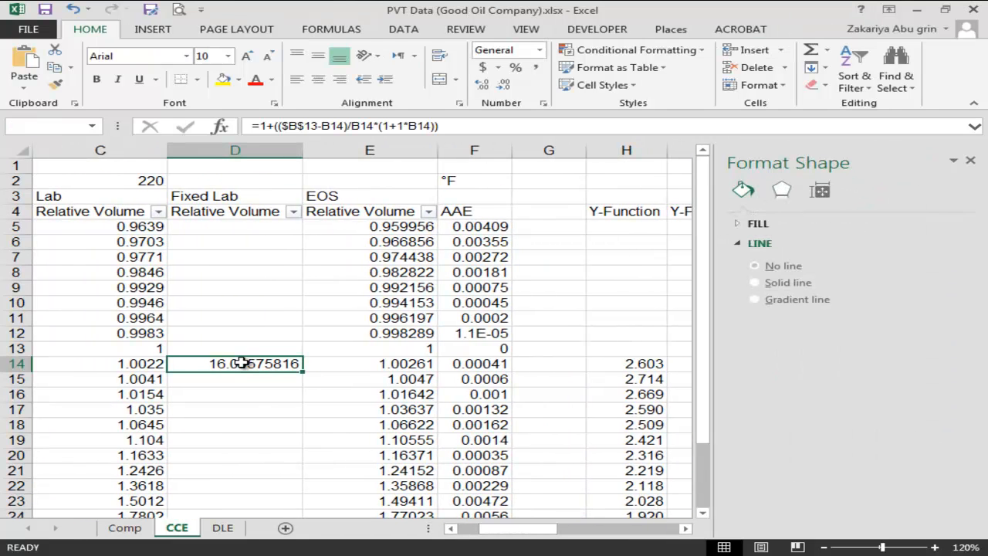
double_click(302, 362)
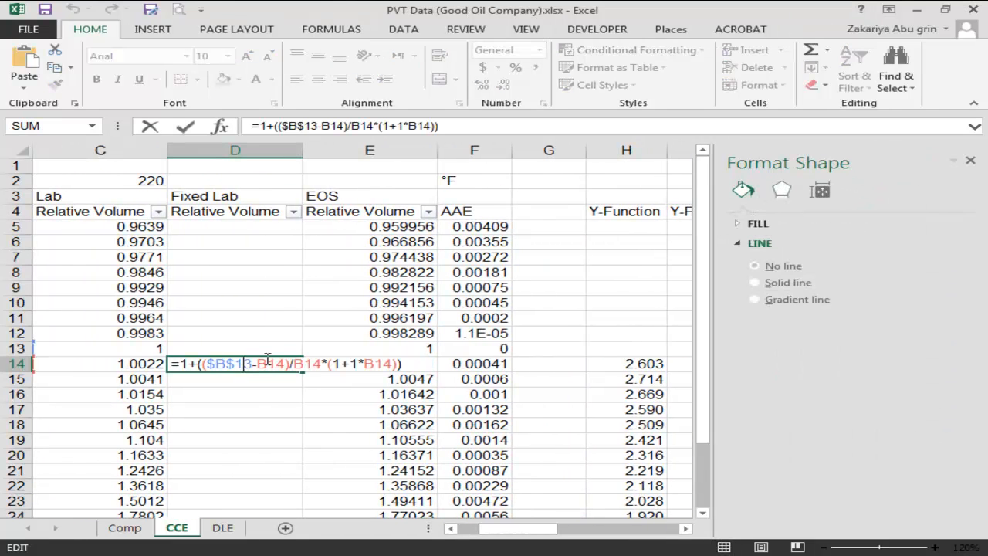
double_click(352, 363)
key(ctrl+v)
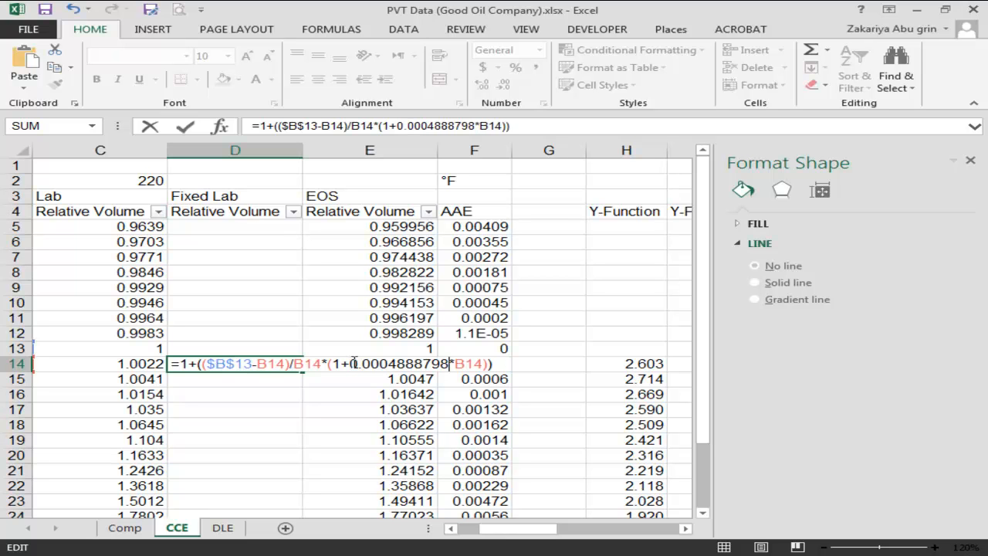
key(ctrl+Return)
key(Return)
Copy the intercept 1.4029825316 from the trendline equation into D14's formula, replacing the 1 before the slope term
drag(503, 530, 596, 529)
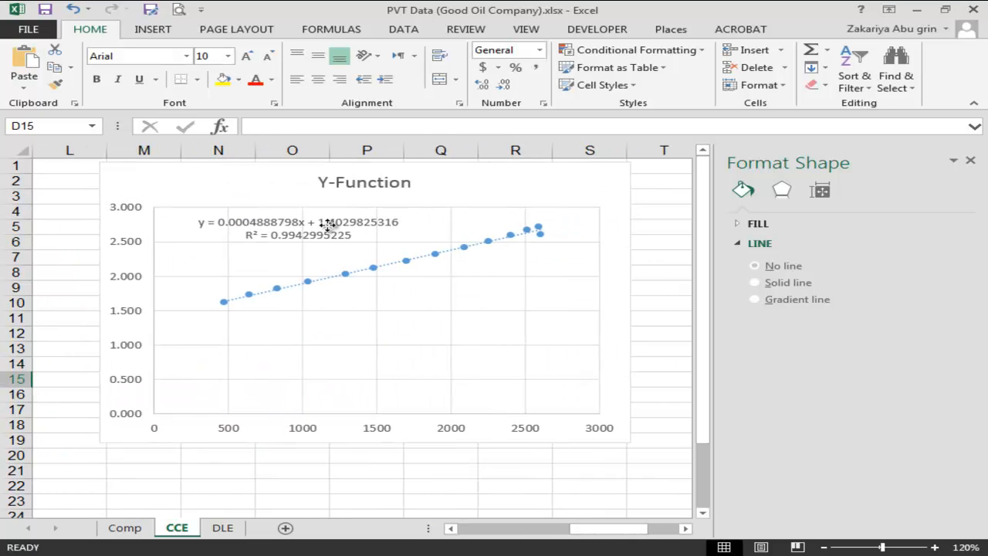
click(320, 221)
drag(321, 221, 401, 224)
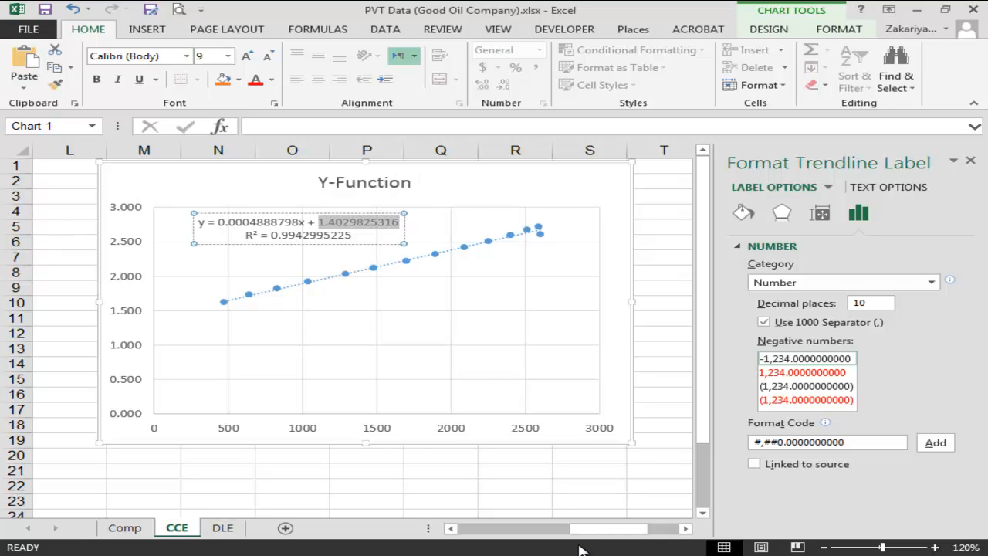
drag(579, 529, 486, 531)
click(249, 363)
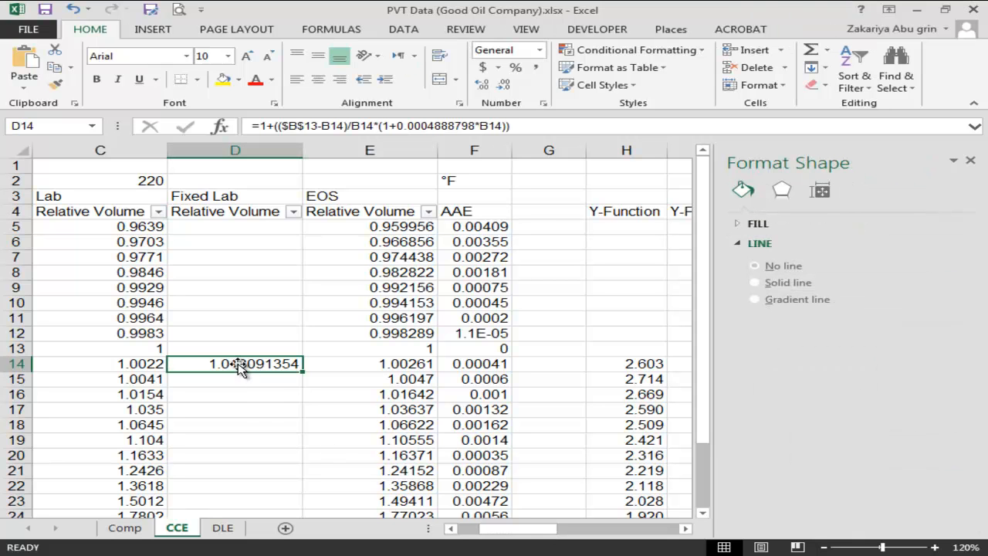
double_click(238, 366)
click(334, 364)
key(ctrl+v)
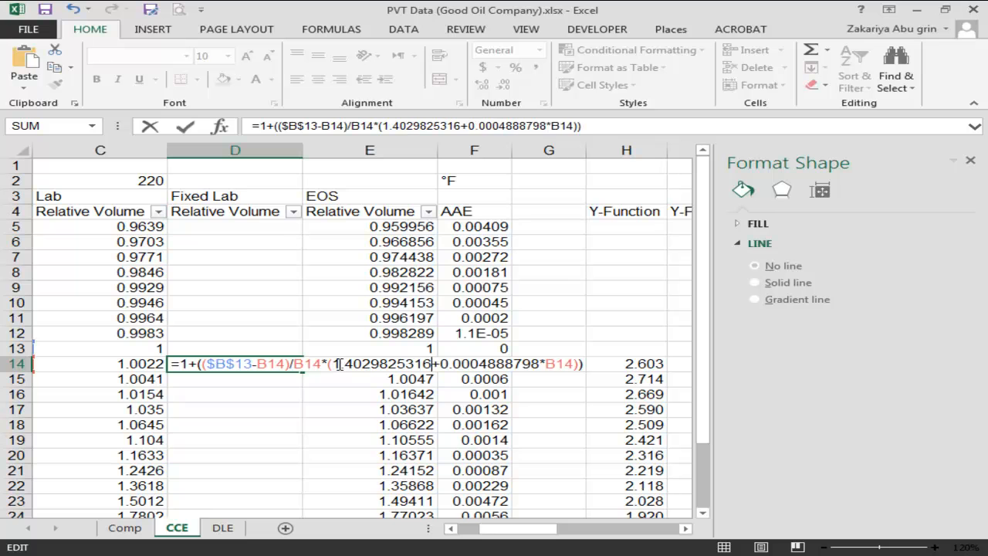
key(Return)
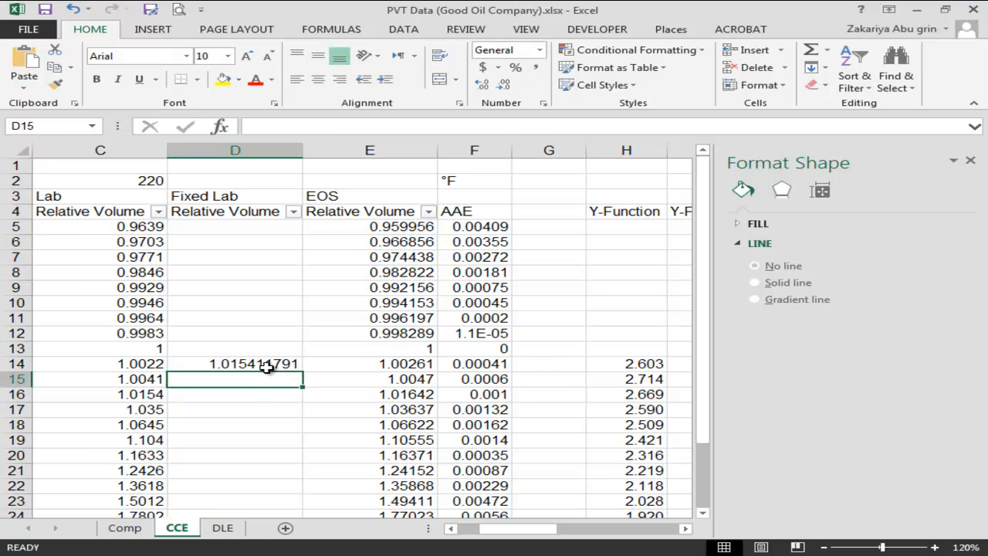
Close the formatting pane and correct the denominator in D14's formula to ((B14+14.7)*(1.4029825316+0.0004888798*B14))
click(970, 160)
click(224, 365)
double_click(224, 365)
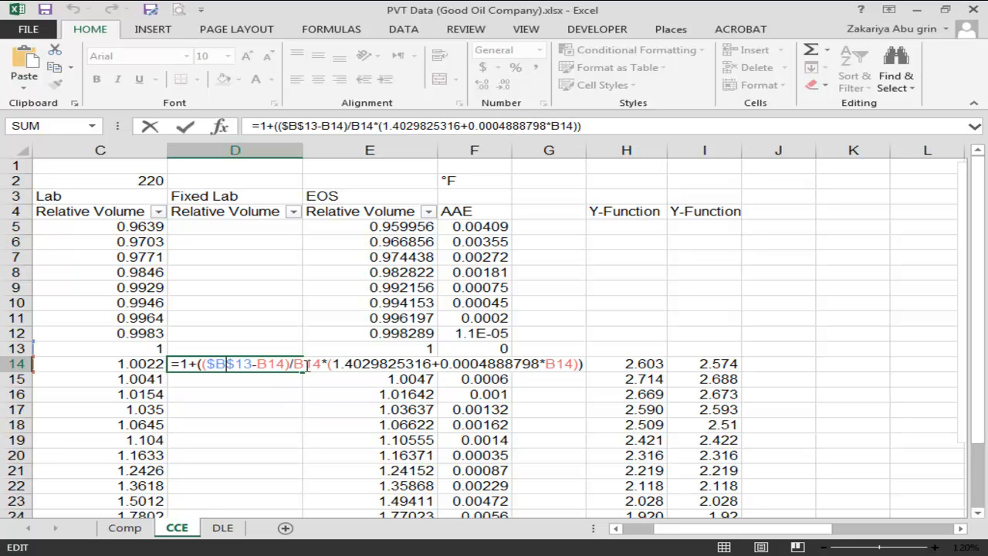
click(298, 363)
text(()
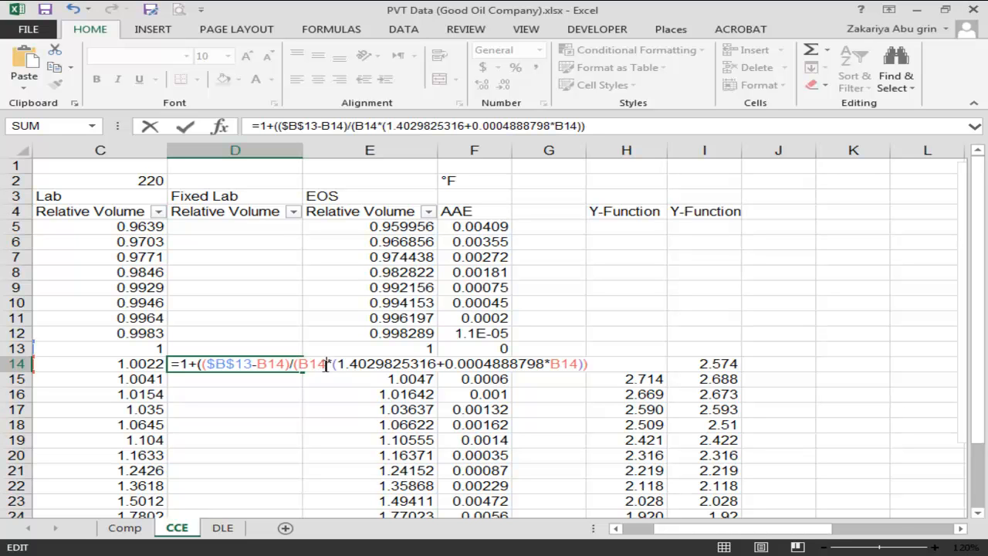
text(()
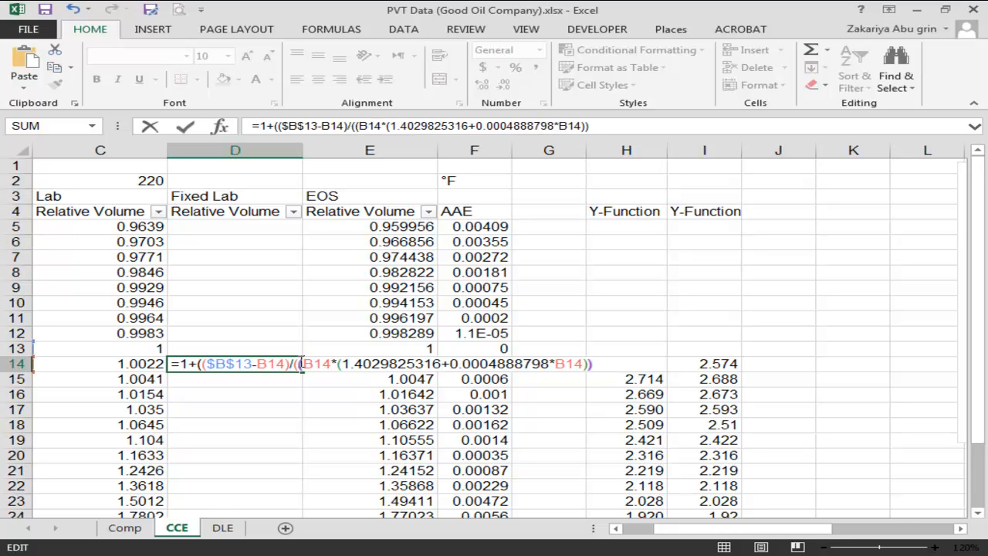
click(332, 362)
text(+14.7)
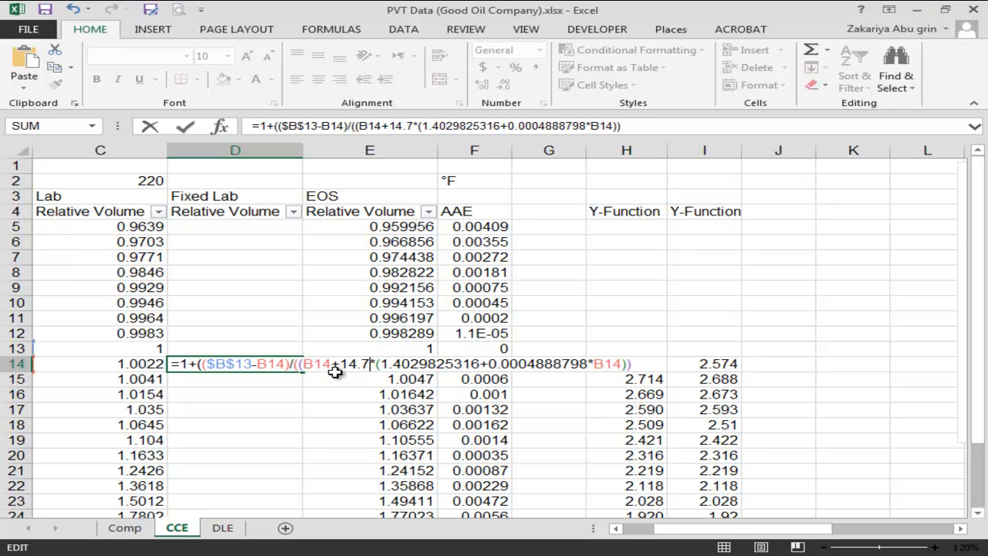
text())
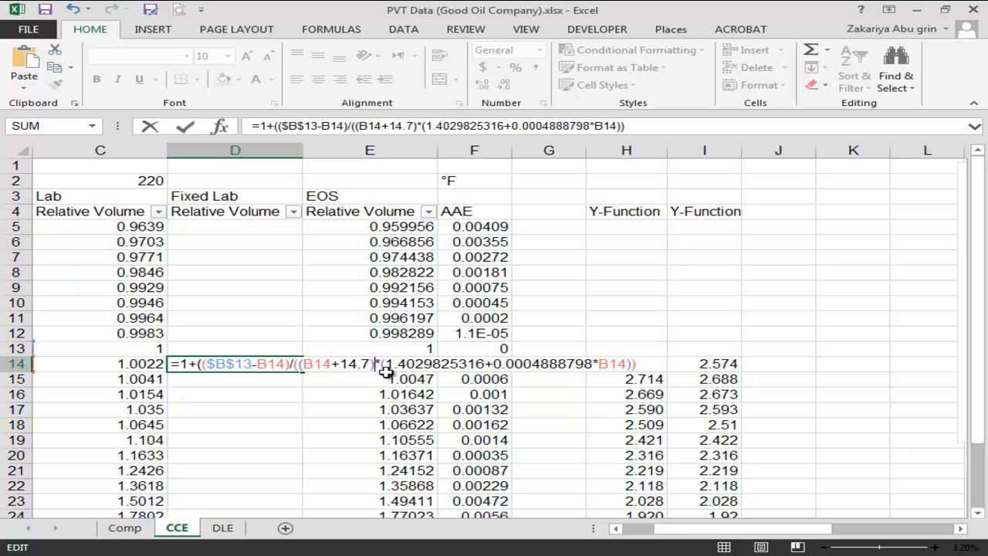
click(626, 362)
text())
key(Return)
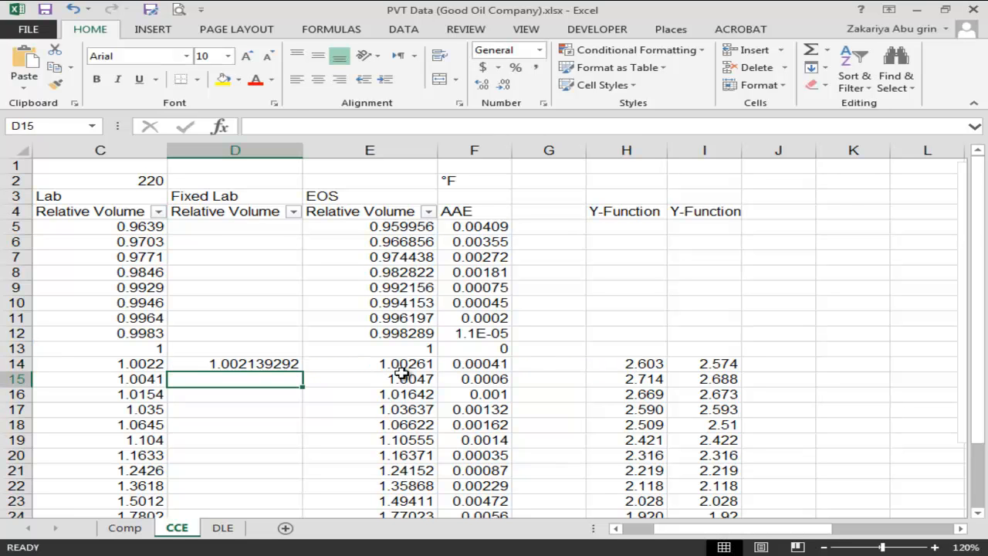
Fill the D14 formula down the Fixed Lab column to D27
click(268, 364)
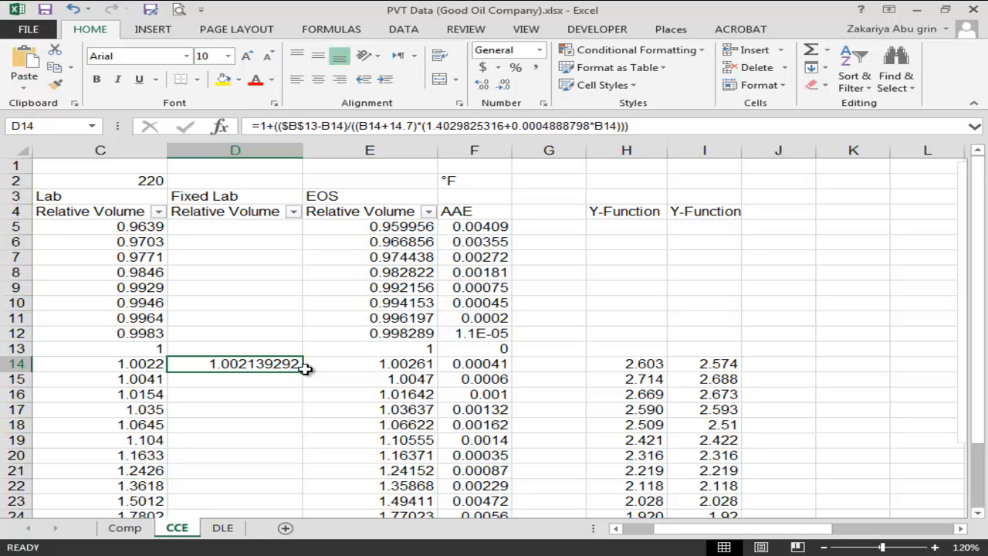
double_click(302, 371)
drag(985, 345, 985, 370)
drag(985, 446, 985, 445)
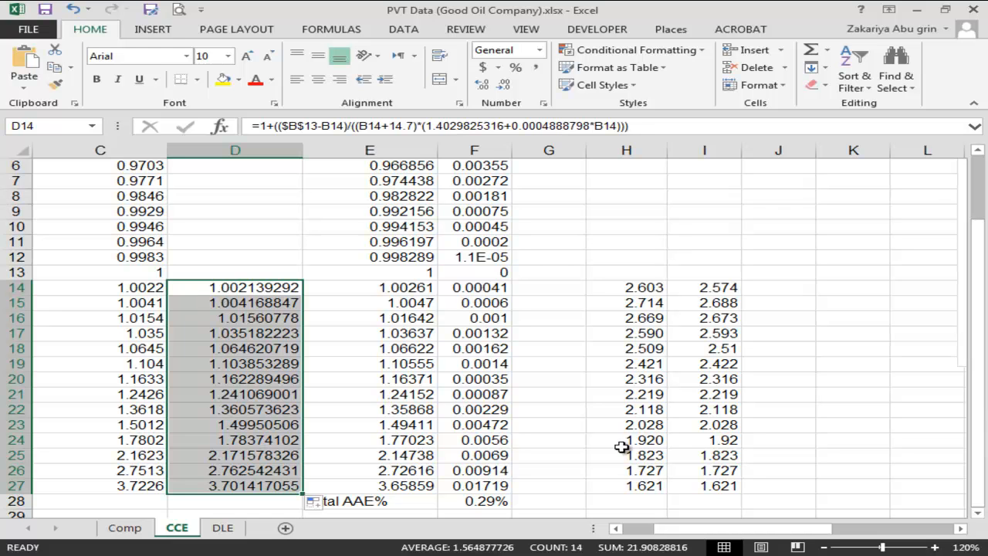
Format the Fixed Lab relative volumes in D14:D27 to four decimal places
click(482, 85)
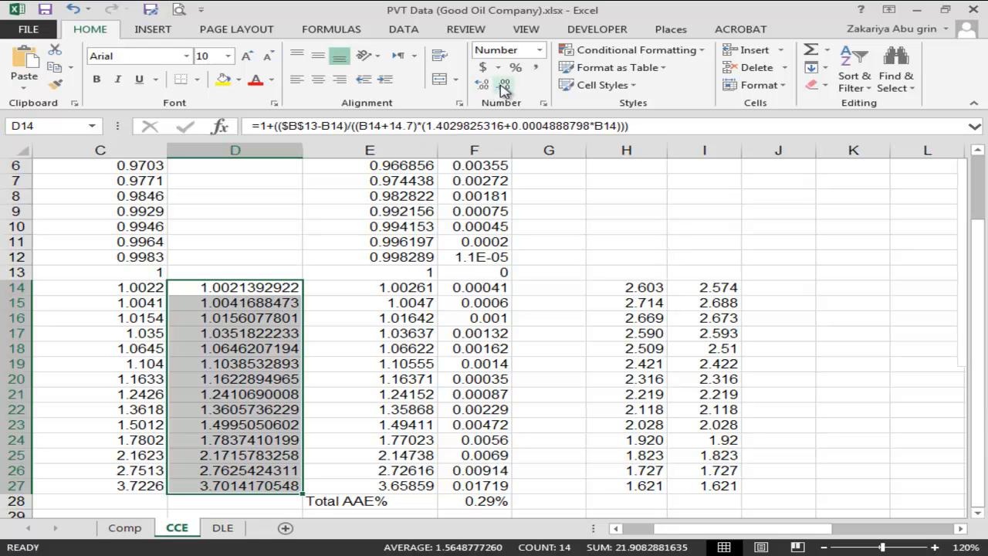
click(502, 84)
click(502, 85)
click(502, 84)
click(502, 85)
click(503, 85)
click(502, 85)
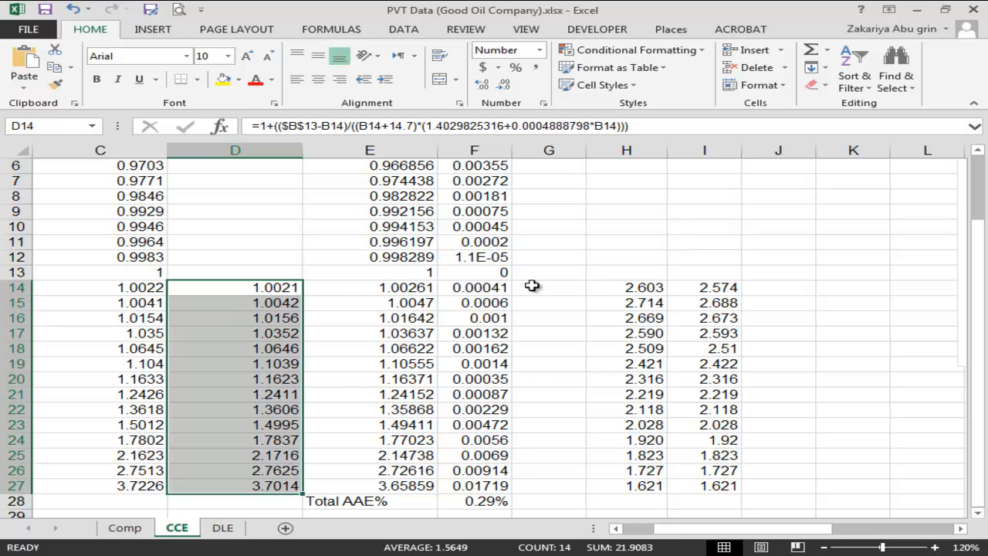
Copy the AAE formula from F14 into G14 and repoint its references to make =ABS((D14-C14)/C14)
click(494, 288)
key(ctrl+c)
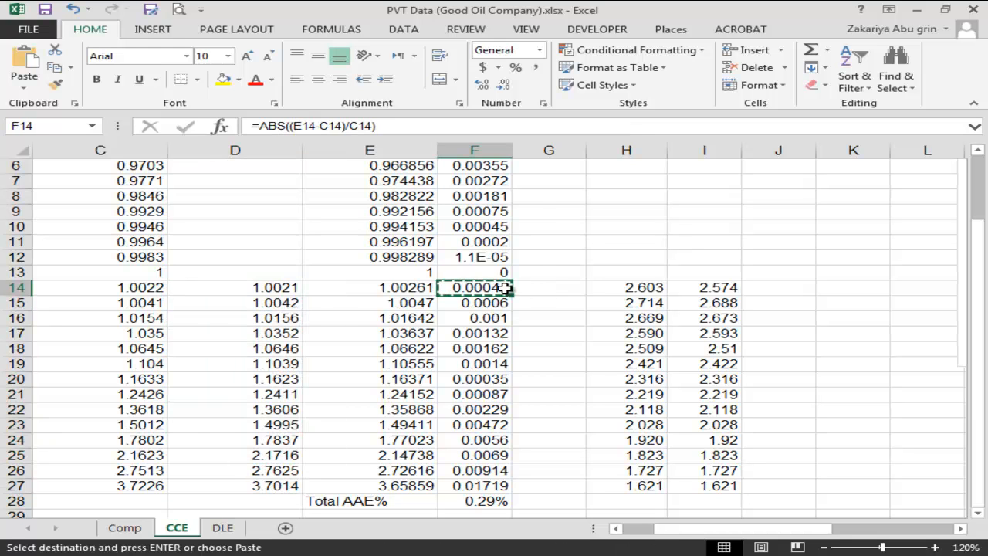
click(544, 288)
key(ctrl+v)
double_click(540, 288)
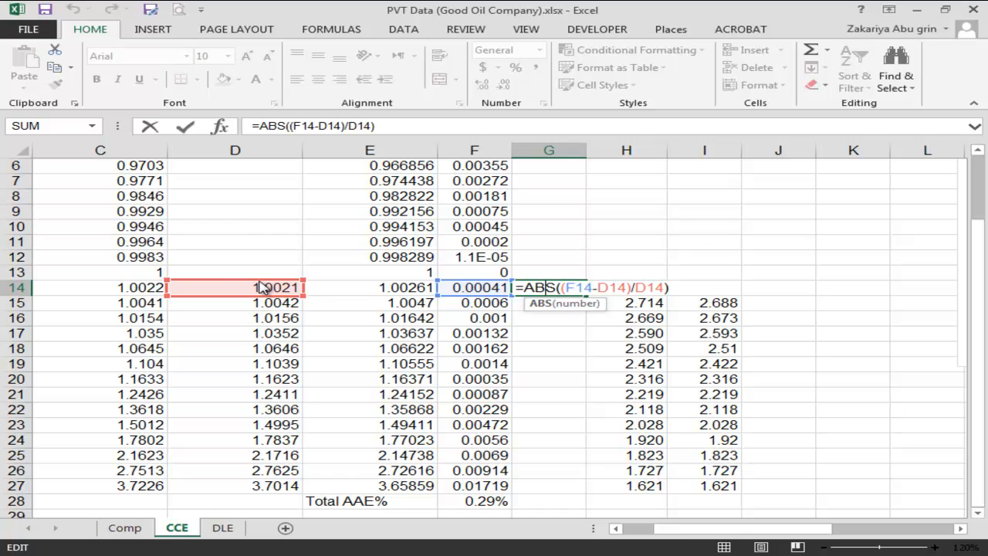
drag(174, 287, 106, 288)
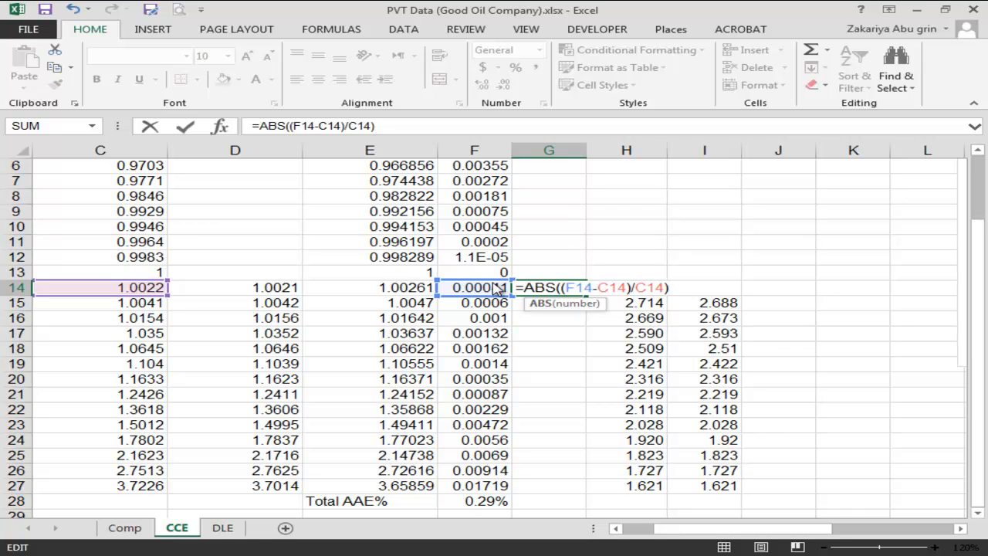
drag(439, 292, 296, 287)
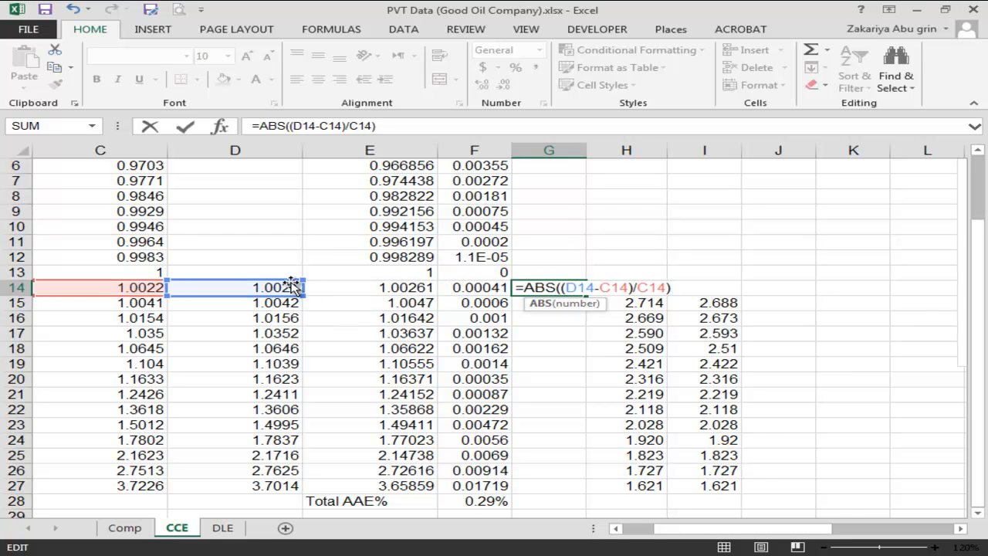
key(Return)
Fill the G14 error formula down column G to G27
click(565, 276)
click(595, 285)
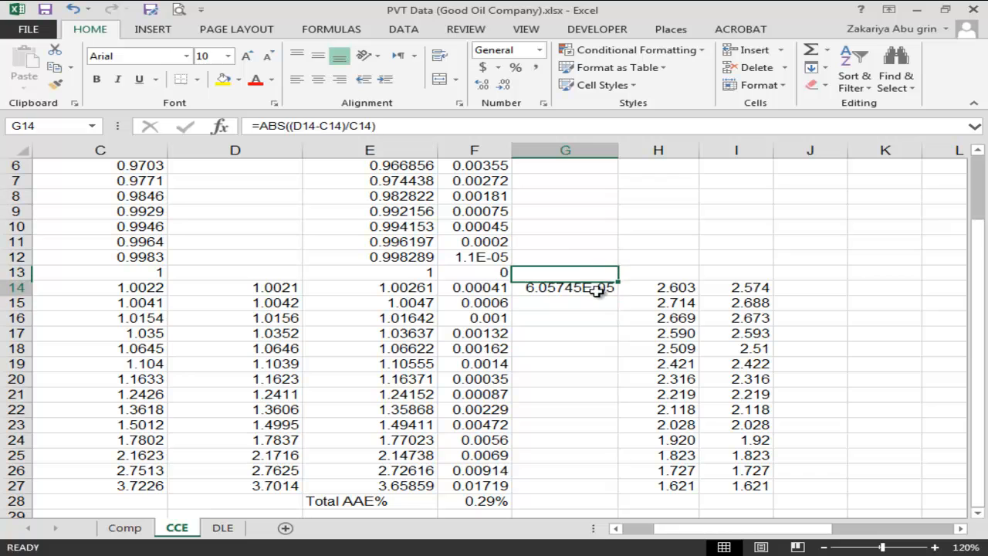
double_click(616, 294)
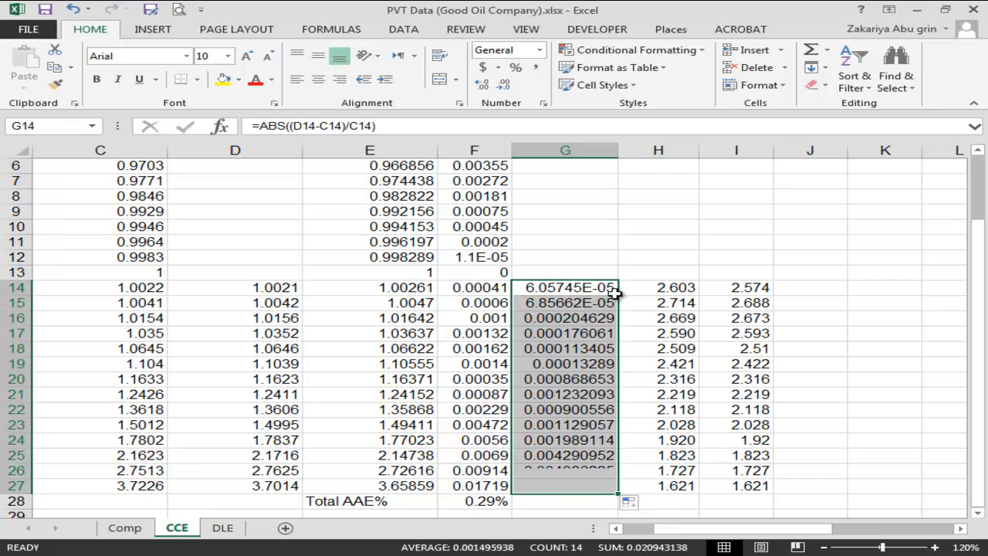
Calculate the total AAE of the fixed lab values in G28 with =SUM(G14:G27)/A27
double_click(541, 501)
text(=)
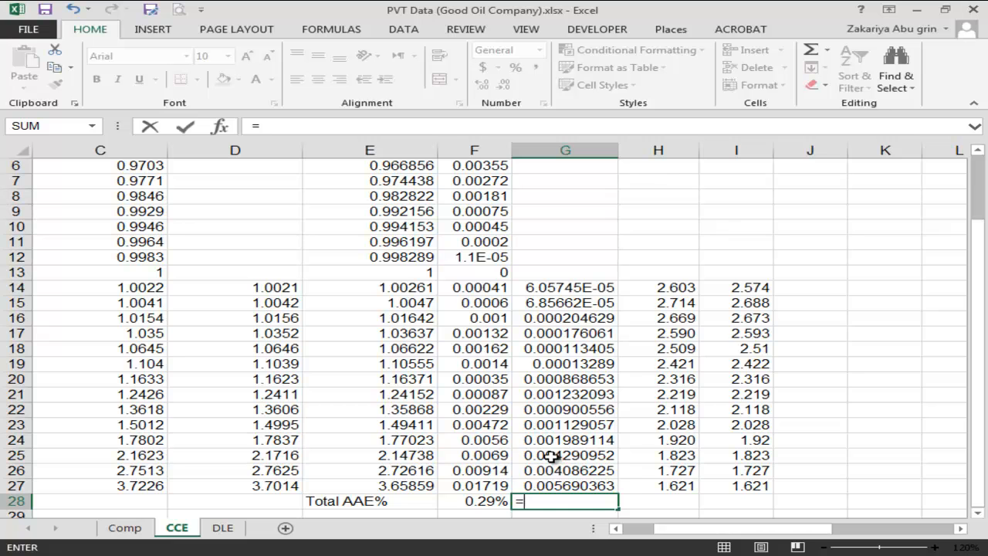
text(sum)
key(Tab)
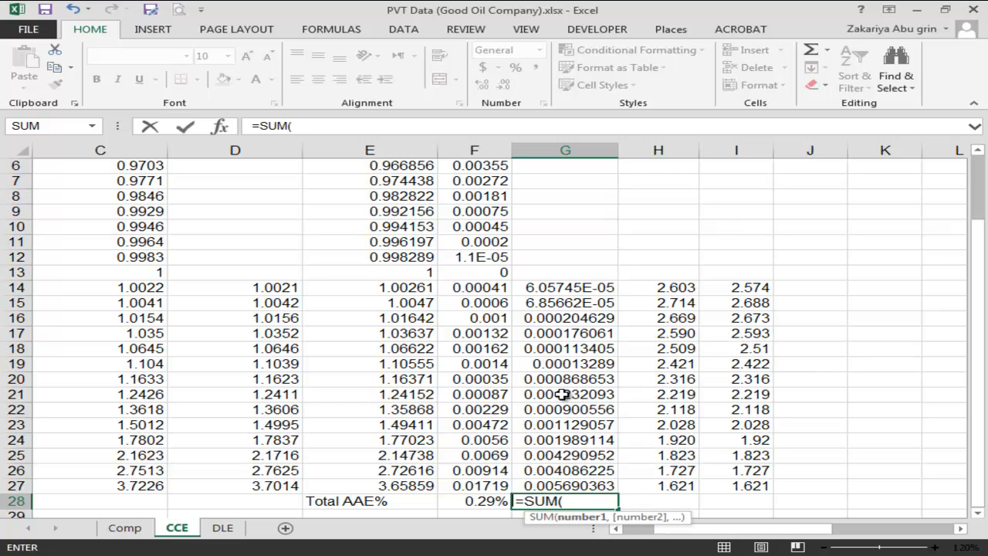
drag(557, 287, 547, 484)
text())
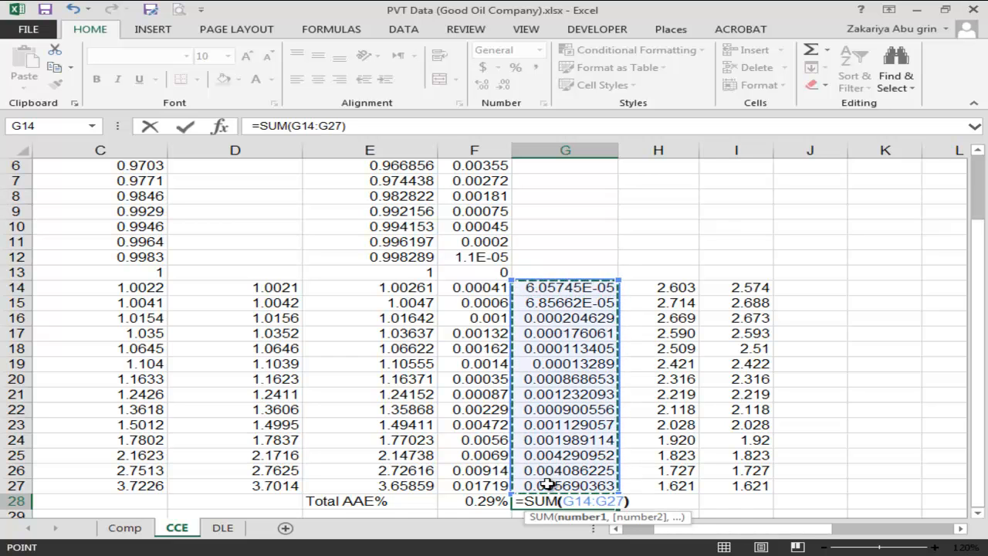
text(/)
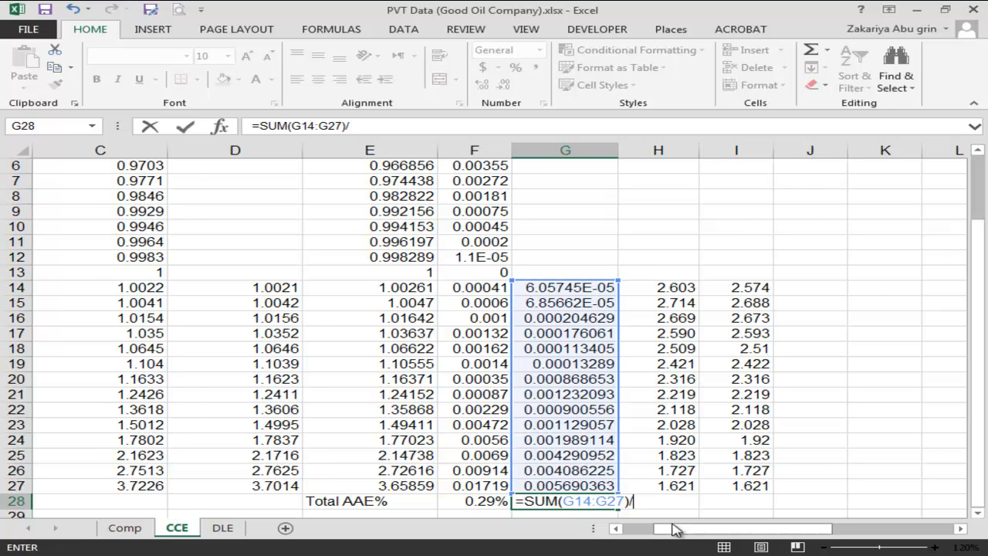
drag(695, 529, 598, 539)
click(90, 487)
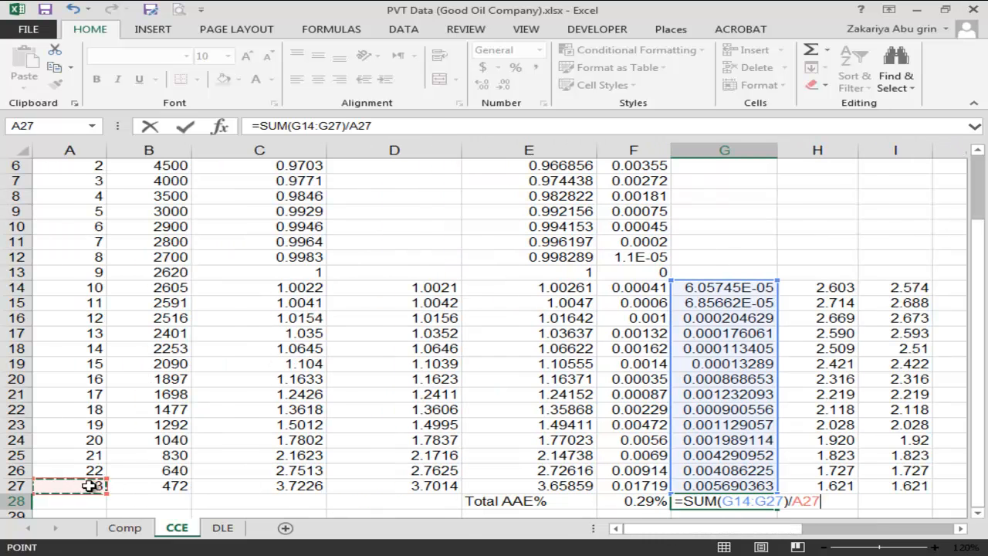
key(Return)
Format the total error in G28 as a percentage with four decimal places
click(729, 485)
click(514, 68)
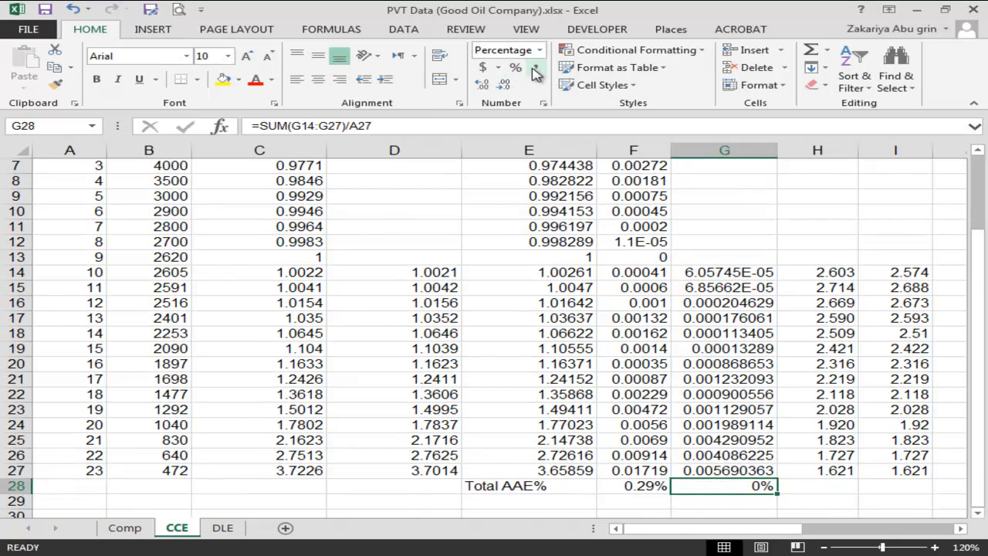
click(484, 85)
click(484, 85)
click(483, 85)
click(483, 85)
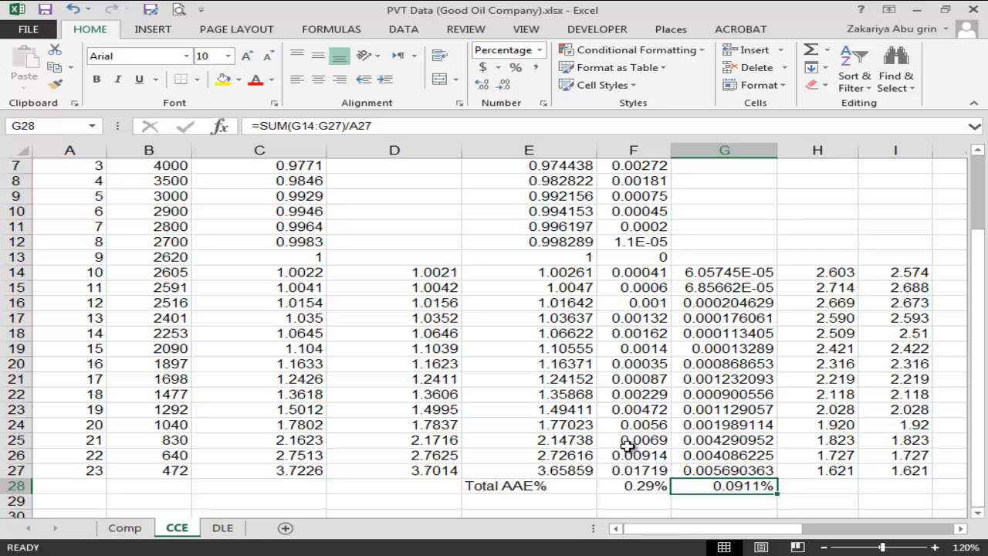
scroll(762, 439, up, 2)
scroll(762, 439, down, 7)
scroll(761, 439, up, 7)
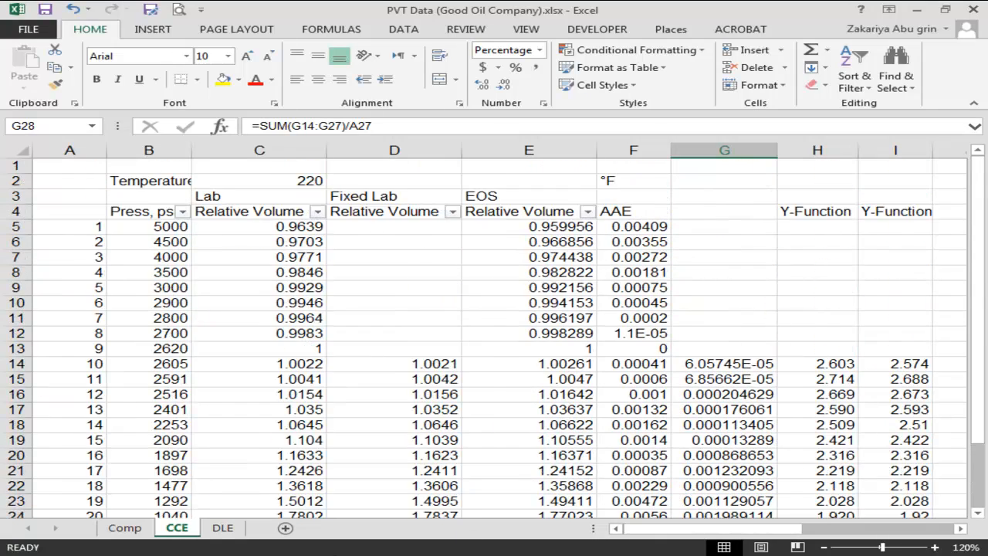
click(224, 528)
click(179, 528)
scroll(106, 406, down, 3)
Switch to the PVT report in Word and consult the saturated oil compressibility values on the volumetric data page
click(155, 288)
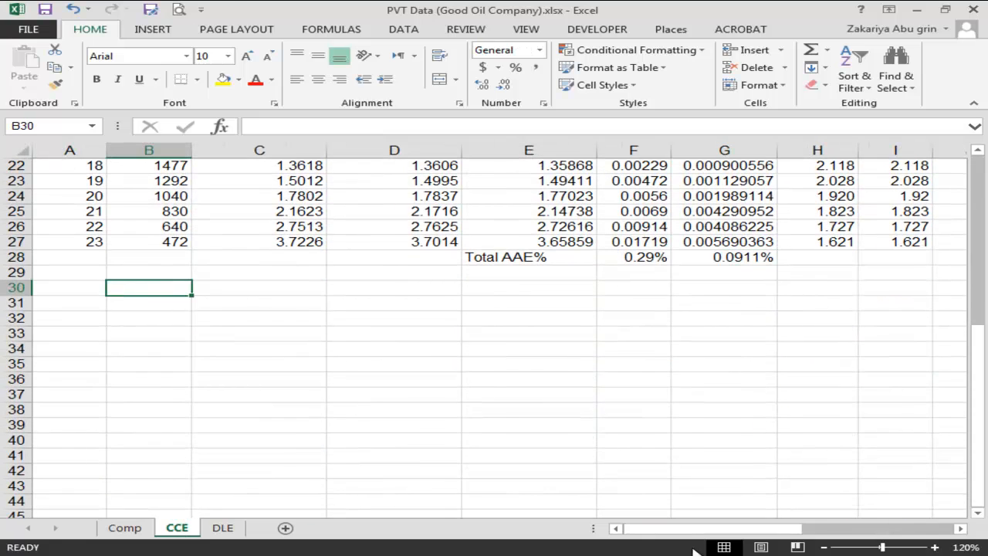
key(alt+Tab)
scroll(548, 352, up, 6)
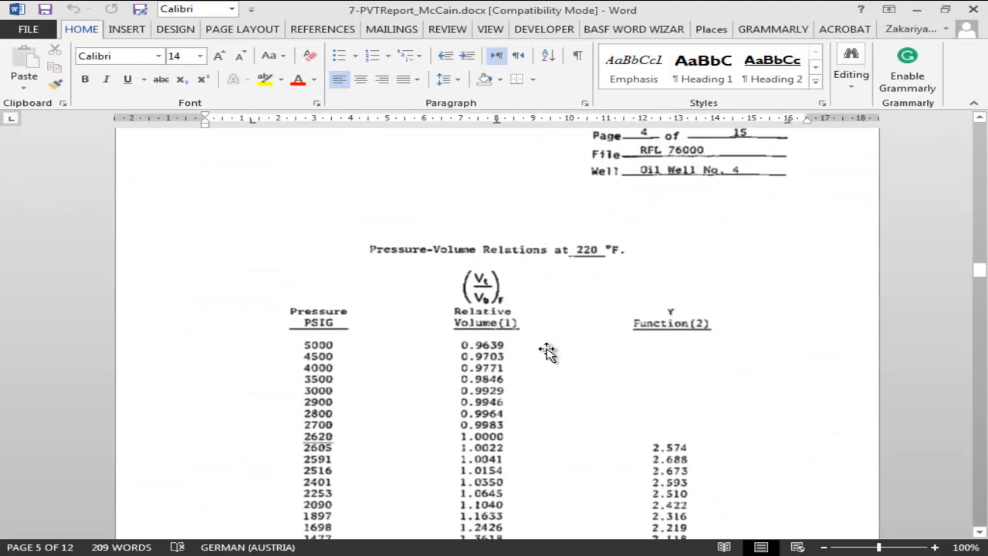
scroll(546, 351, up, 10)
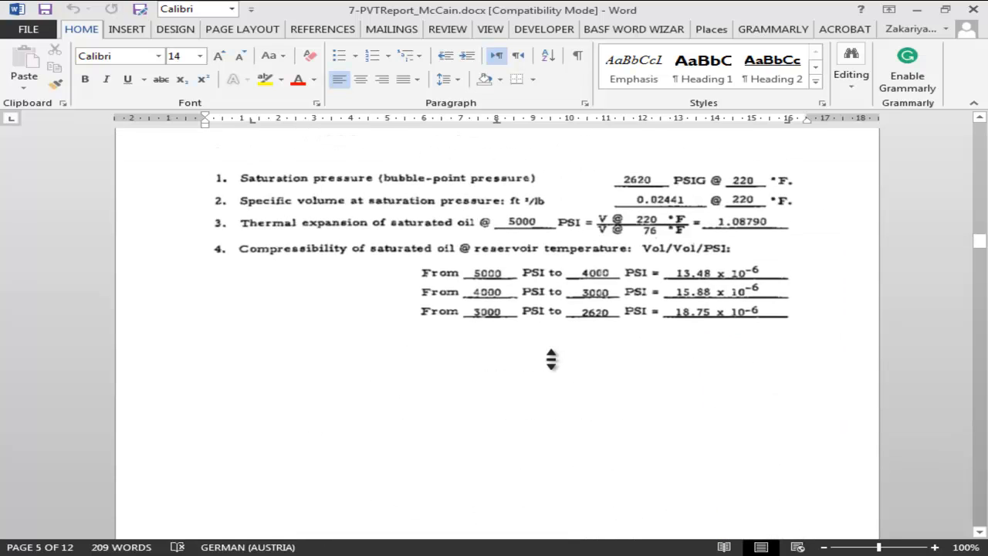
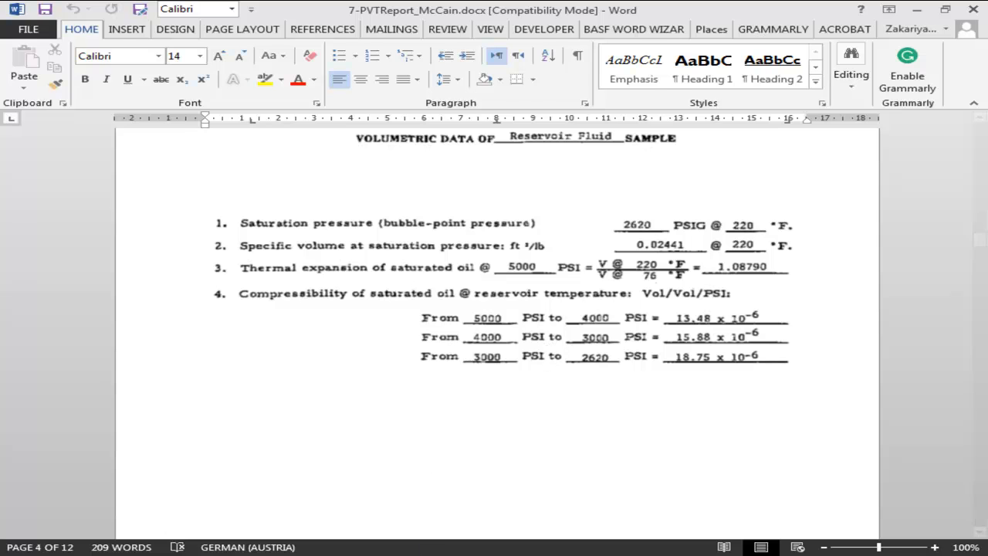
Return to the Excel workbook and enter the heading "press, psig" in B30 of the CCE sheet
key(alt+Tab)
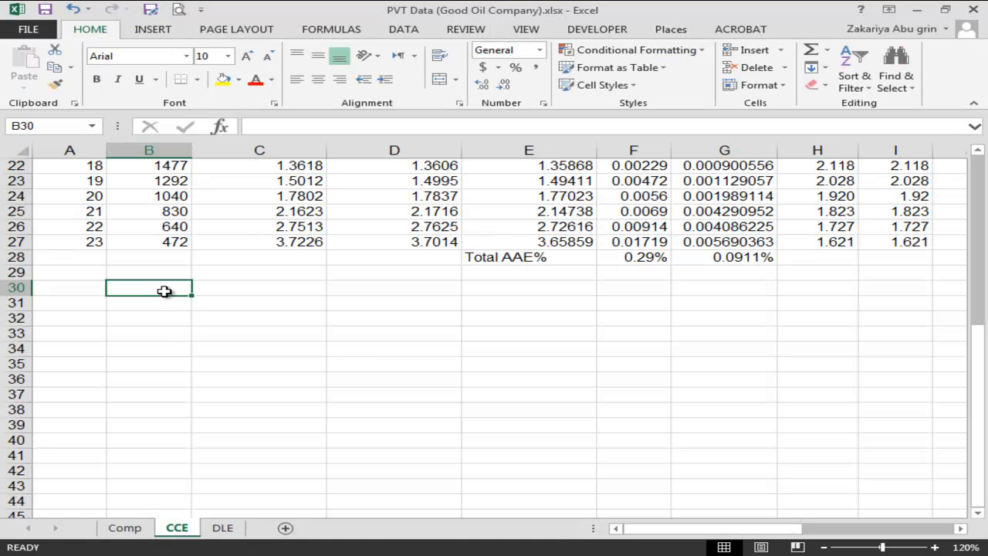
text(press)
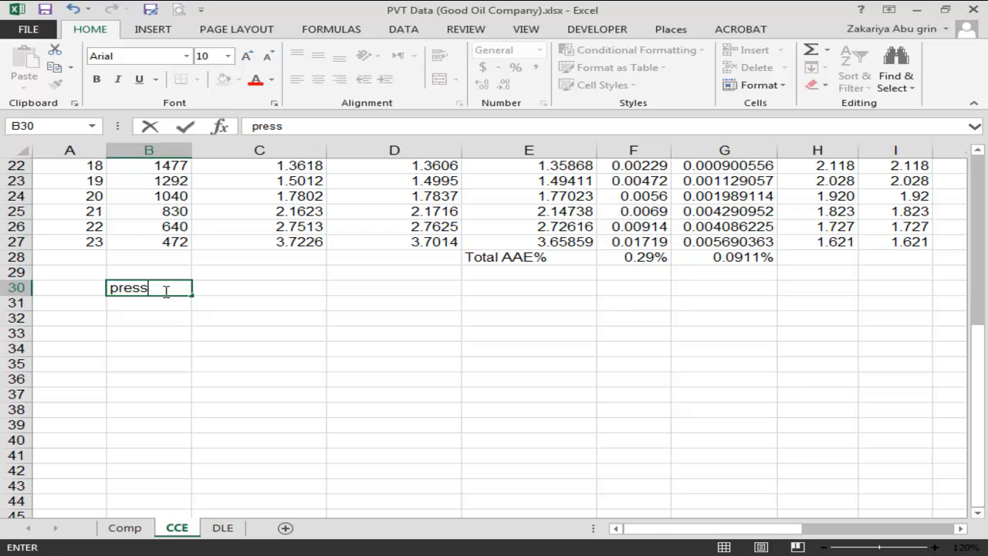
text(, psi)
key(Tab)
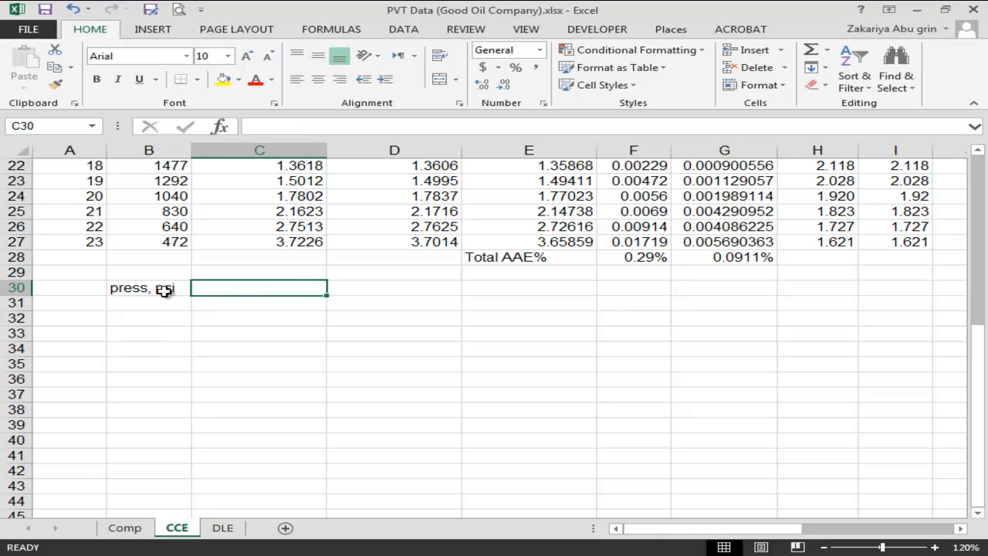
click(165, 289)
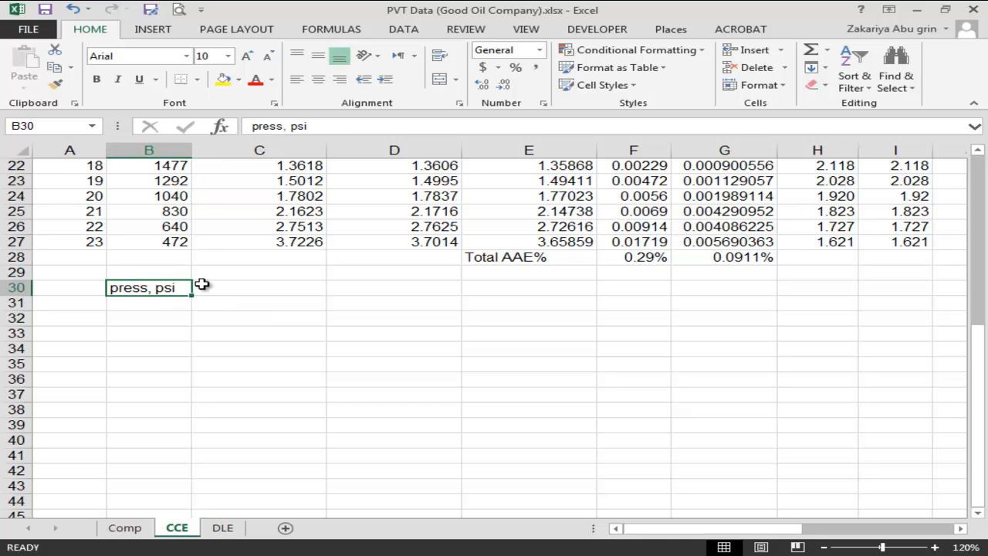
double_click(183, 288)
text(g)
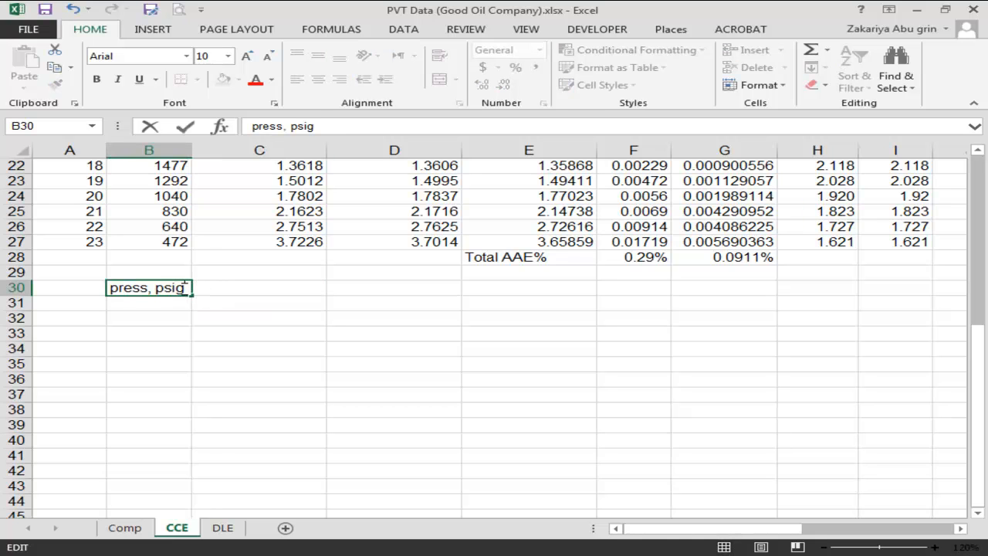
click(219, 288)
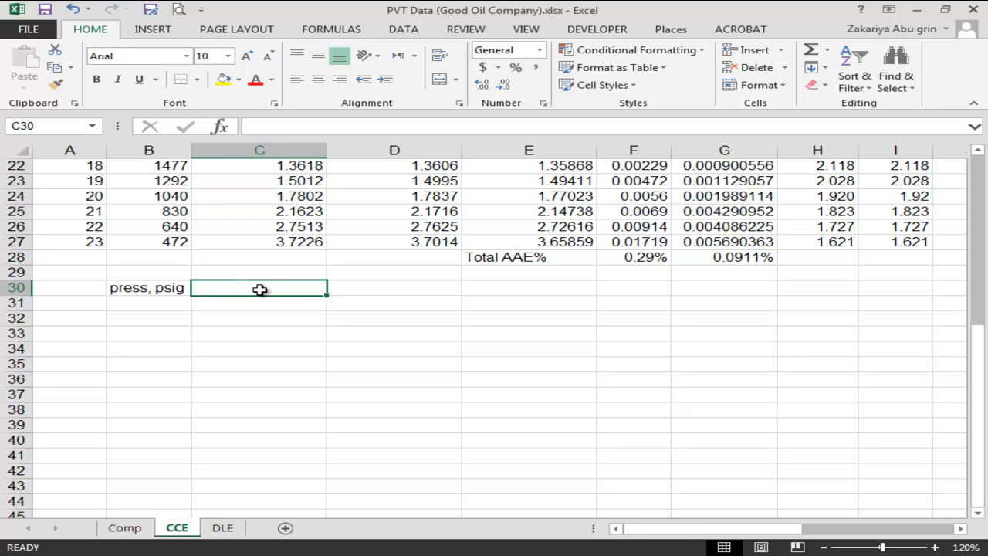
Change the heading in B30 to "press1, psig"
click(163, 290)
click(255, 288)
double_click(155, 291)
text(1)
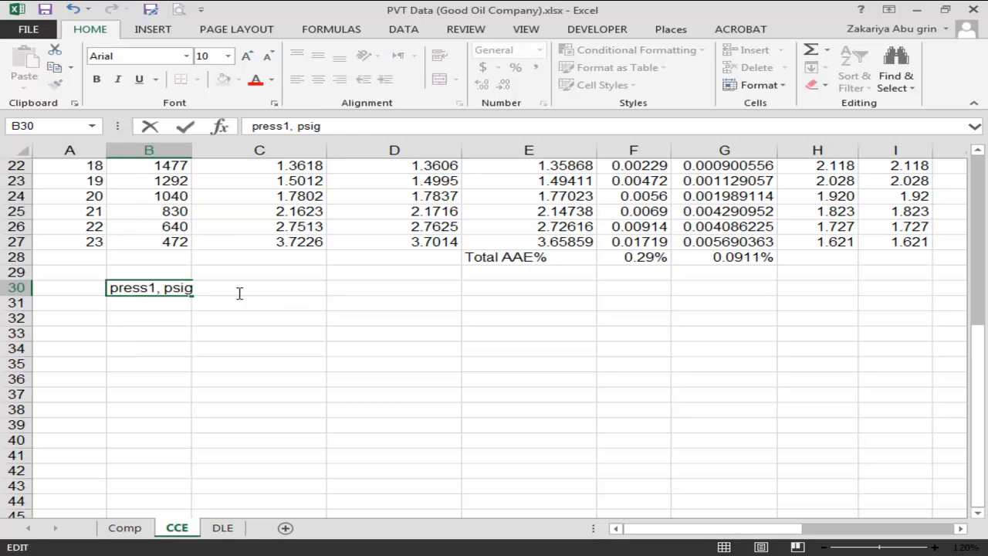
click(141, 315)
click(136, 292)
key(ctrl+c)
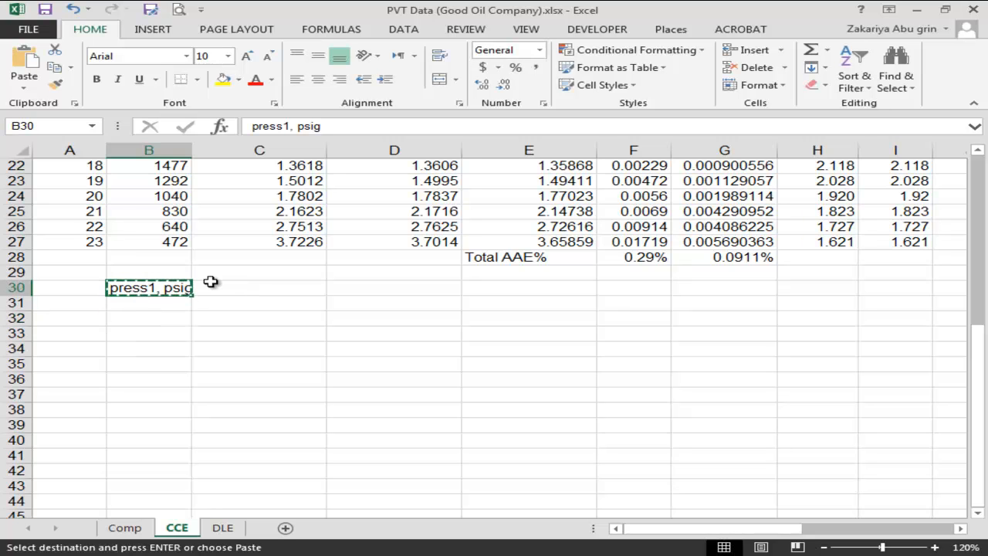
click(221, 289)
double_click(222, 287)
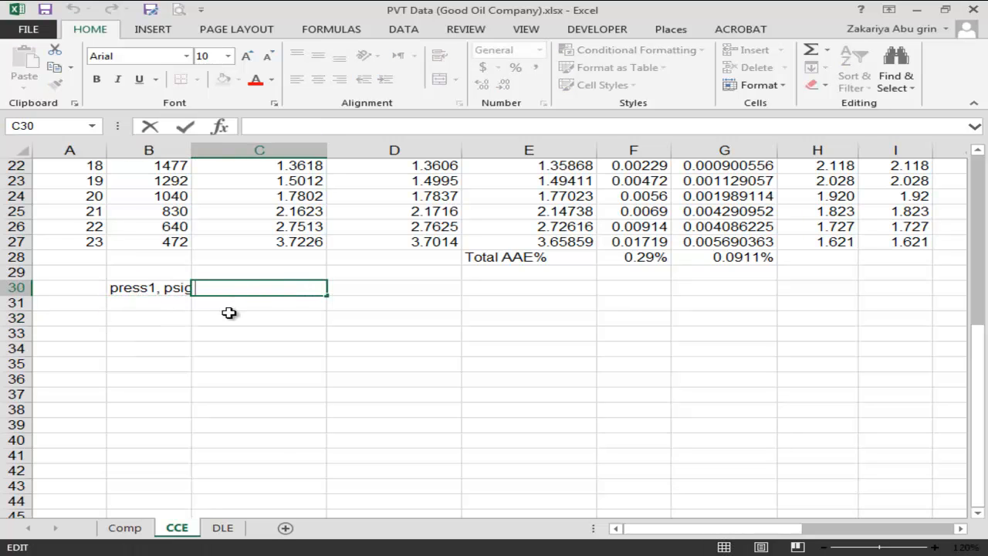
click(298, 318)
click(270, 292)
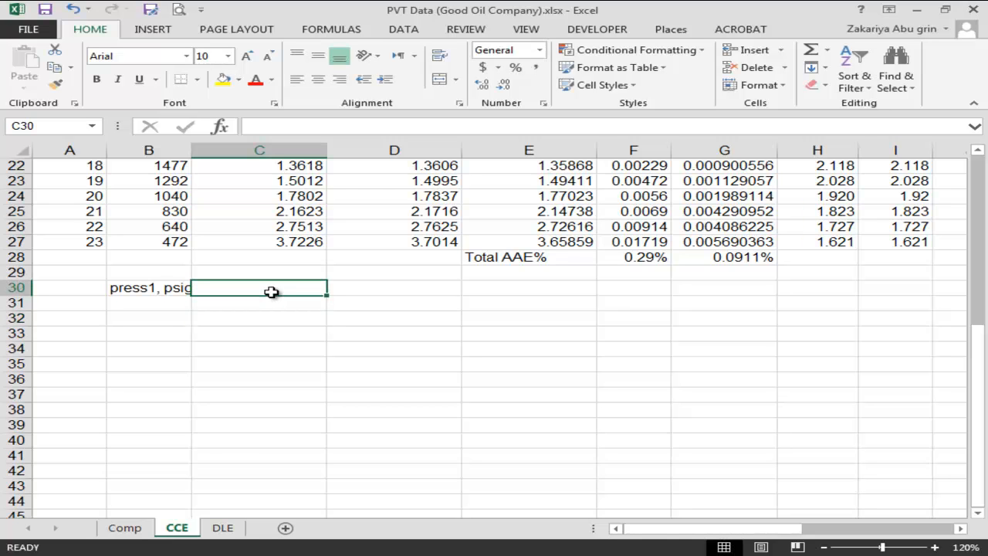
Copy the B30 heading into C30, change it to "press2, psig", and fit column B's width to its contents
click(176, 291)
key(ctrl+c)
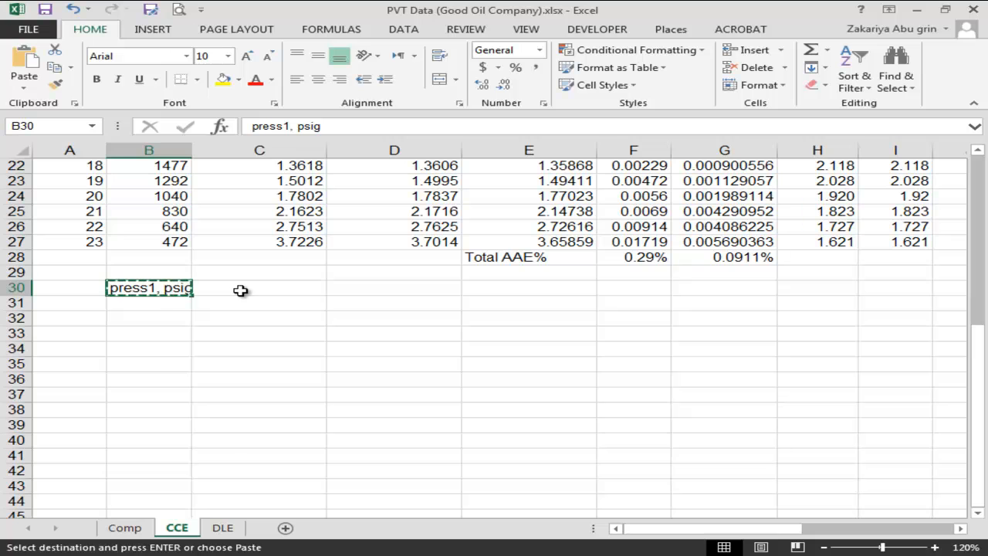
click(241, 290)
key(ctrl+v)
double_click(241, 288)
key(BackSpace)
text(2)
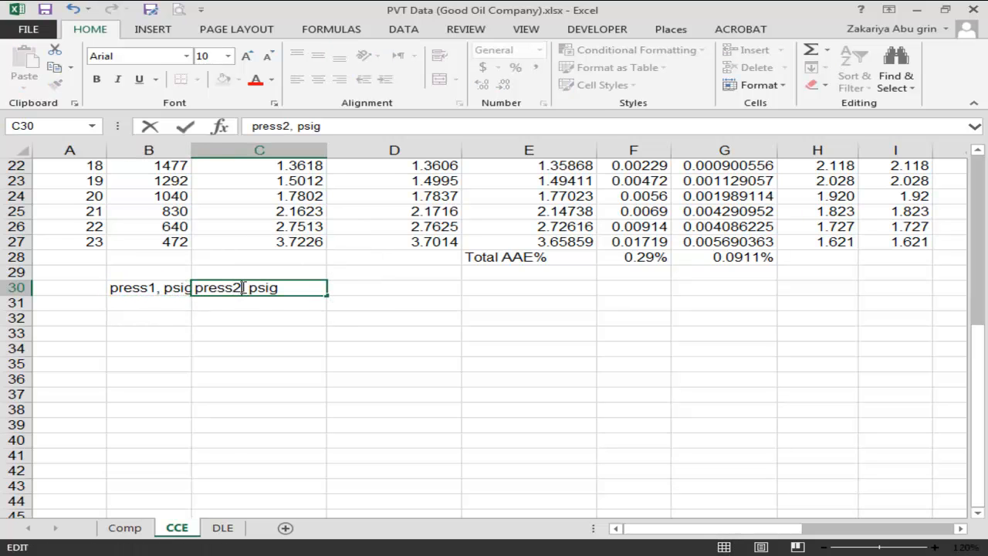
click(260, 317)
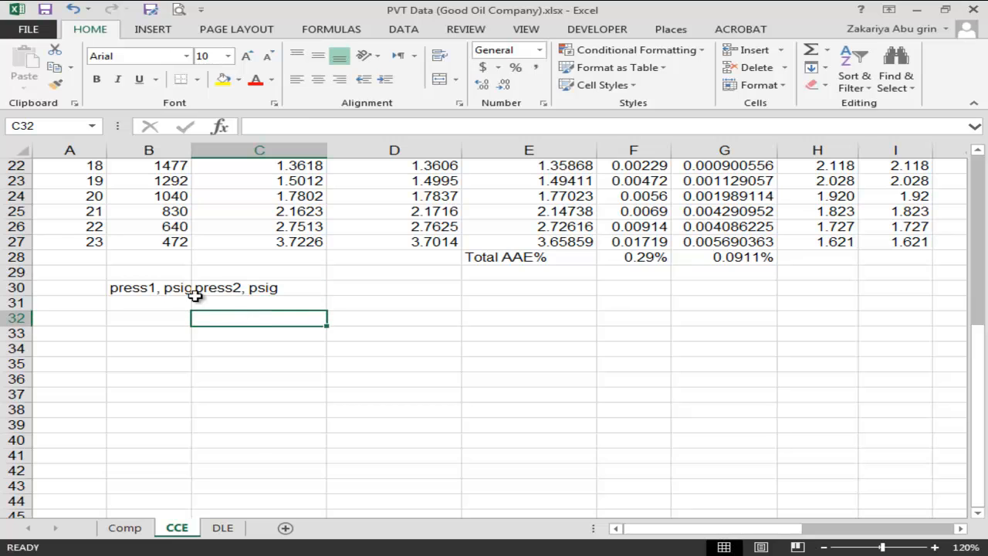
double_click(196, 155)
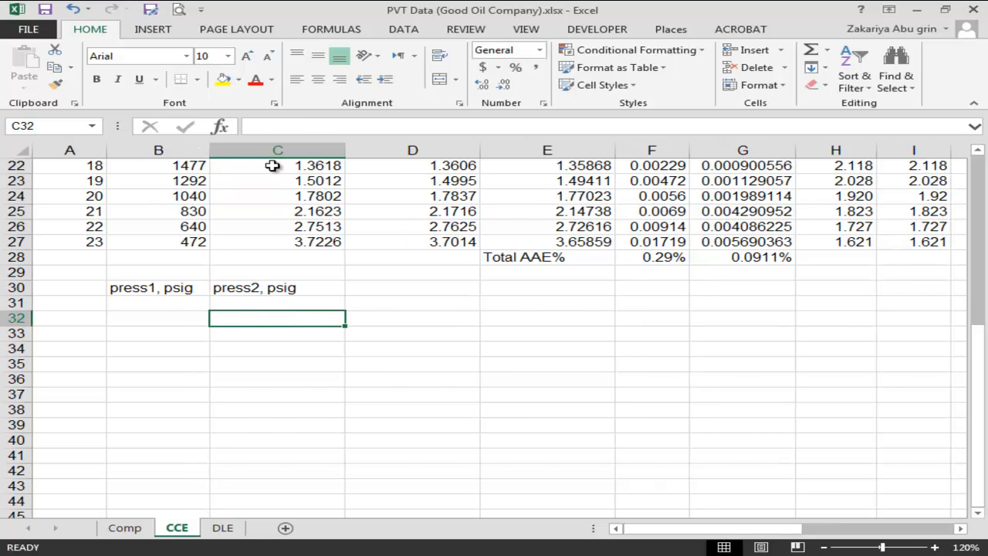
Enter the first pressure interval below the headings, with 5000 in B31 and 4000 in C31
click(183, 301)
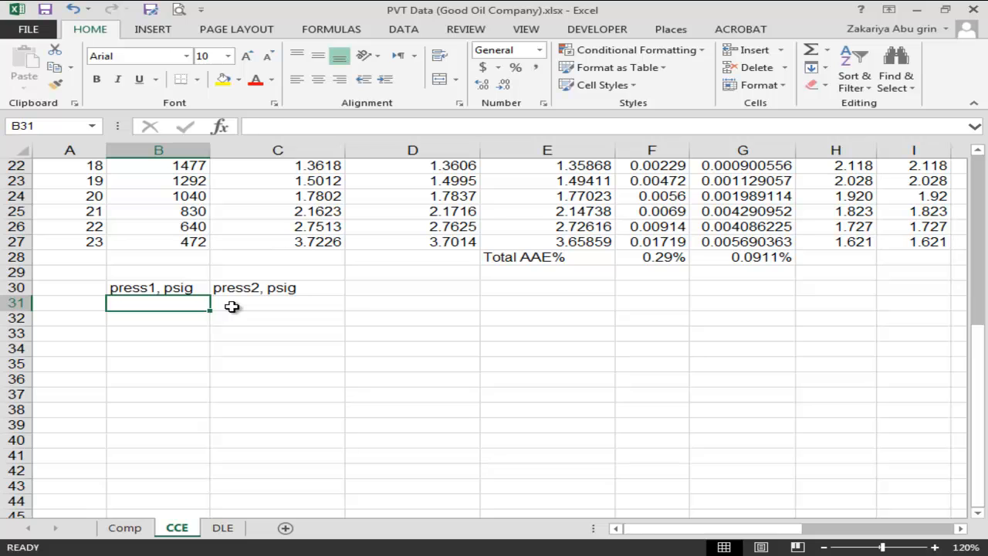
text(5000)
click(231, 306)
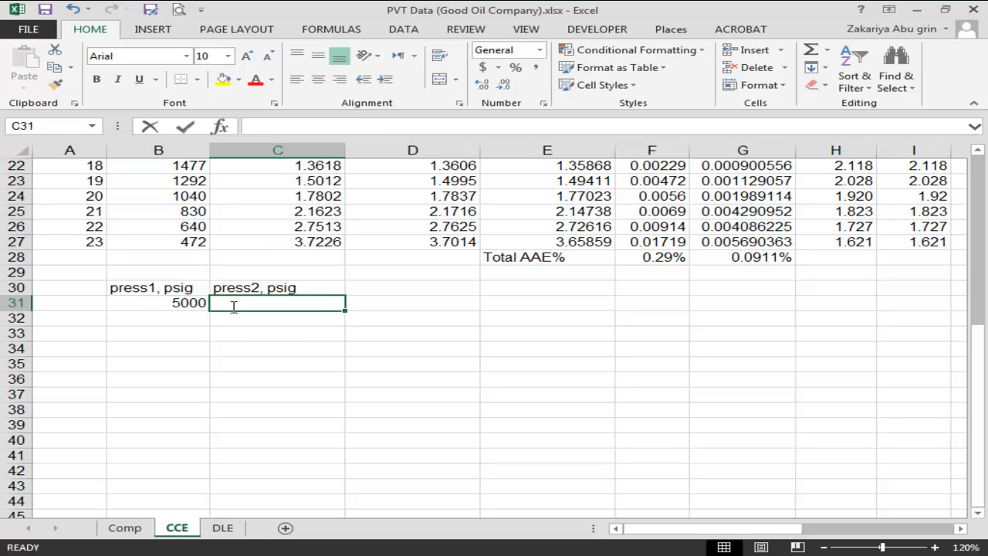
text(4000)
key(Tab)
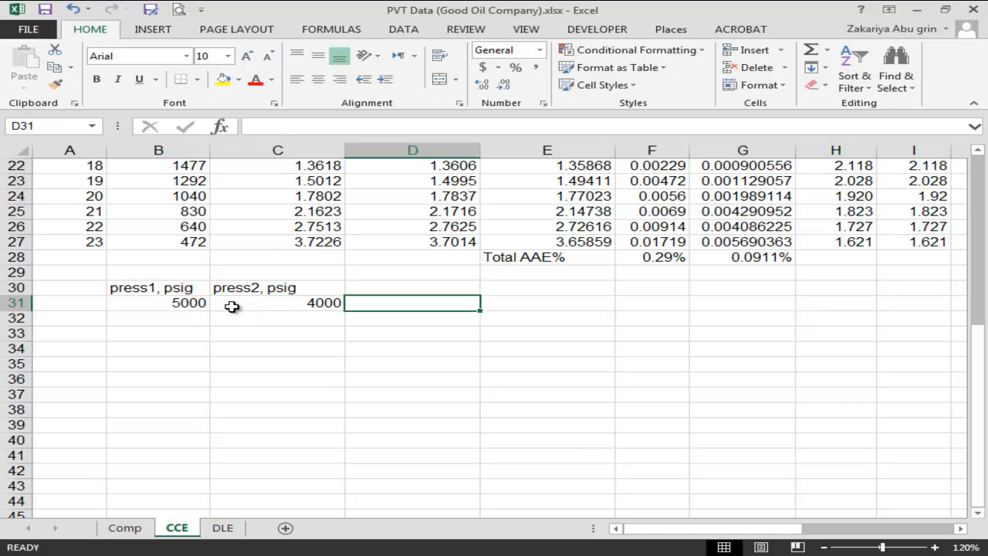
Enter the headings "Vrel1" in D30 and "Vrel2" in E30 beside the pressure headings
key(Up)
key(Down)
key(Up)
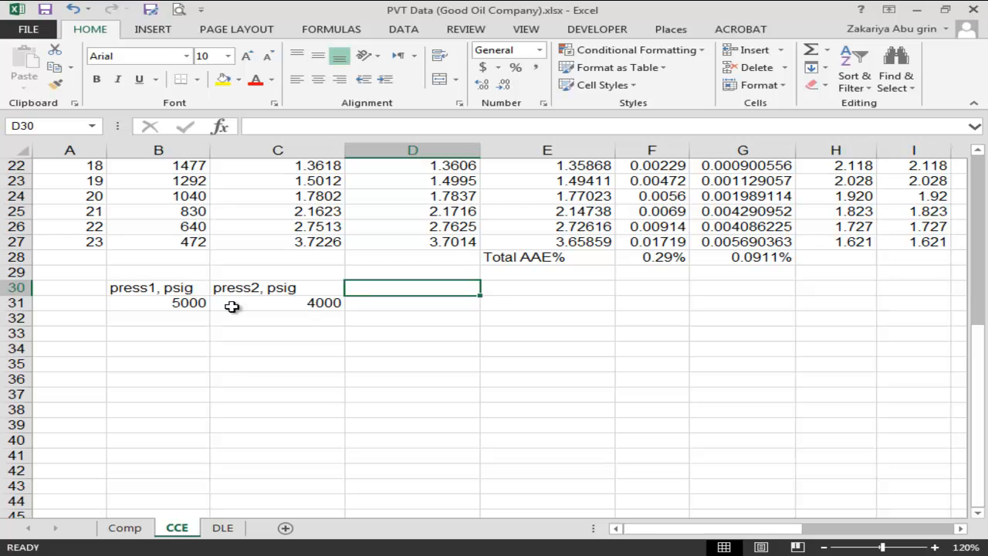
text(Co)
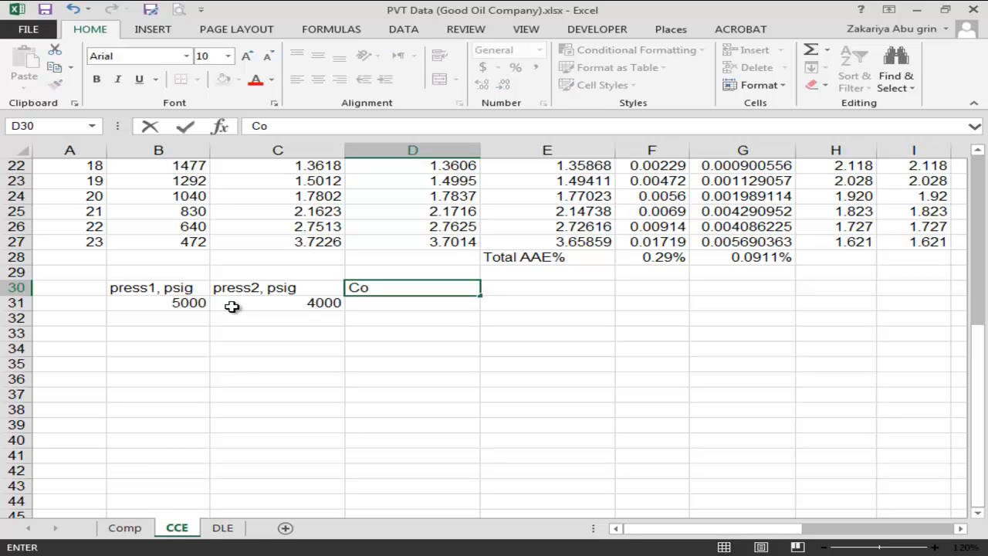
key(BackSpace)
key(BackSpace)
text(Vrel1)
key(Tab)
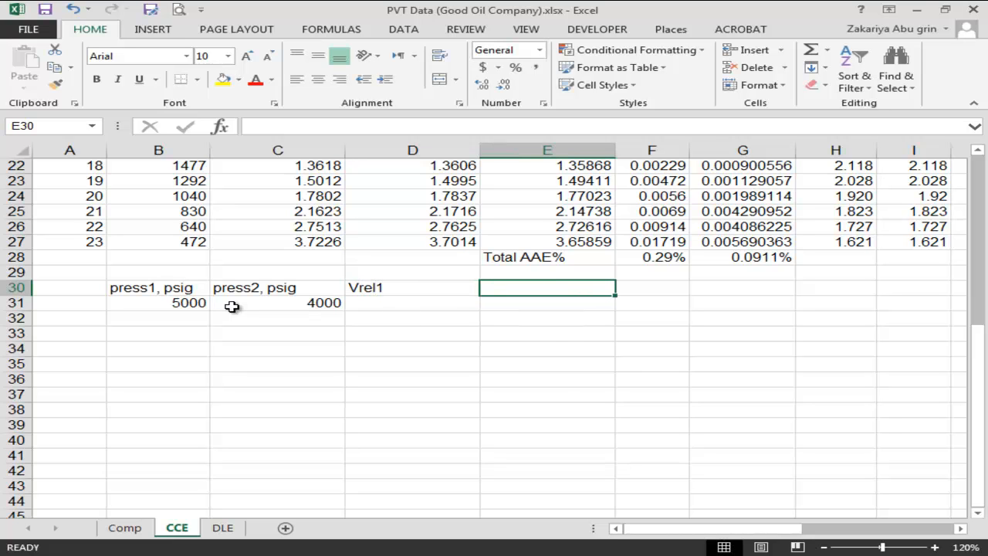
text(Vrel)
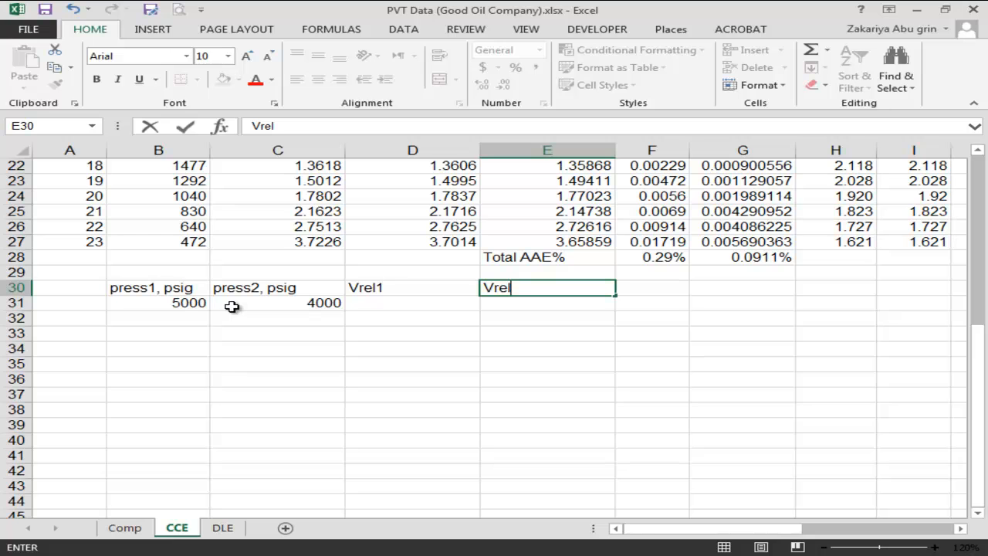
text(2)
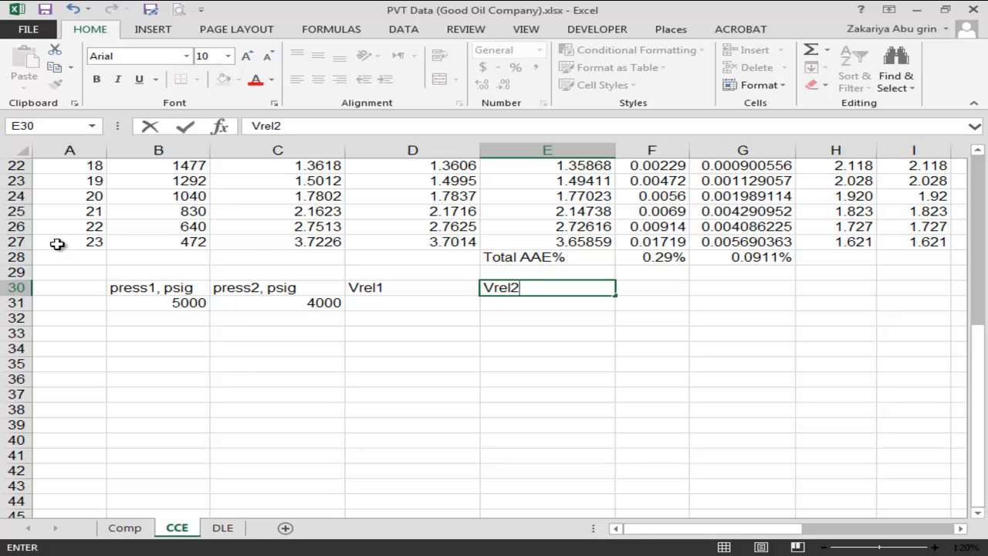
Insert a blank row above the table headings, then merge D30:E30 and label it "EOS"
right_click(18, 287)
click(68, 389)
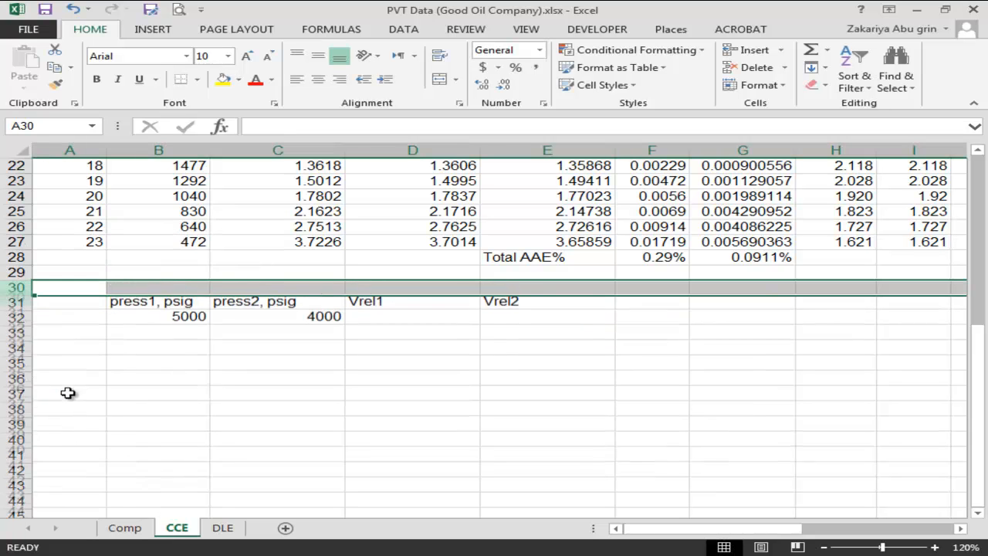
drag(459, 287, 522, 291)
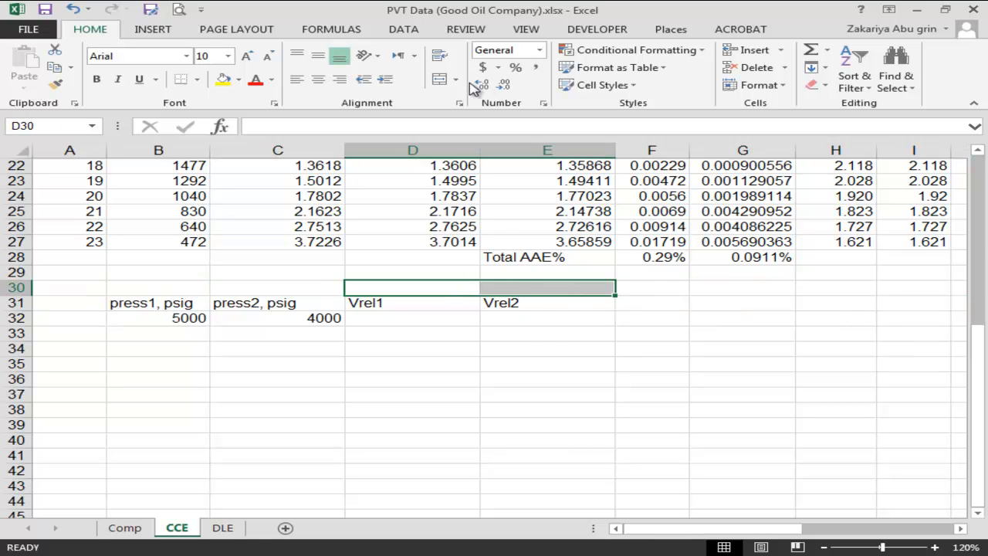
click(438, 78)
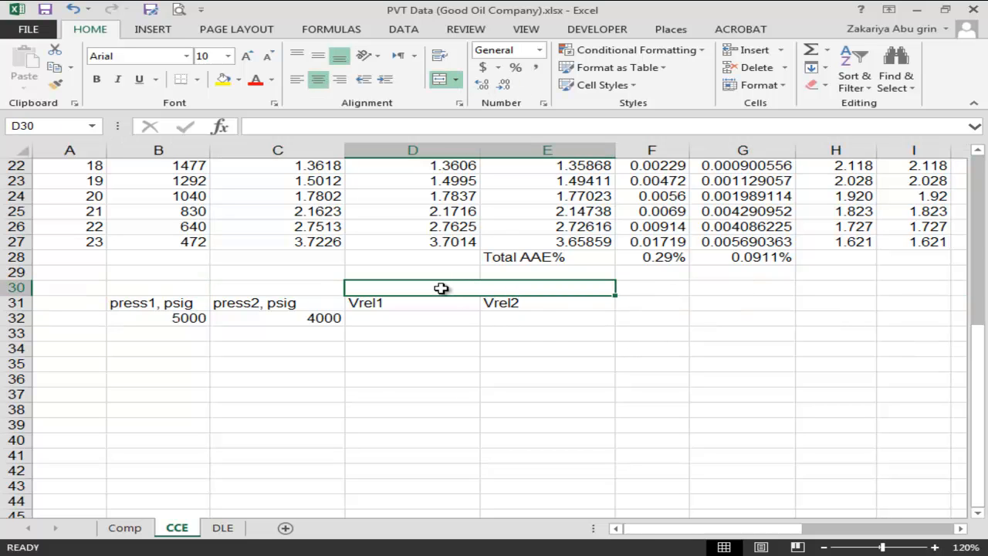
double_click(441, 288)
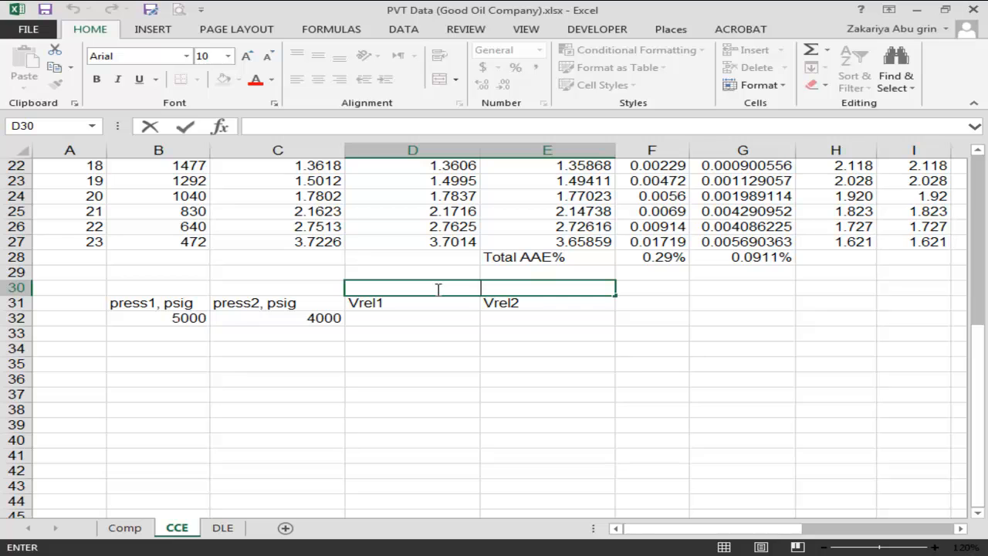
text(EOS)
key(Return)
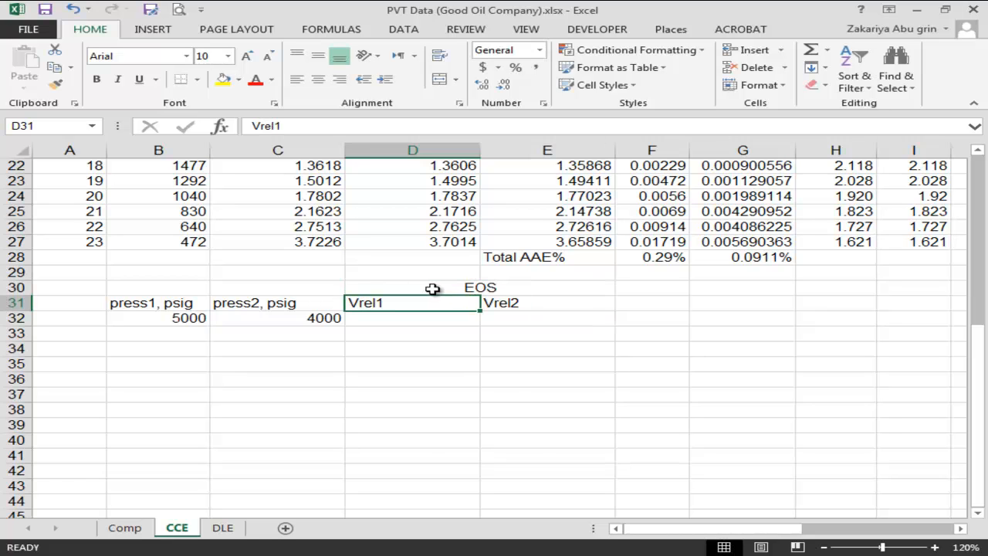
Try to move the EOS heading block D30:E31 one column over to make room for another column
right_click(381, 287)
click(379, 284)
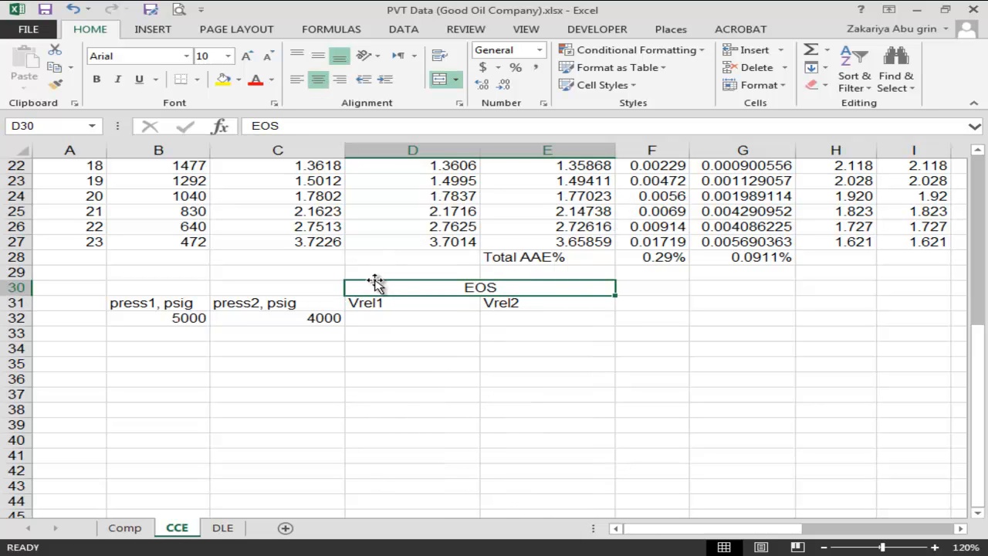
drag(381, 286, 534, 305)
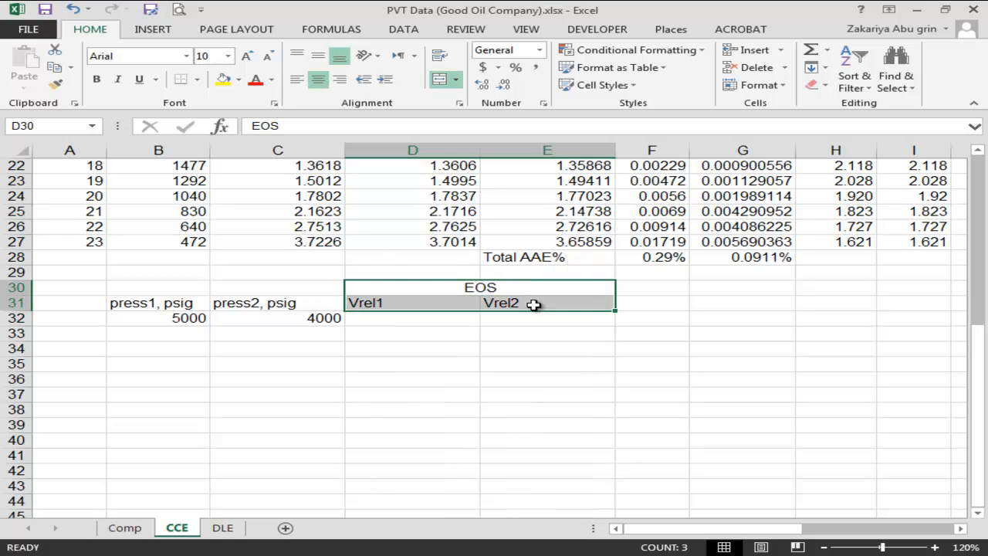
drag(616, 296, 686, 306)
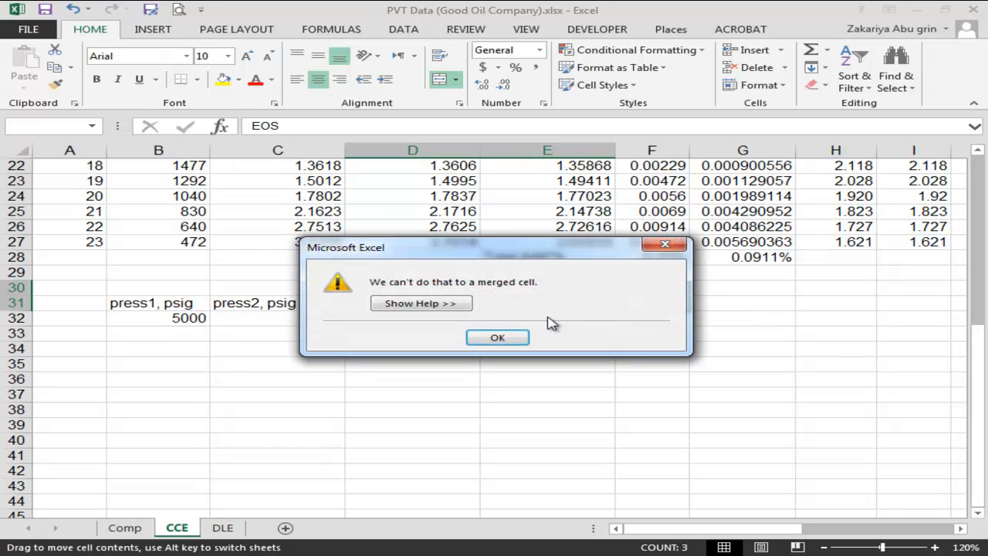
click(498, 334)
Unmerge the EOS heading and merge it across D30:E30 again
click(432, 288)
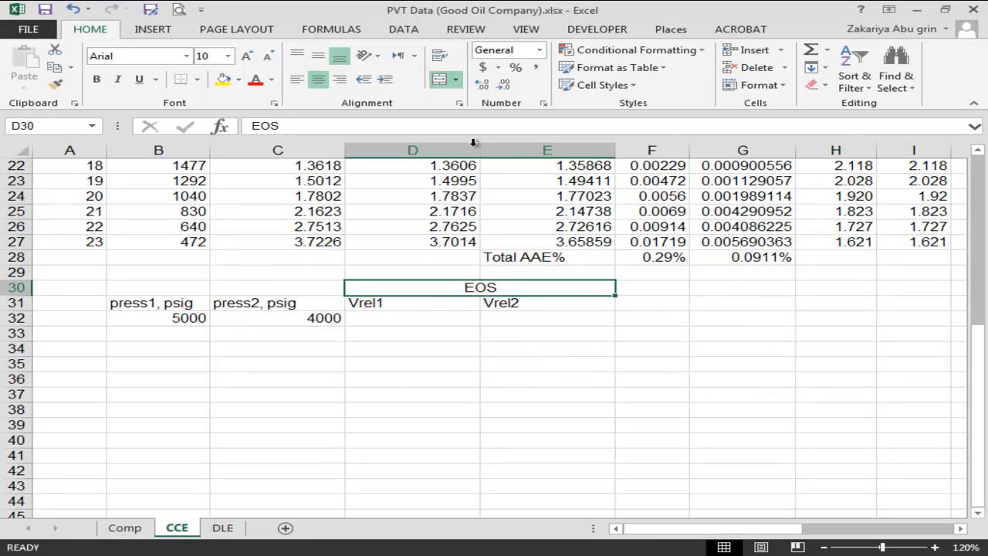
click(446, 79)
click(463, 317)
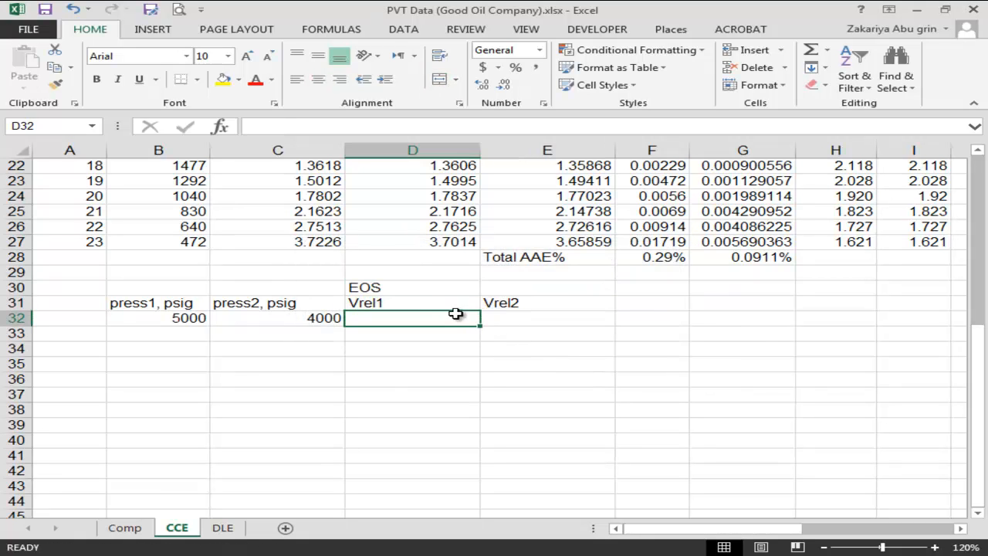
click(427, 287)
click(521, 292)
drag(522, 291, 456, 294)
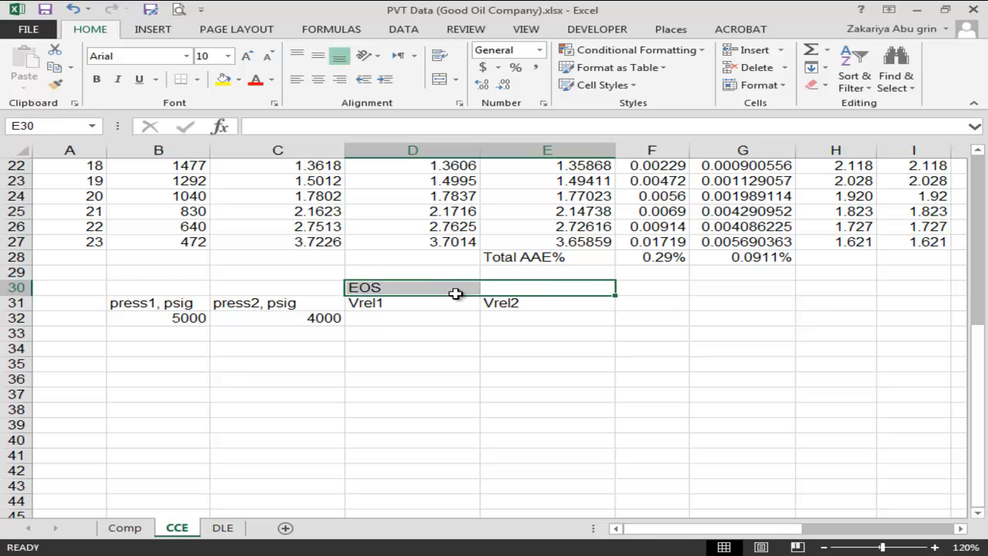
click(446, 79)
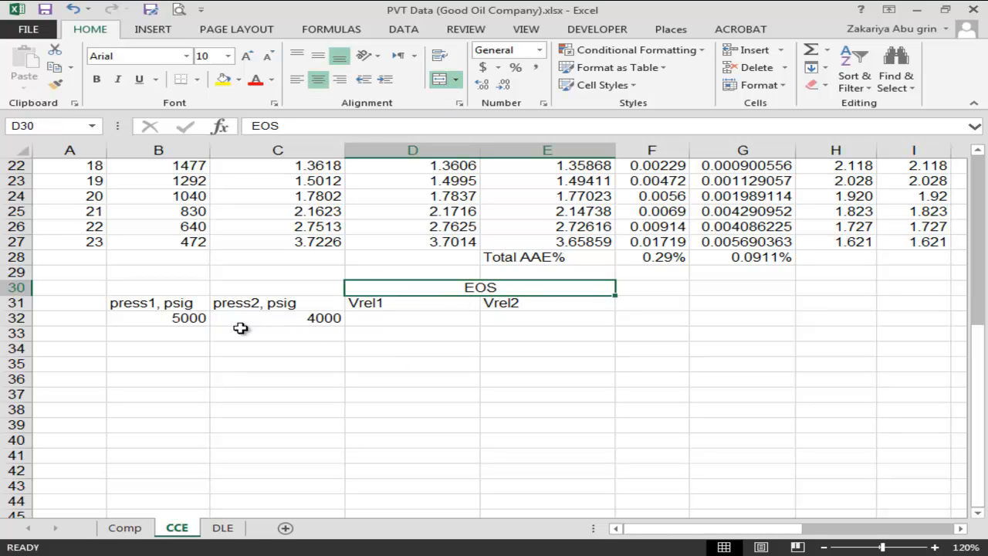
Enter the remaining pressure intervals: 4000 and 3000 in B33:C33, and 3000 and 2620 in B34:C34
click(202, 333)
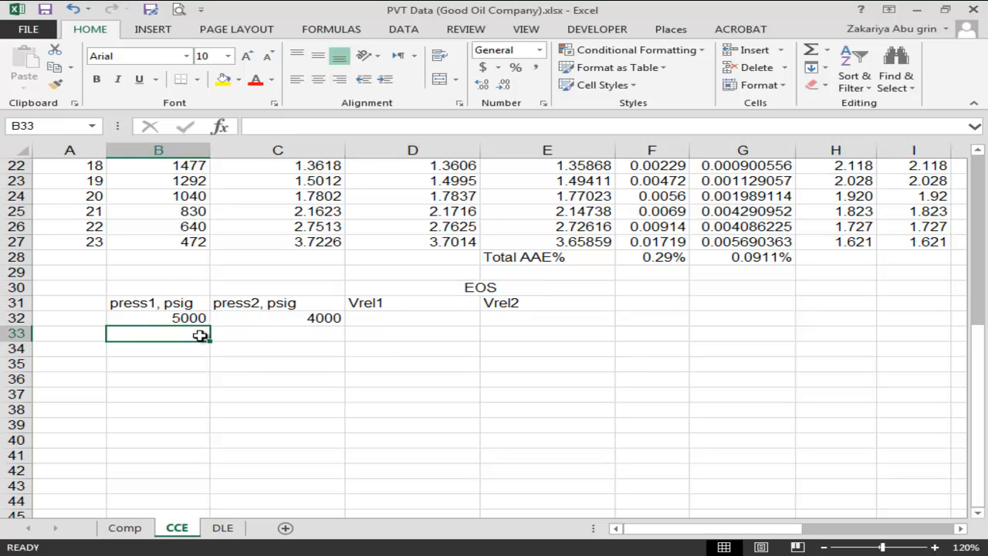
text(4000)
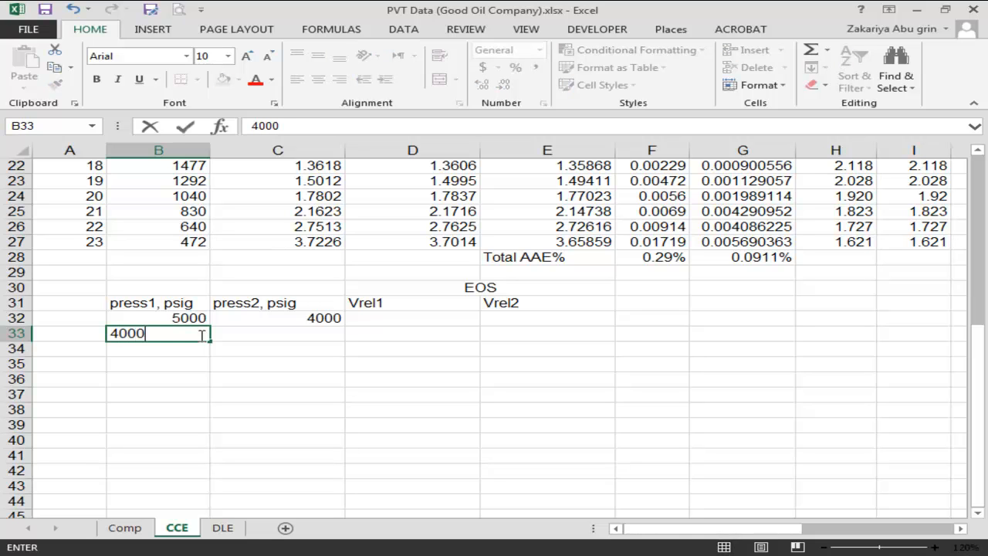
key(Tab)
text(3000)
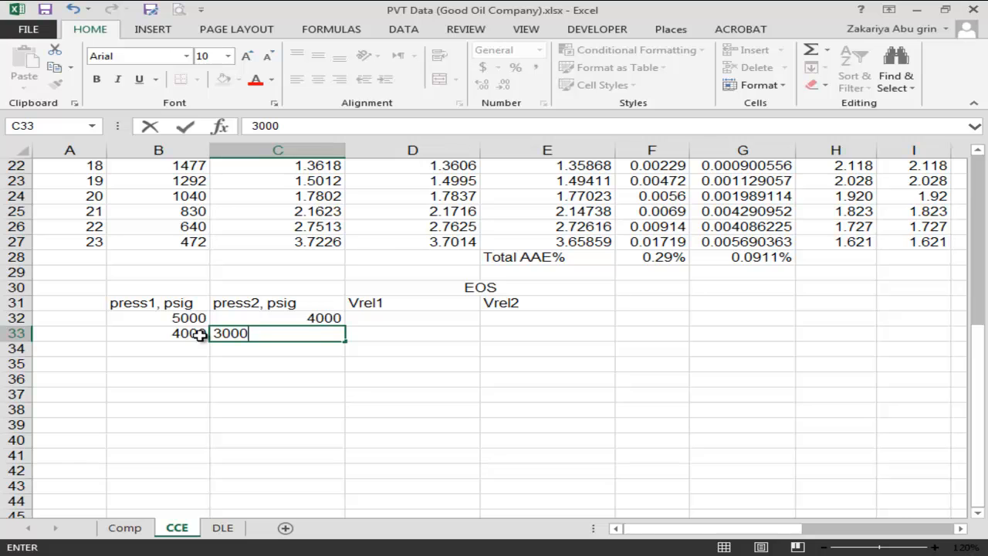
key(Return)
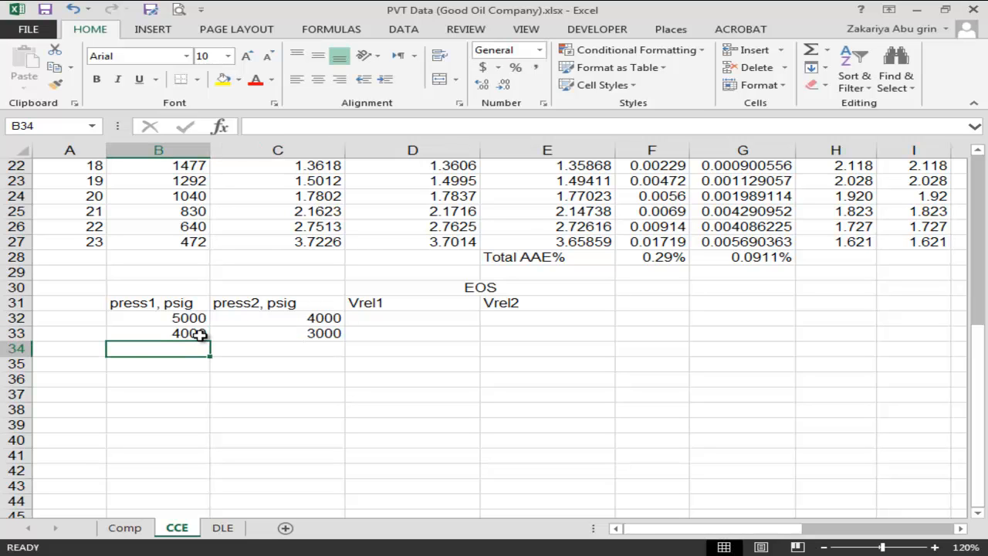
text(3000)
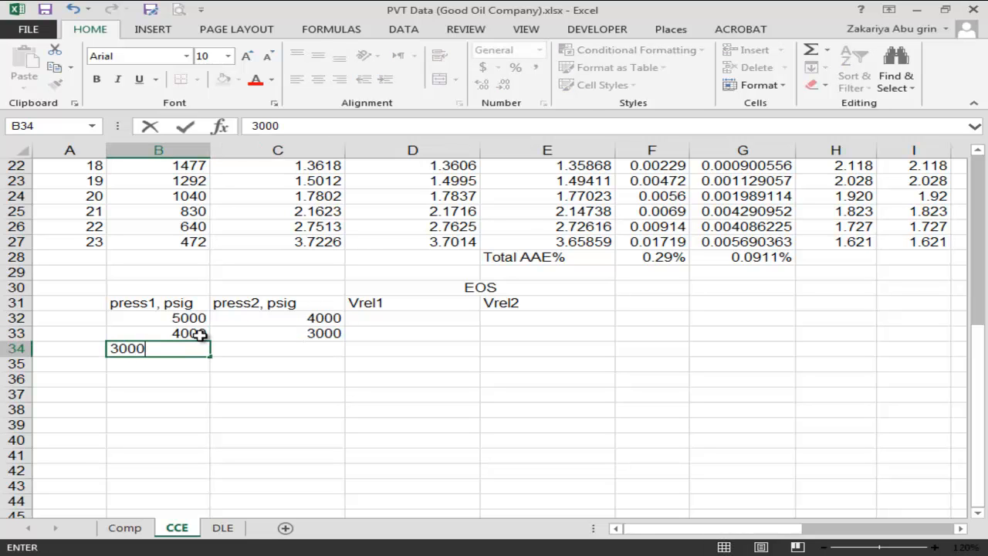
key(Tab)
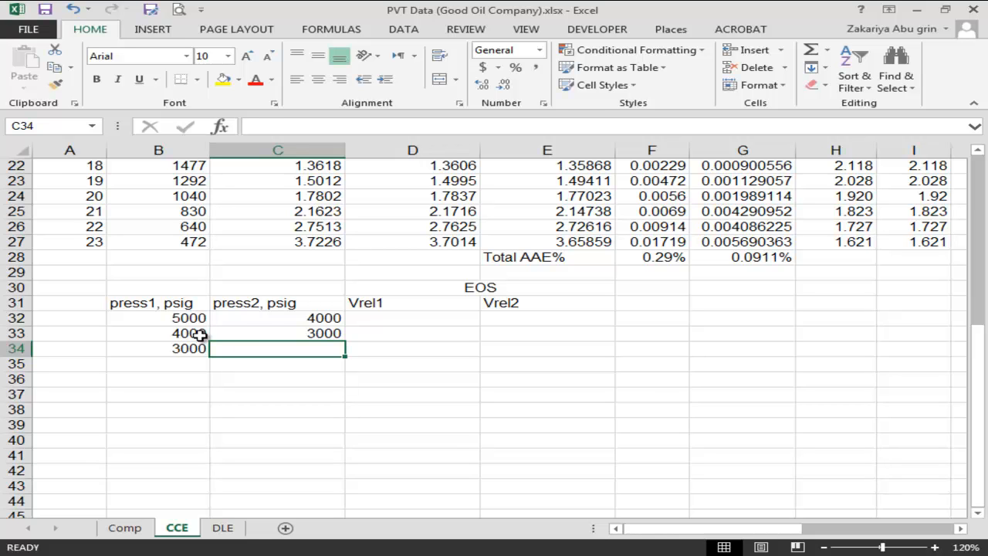
text(2620)
key(ctrl+Return)
key(Return)
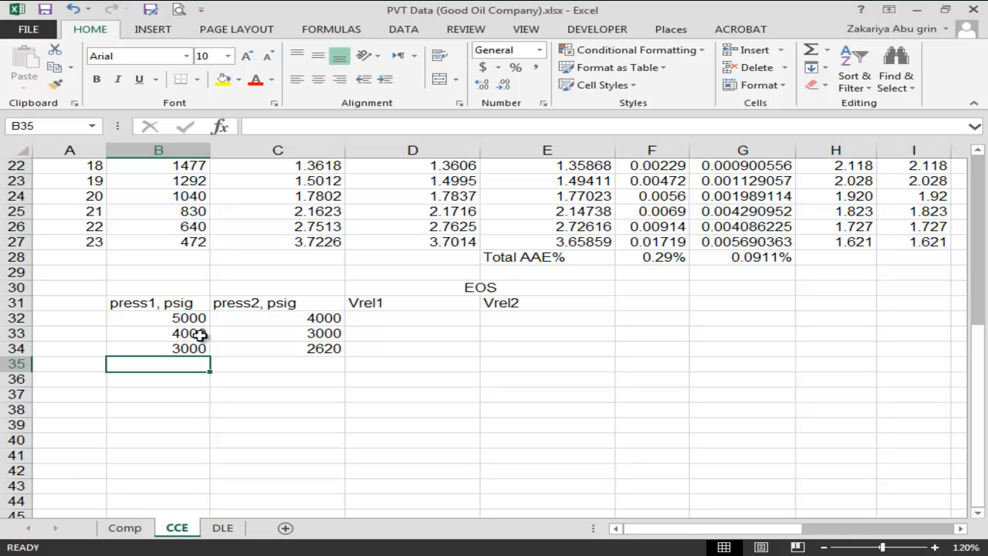
click(377, 329)
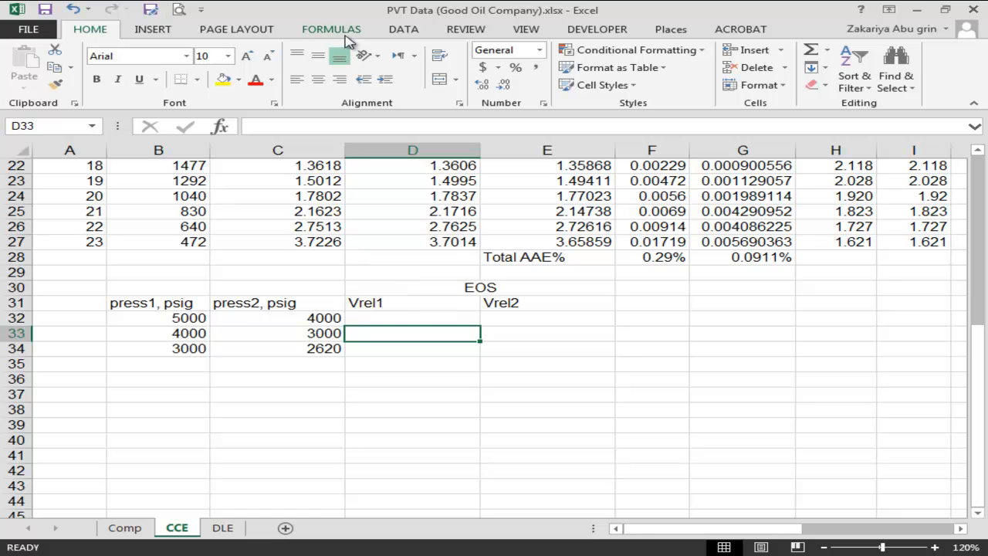
click(365, 142)
right_click(366, 143)
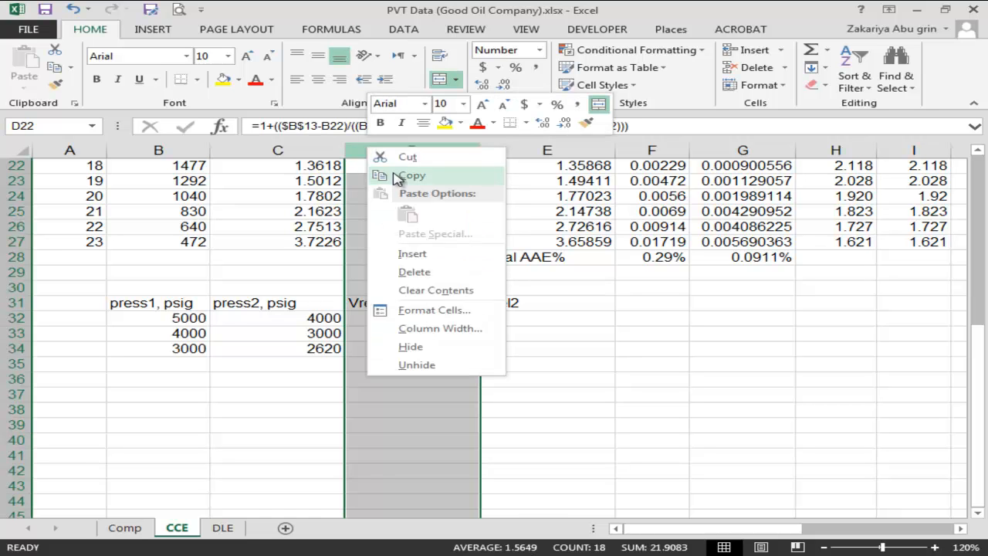
key(Escape)
click(355, 306)
double_click(356, 306)
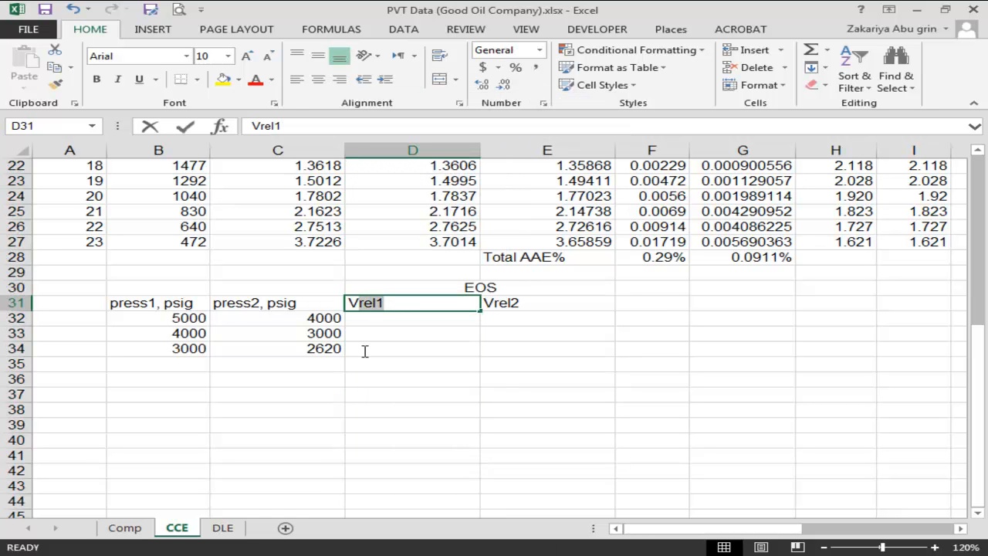
click(355, 288)
Insert blank cells at D31:D34, shifting the existing cells right, and enter the heading "Co" in D31
drag(358, 305, 362, 348)
right_click(371, 304)
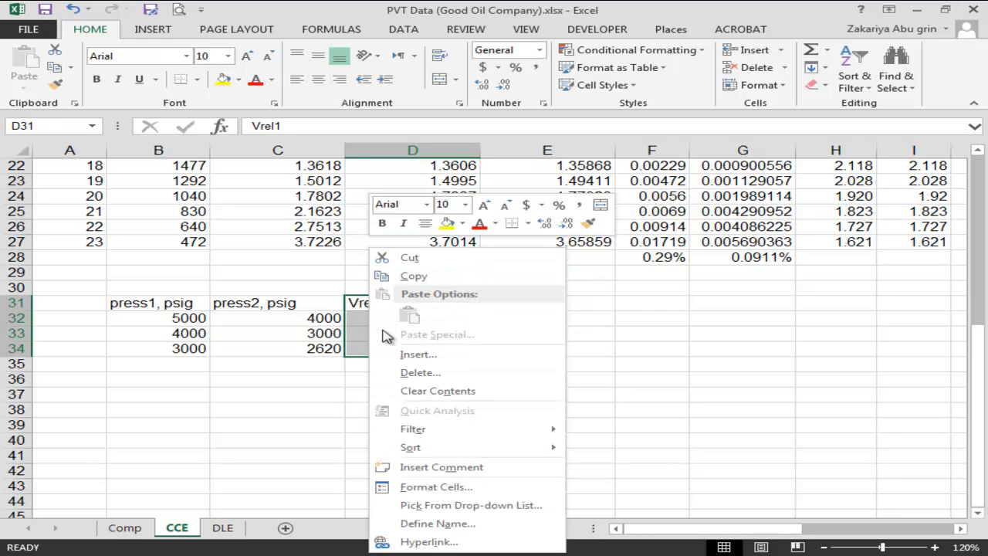
click(421, 356)
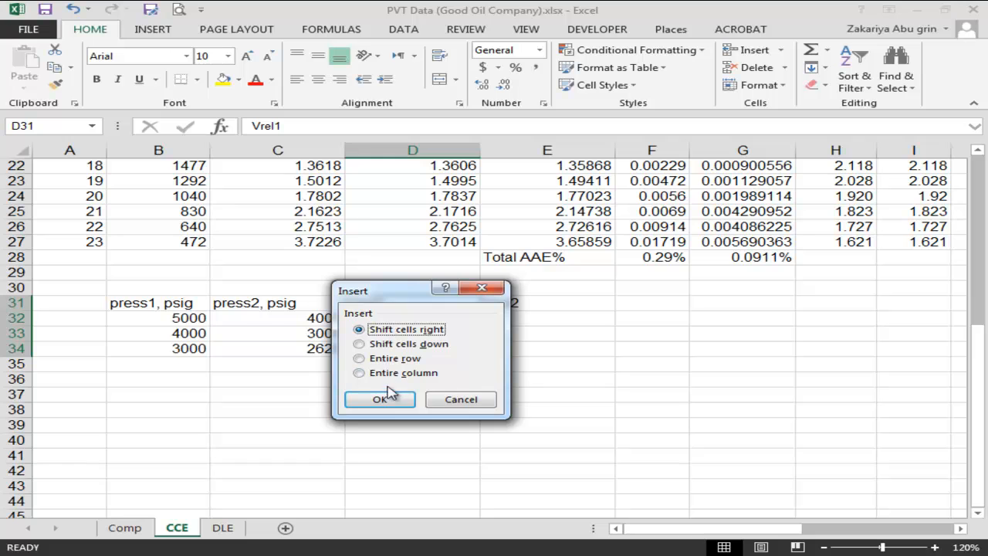
click(380, 402)
click(384, 307)
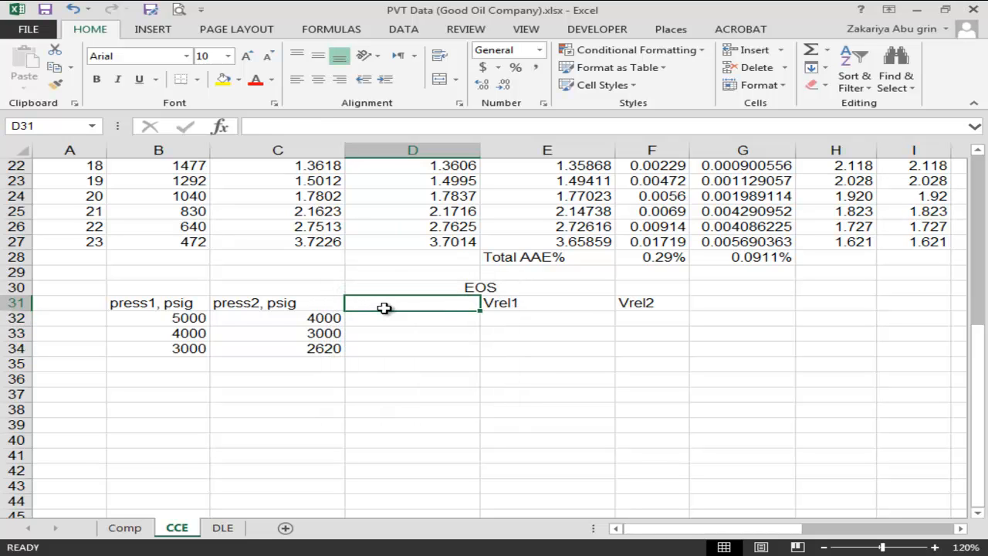
text(Co)
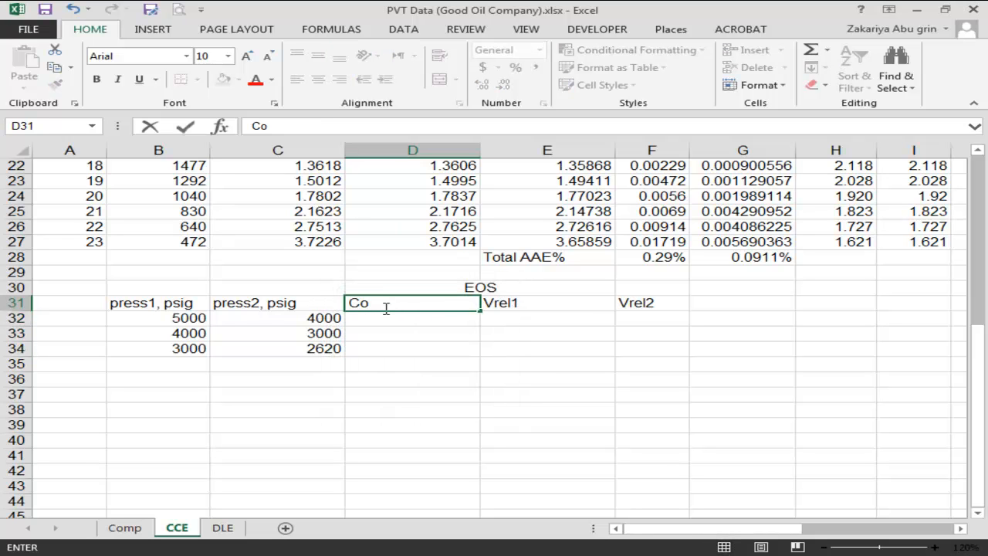
key(Return)
Unmerge the EOS heading and replace its text in D30 with "Lab" above the Co column
click(432, 288)
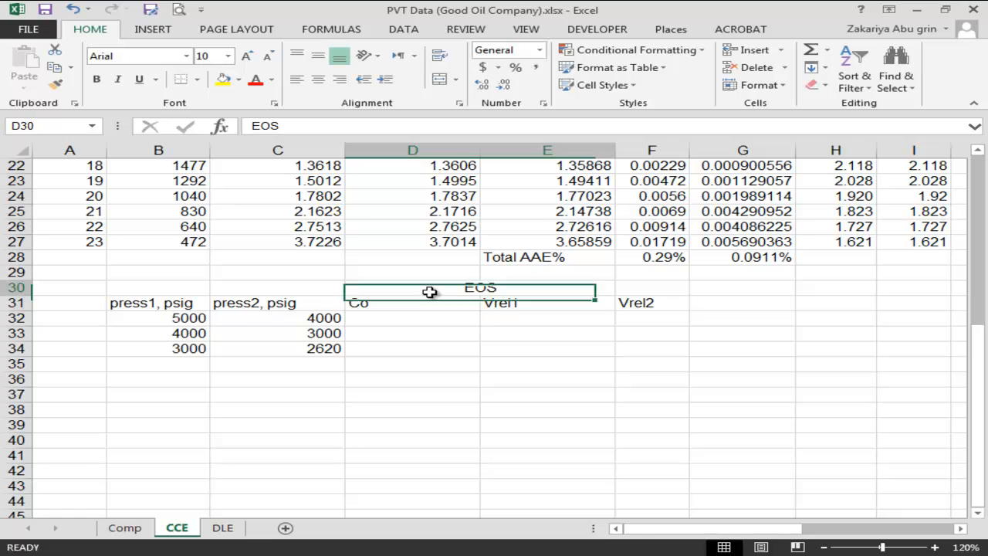
click(443, 78)
click(443, 328)
double_click(403, 288)
drag(403, 288, 339, 288)
text(L)
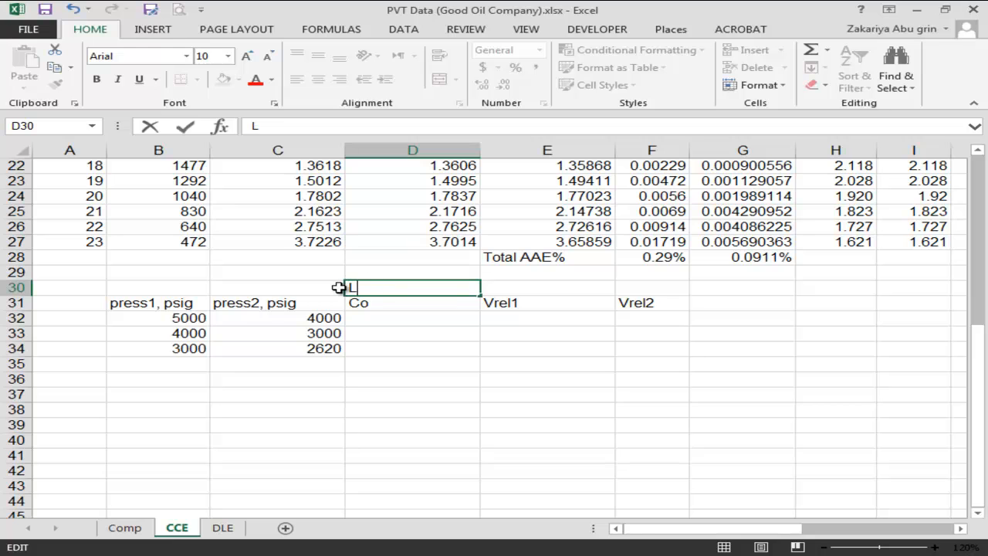
text(ab)
key(ctrl+Return)
key(Down)
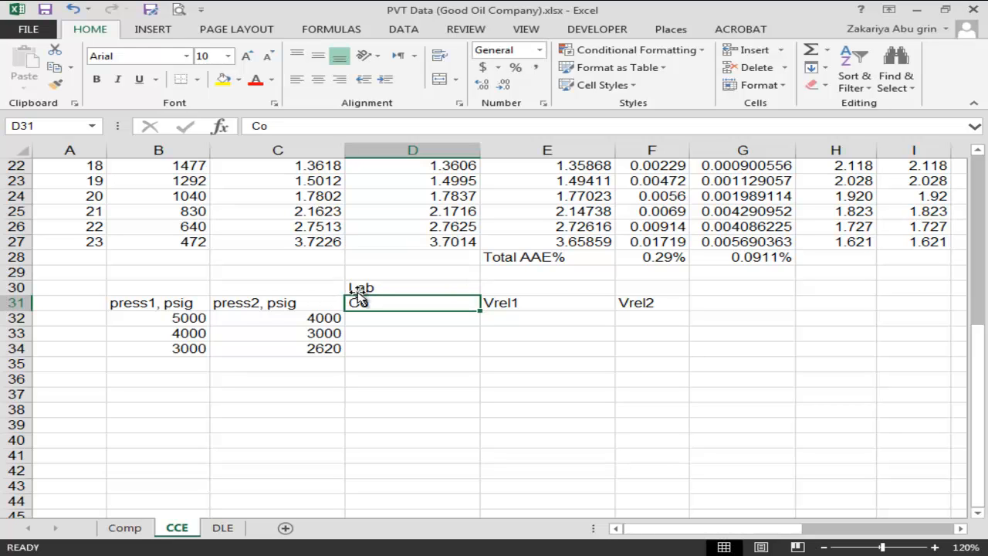
click(371, 316)
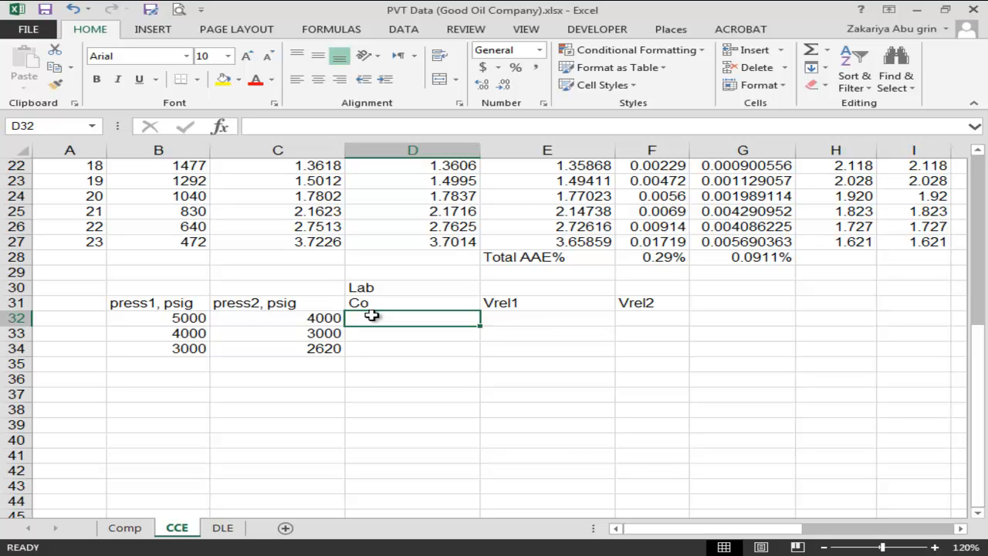
Enter the lab Co for the 5000–4000 psig interval in D32 as =13.48*10^(-6)
text(=)
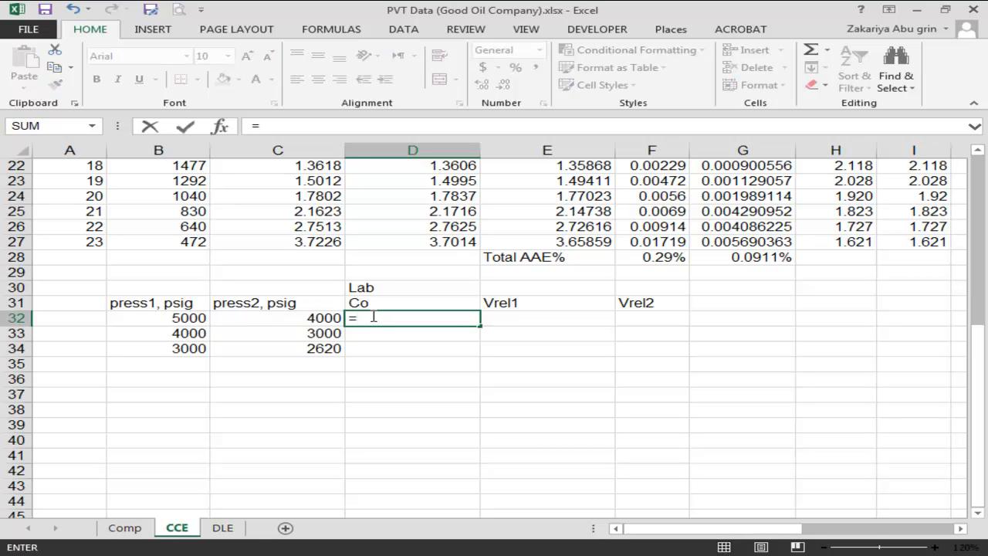
text(13.48*10)
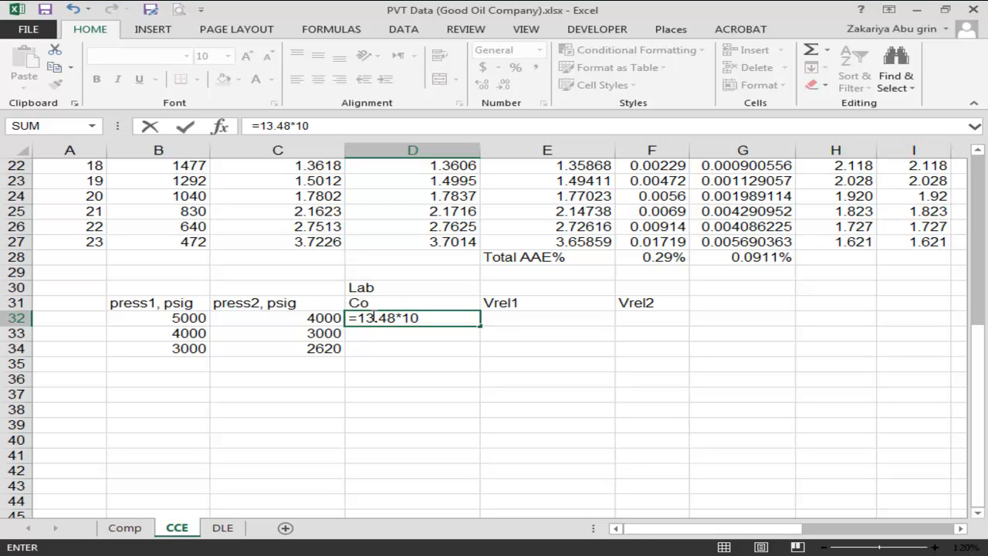
text(^(-6_)
key(BackSpace)
text())
key(Return)
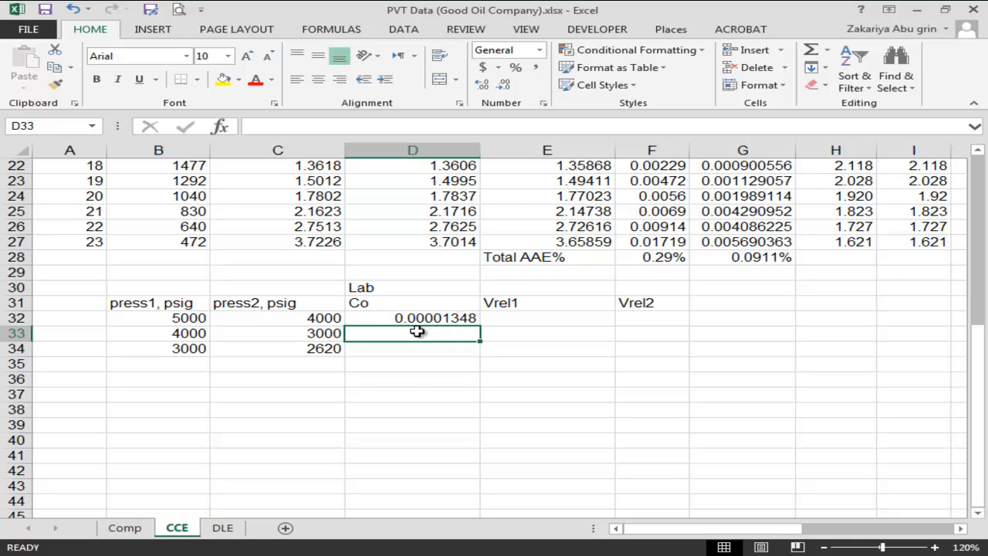
Enter the remaining lab Co values: =15.88*10^(-6) in D33 and =18.75*10^(-6) in D34
text(=)
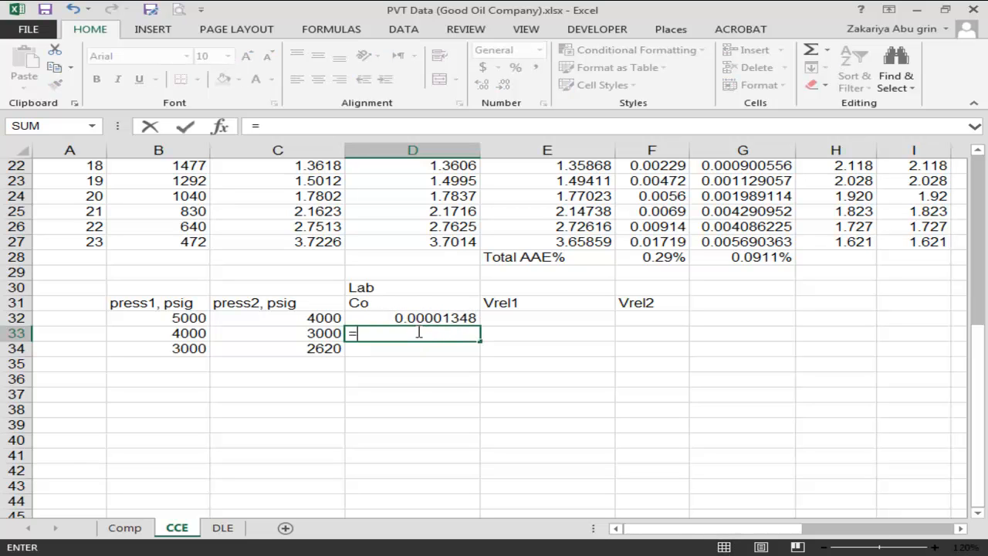
text(15.88*)
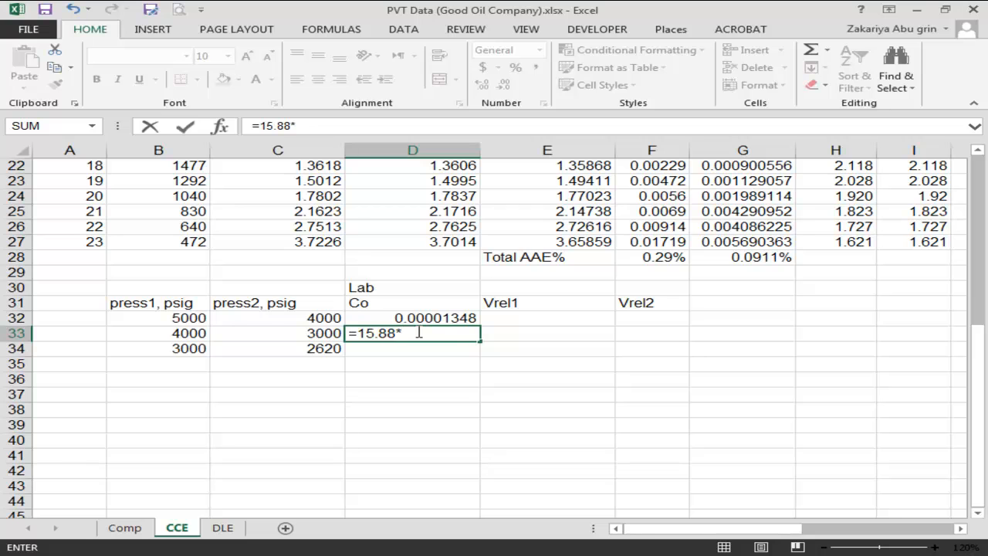
text(10^(-6))
key(Return)
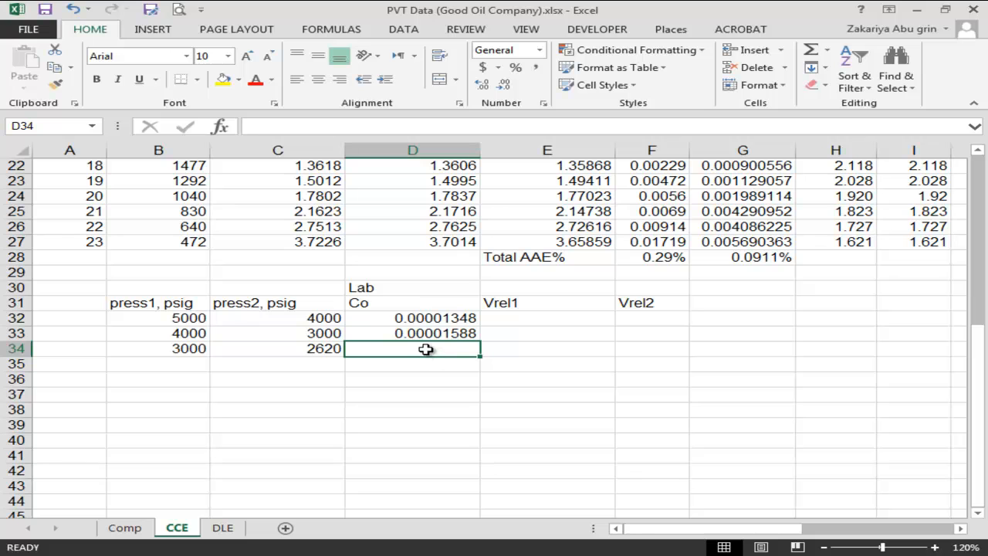
text(=)
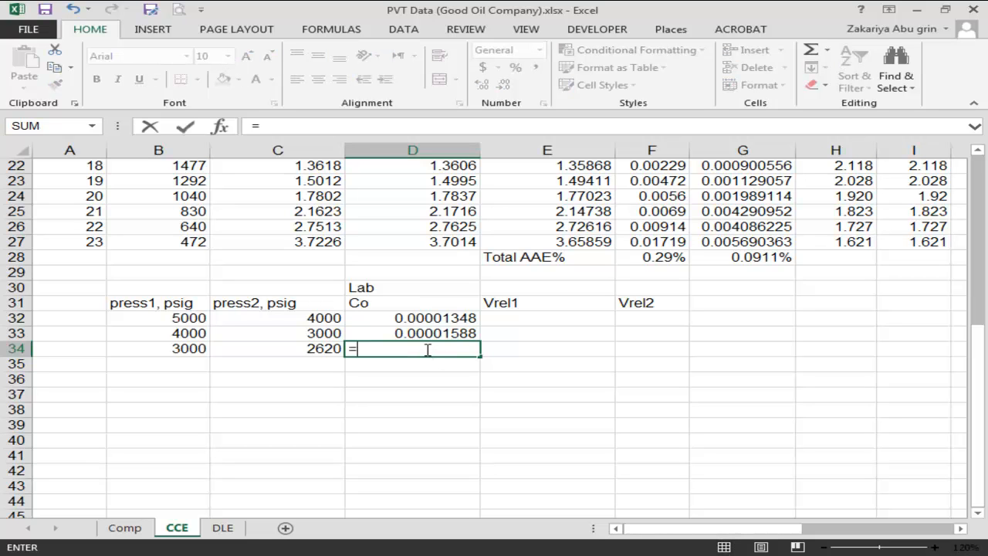
text(18.75*10^(-6))
key(Return)
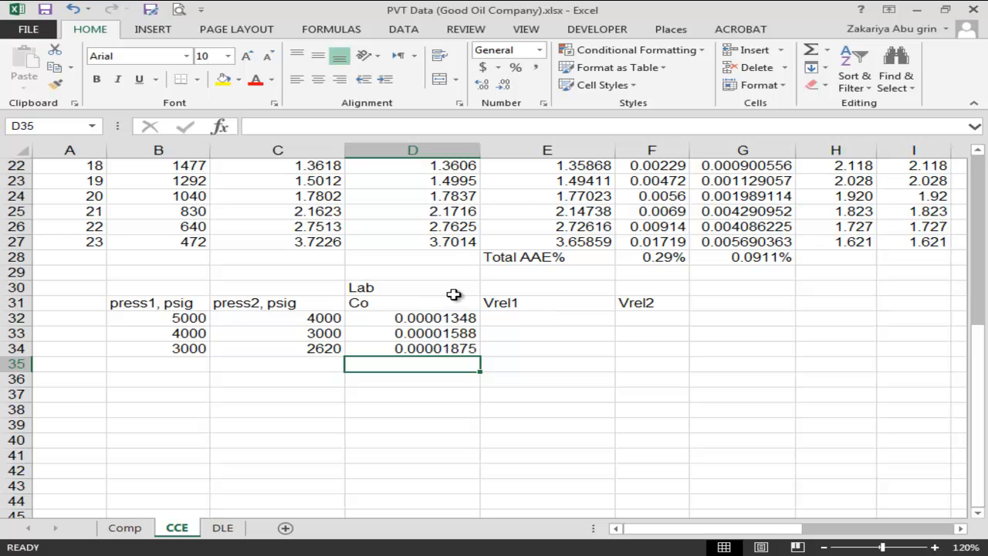
Add the column heading "Co" in G31 with "EOS" above it in G30
click(455, 291)
click(723, 301)
text(C)
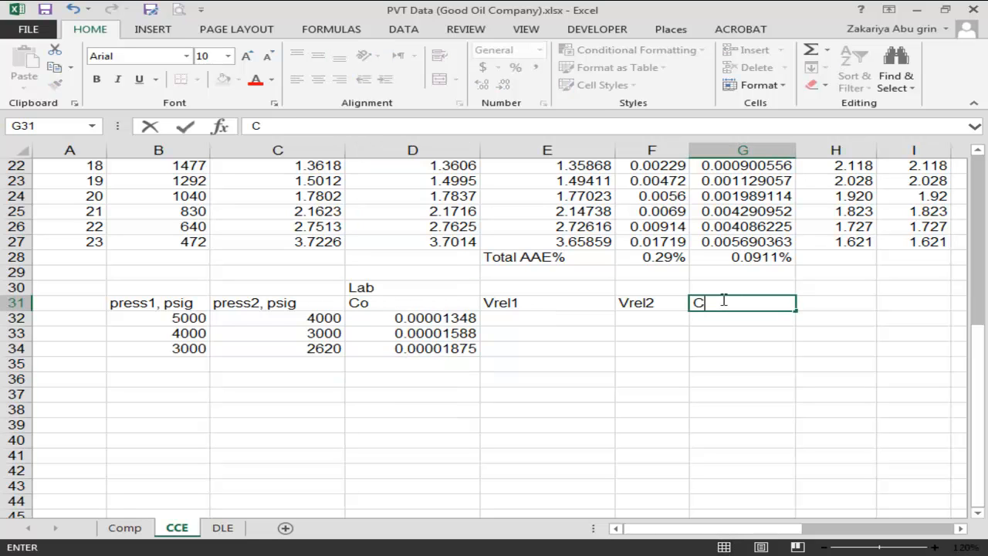
text(=)
key(BackSpace)
text(o)
click(723, 290)
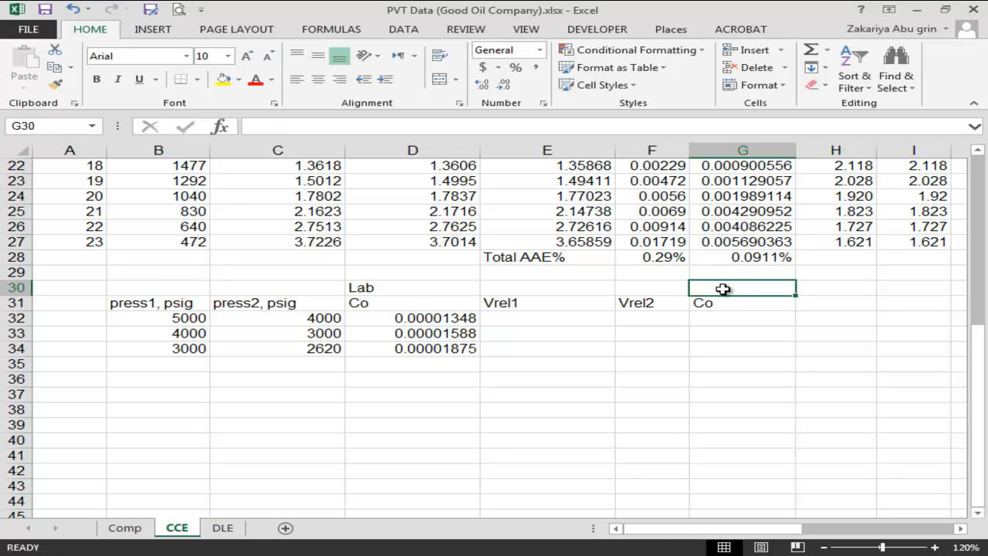
text(EOS)
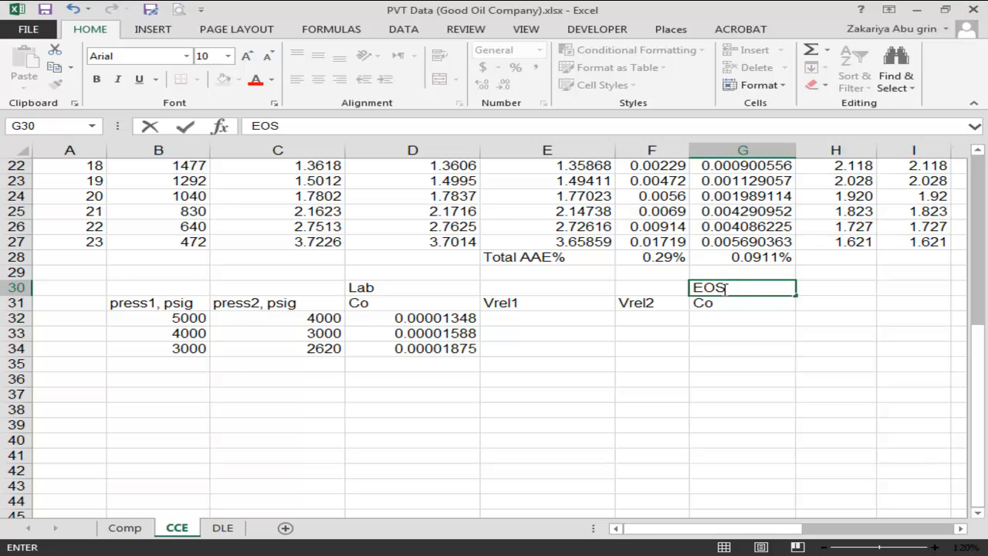
Extend the G31 heading to "Co, Psi^(-1)" and copy it over the lab Co heading in D31
click(772, 304)
double_click(773, 304)
text(, P)
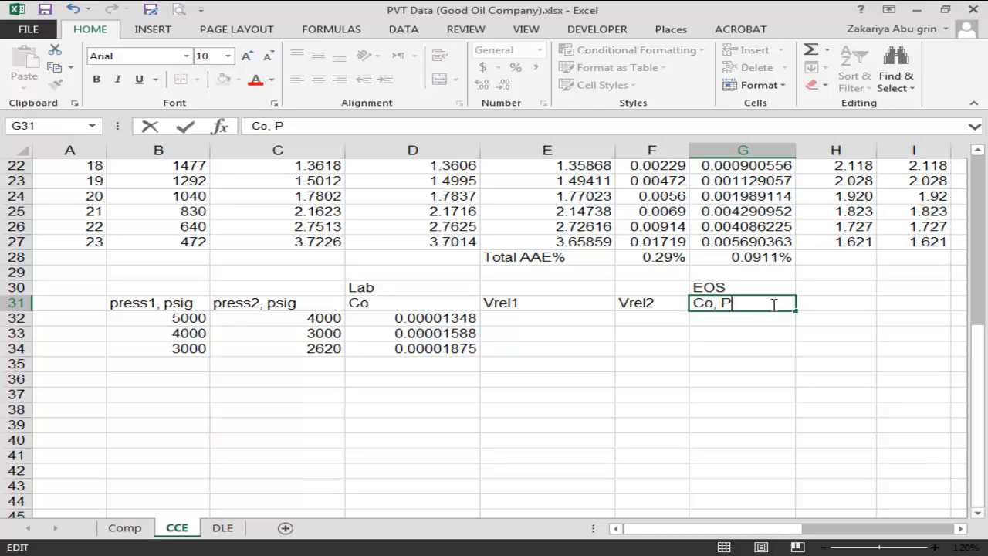
text(si^(-1))
key(Return)
click(773, 303)
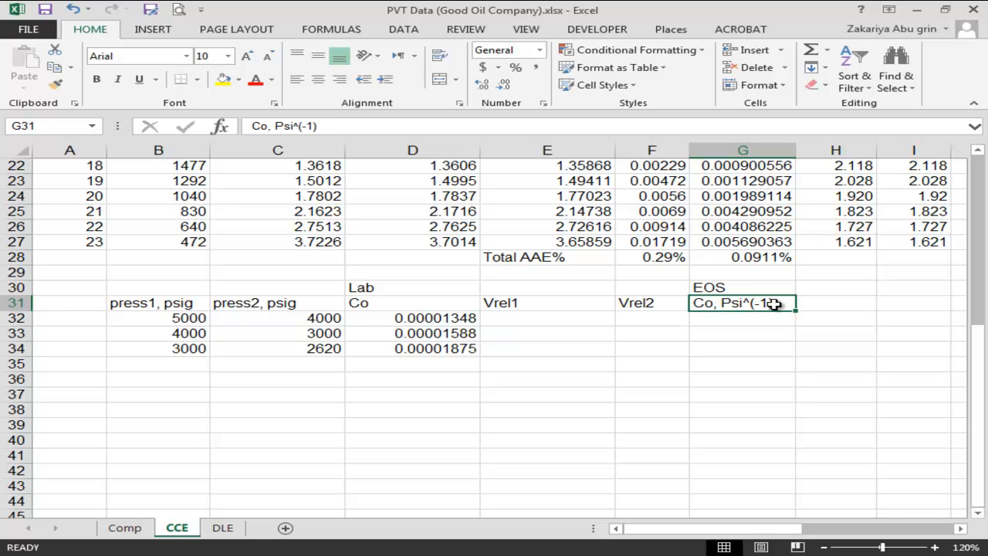
key(ctrl+c)
click(409, 306)
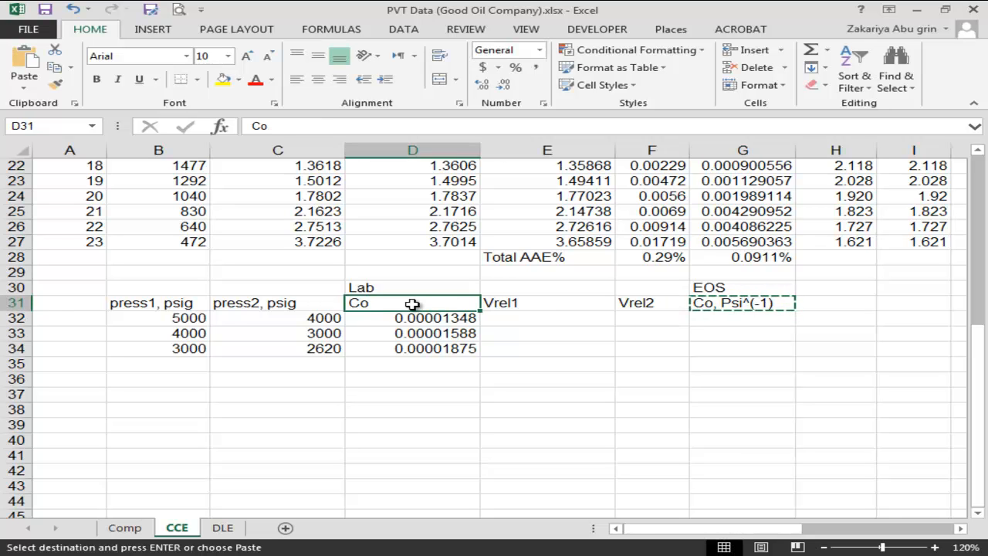
key(ctrl+v)
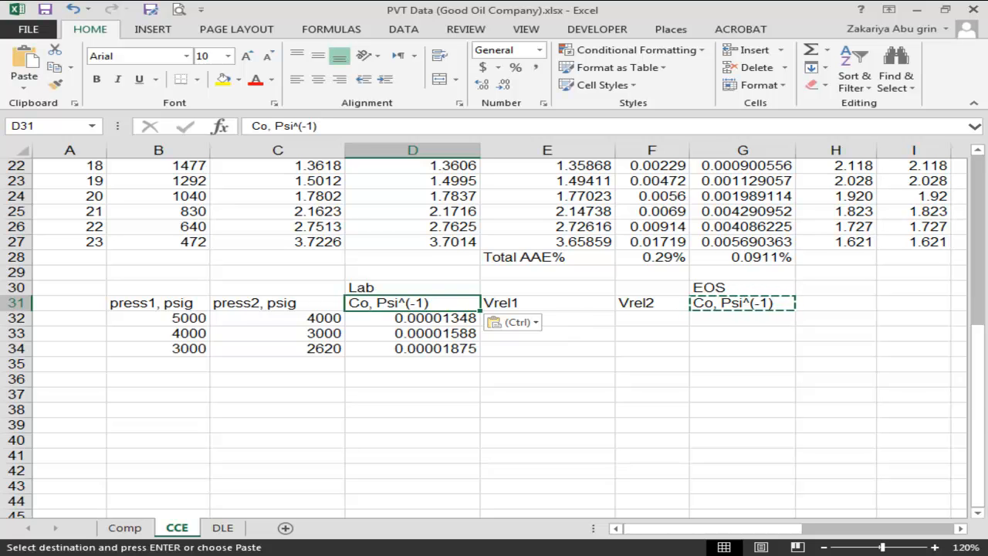
Copy the EOS relative volume at 5000 psig from E5 into the Vrel1 cell E32
drag(980, 396, 978, 324)
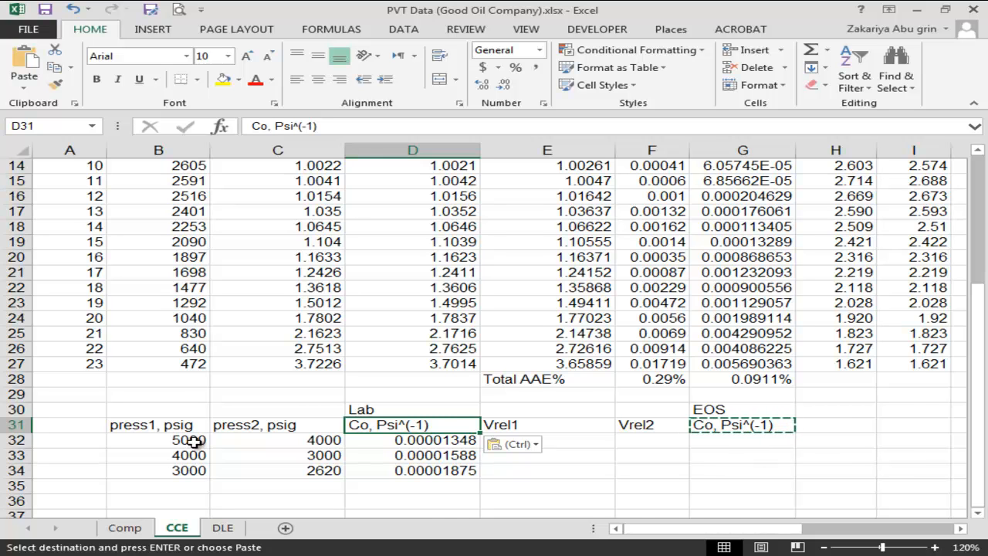
scroll(505, 459, up, 5)
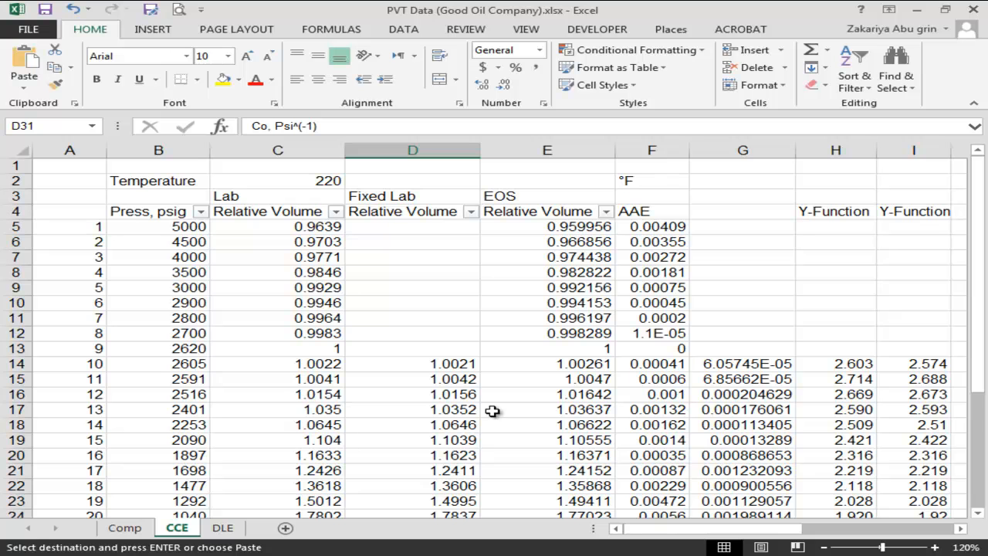
click(557, 226)
key(ctrl+c)
scroll(557, 226, down, 7)
click(531, 316)
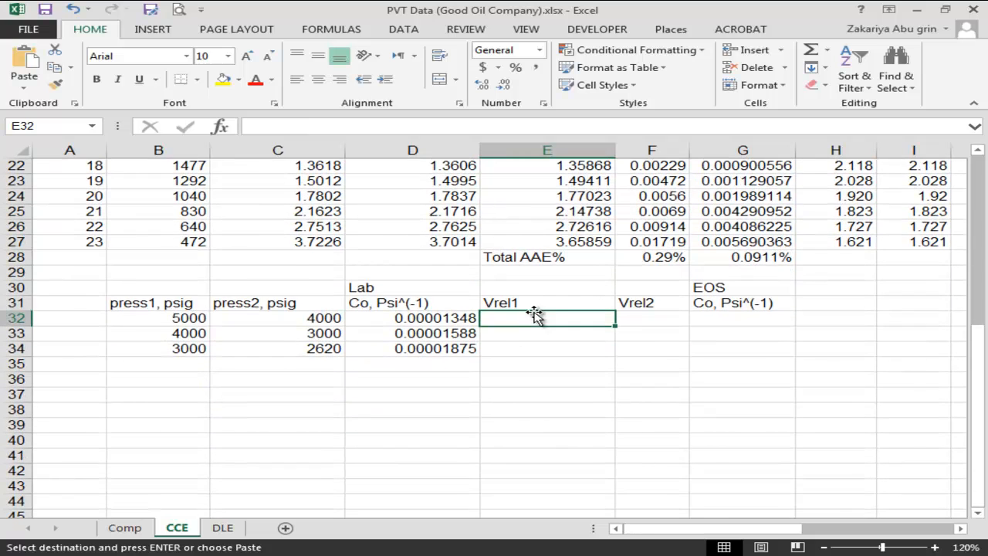
key(ctrl+v)
Copy the EOS relative volume at 4000 psig from E7 into the Vrel2 cell F32
scroll(644, 309, up, 7)
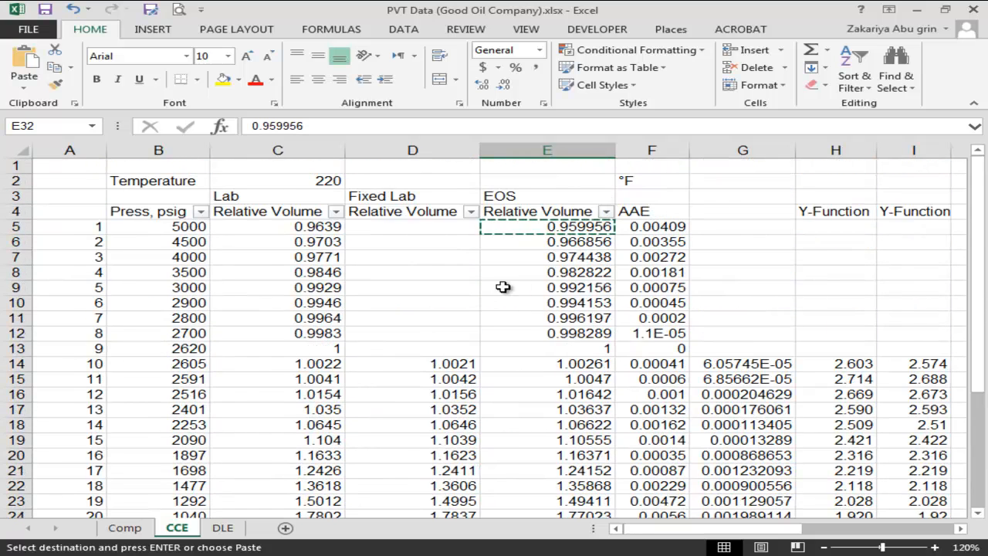
click(567, 257)
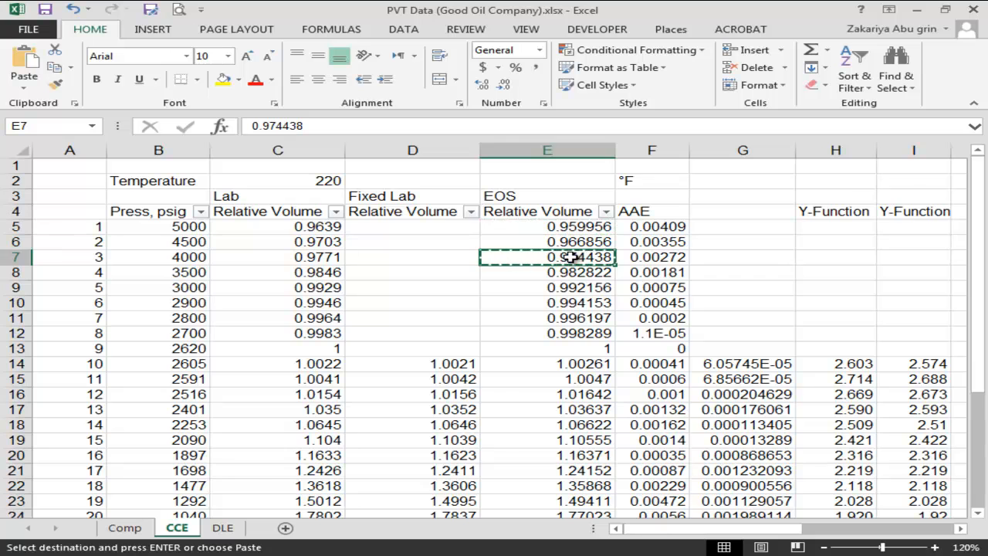
scroll(571, 257, down, 7)
click(656, 319)
key(ctrl+v)
Copy the EOS relative volume at 3000 psig from E9 into the Vrel2 cell F33
scroll(617, 321, up, 7)
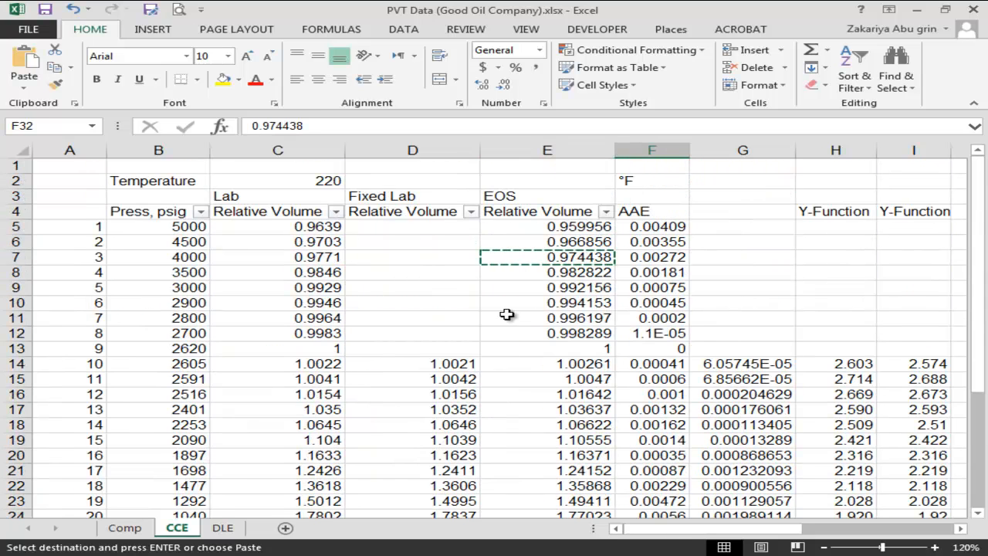
click(569, 287)
key(ctrl+c)
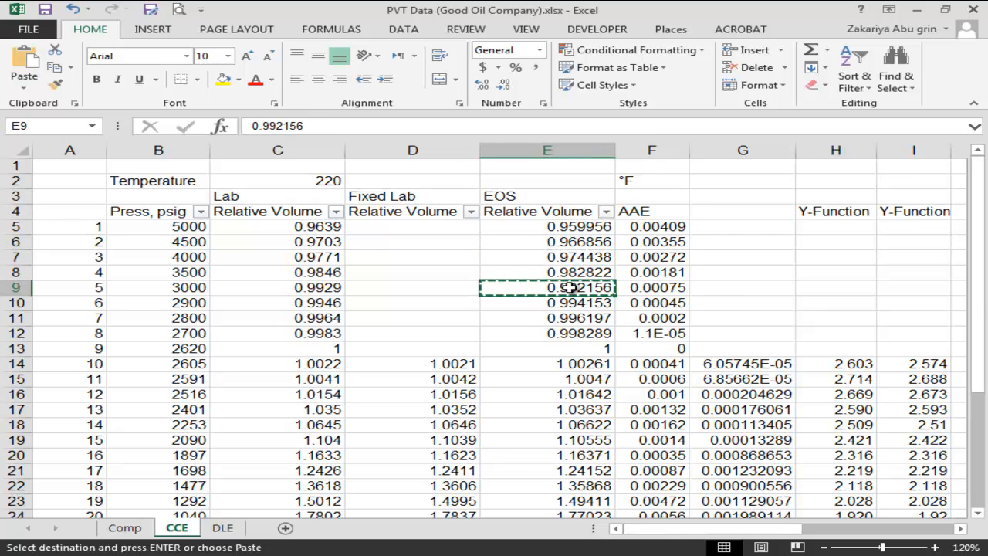
scroll(570, 287, down, 6)
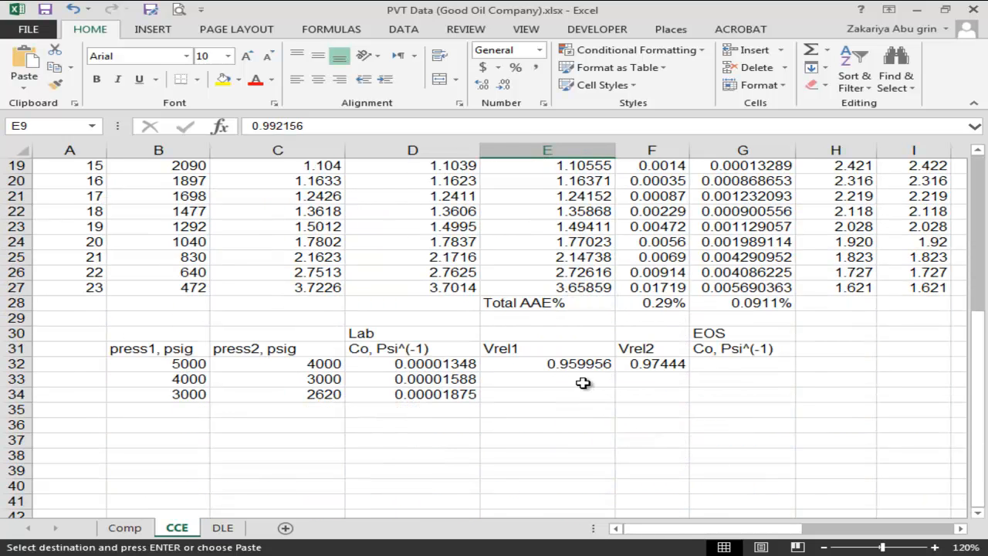
click(630, 378)
key(ctrl+v)
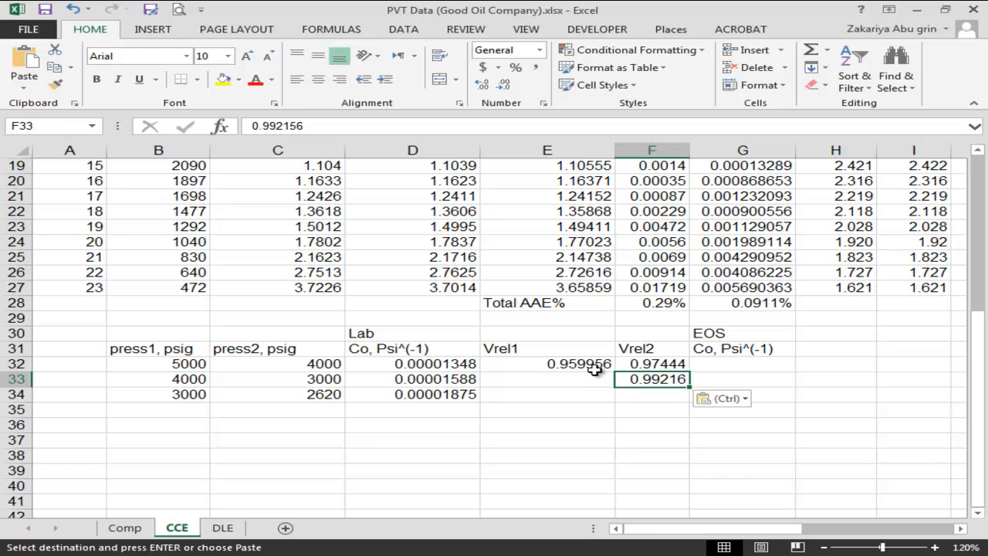
Fill the remaining Vrel1 cells by copying F32 into E33 and F33 into E34
click(645, 362)
key(ctrl+c)
click(578, 378)
key(ctrl+v)
click(628, 378)
key(ctrl+c)
click(567, 395)
key(ctrl+v)
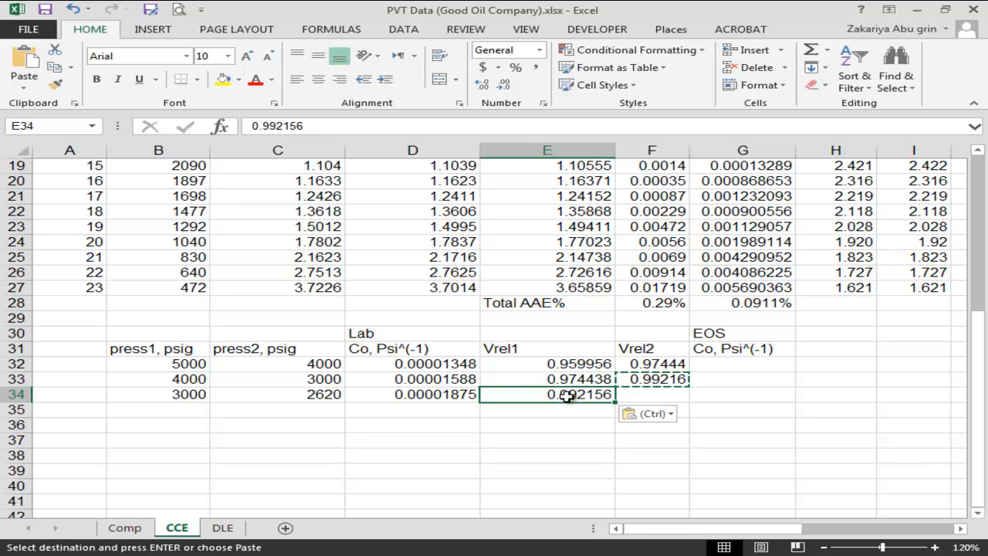
Enter 1 as the Vrel2 value for the 2620 psig interval in F34
click(642, 395)
text(1)
key(Return)
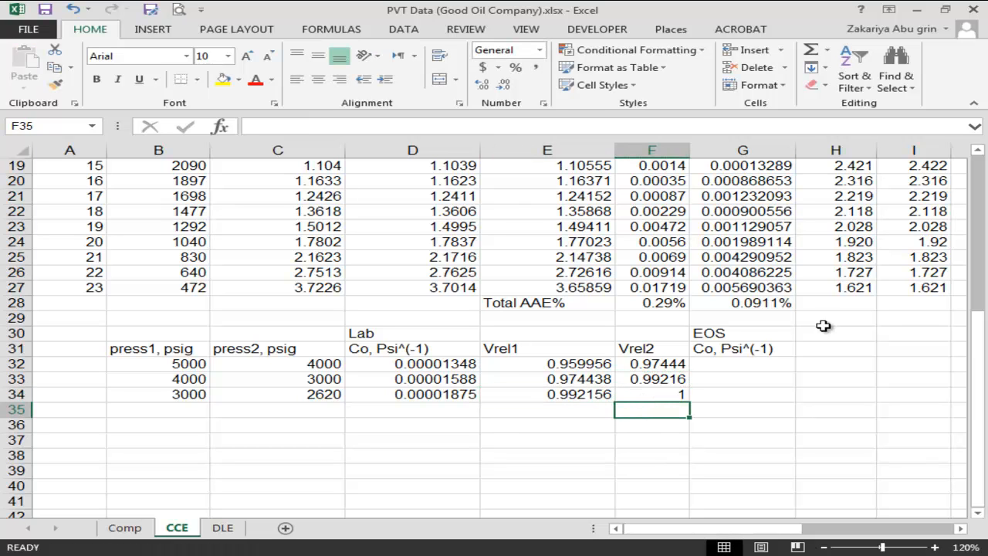
Begin a formula in G32 and consult both Co equations in the hint of Chap3-Project-CCE.pdf in Adobe Acrobat, returning to Excel
click(737, 364)
text(=)
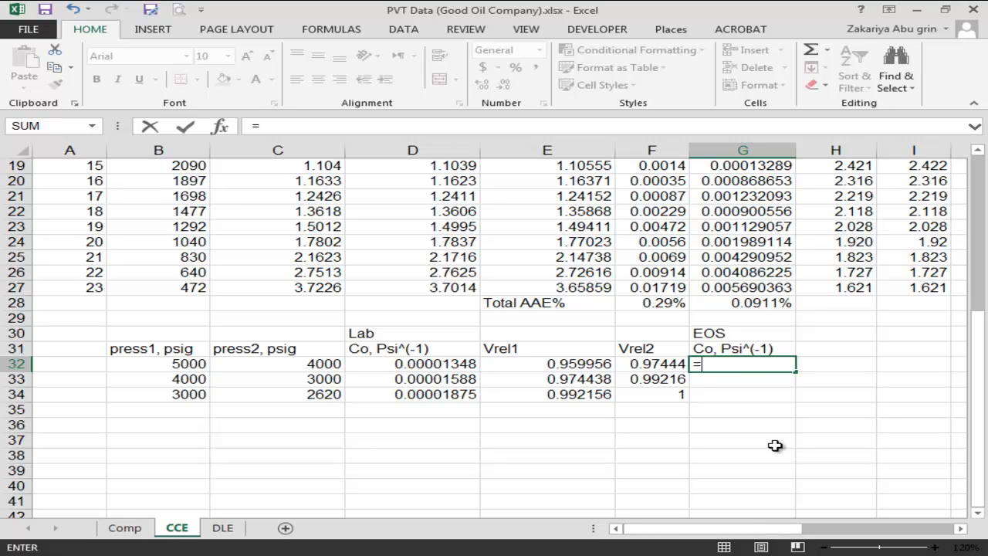
key(alt+Tab)
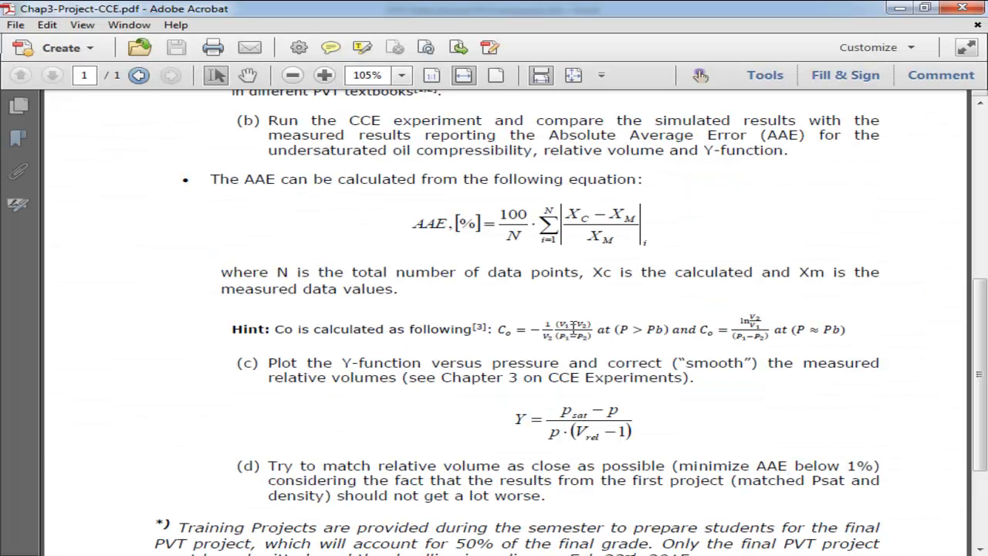
drag(498, 329, 593, 332)
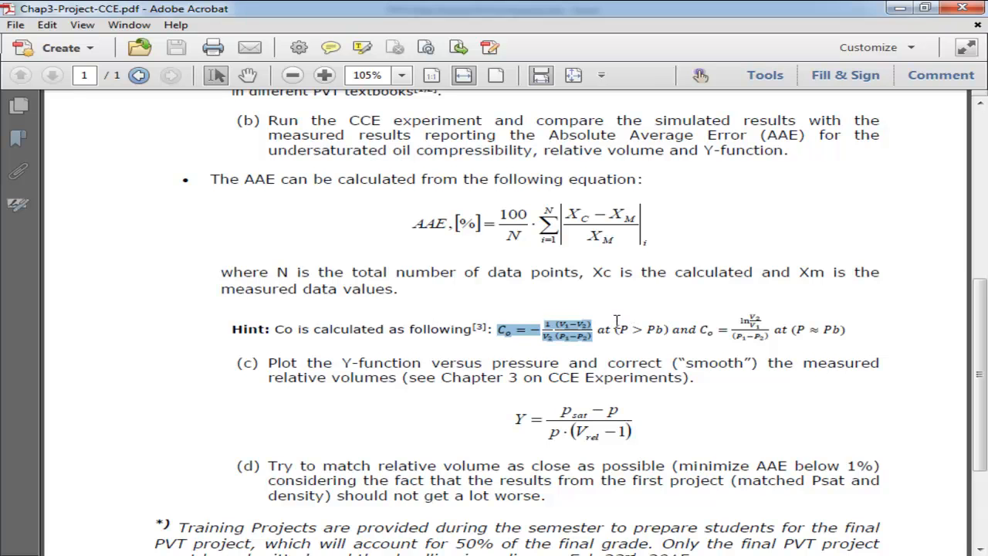
drag(707, 332, 769, 336)
key(alt+Tab)
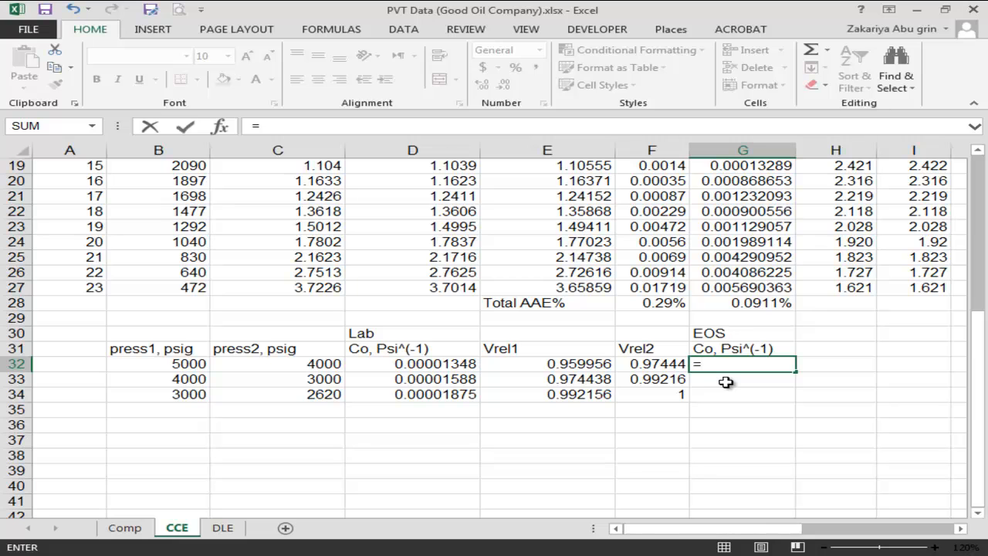
Complete the EOS Co formula in G32 for the 5000–4000 psig interval as =-(1/F32)*((E32-F32)/(B32-C32))
text(-(1/)
click(648, 363)
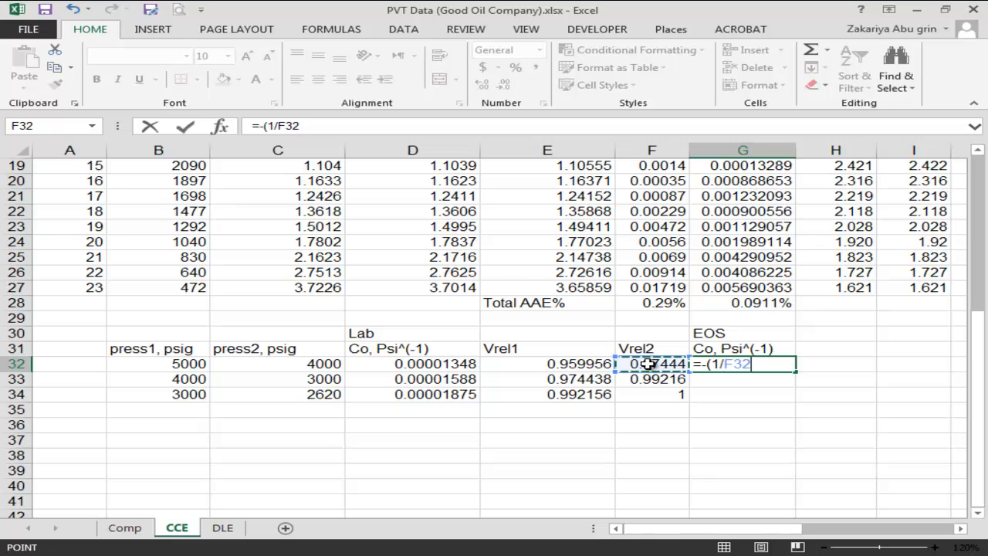
text()*)
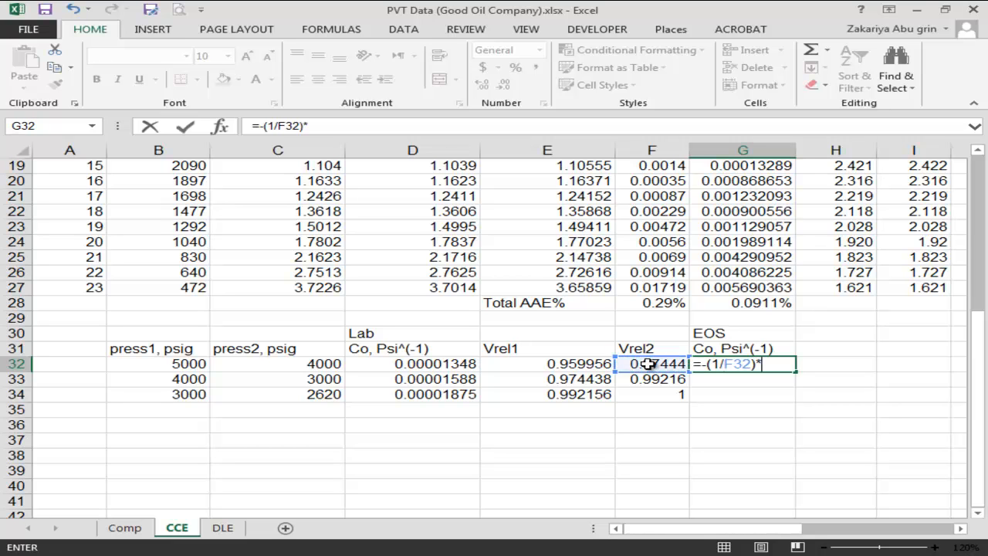
text((()
click(554, 364)
text(-)
click(632, 362)
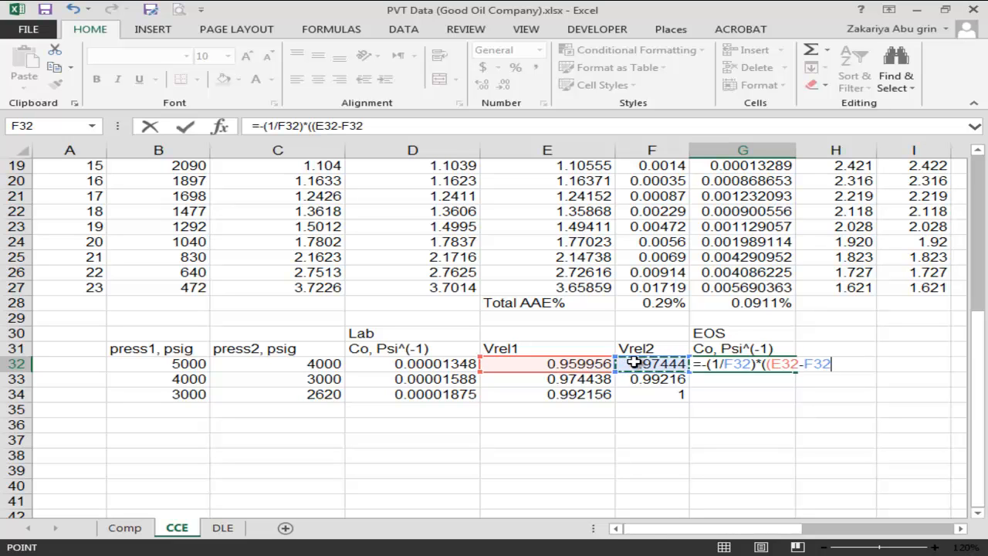
text()-)
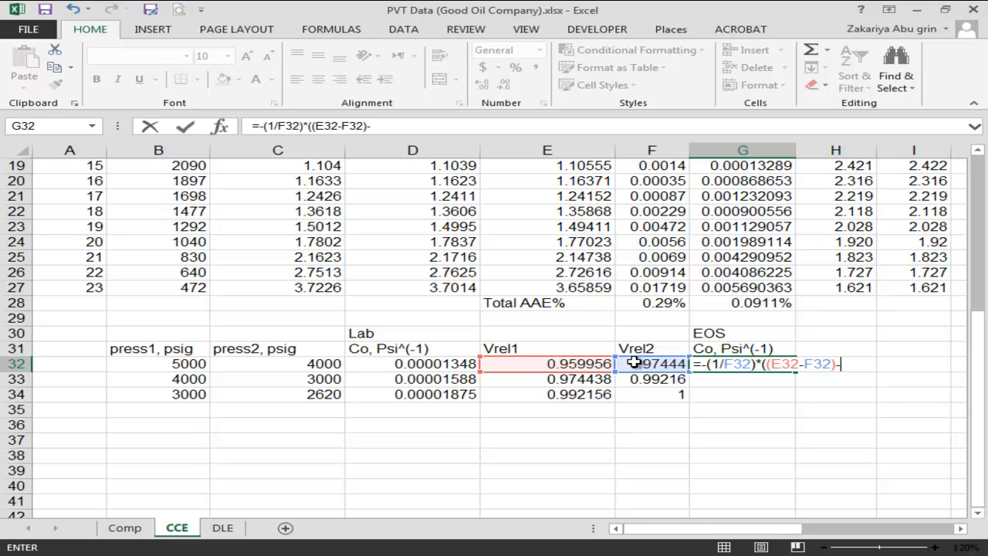
key(BackSpace)
text(/()
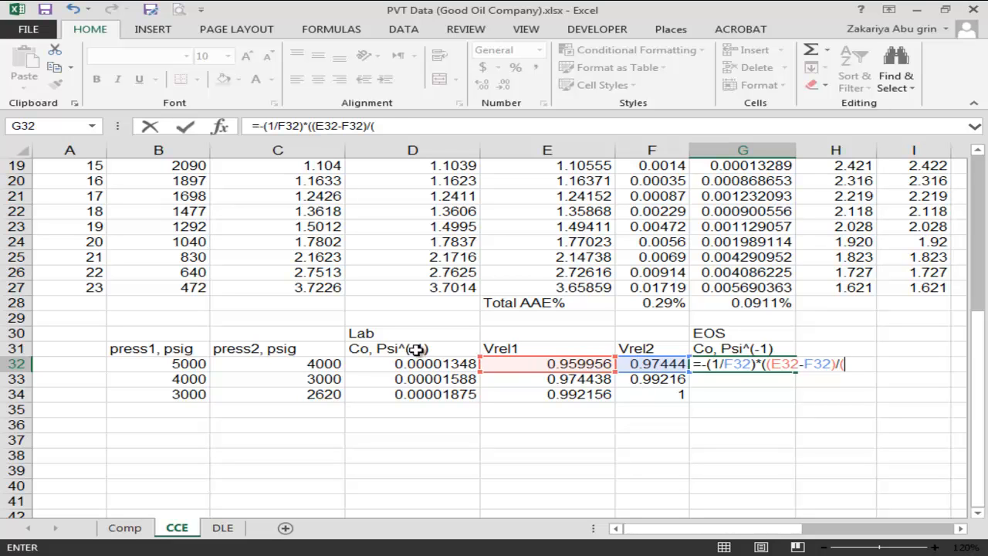
click(205, 368)
text(-)
click(237, 365)
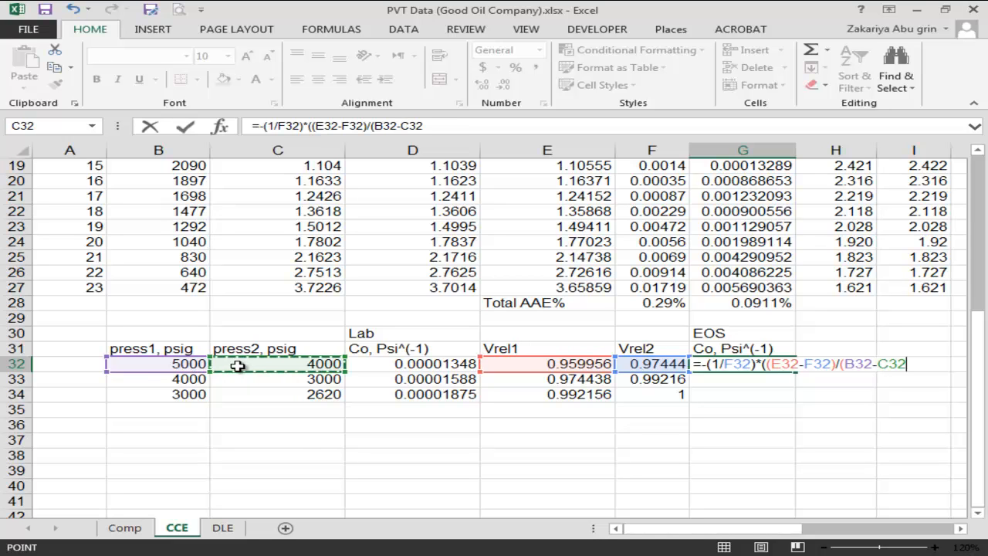
text()))
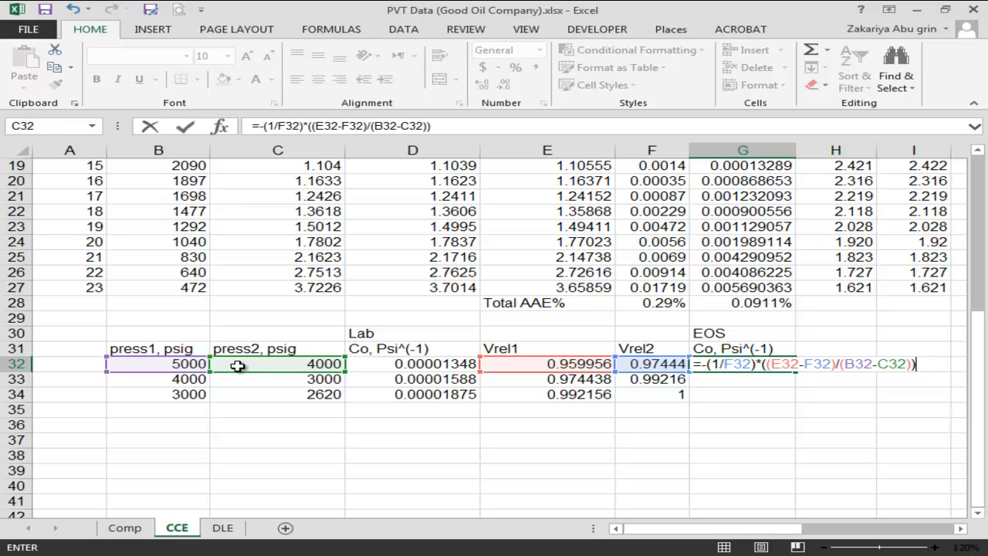
key(Return)
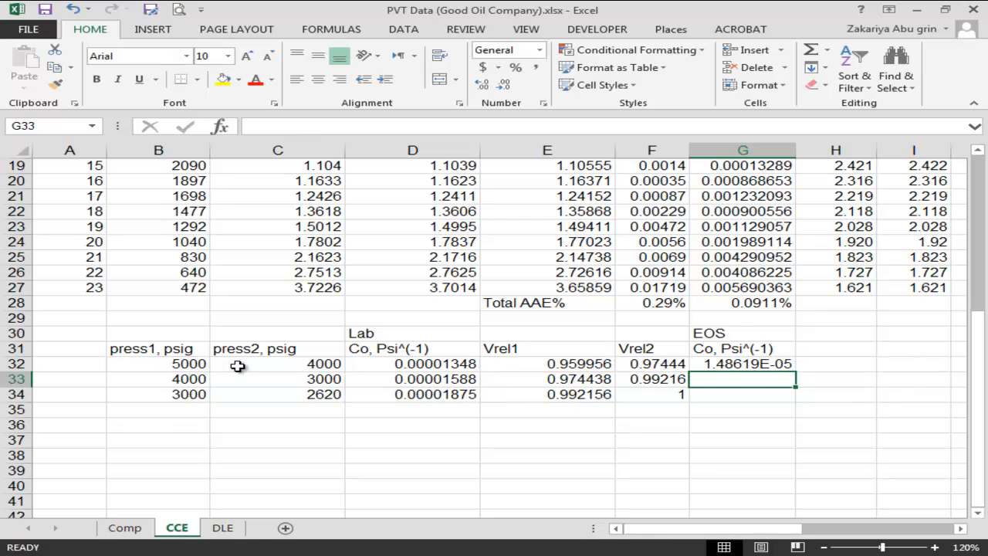
Fill the EOS Co formula from G32 down through G34
click(766, 367)
drag(794, 371, 795, 401)
click(748, 396)
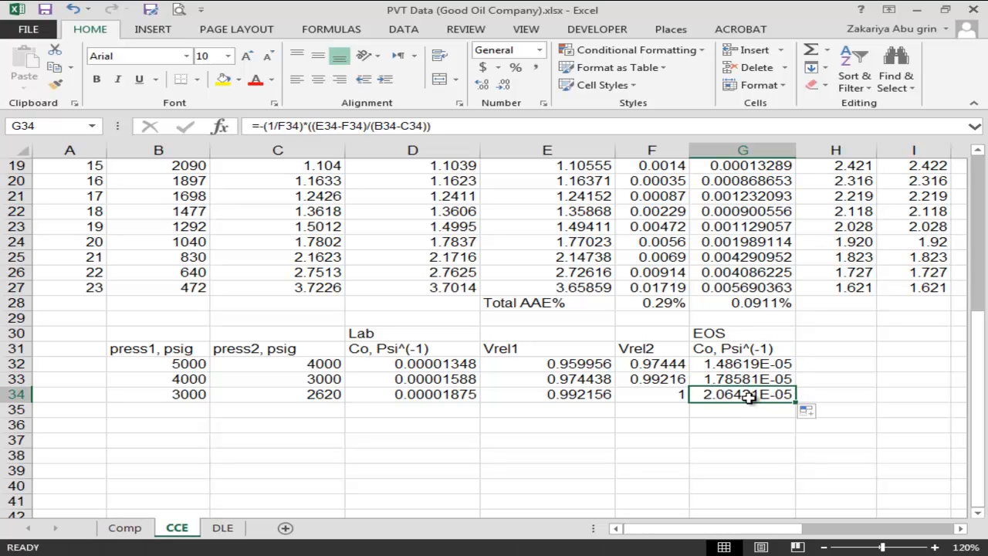
Replace the EOS Co formula in G34 for the 3000–2620 psig interval with =LN(F34/E34)/(B34-C34)
double_click(749, 397)
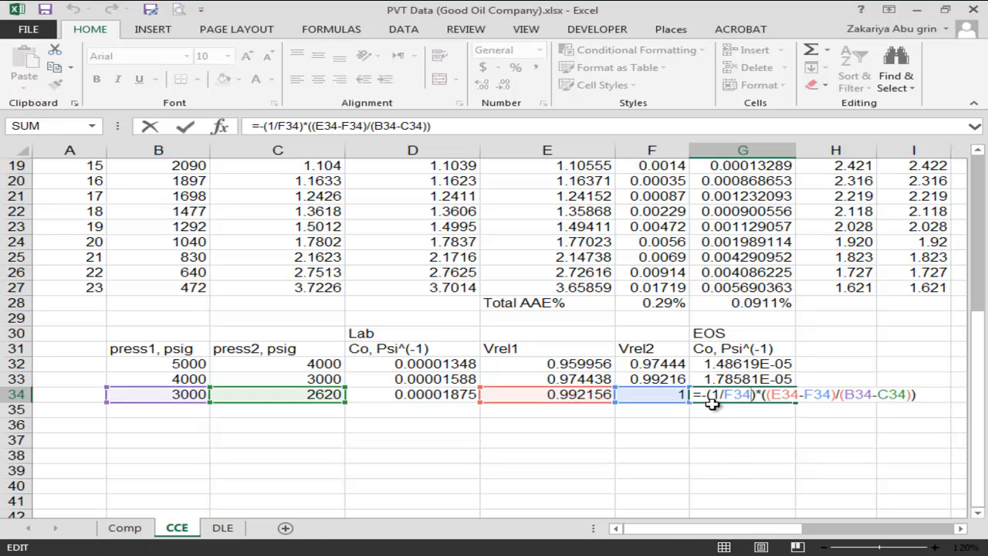
drag(696, 394, 950, 394)
key(BackSpace)
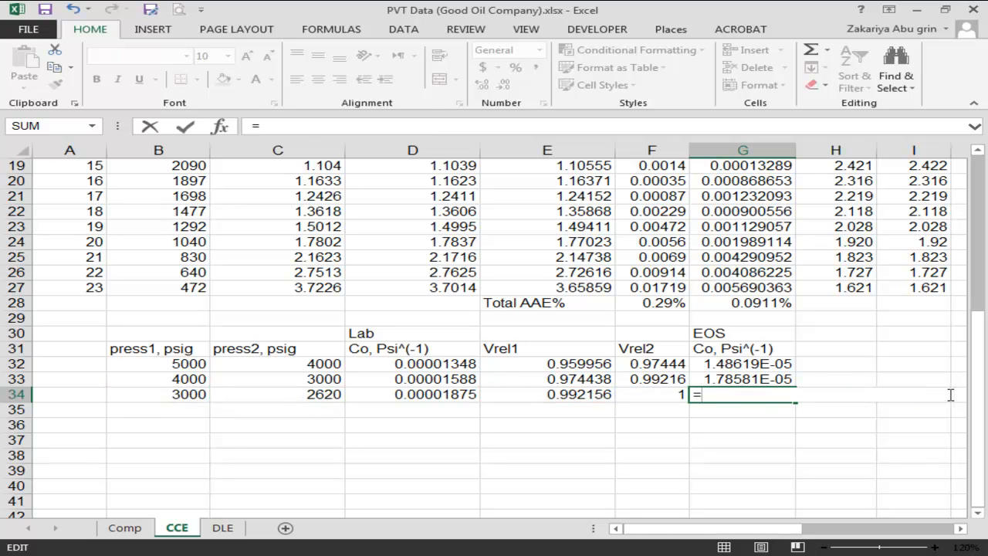
text(ln)
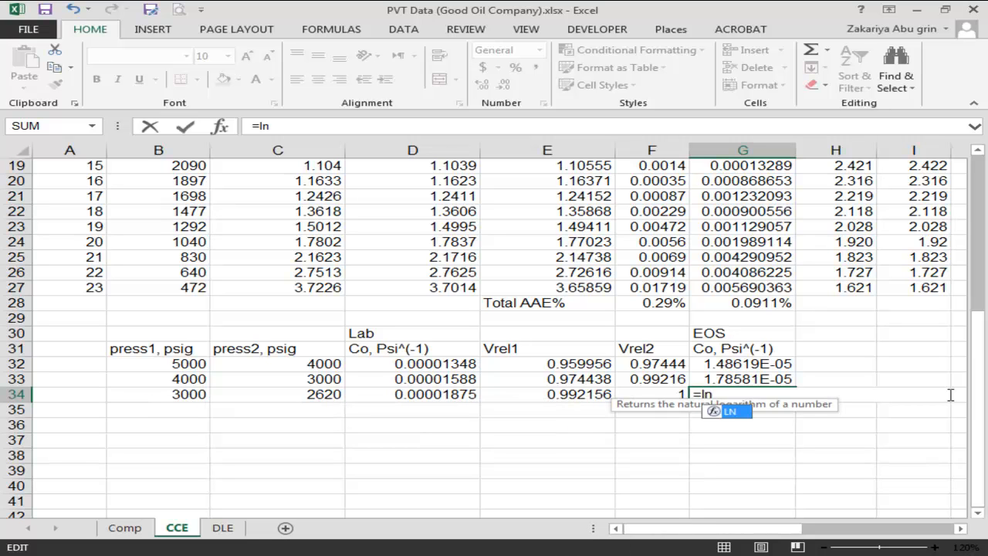
double_click(747, 413)
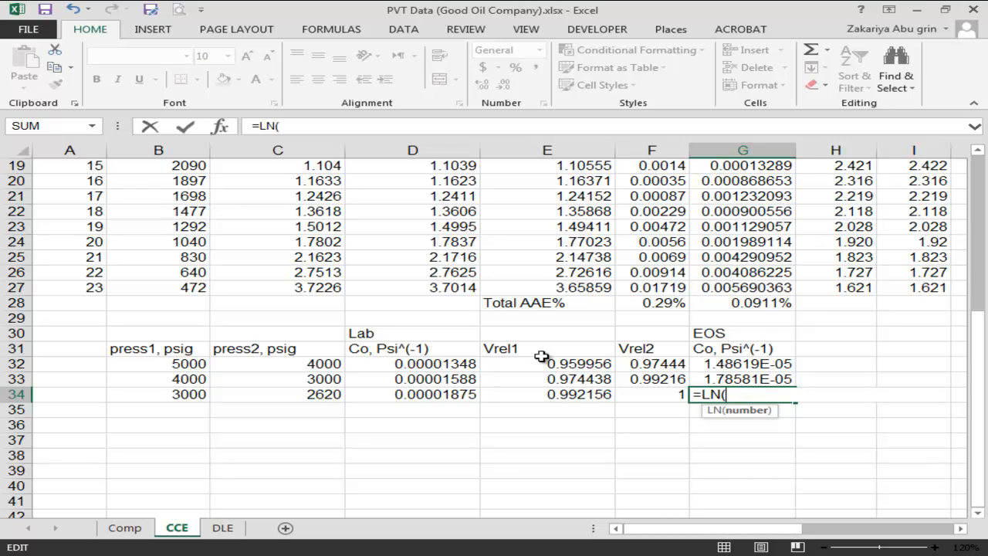
click(660, 393)
text(/)
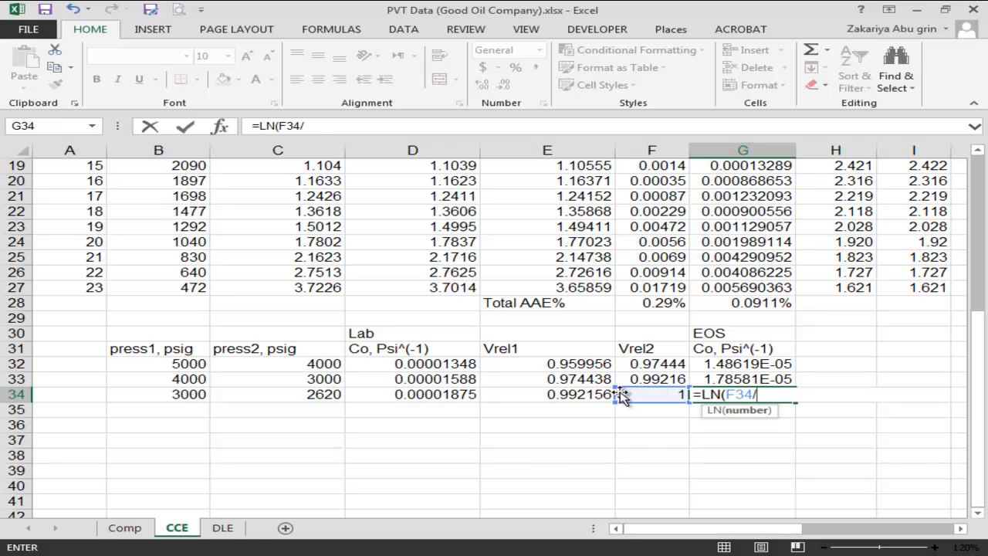
click(580, 392)
text()/)
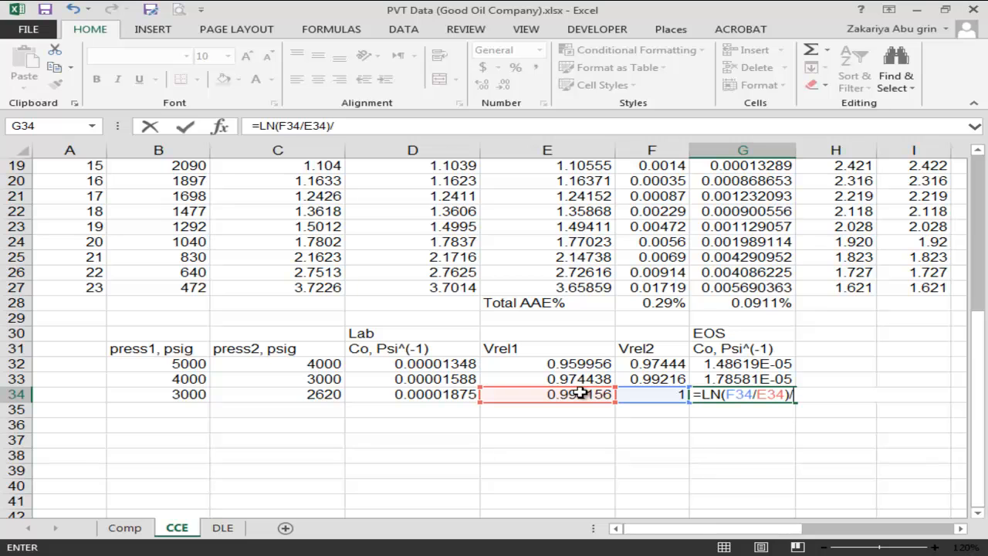
text(()
click(190, 393)
text(-)
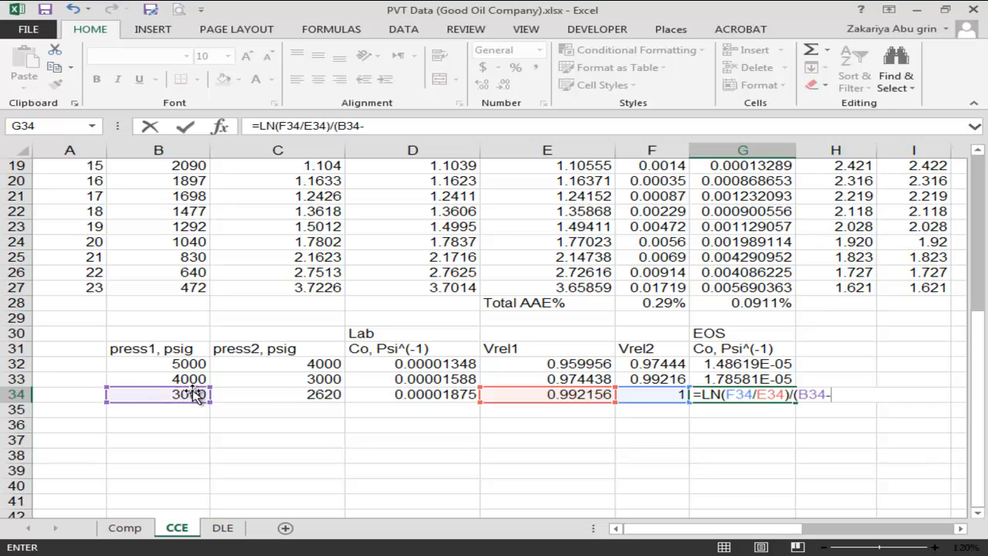
click(280, 391)
text())
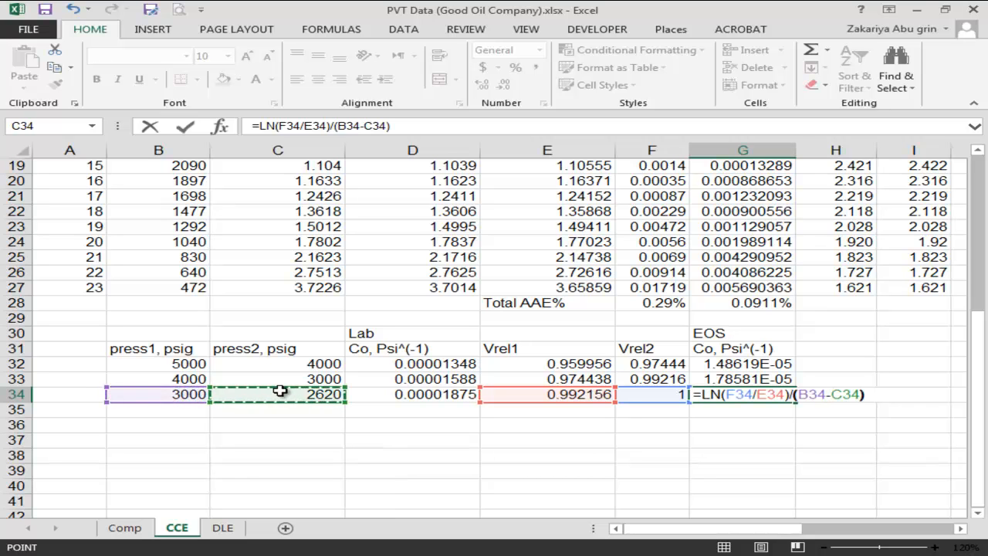
key(Return)
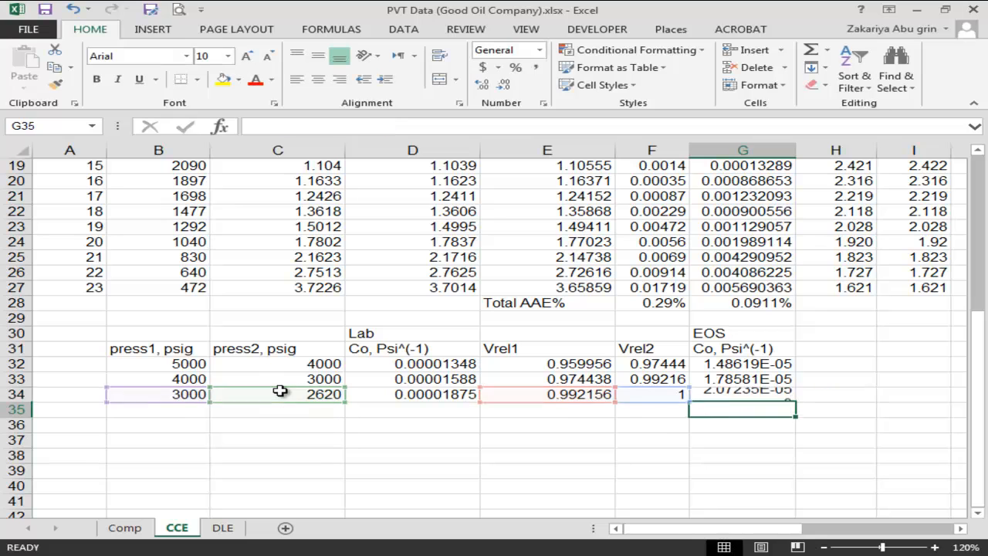
click(726, 391)
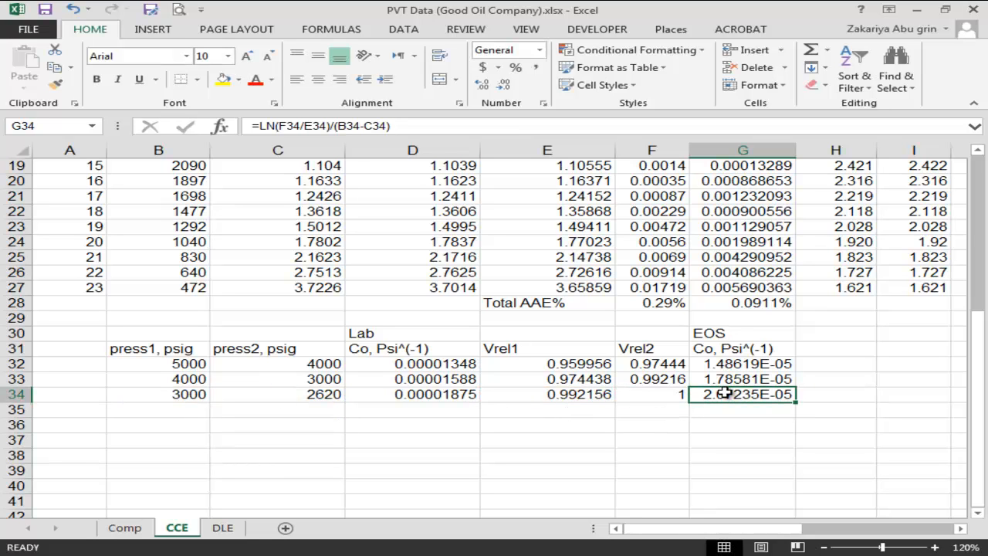
Check the logarithmic Co equation in Chap3-Project-CCE.pdf in Adobe Acrobat, then return to Excel and review the formula in G34
key(alt+Tab)
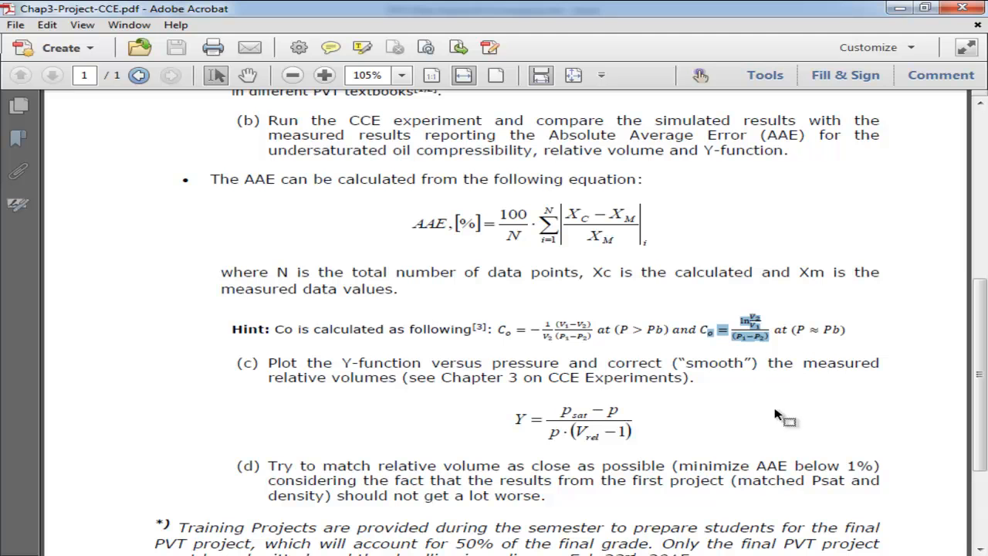
click(540, 554)
click(546, 554)
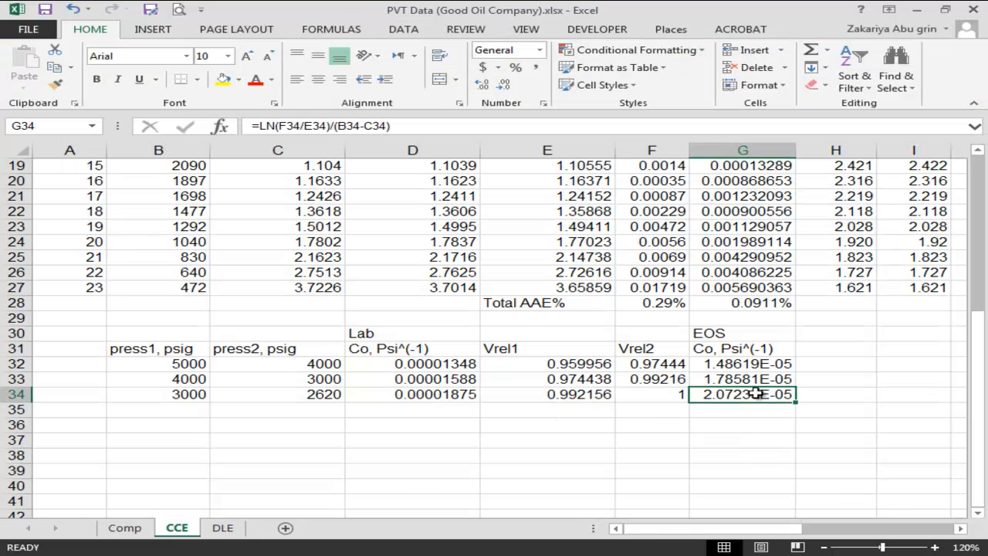
double_click(753, 393)
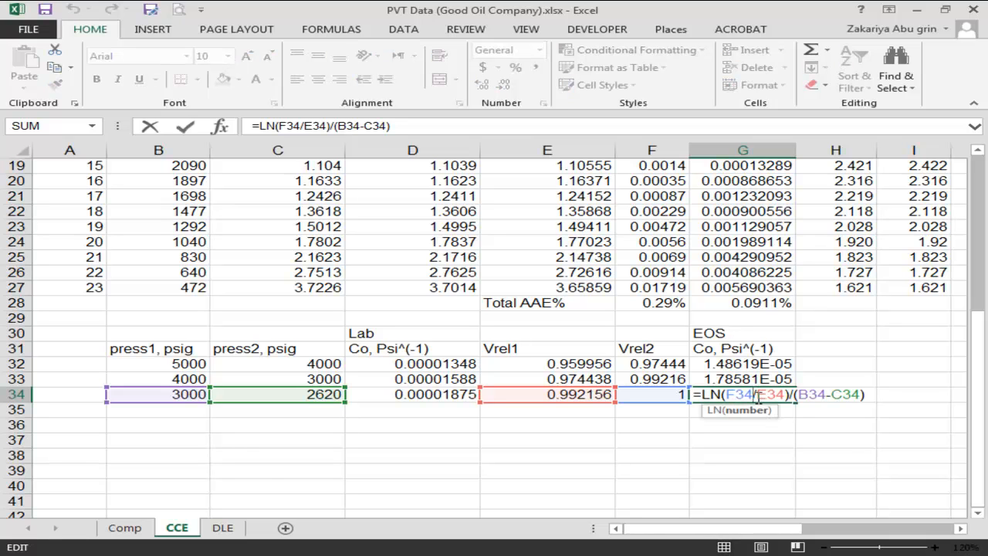
key(Return)
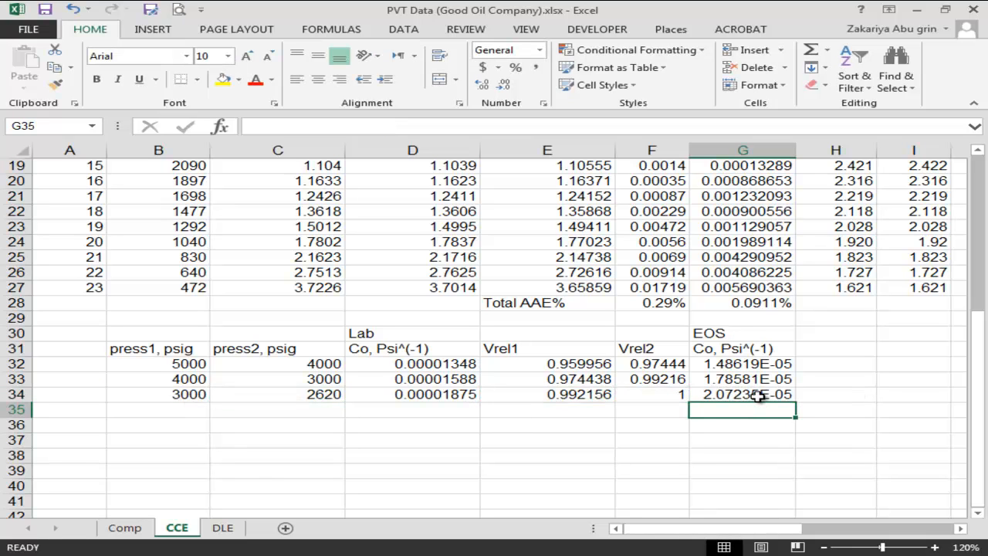
Add the column heading AAE in H31 beside the EOS Co column
click(835, 346)
text(AAE)
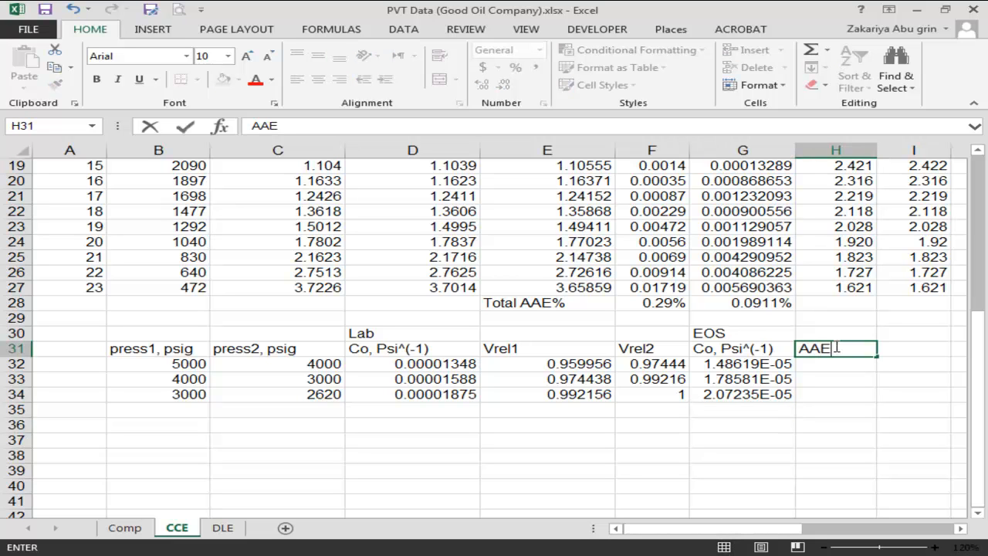
click(833, 362)
text(=)
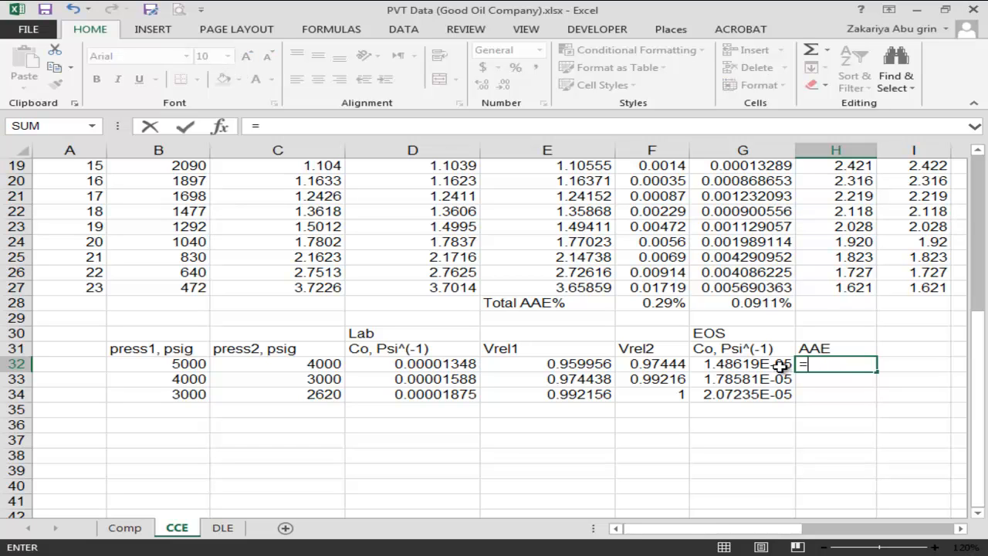
text(()
key(BackSpace)
text(abs)
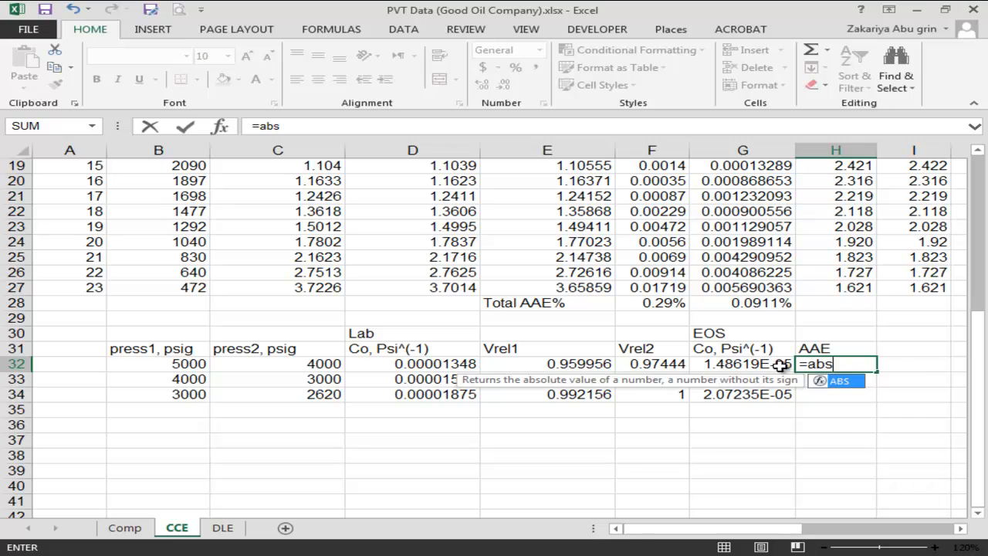
text(()
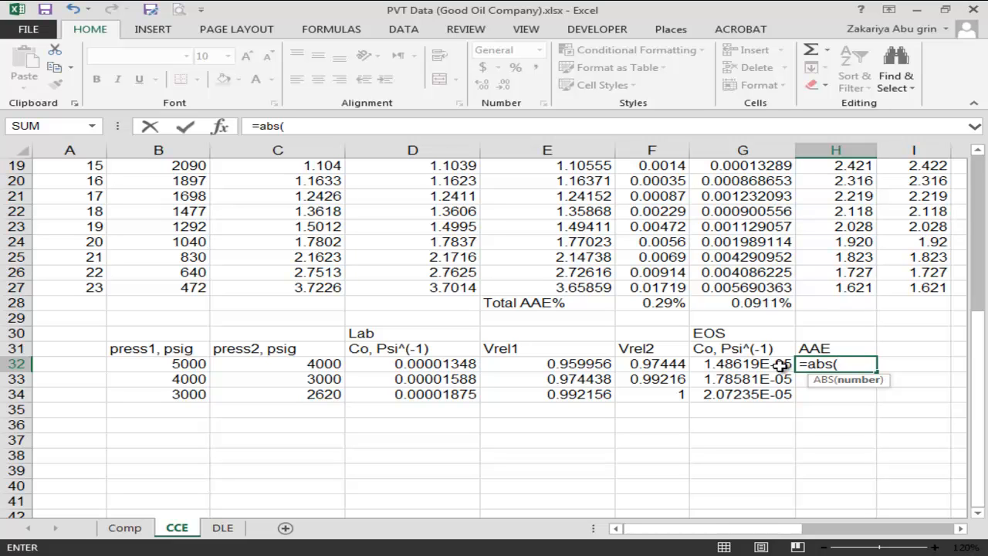
key(Escape)
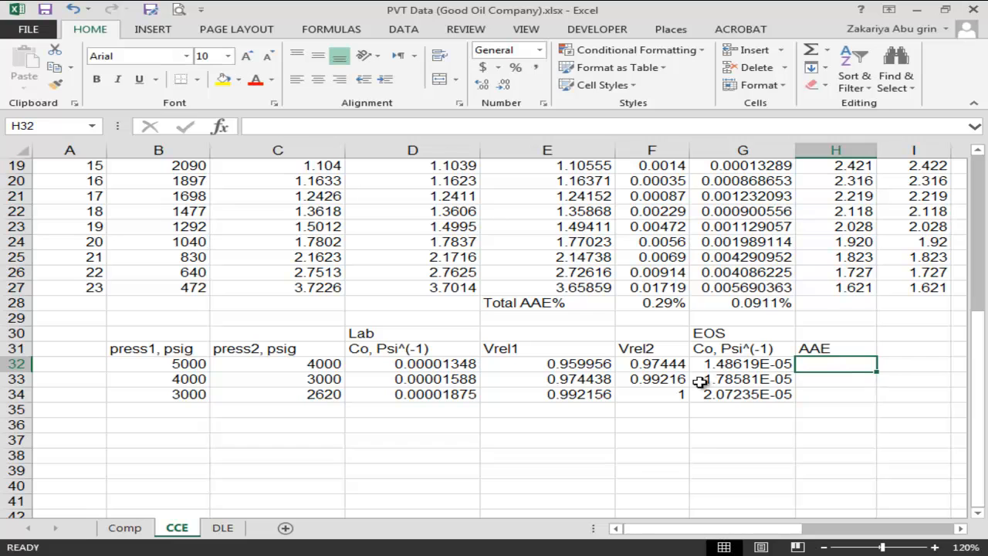
click(663, 363)
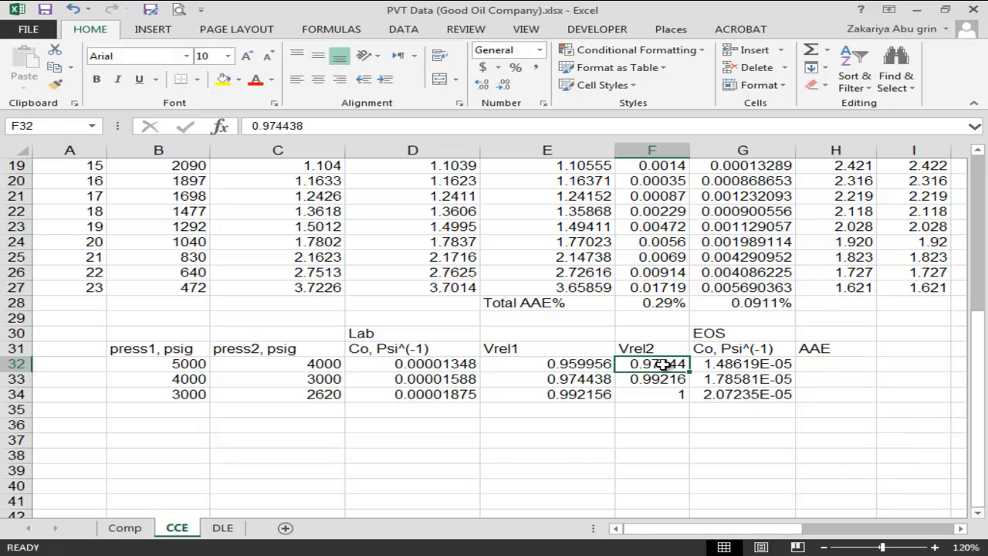
scroll(655, 363, up, 6)
drag(560, 240, 561, 440)
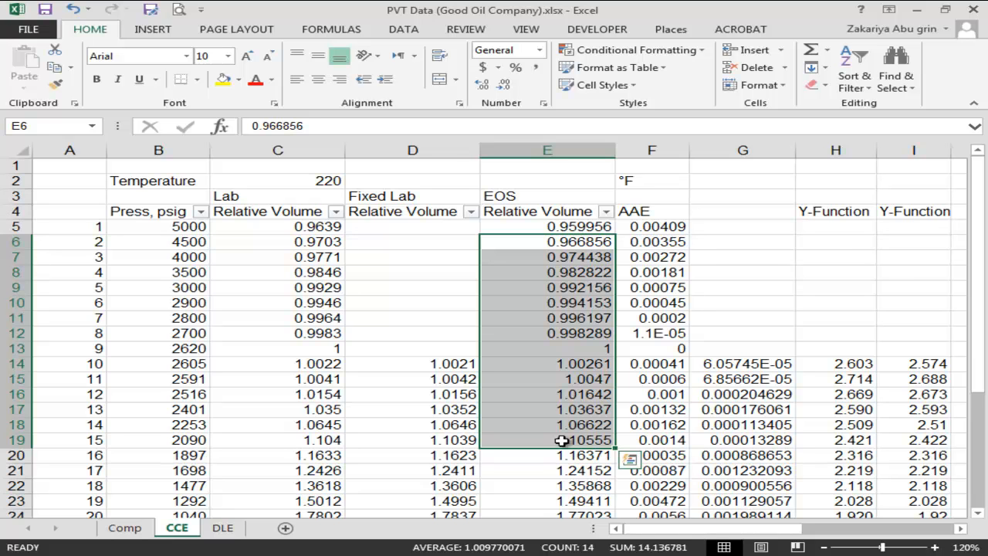
scroll(561, 440, down, 5)
Enter the AAE formula =ABS(G32-D32)/D32 in H32 to compare EOS Co with lab Co for the 5000–4000 psig interval
click(810, 368)
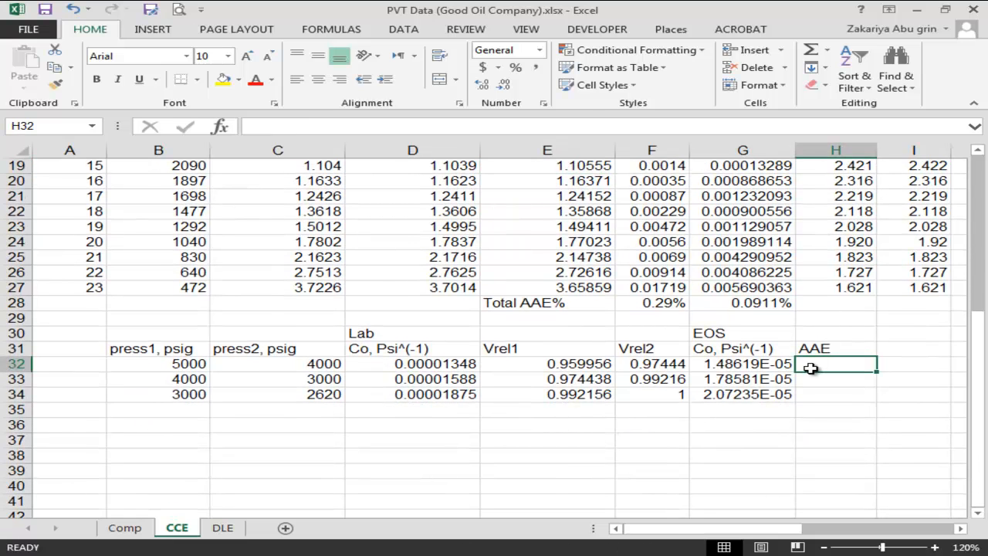
text(=)
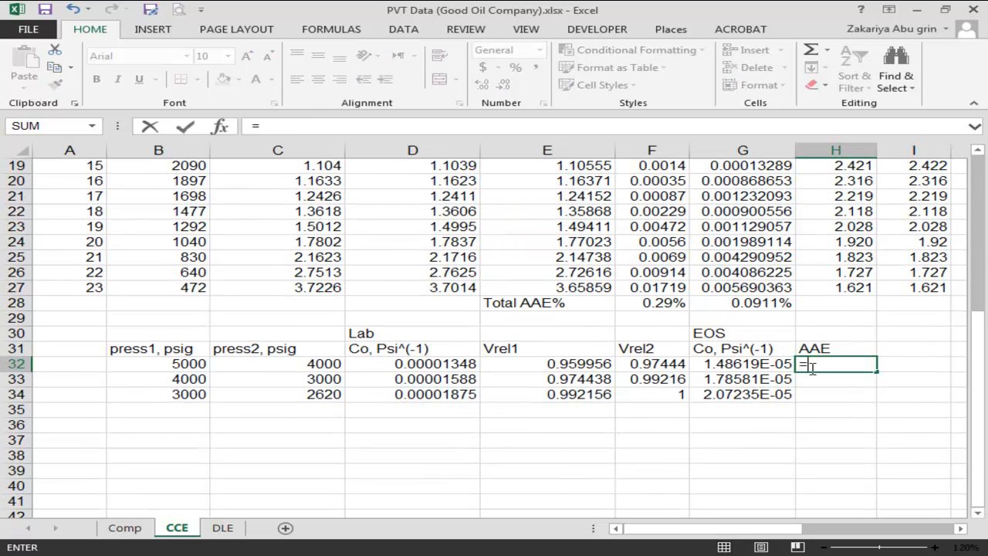
text(abs()
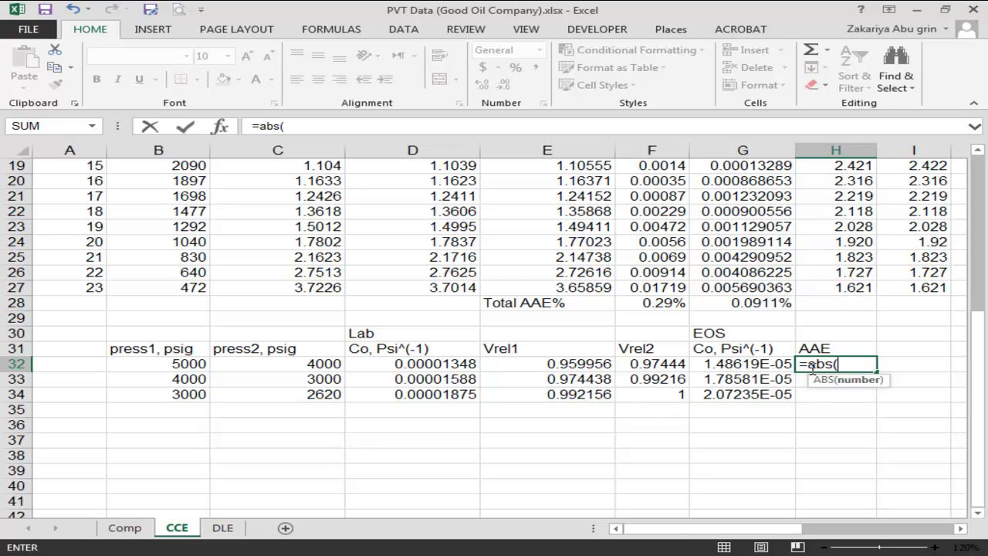
click(740, 363)
text(-)
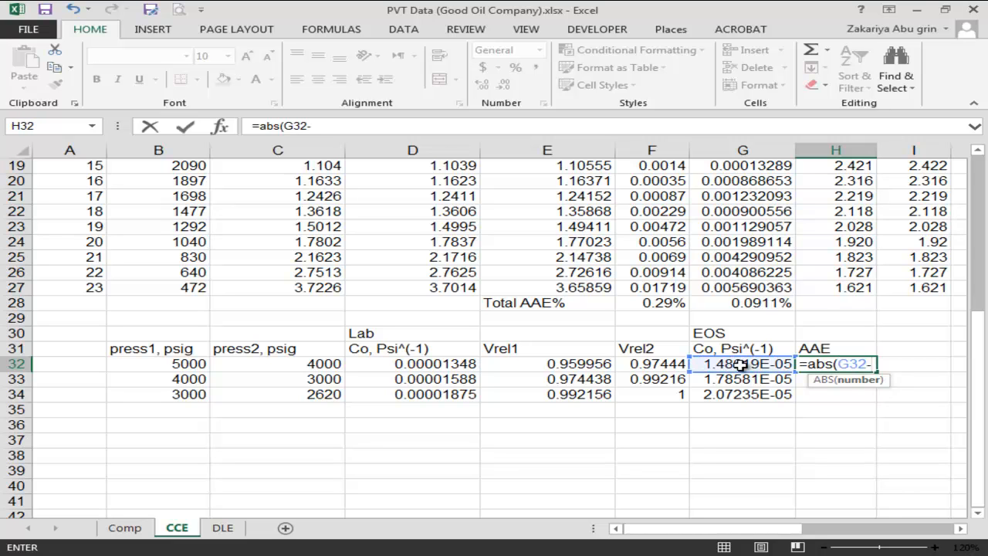
click(421, 363)
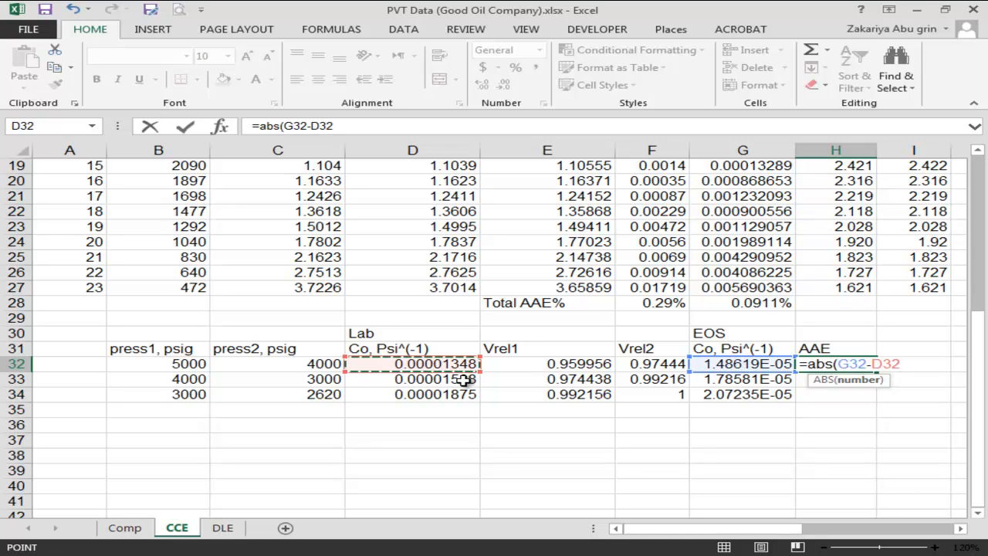
text())
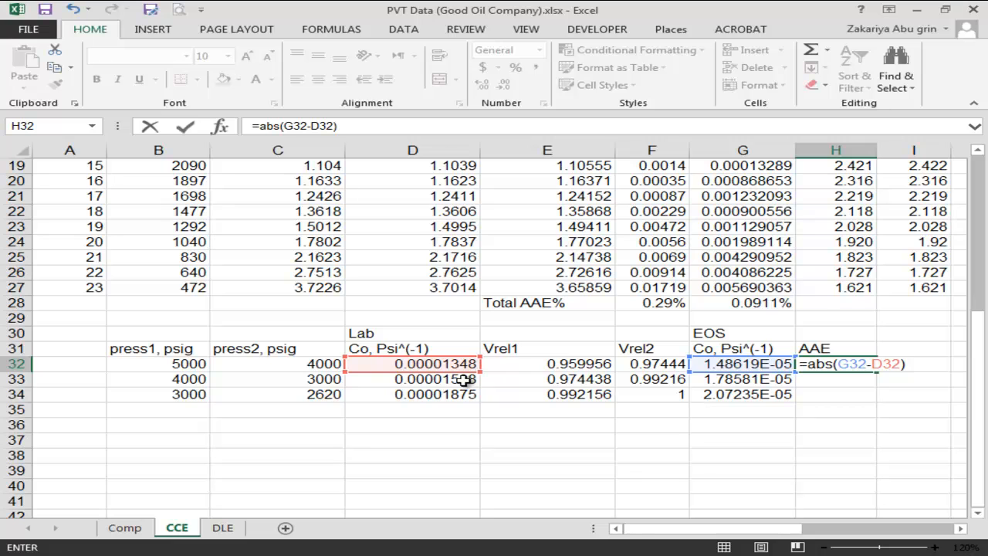
text(/)
click(437, 363)
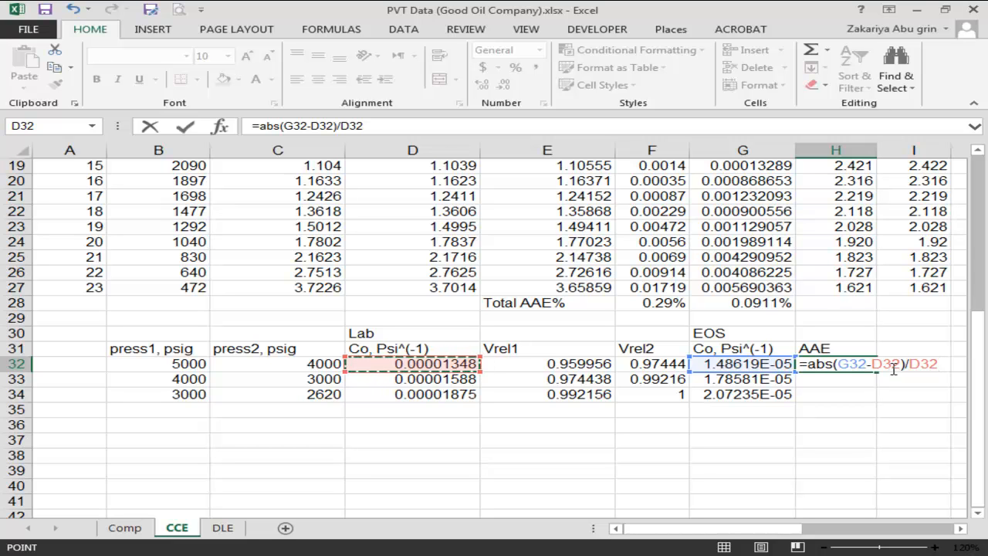
click(931, 363)
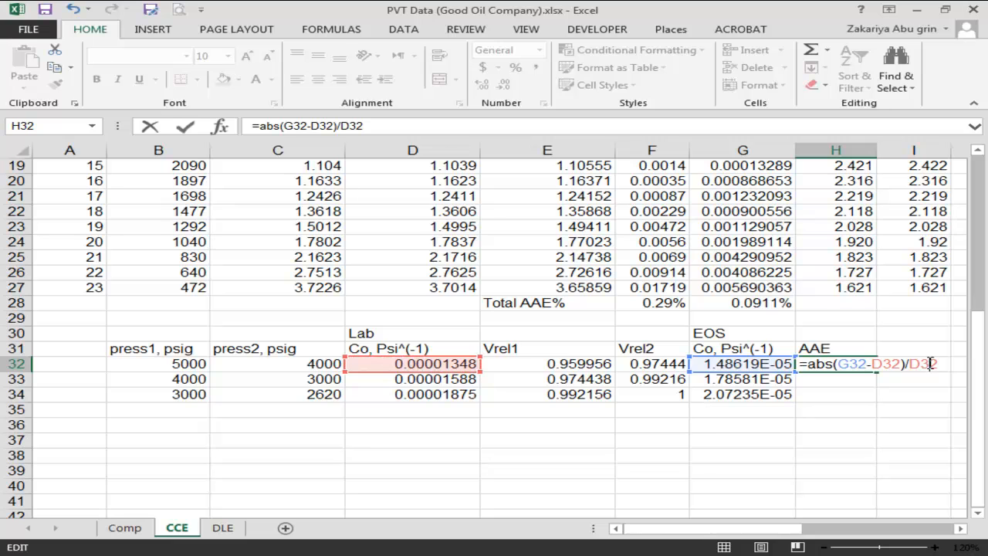
key(Return)
Fill the AAE formula from H32 down through H34 and check the cell references in H34
click(856, 364)
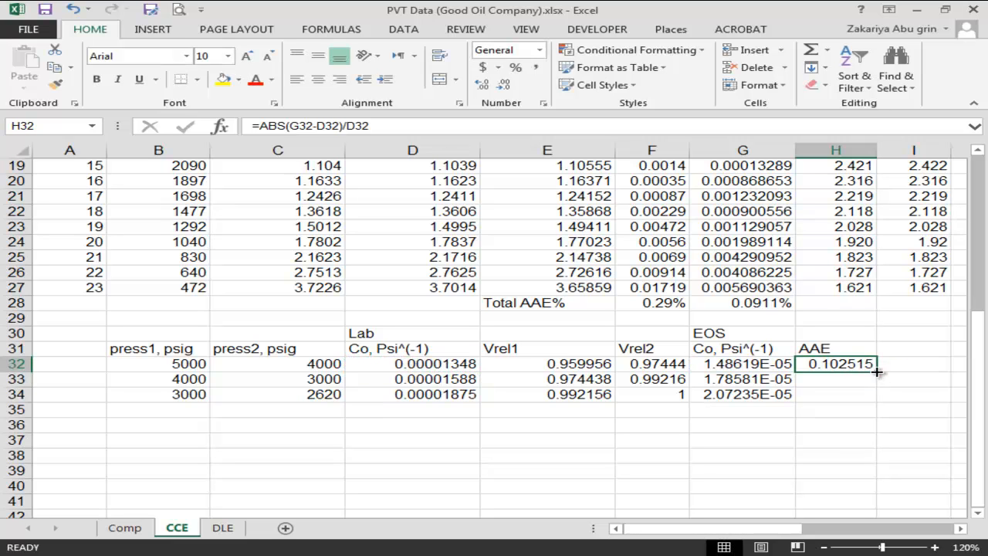
drag(875, 371, 870, 394)
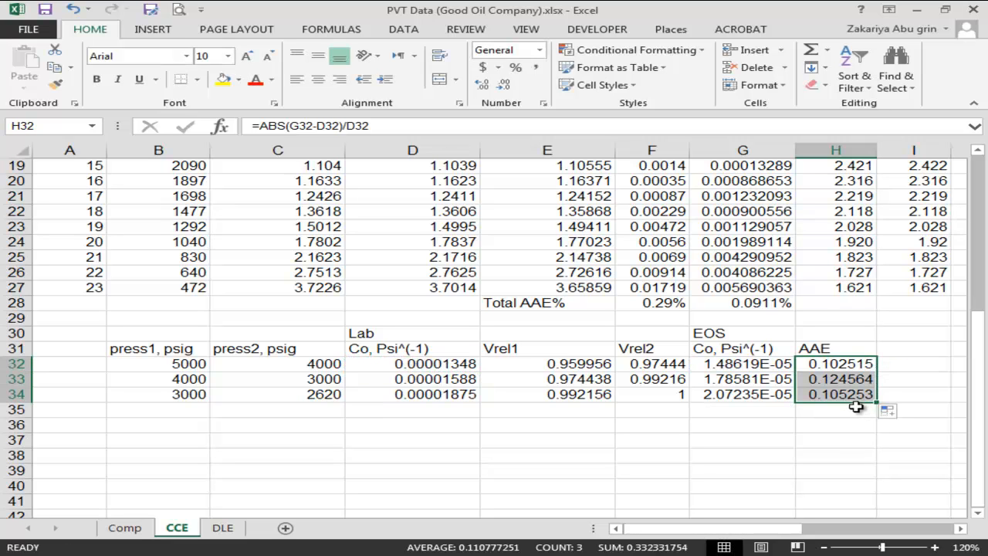
double_click(852, 394)
key(Escape)
Calculate the average AAE in H35 with =SUM(H32:H34)/3 and format the cell as a percentage
click(814, 409)
text(=)
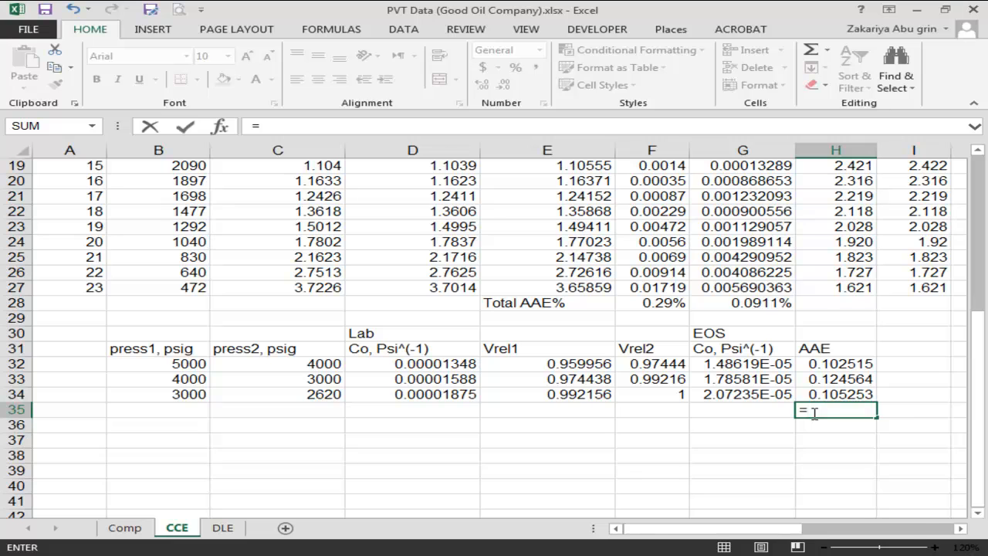
text(sum)
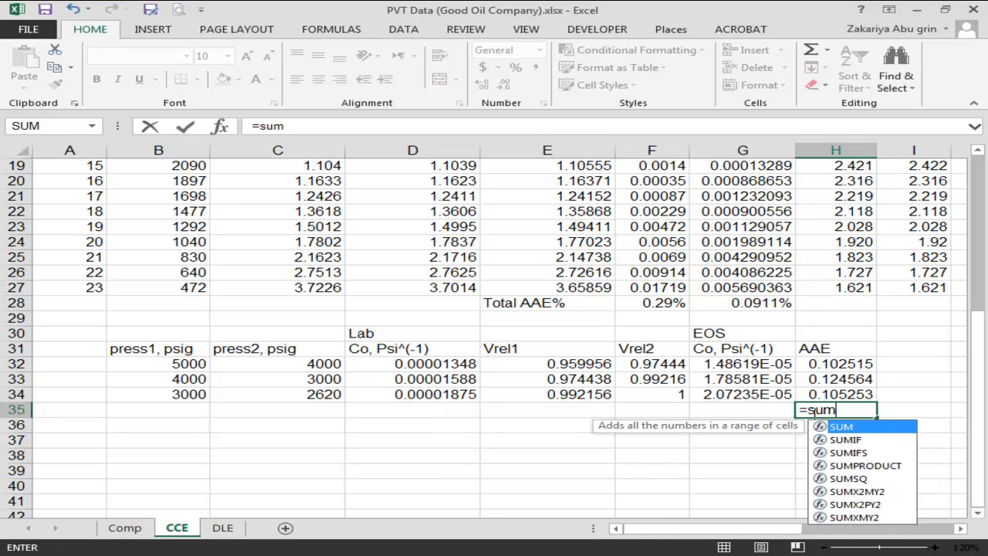
text(()
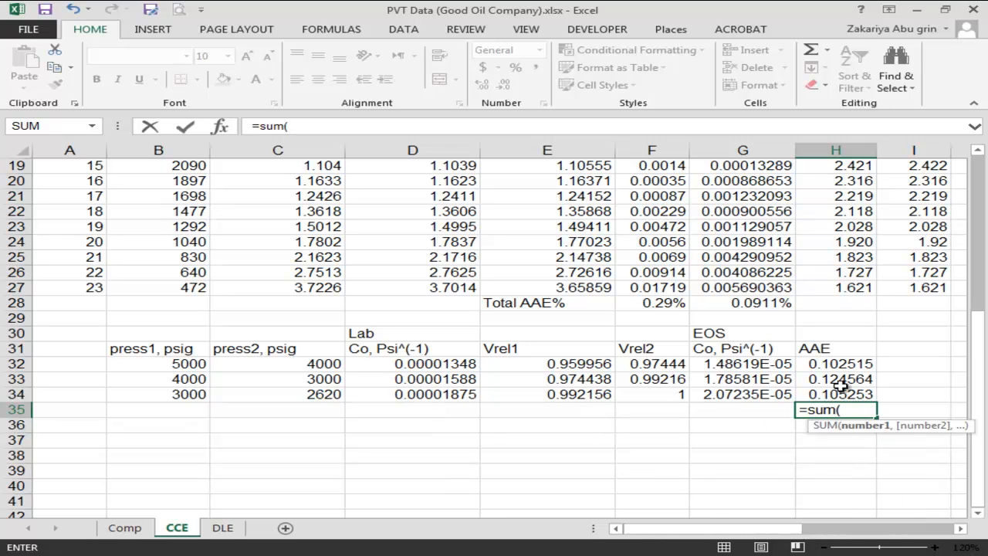
drag(839, 364, 831, 394)
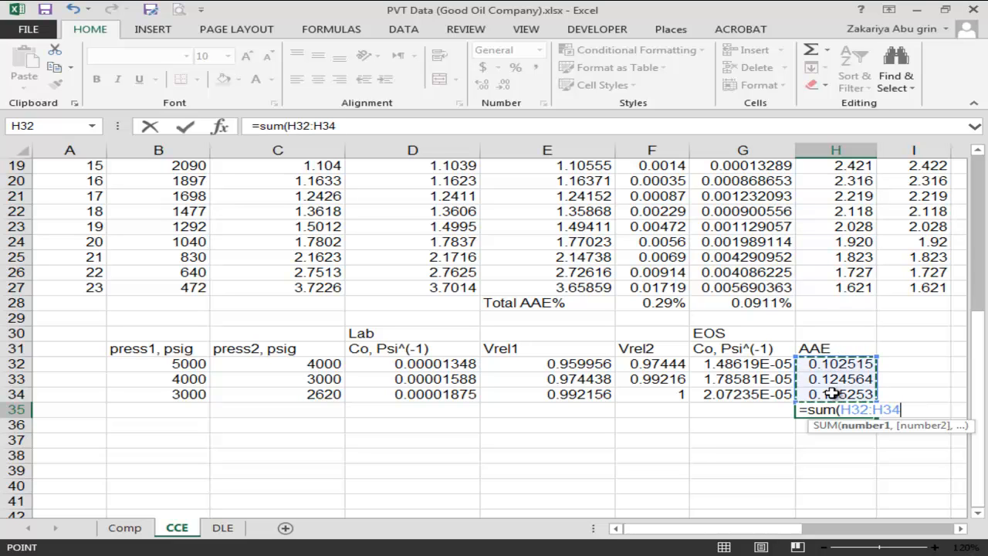
text())
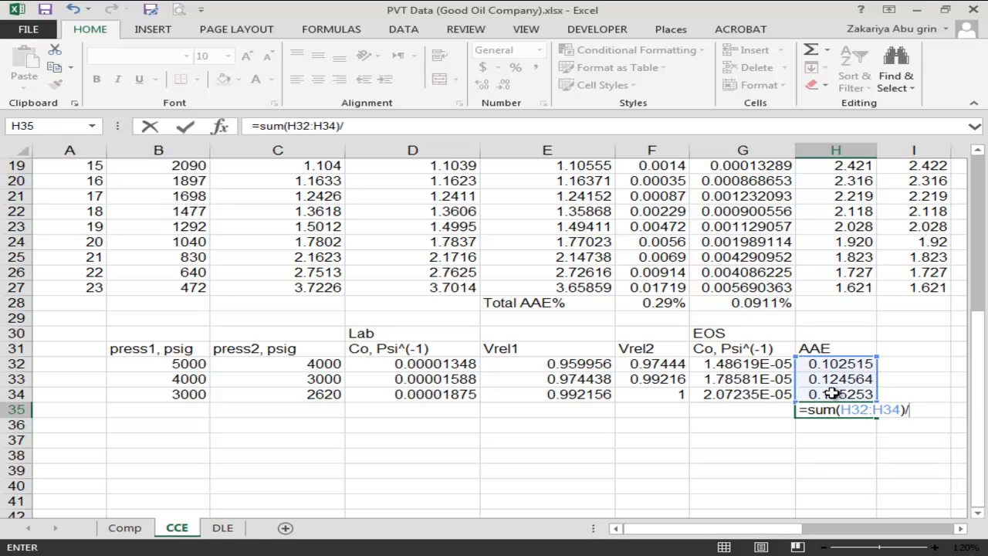
text(/3)
key(Return)
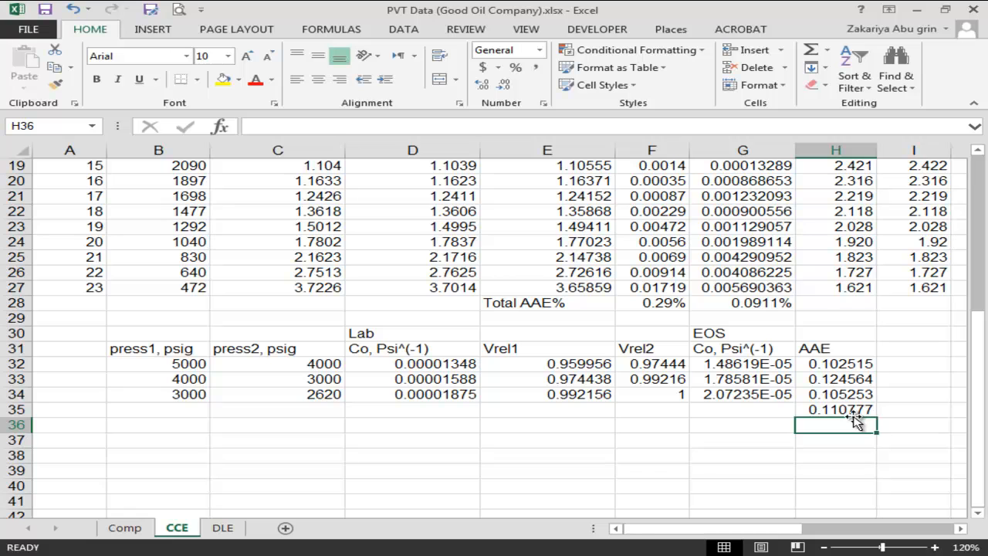
click(852, 411)
click(516, 68)
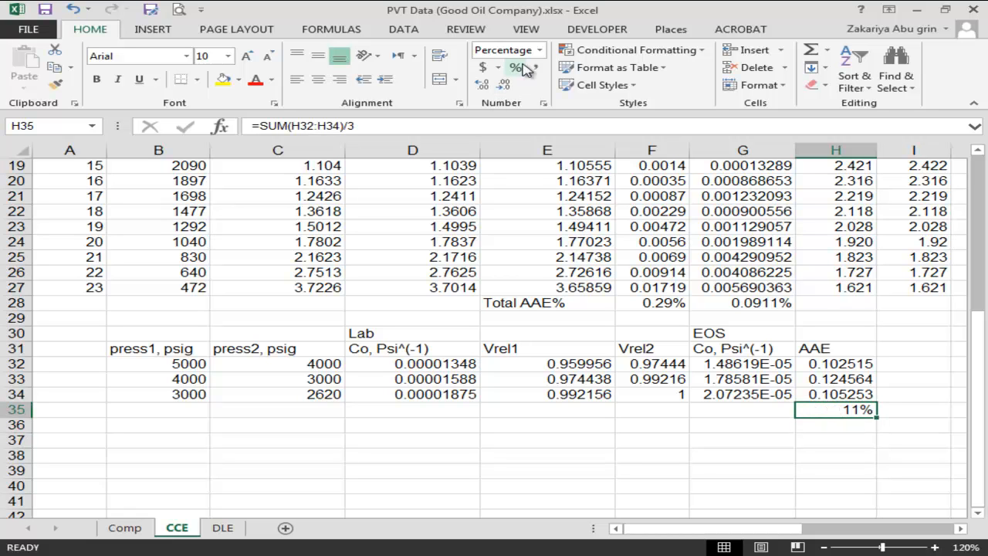